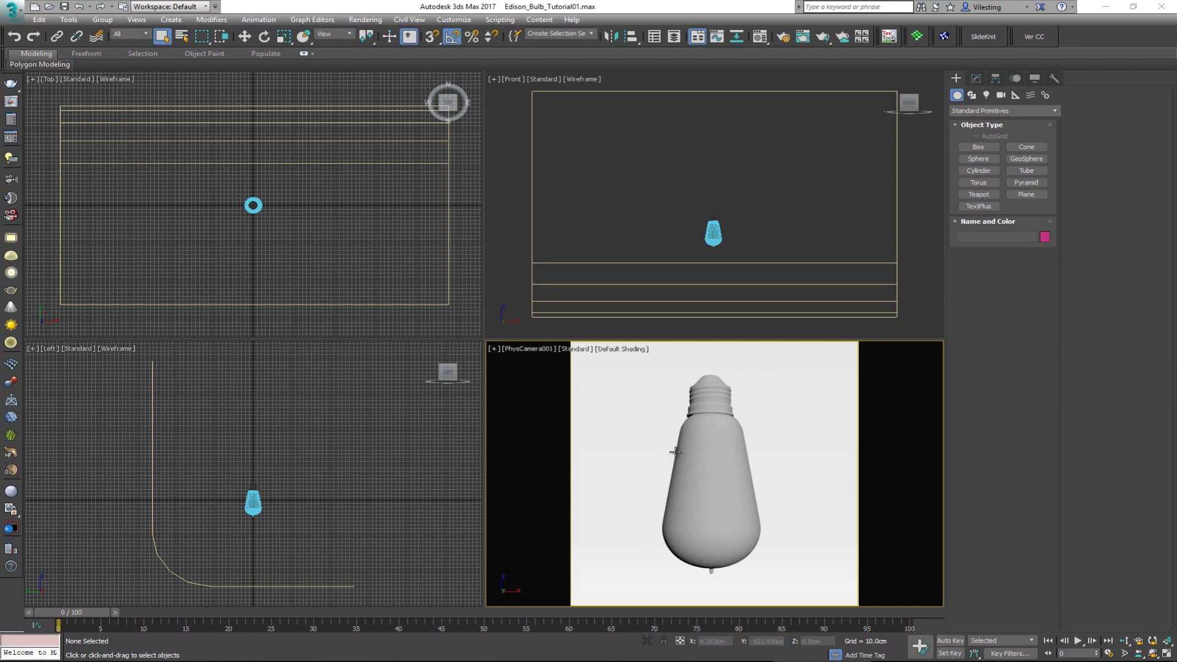
- Maximize the camera viewport and check the bulb's objects in wireframe and shaded display
key("alt+w")
key("F3")
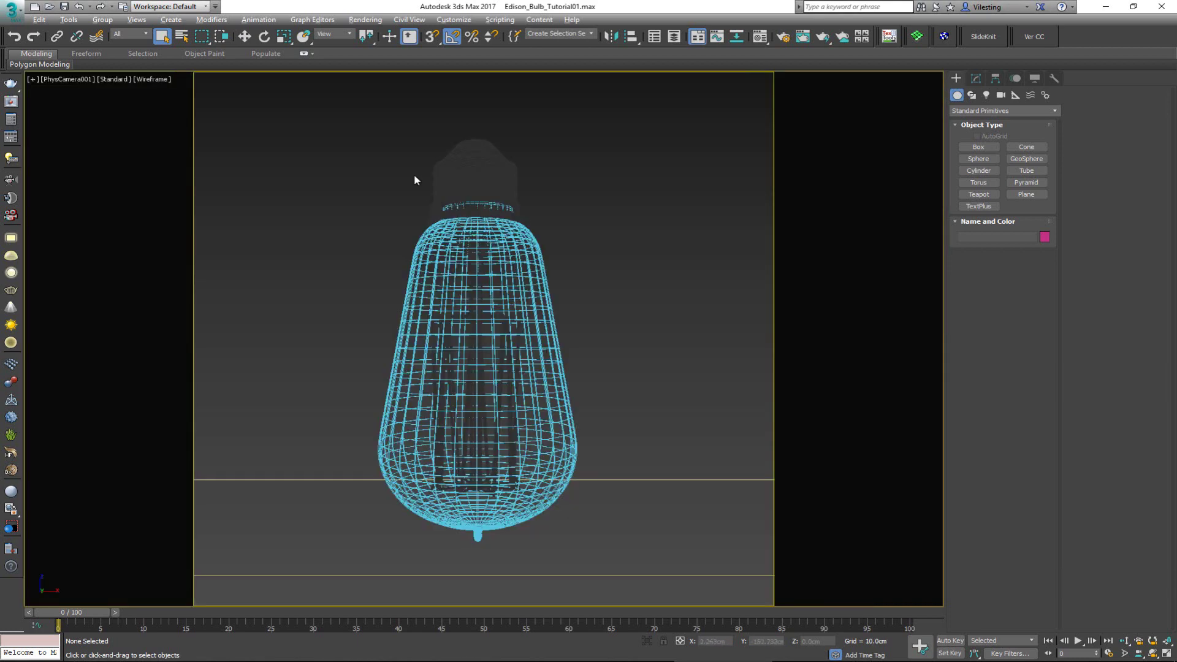
left_click_drag(612, 567, 612, 568)
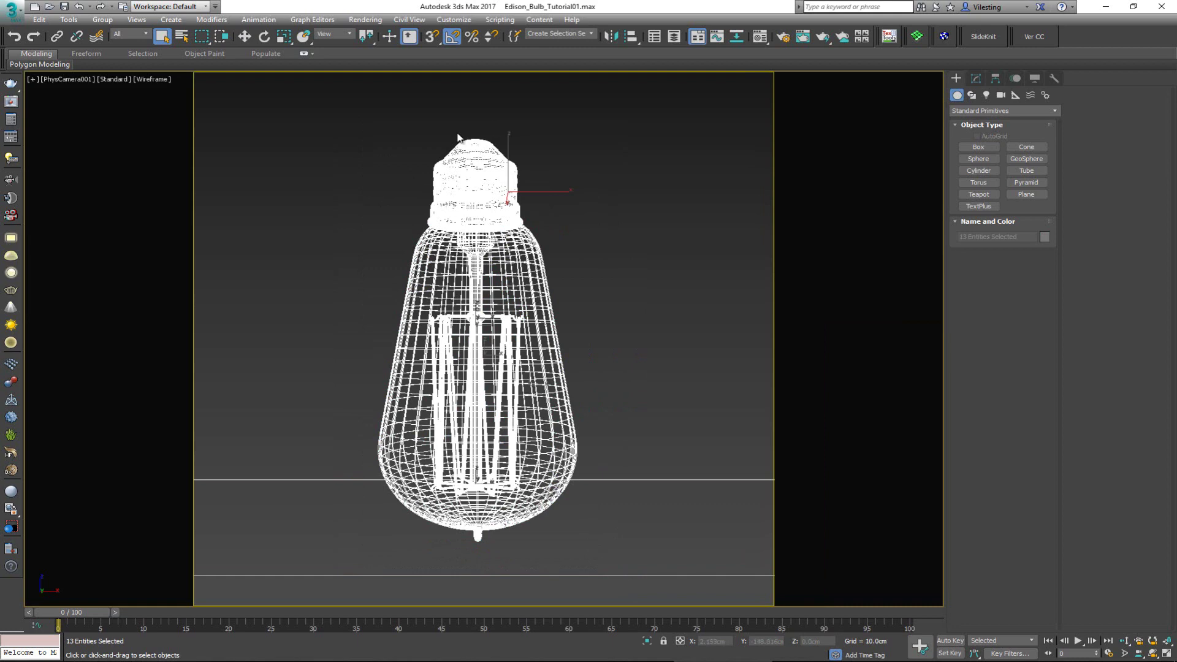
left_click(645, 520, "alt")
key("F3")
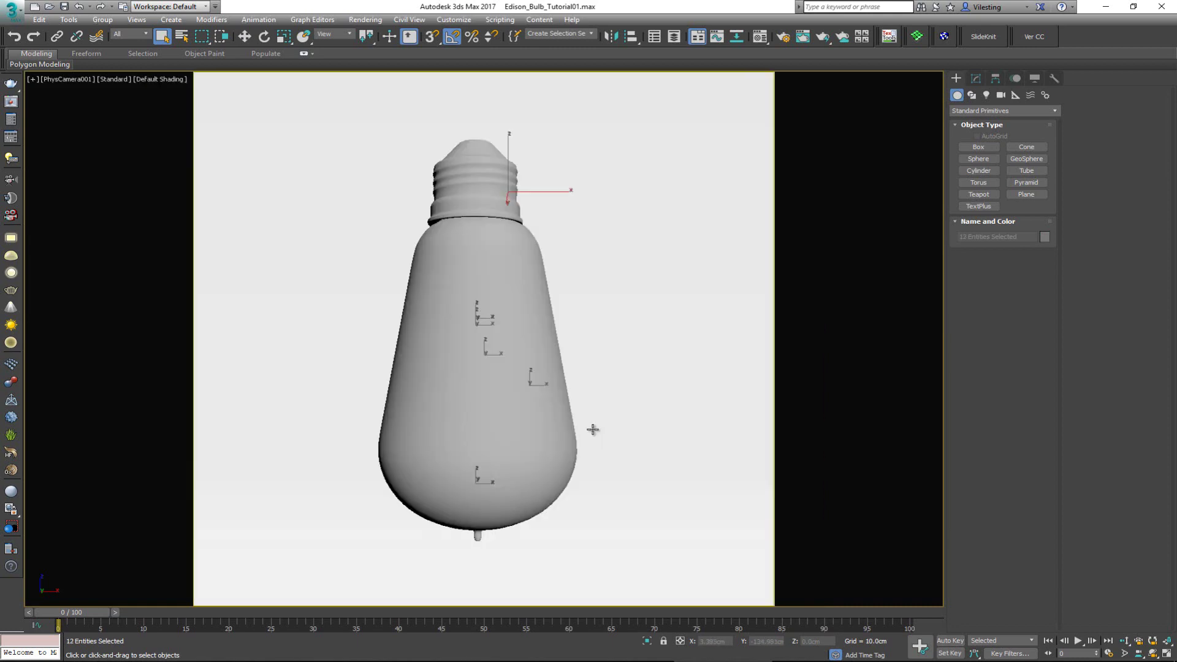
key("F3")
left_click(632, 373)
key("F3")
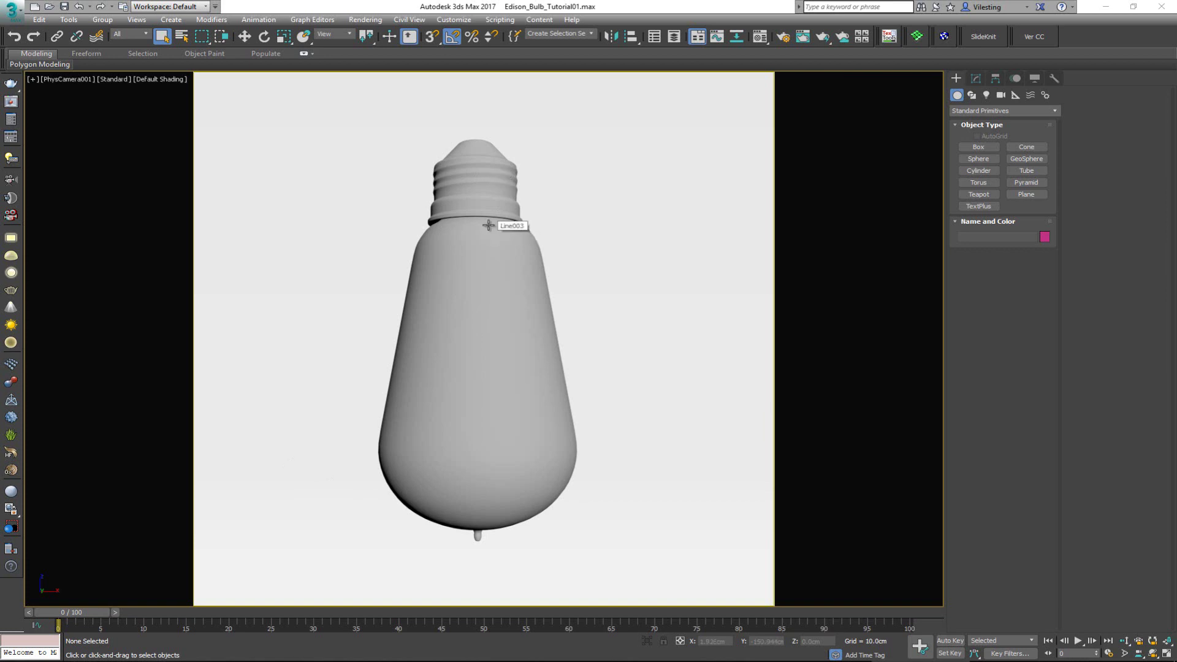
- Examine the bulb's separate parts in wireframe: the inner glass stem, outer glass, filament supports and filament
key("F3")
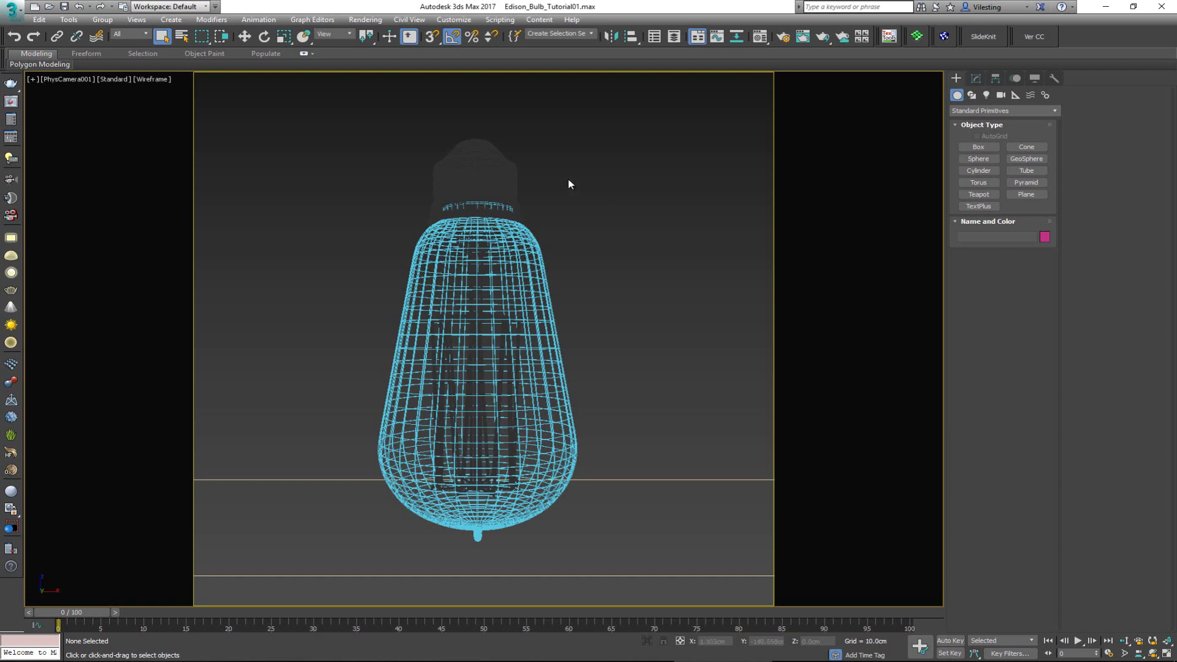
key("ctrl+a")
left_click(620, 481, "alt")
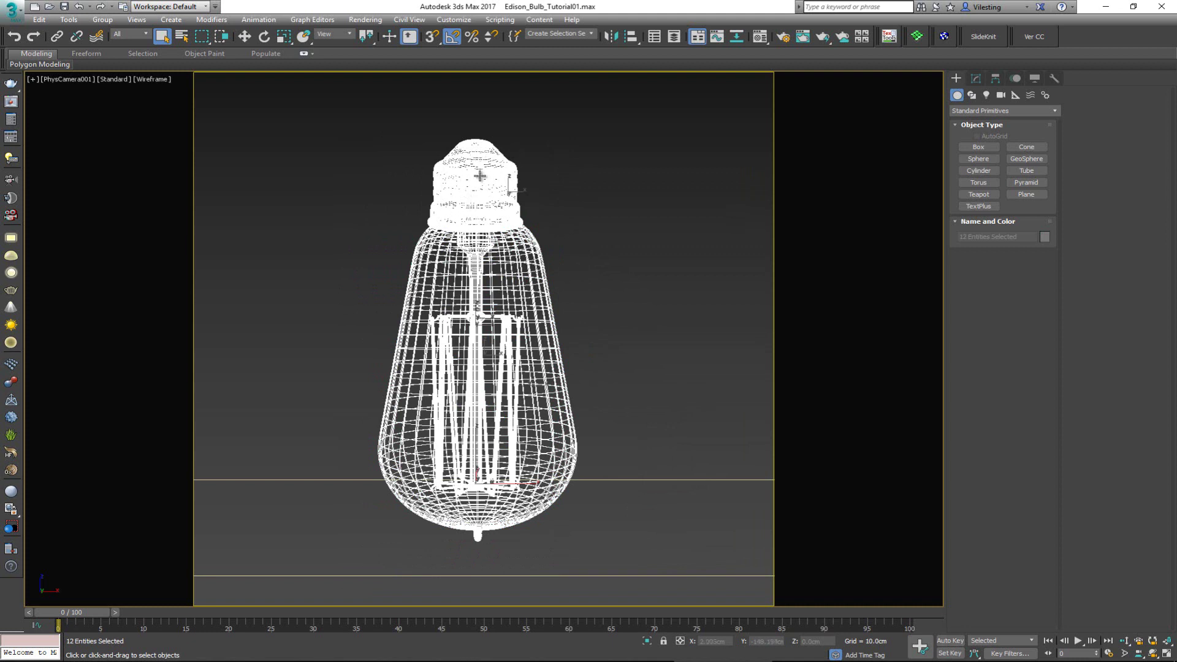
left_click(476, 260)
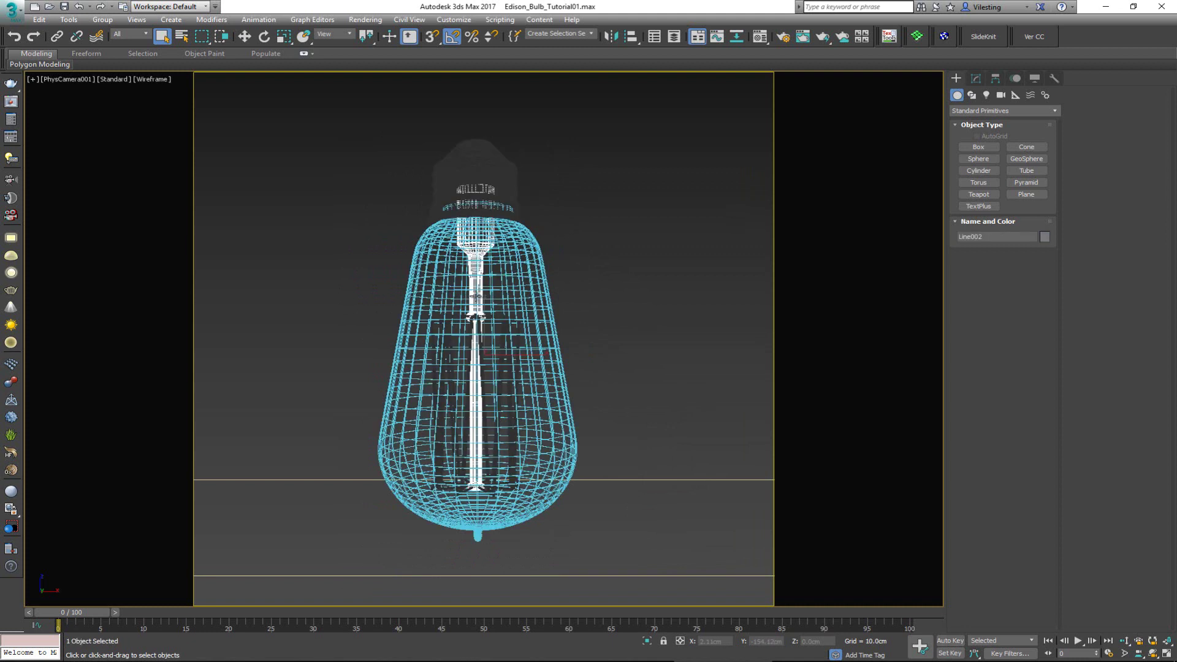
left_click(525, 273)
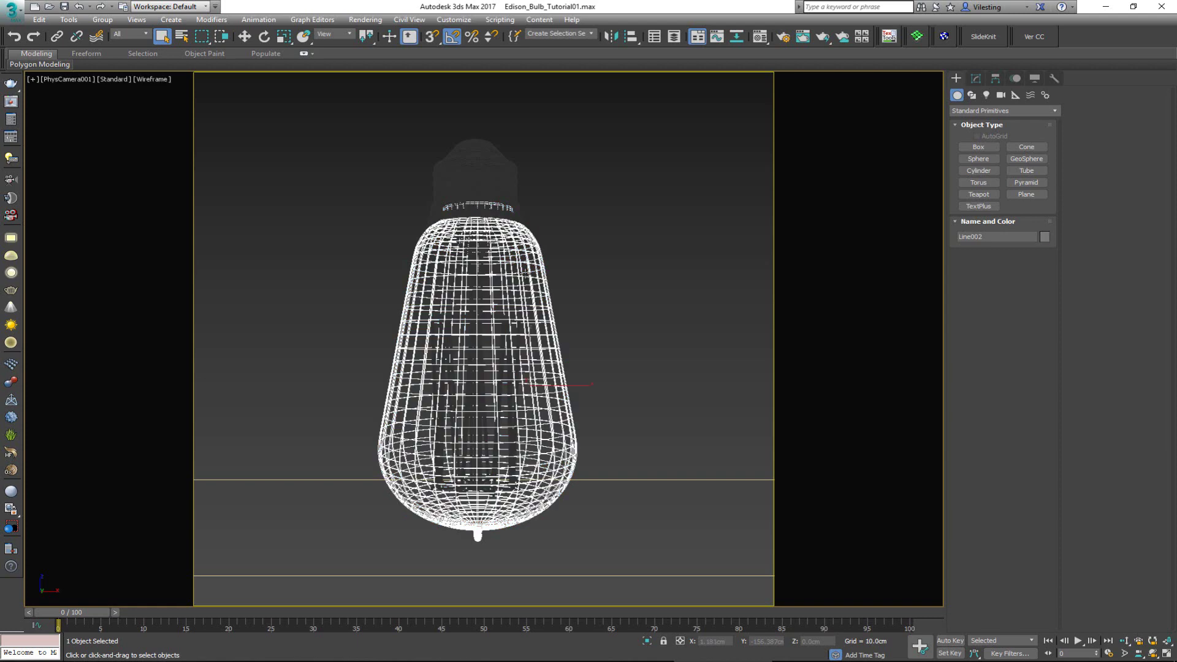
left_click(587, 320)
double_click(486, 334)
key("ctrl+a")
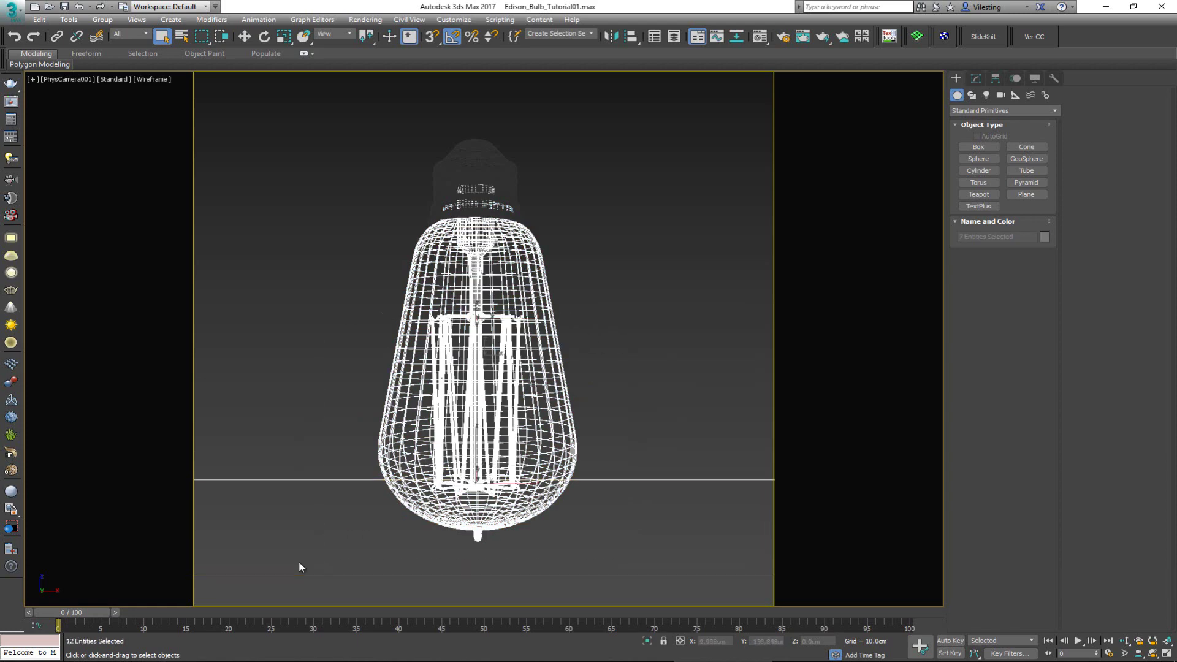
left_click_drag(324, 445, 325, 447, "alt")
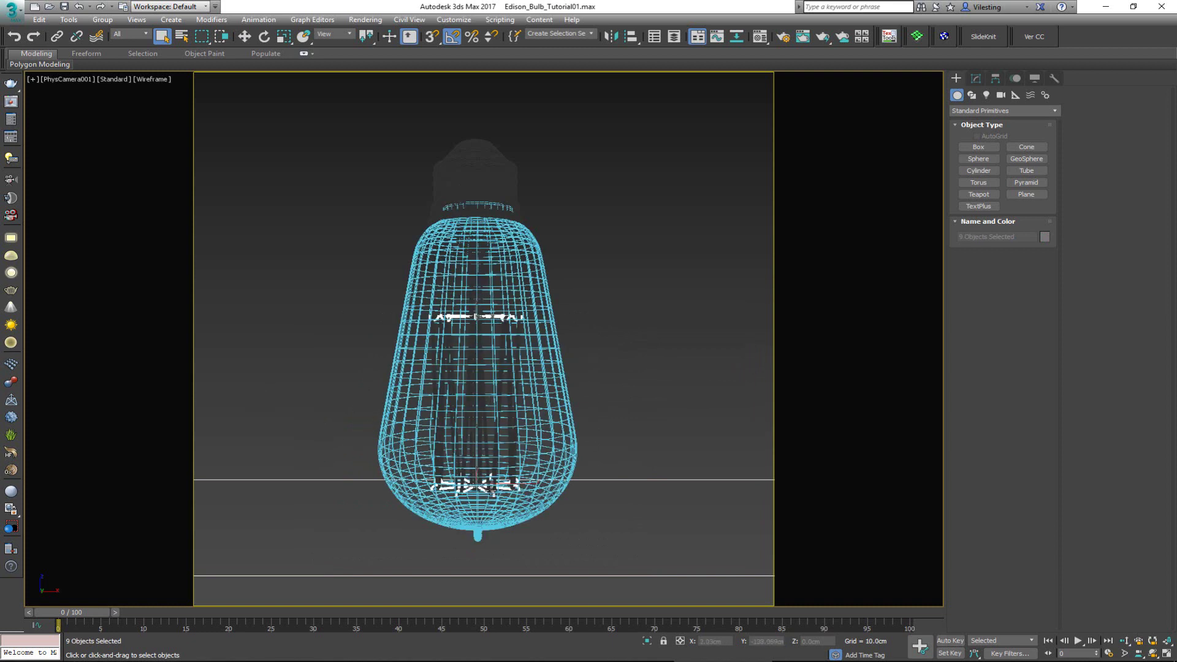
left_click(480, 403)
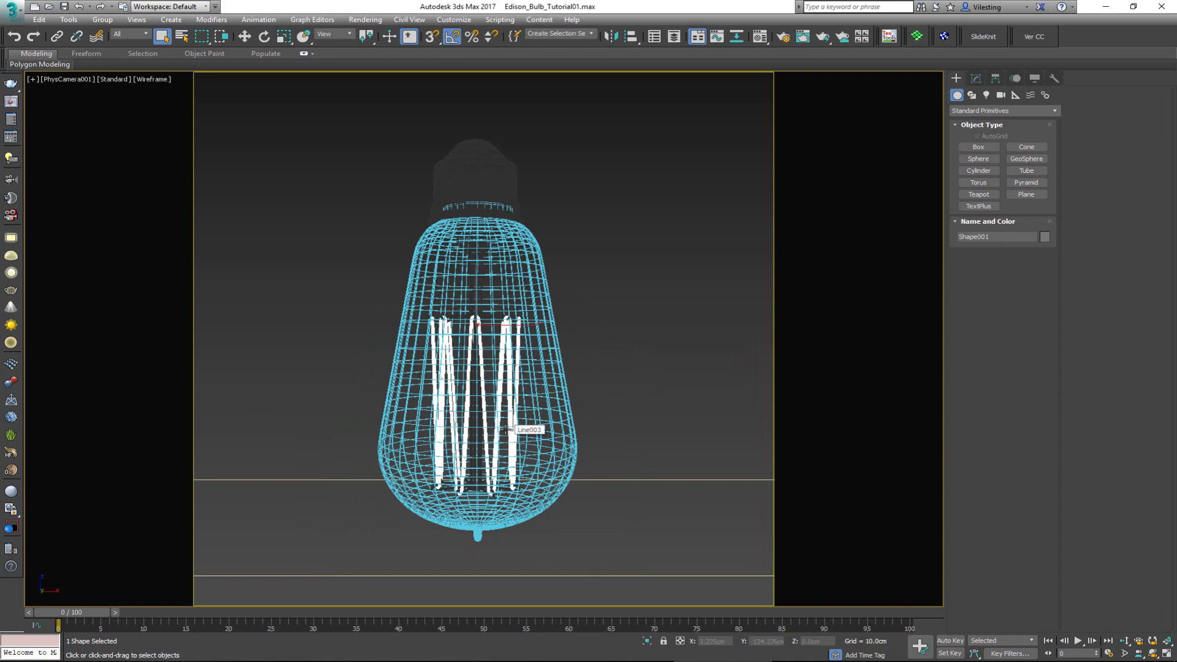
left_click(609, 272)
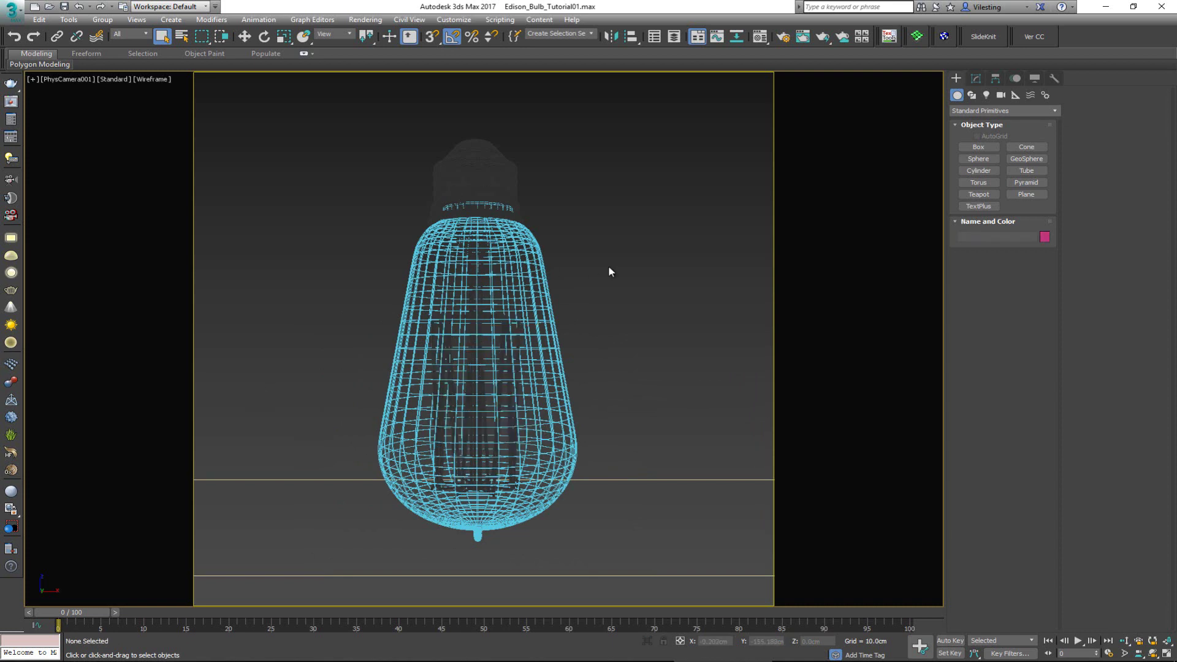
- Return to shaded display, select the bulb's screw cap and choose the teal material sample in the Material Editor
key("F3")
left_click(471, 168)
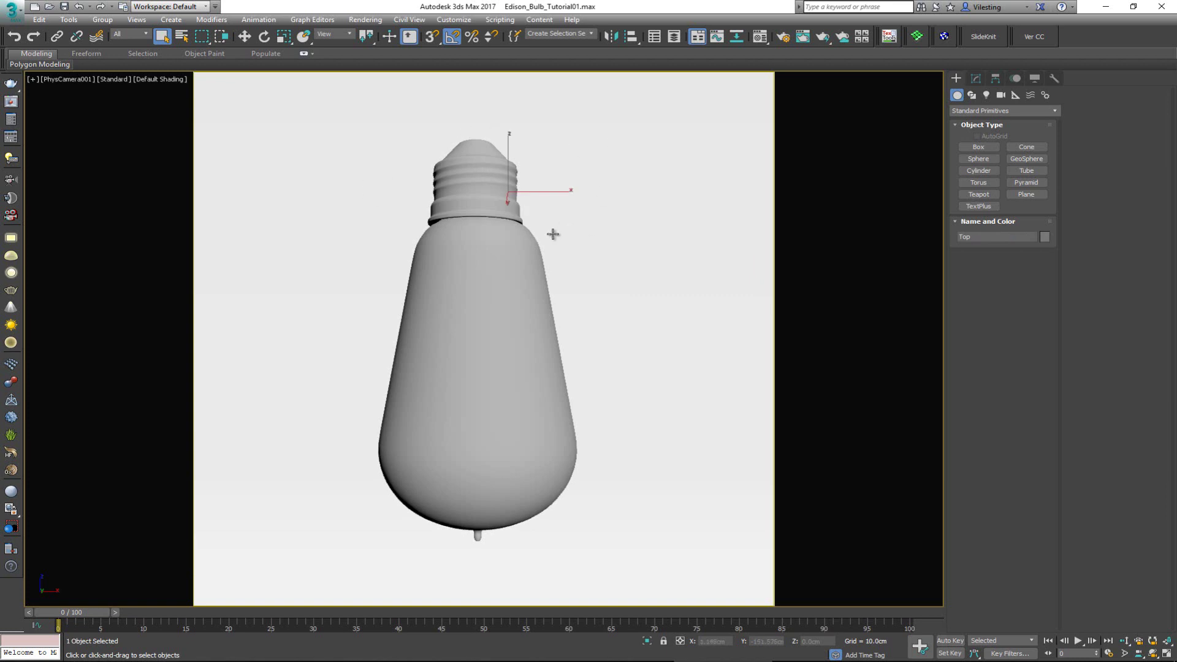
key("m")
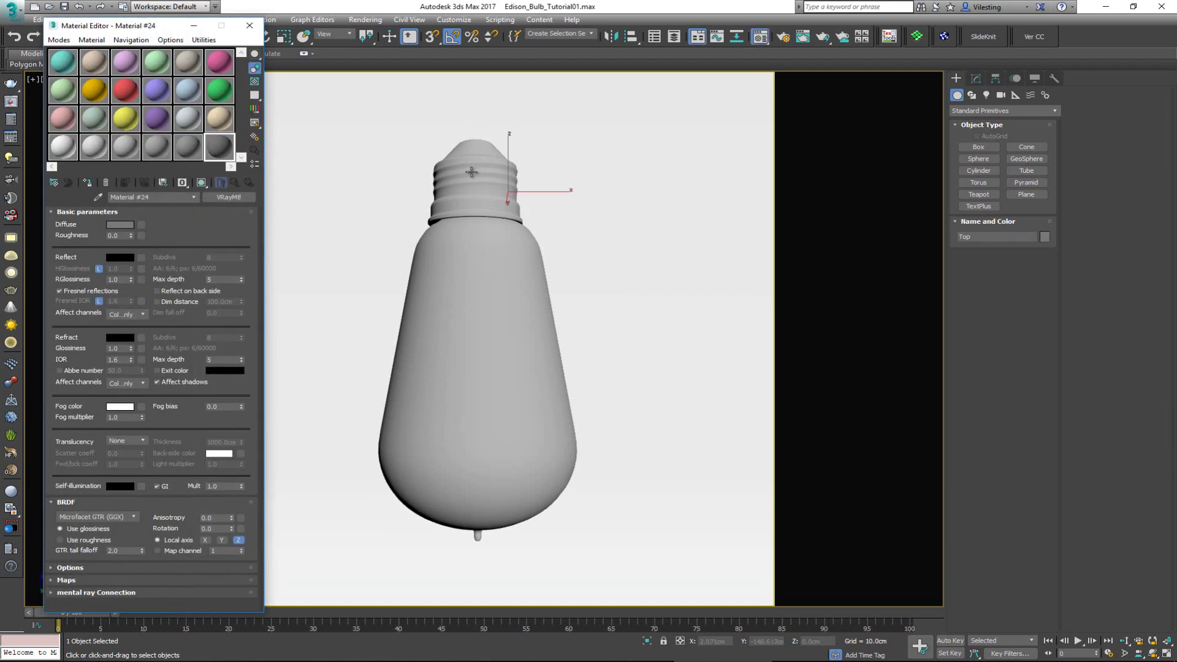
left_click(483, 177)
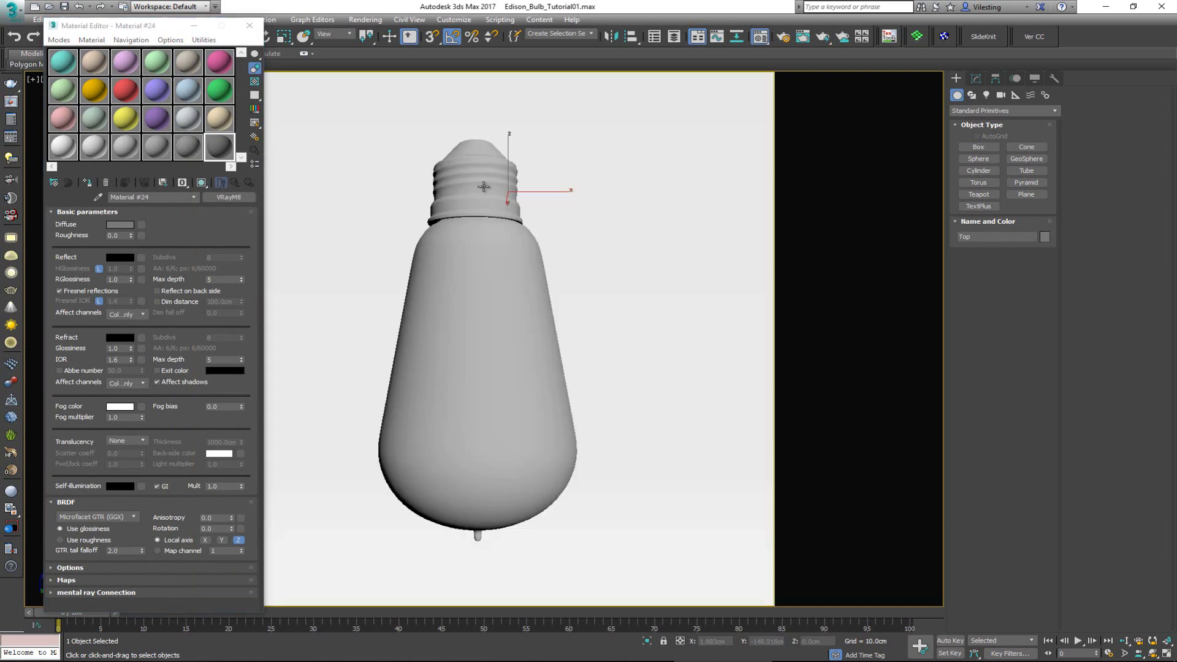
left_click(54, 69)
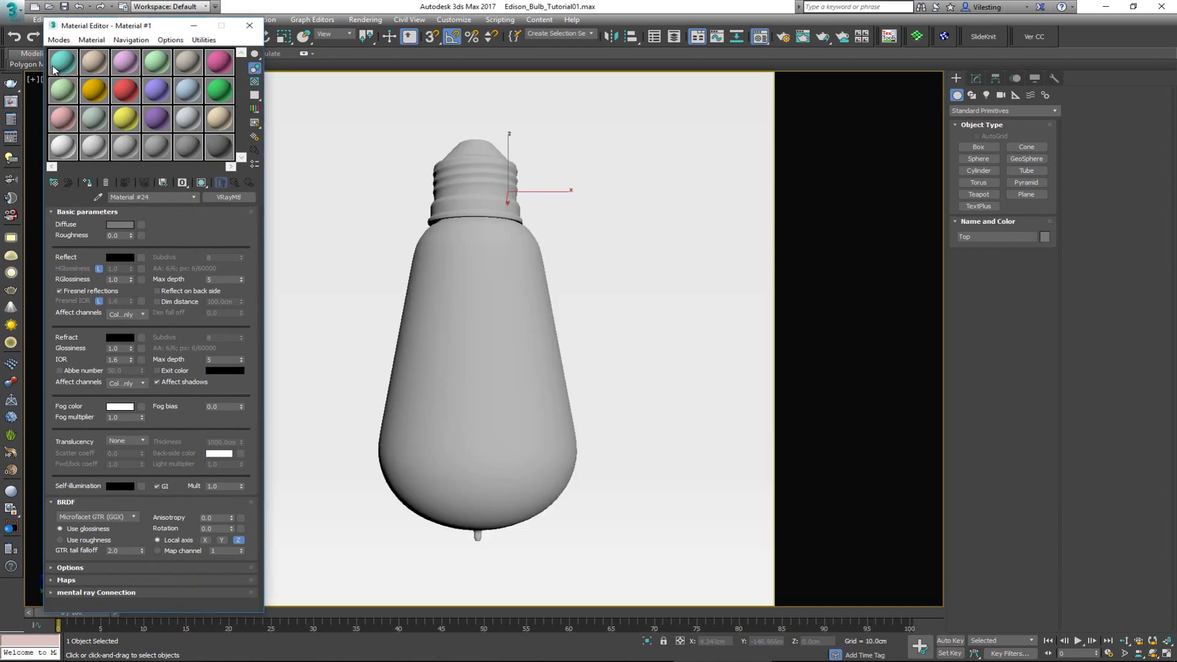
- Rename the teal material as Metal and assign it to the bulb's screw cap
left_click(87, 183)
left_click(634, 375)
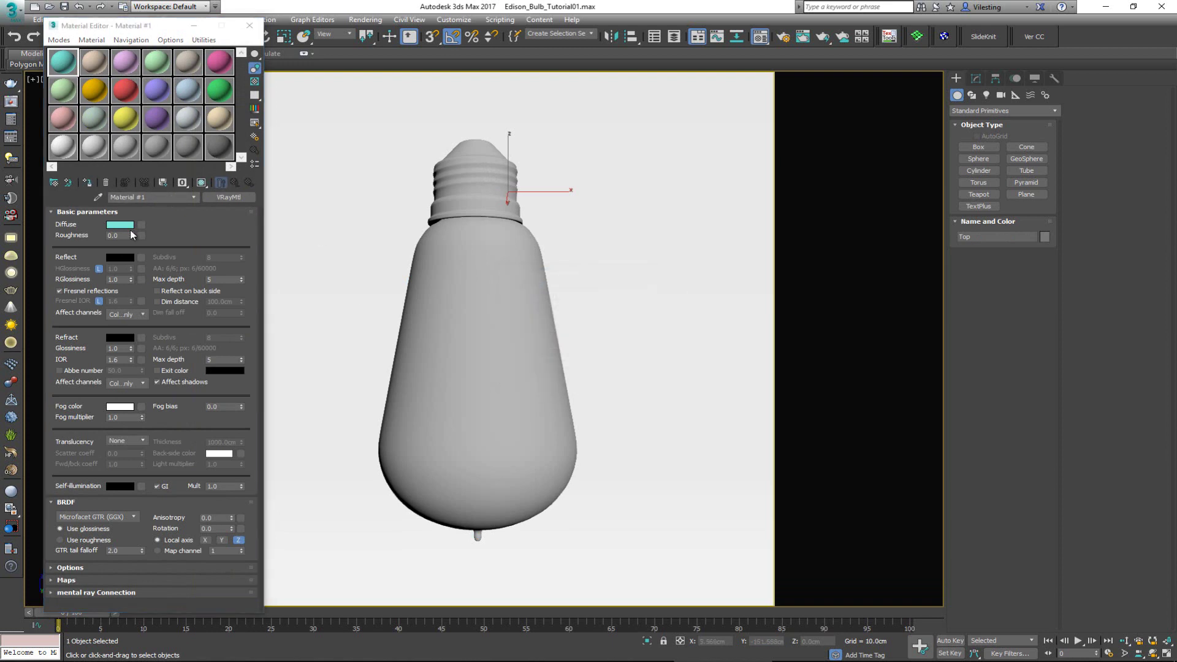
left_click(161, 198)
type("Metal")
key("Return")
left_click(87, 183)
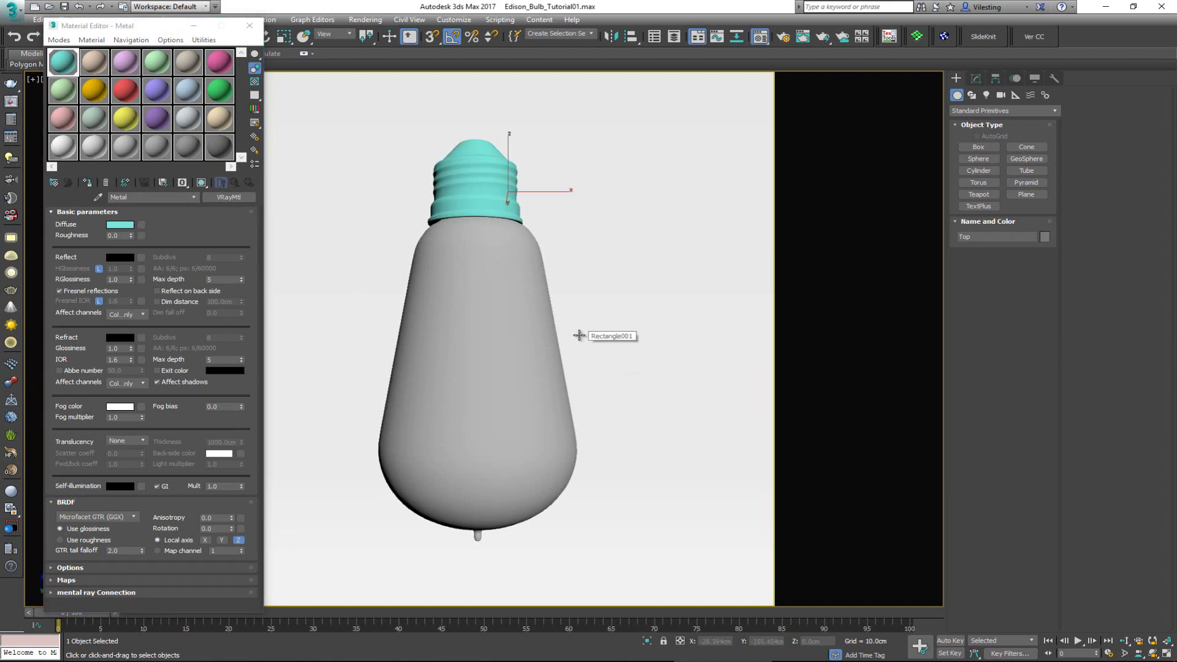
- Review the V-Ray image sampler and global illumination settings in the render setup
left_click(784, 38)
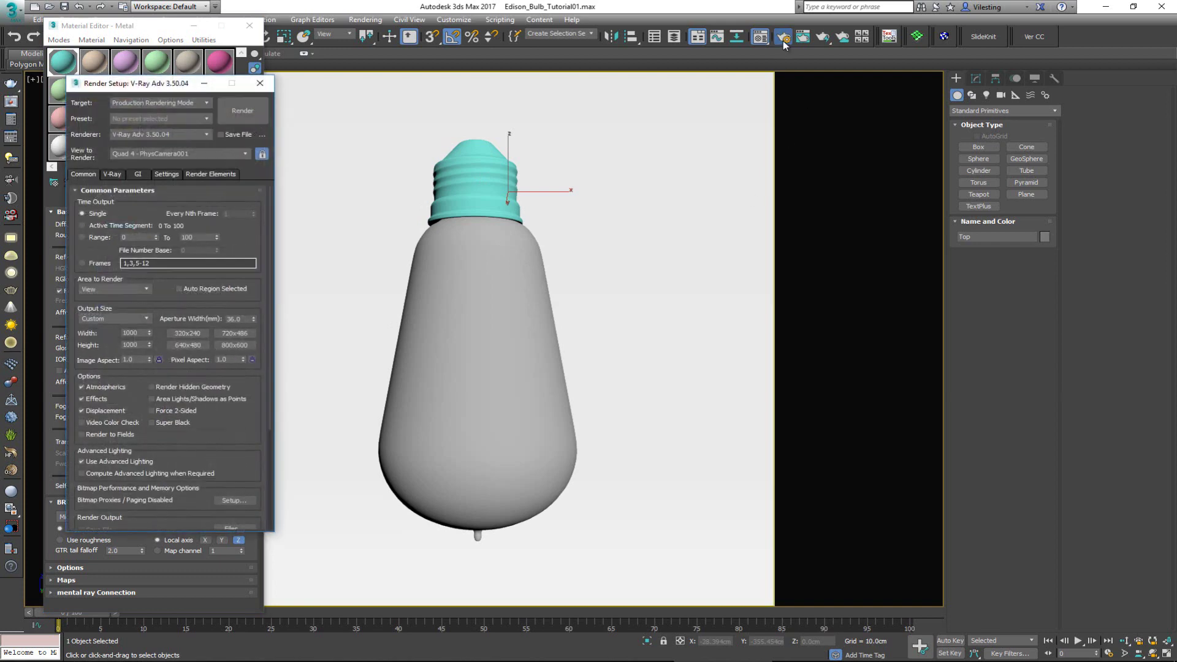
left_click(445, 184)
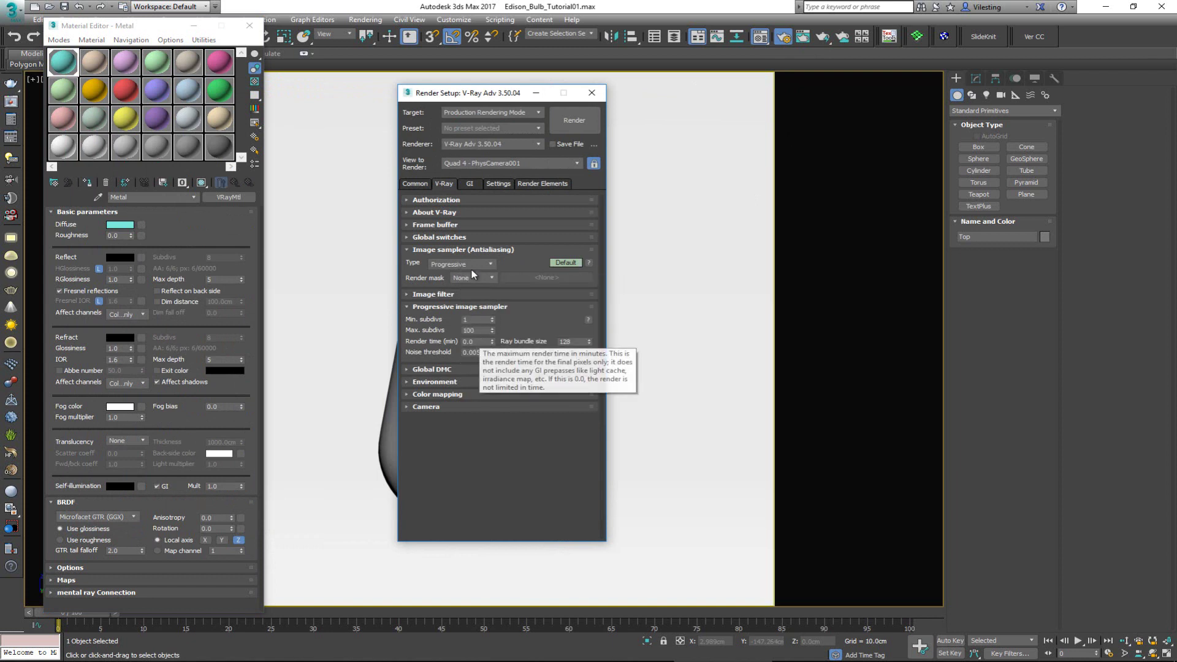
left_click(470, 185)
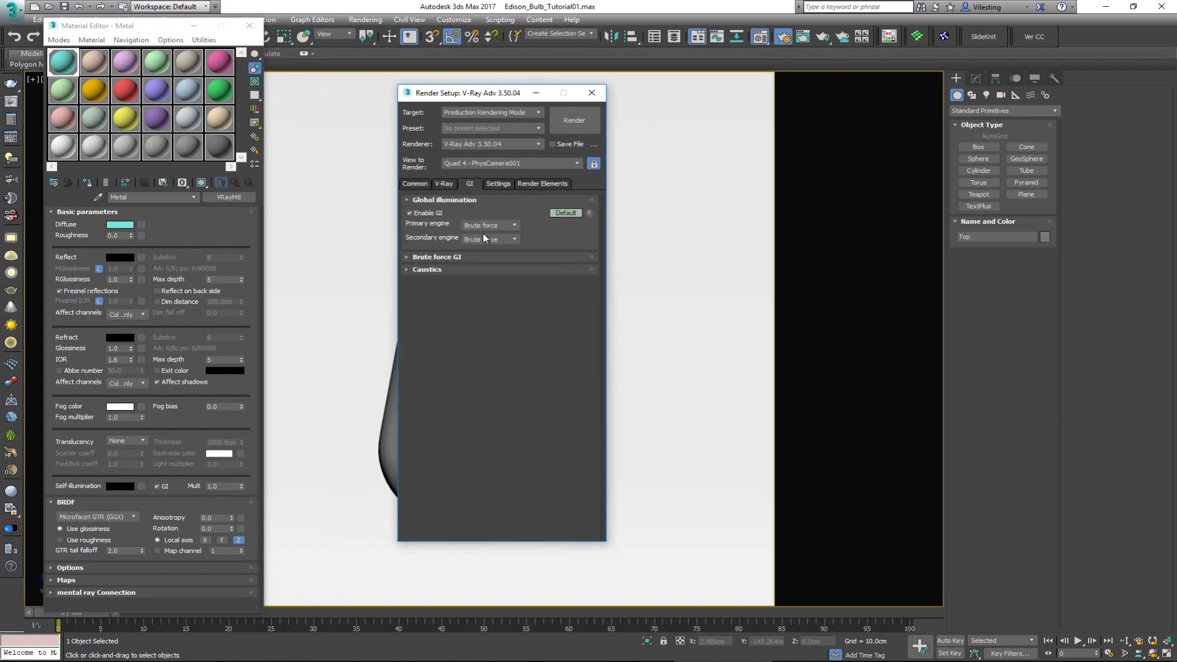
- Delete the existing render element and close the render setup
left_click(531, 184)
left_click(431, 253)
left_click(500, 226)
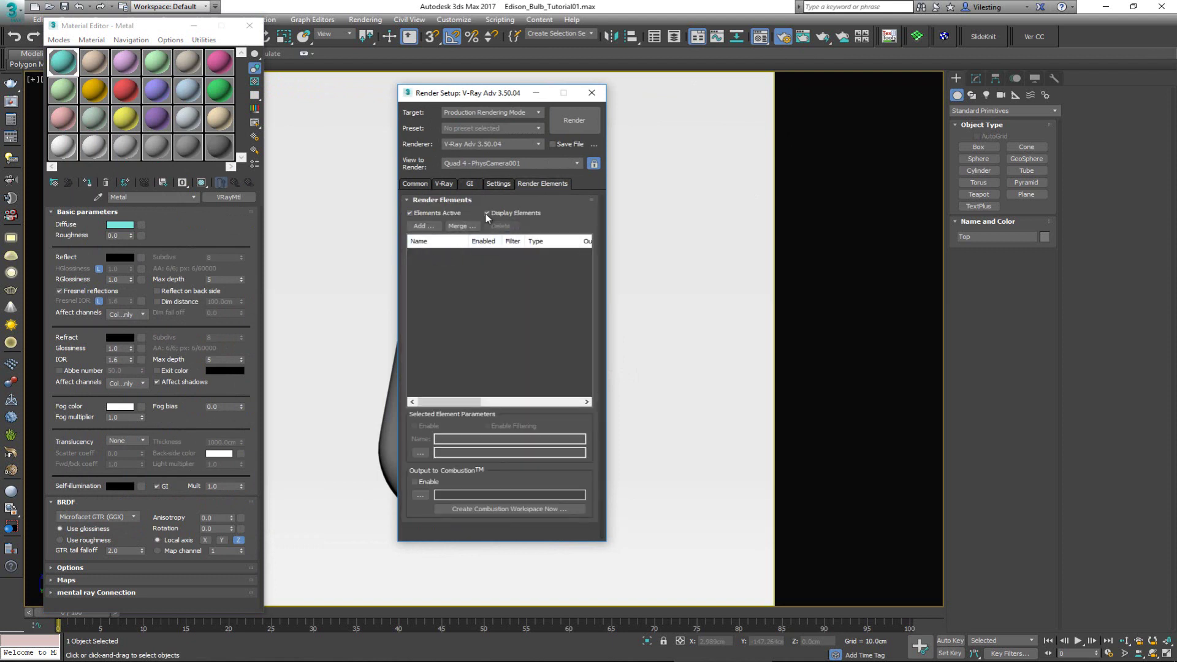
key("F10")
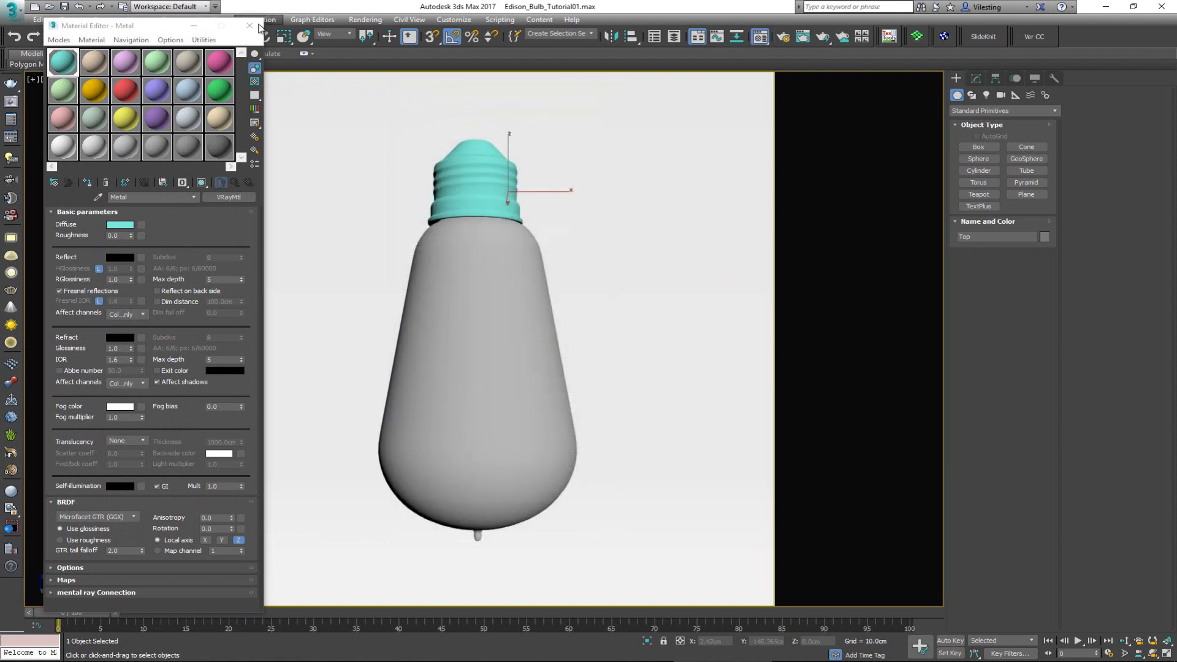
- Render the camera view in the V-Ray frame buffer and move its window clear of the viewport's bulb
left_click(250, 25)
left_click(11, 101)
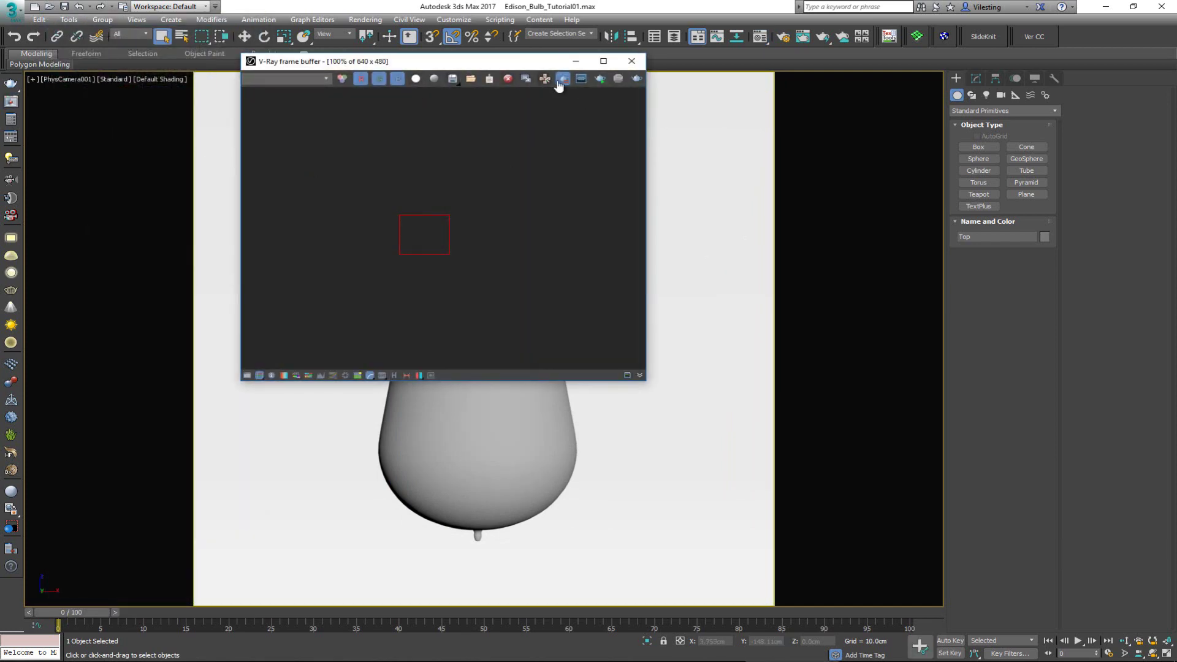
left_click(636, 81)
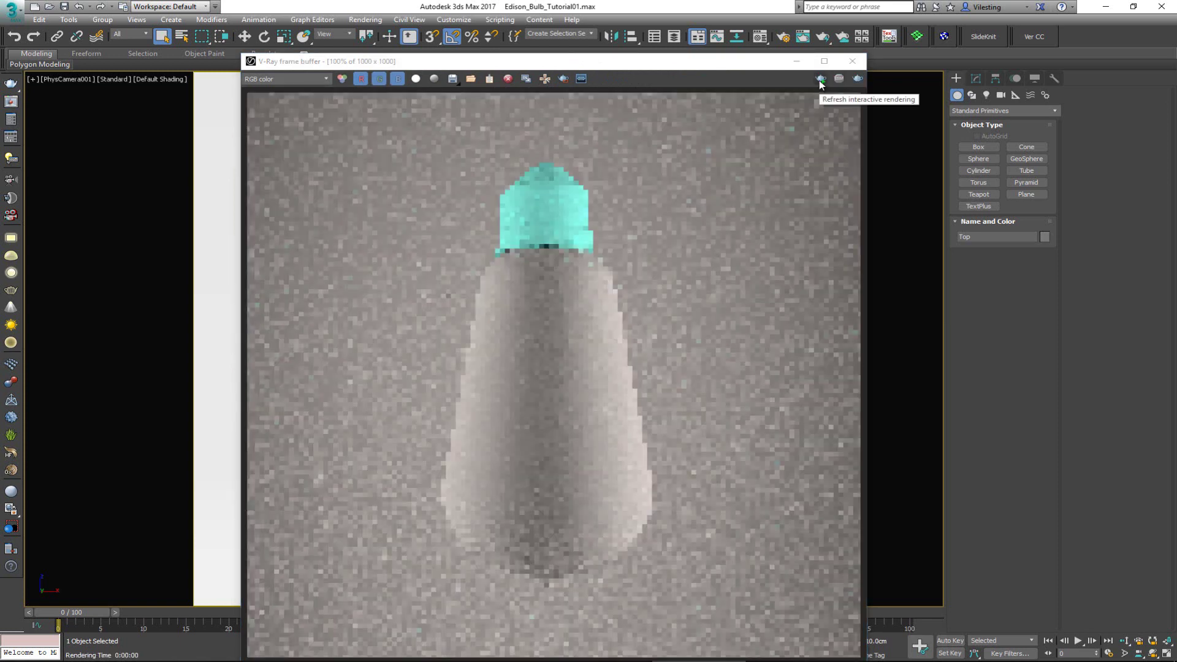
left_click_drag(708, 56, 983, 20)
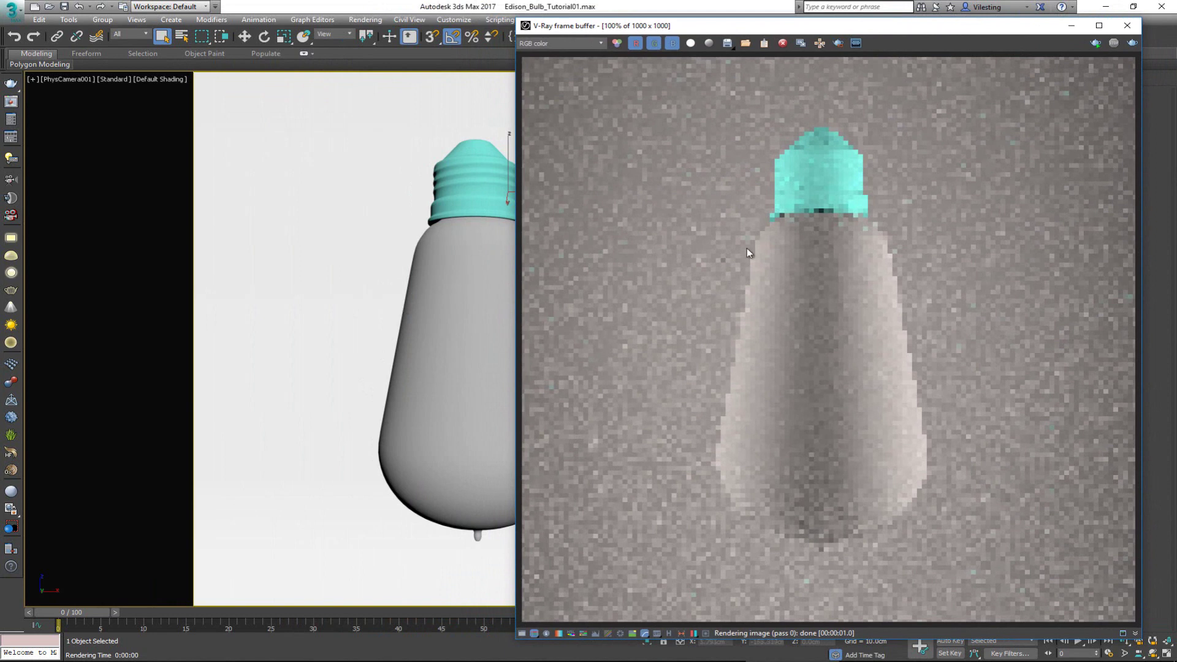
- Draw a render region around the screw cap and start interactive rendering with the Material Editor open
left_click(837, 44)
left_click_drag(761, 122, 881, 234)
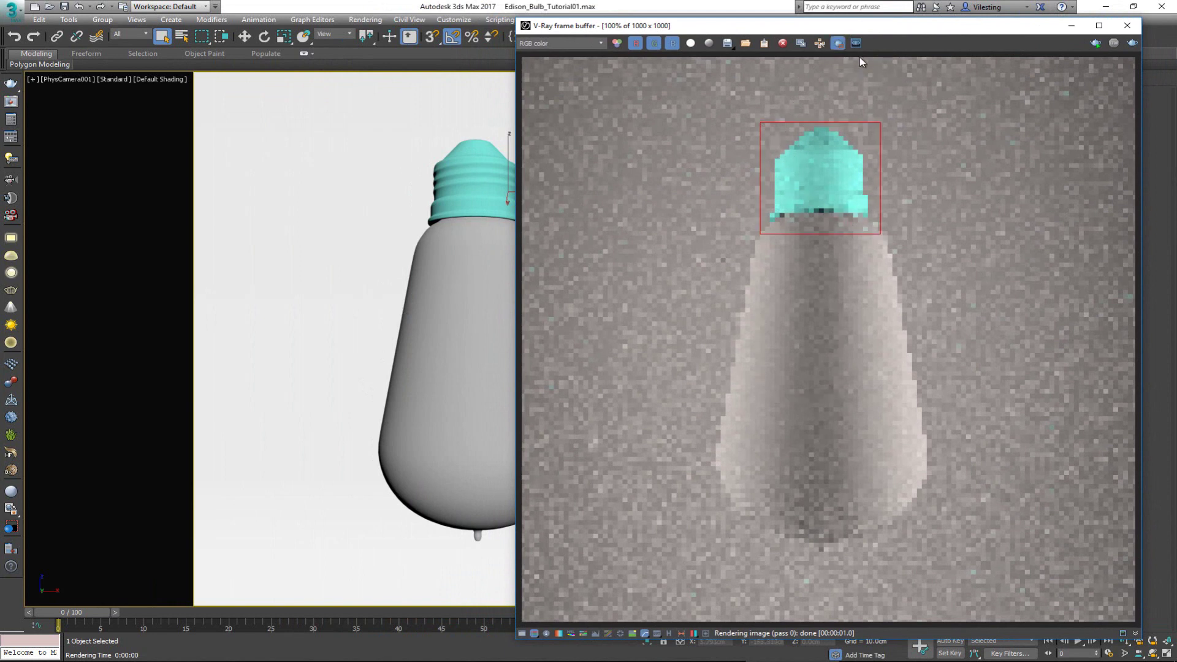
left_click_drag(839, 27, 866, 22)
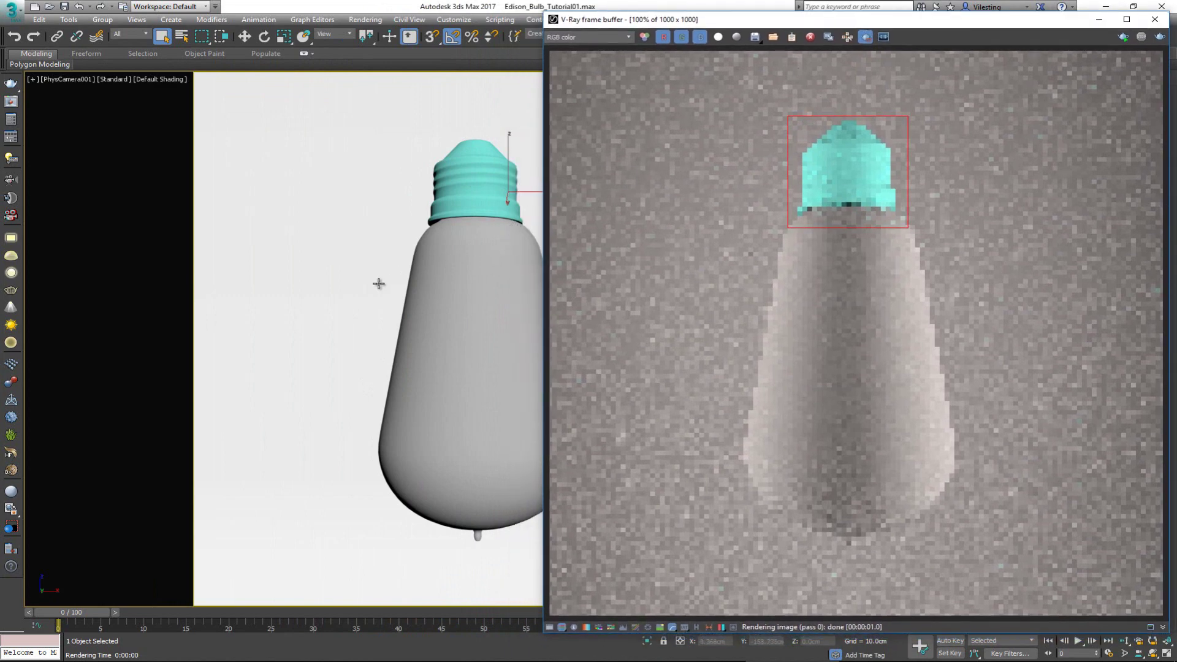
key("m")
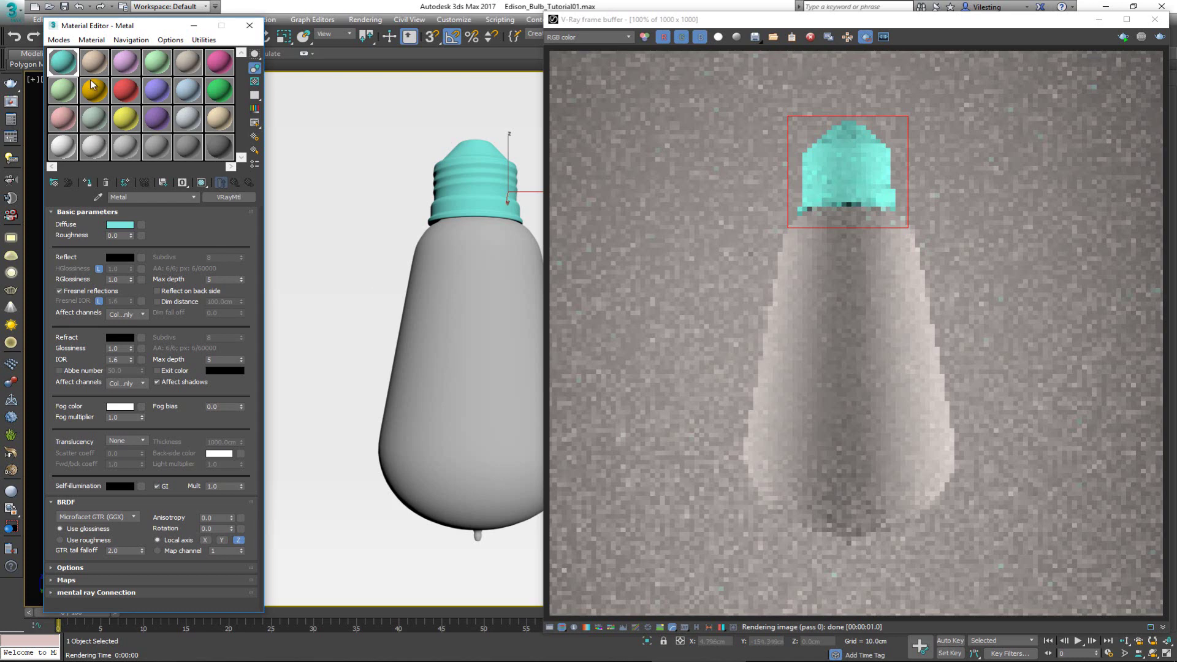
left_click(1127, 38)
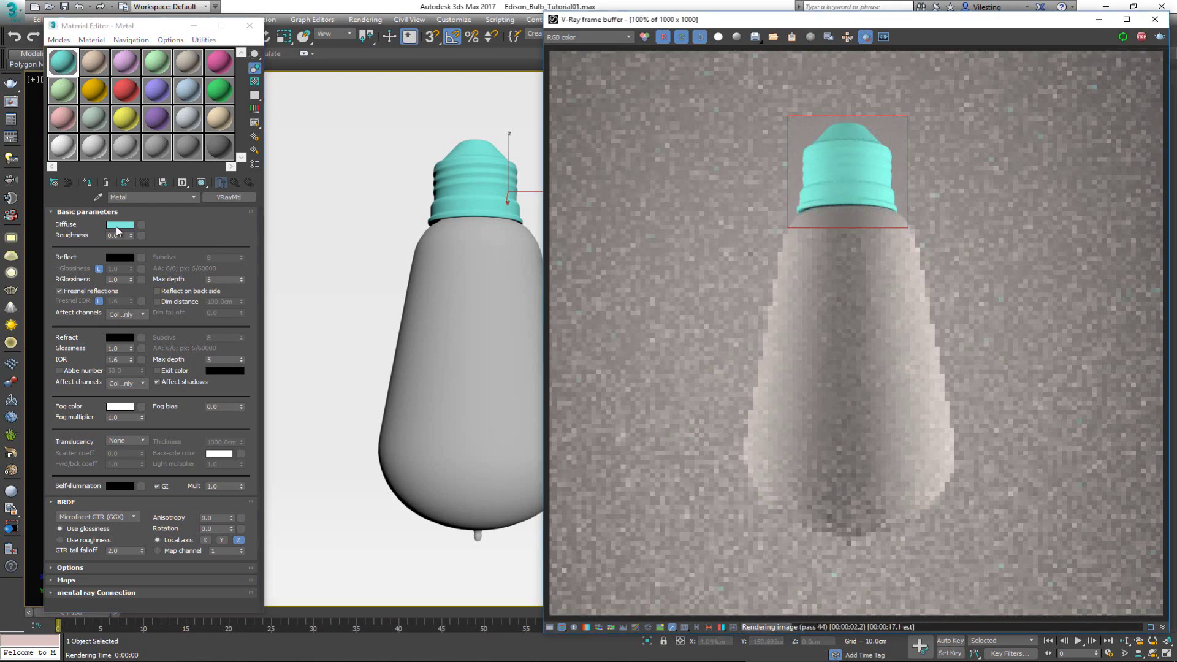
left_click(178, 231)
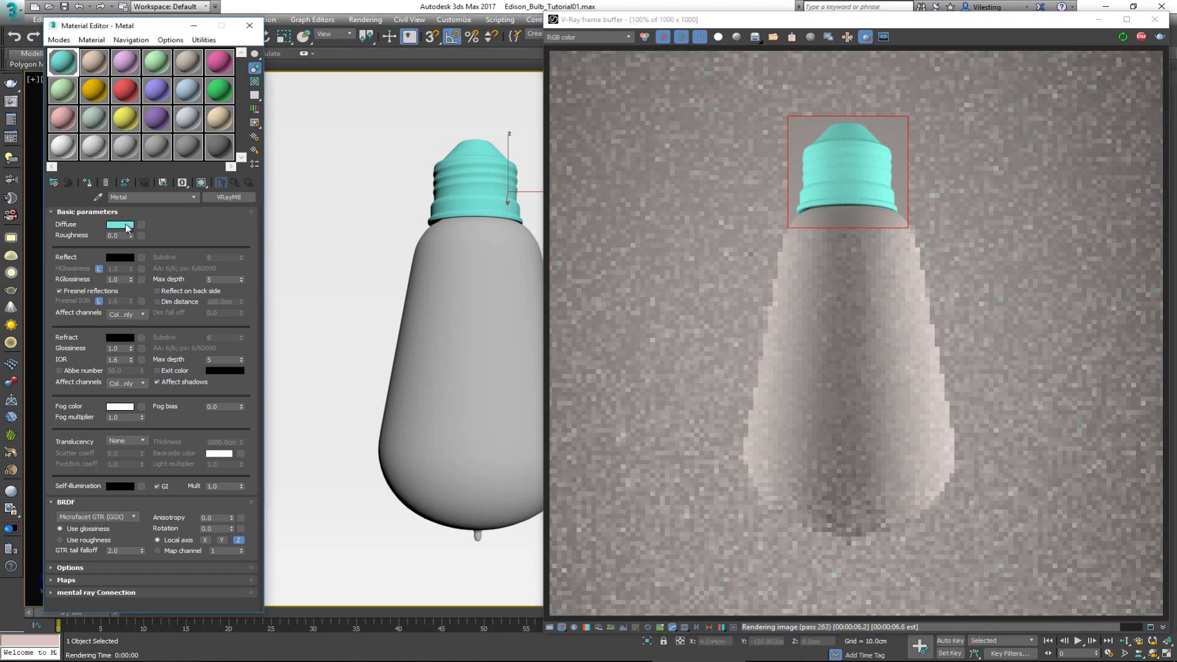
- Switch to the Source07 reference photo in Windows Photo Viewer and examine the bulb's metal screw cap up close
left_click(511, 659)
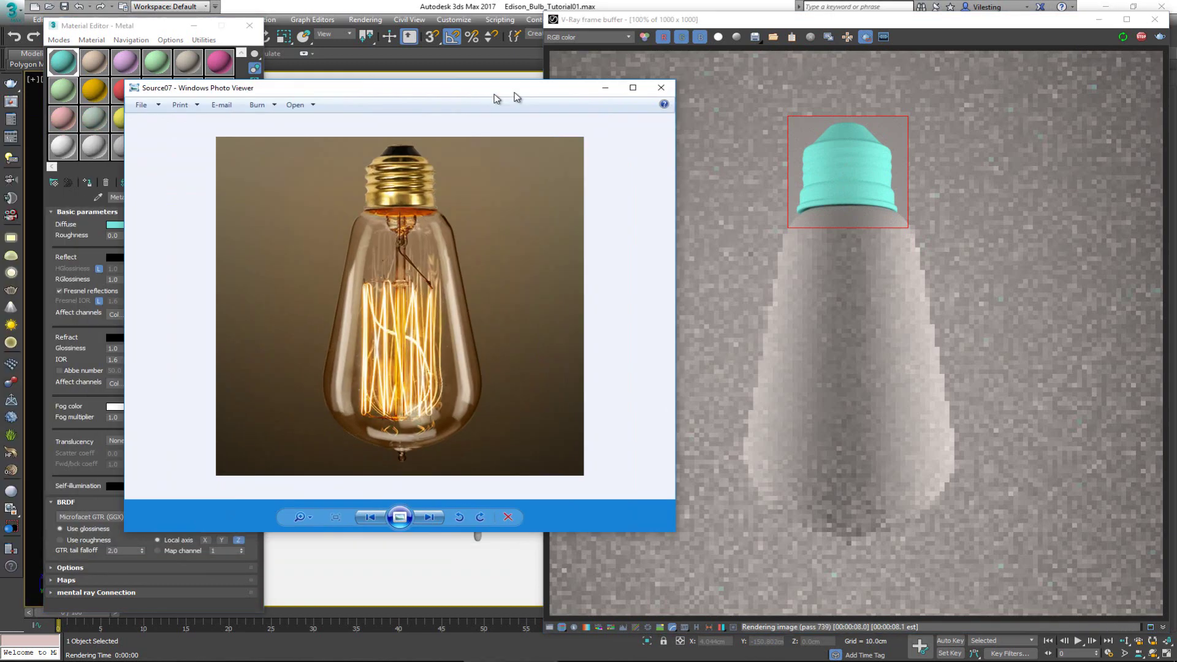
left_click_drag(494, 82, 635, 91)
scroll(526, 187, "up", 3)
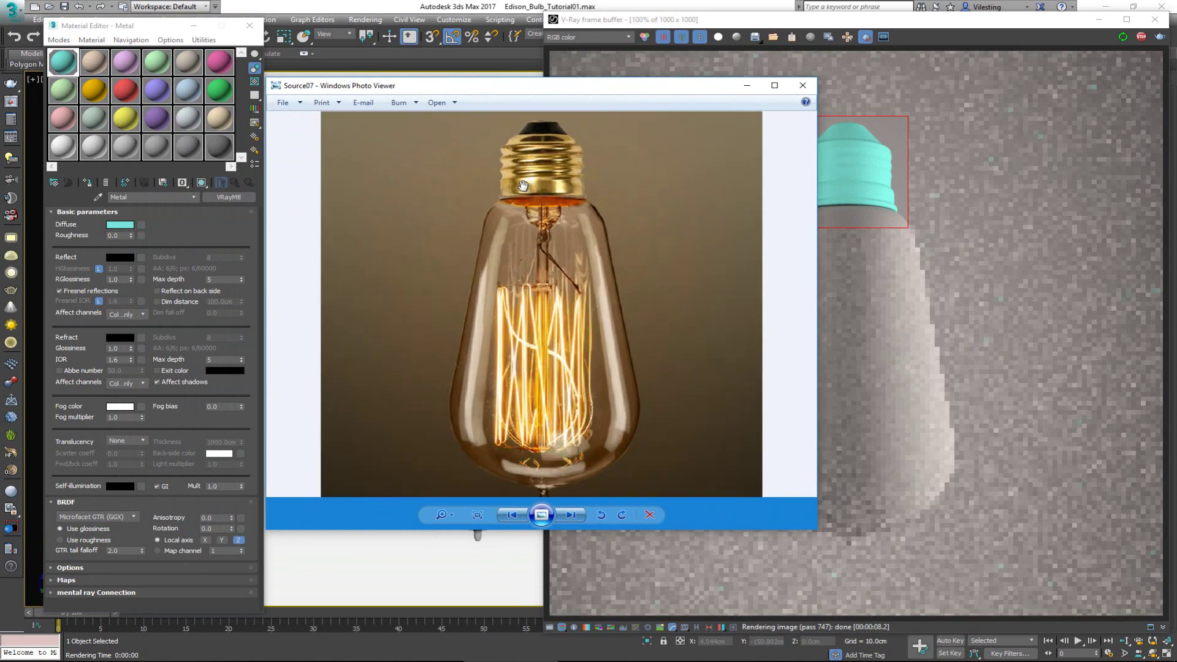
left_click_drag(524, 170, 527, 249)
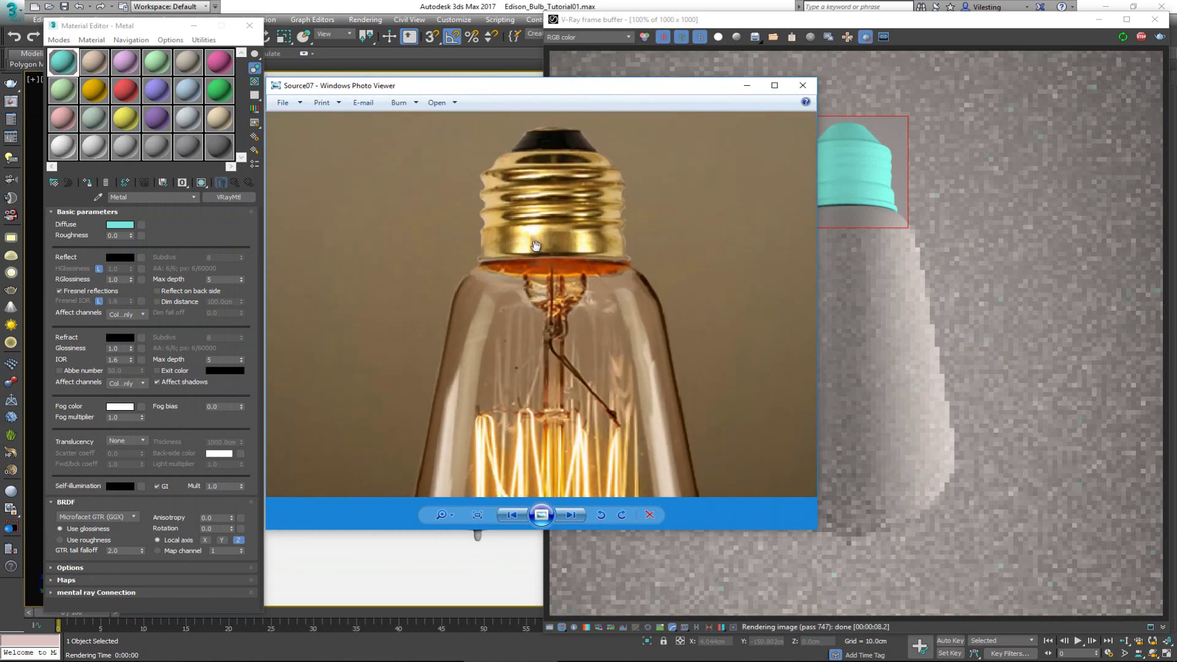
scroll(526, 249, "up", 2)
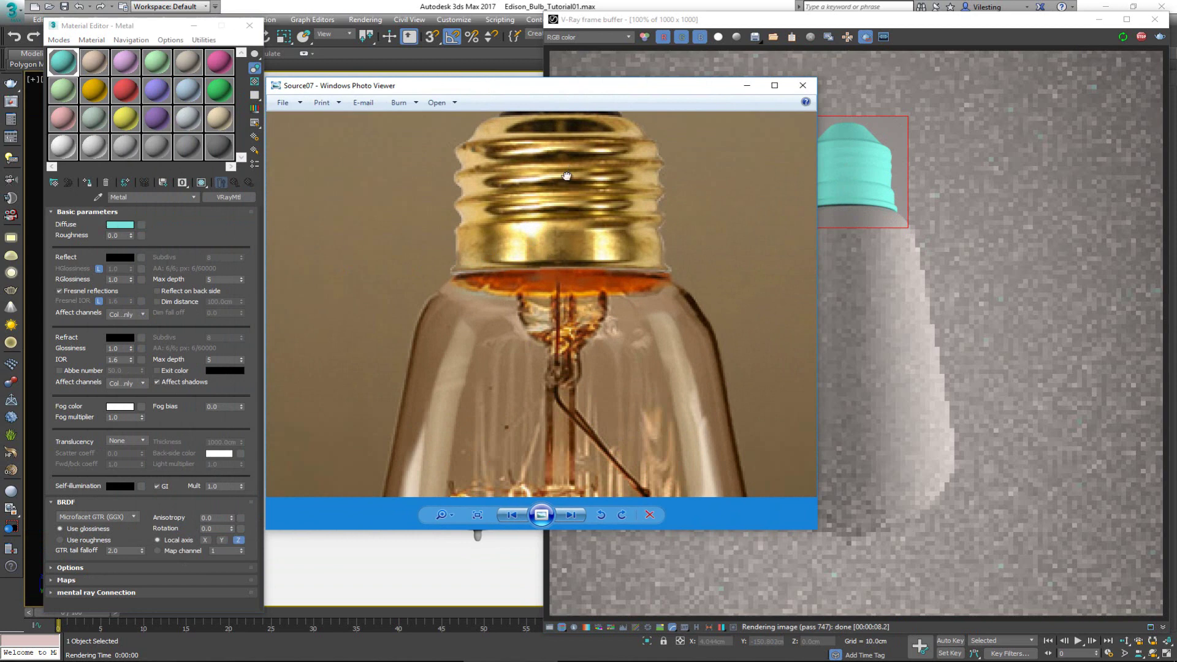
- Examine the reflections on the screw cap's threads and lower band in the reference photo, and return to 3ds Max
left_click_drag(567, 176, 562, 238)
scroll(541, 209, "up", 1)
scroll(459, 232, "up", 1)
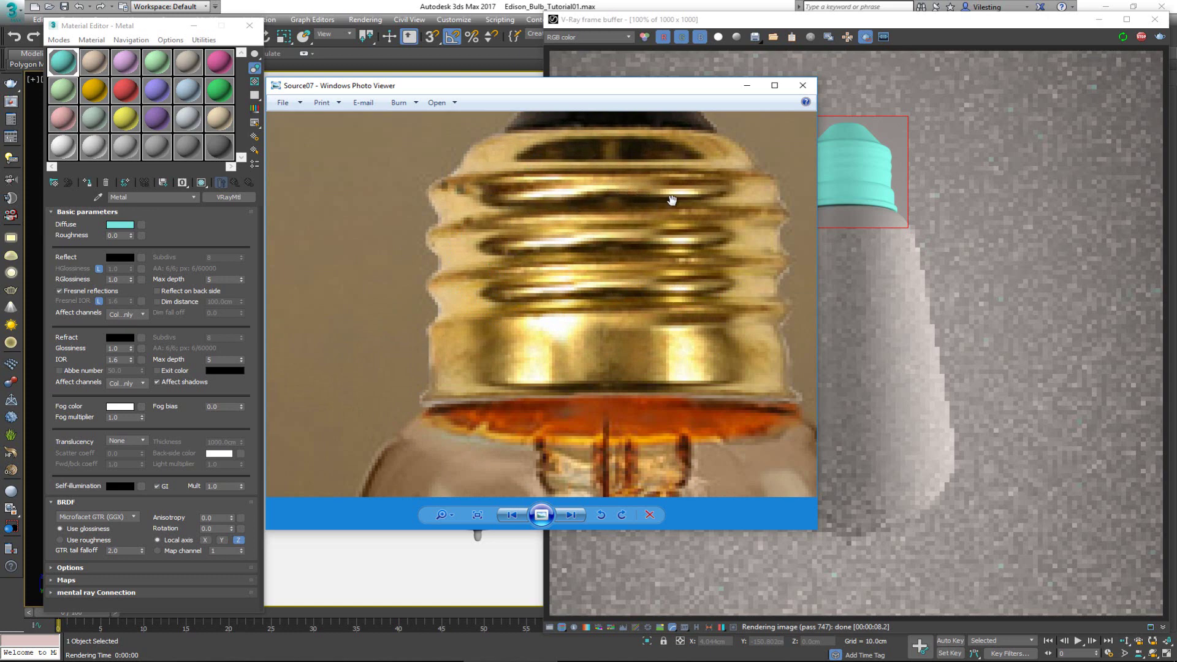
scroll(594, 293, "up", 3)
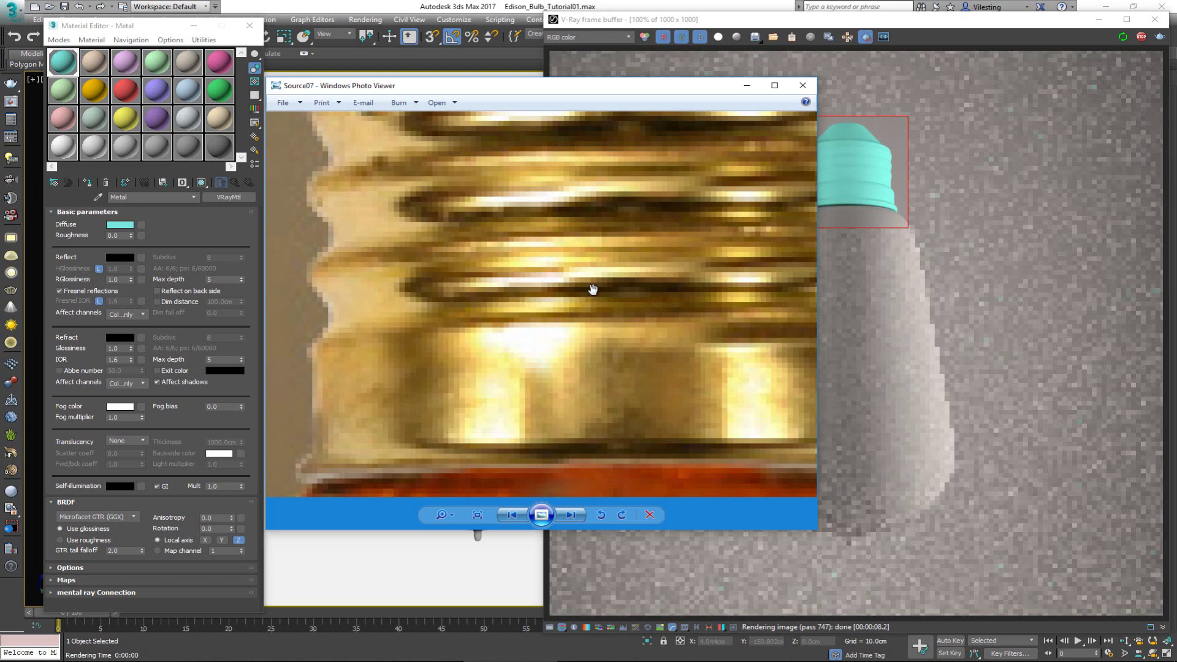
scroll(592, 291, "down", 5)
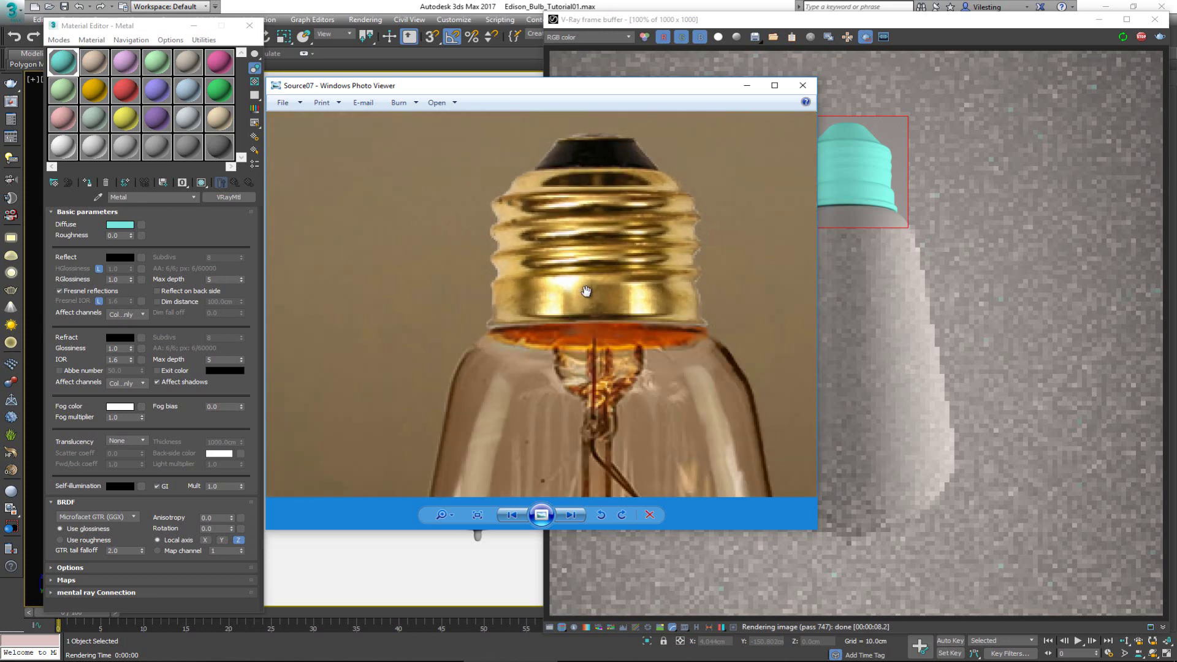
key("alt+F4")
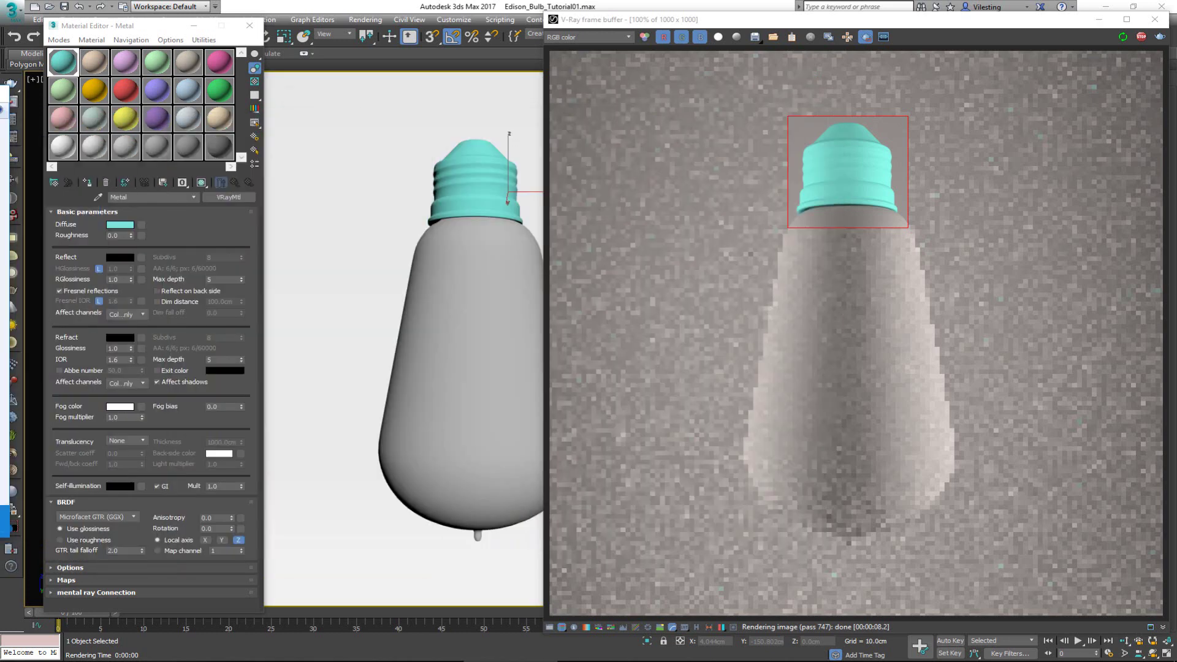
- Set the Metal material's diffuse colour to a very dark, near-black grey
left_click(120, 225)
left_click_drag(361, 154, 361, 74)
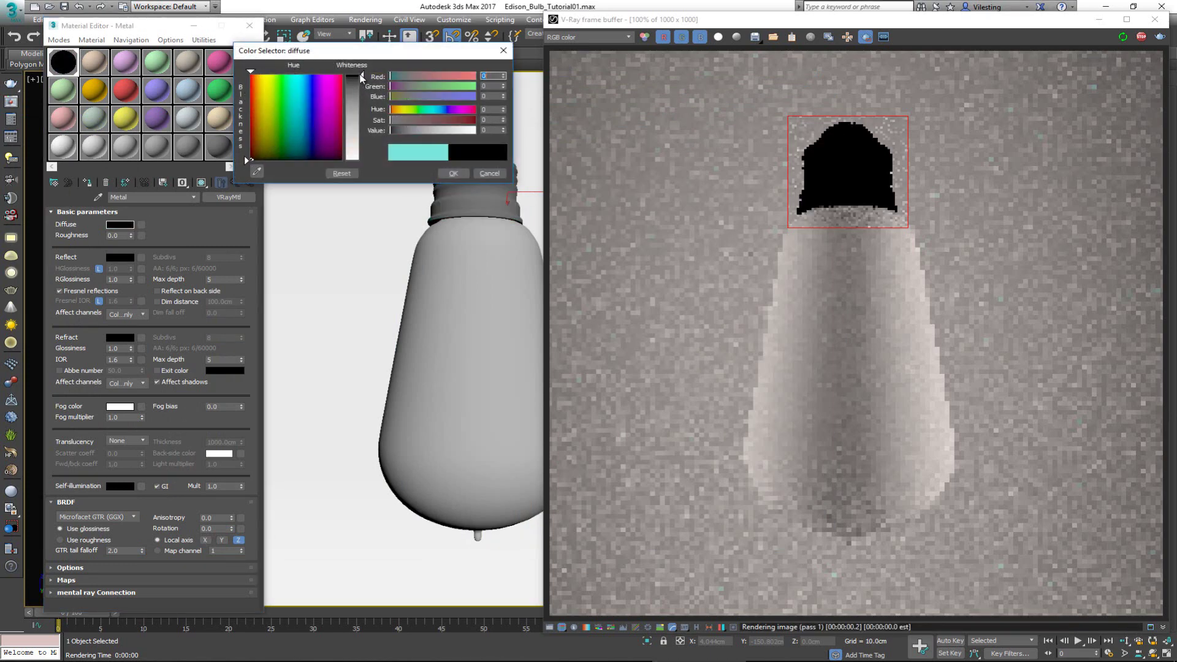
left_click(504, 133)
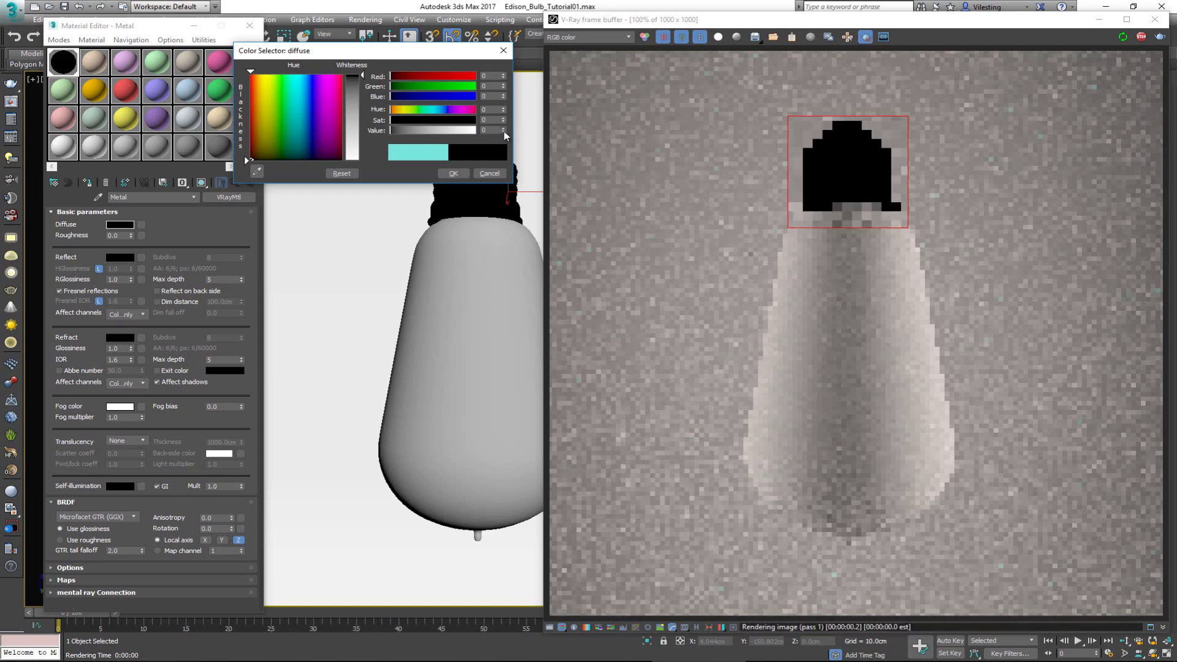
left_click(504, 129)
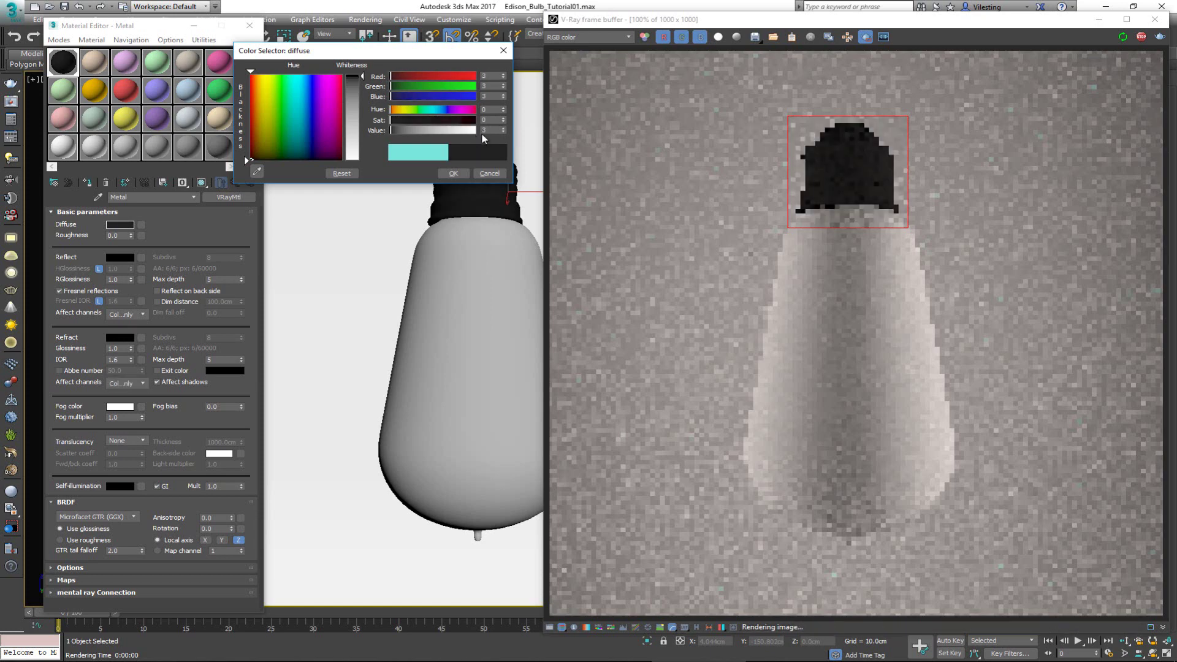
left_click(453, 174)
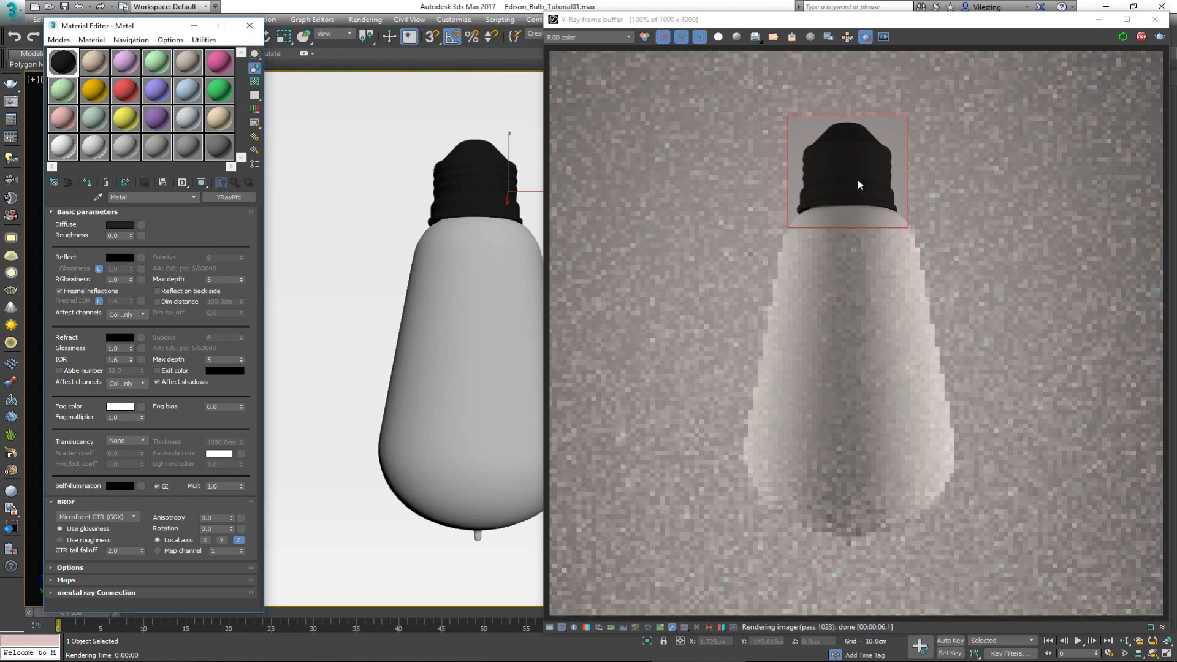
- Check the cap in the reference photo and set the Metal material's reflection colour to a light grey with value 238
left_click(119, 257)
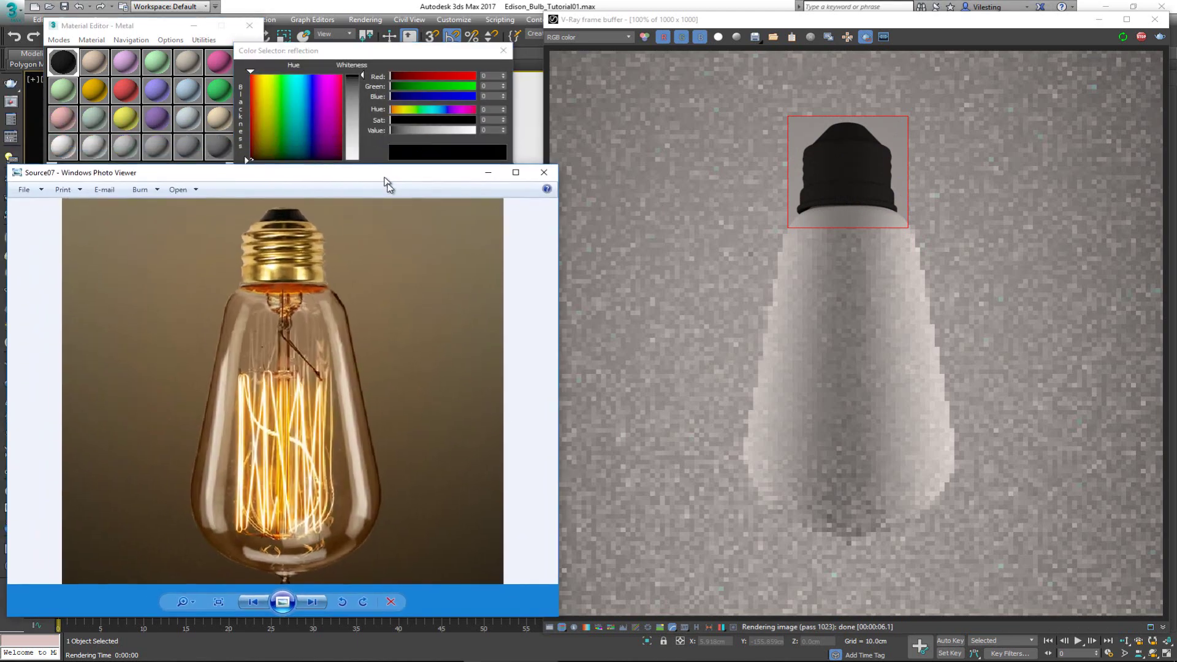
left_click_drag(374, 174, 387, 218)
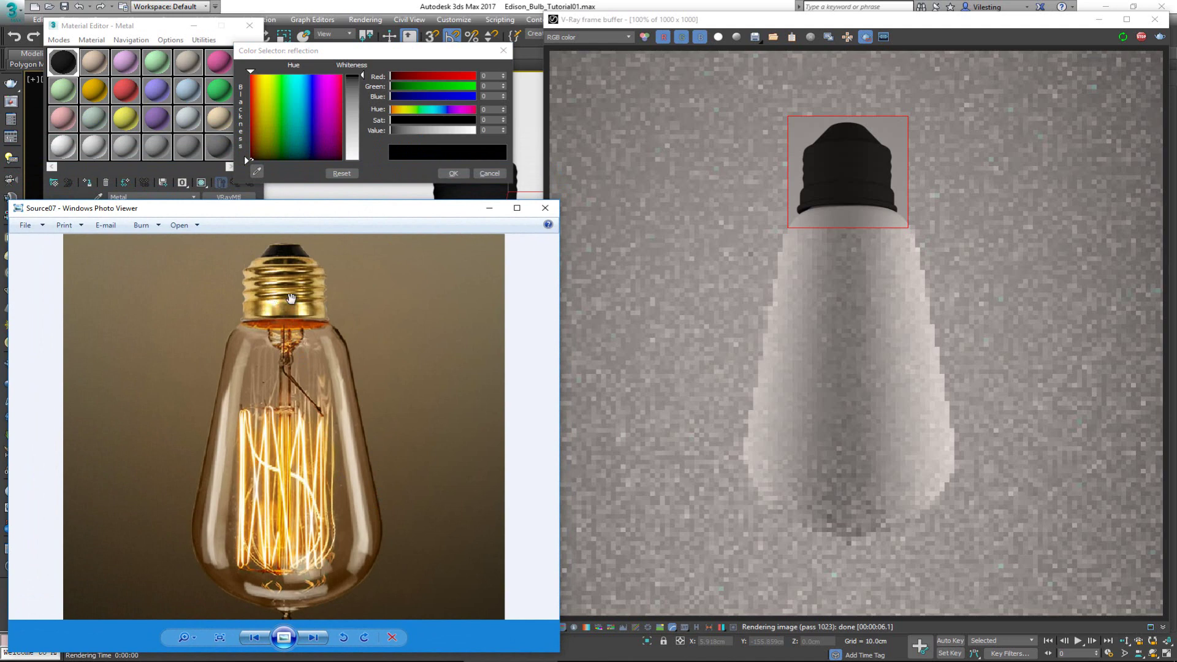
left_click(341, 198)
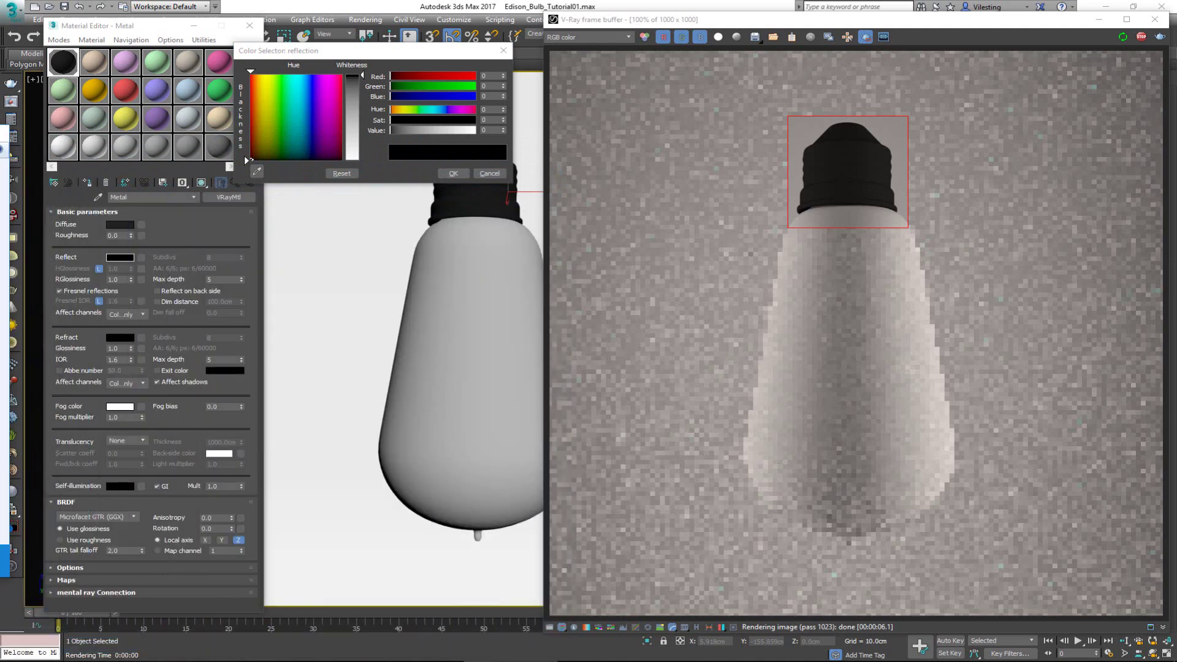
left_click(468, 130)
left_click_drag(468, 130, 472, 131)
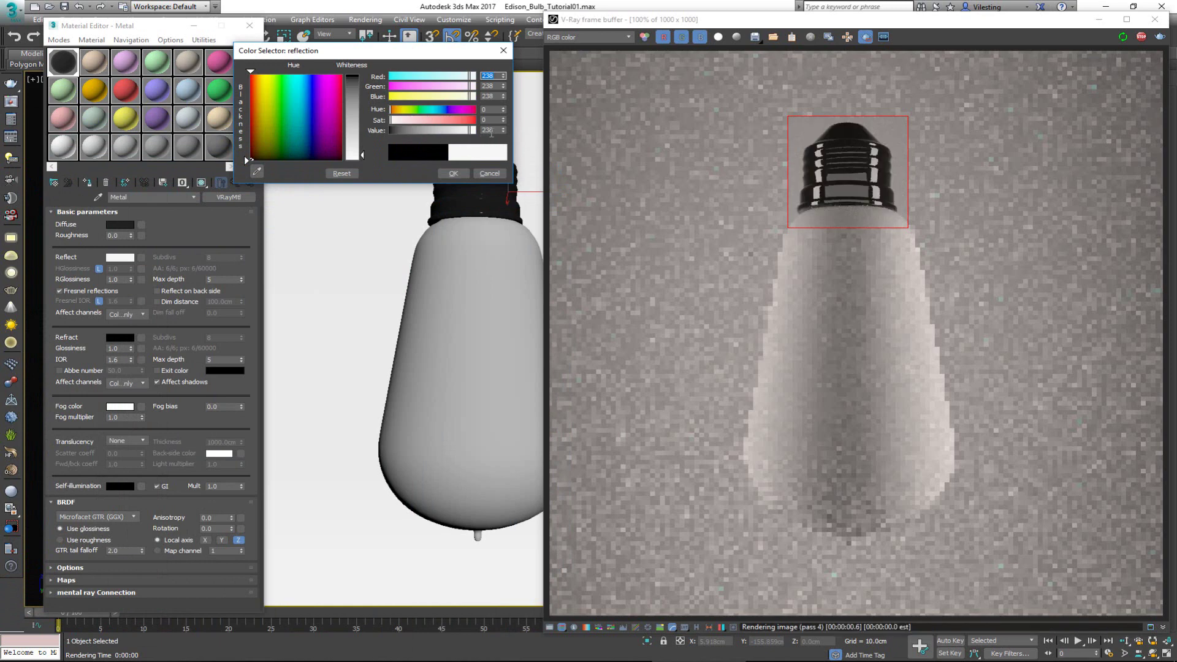
left_click(453, 175)
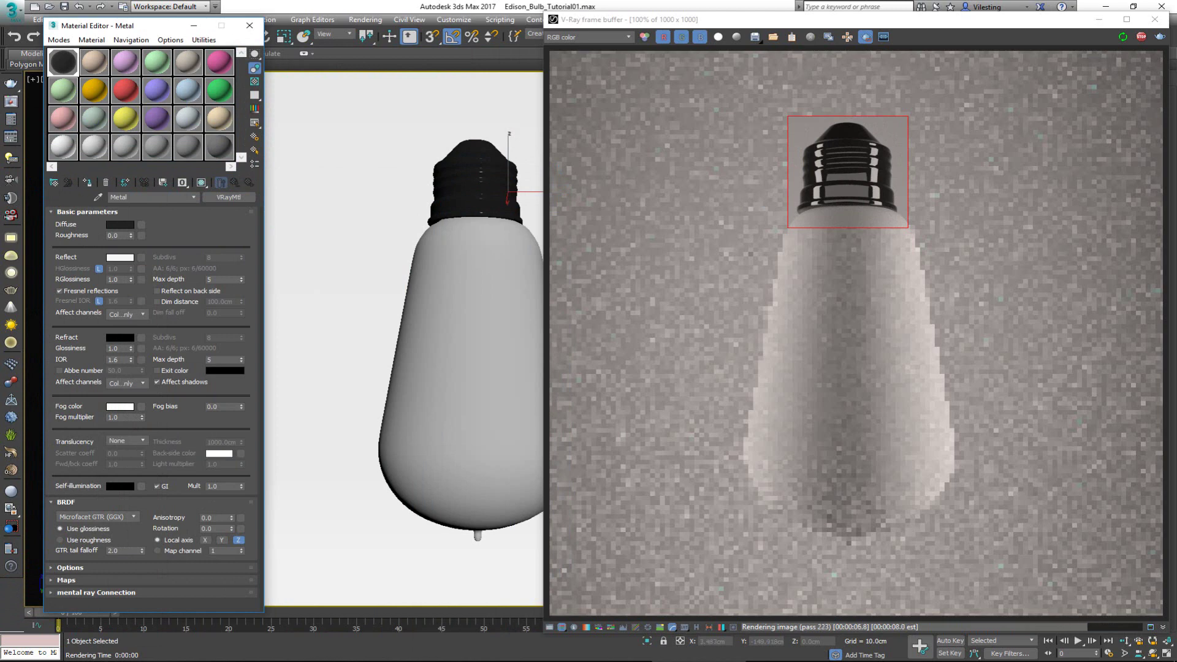
- Inspect the cap's highlights in the reference photo and set the Metal material's reflection glossiness to 0.8
key("alt+Tab")
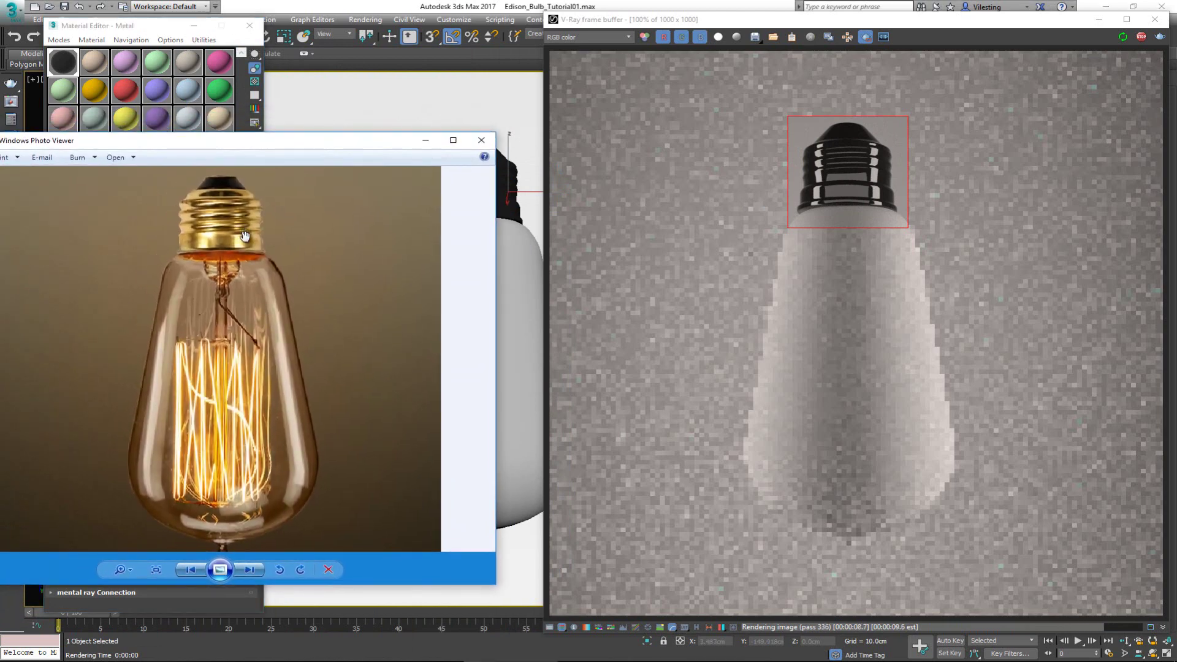
scroll(243, 239, "up", 5)
scroll(243, 240, "up", 3)
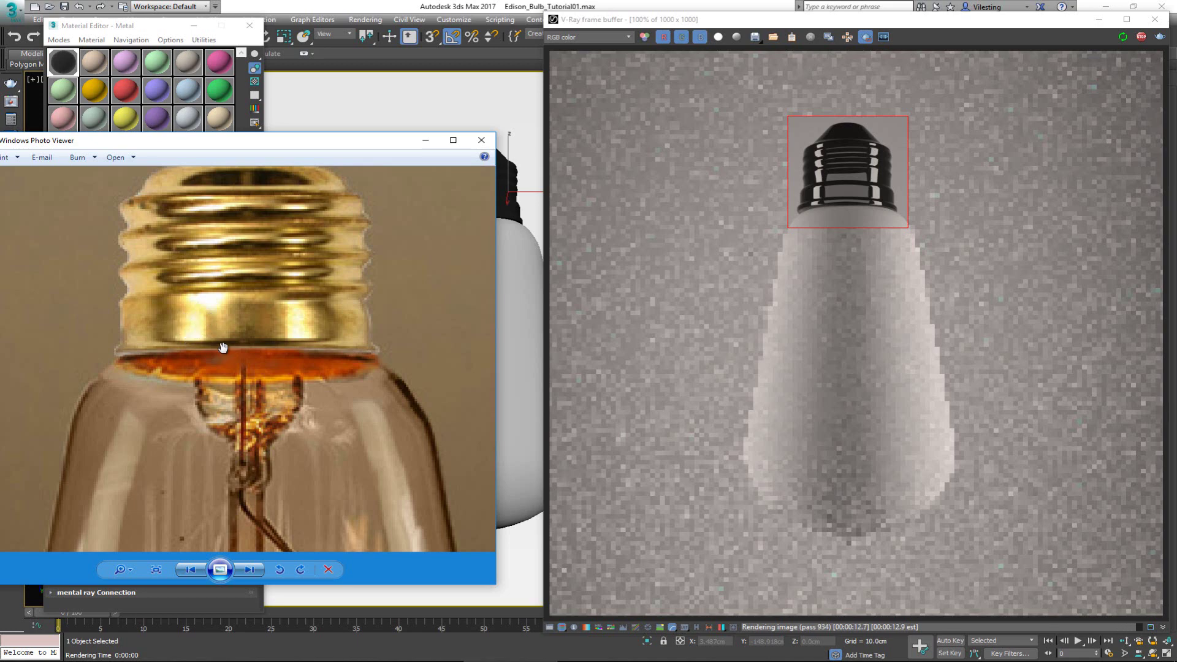
key("alt+Tab")
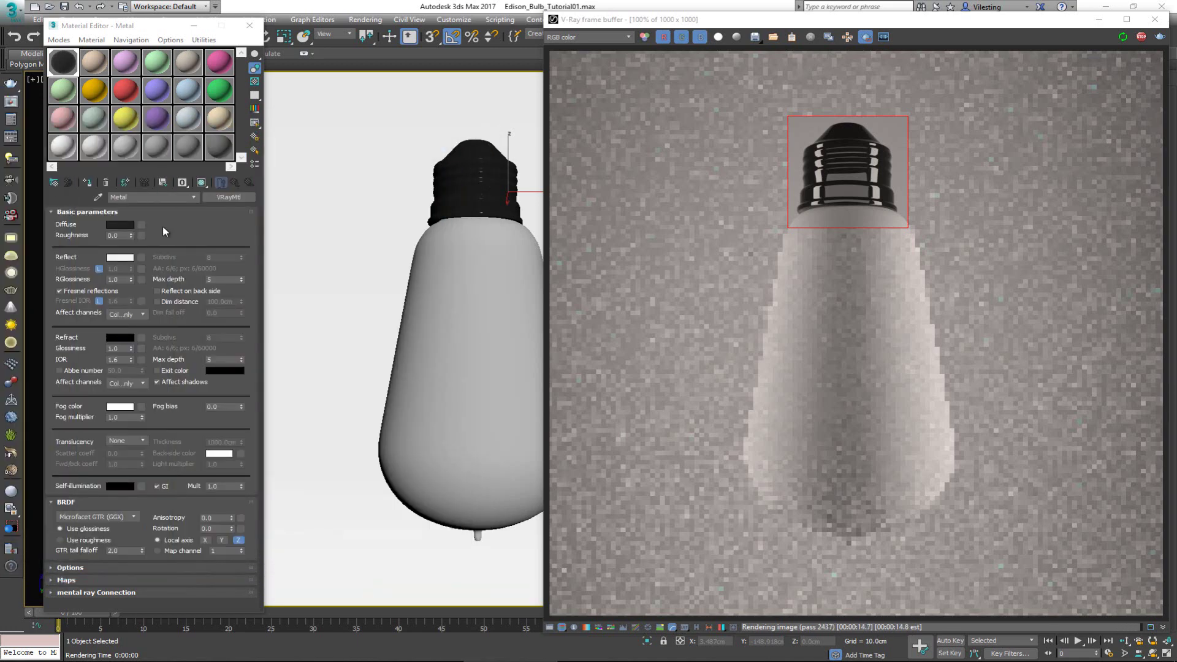
double_click(117, 279)
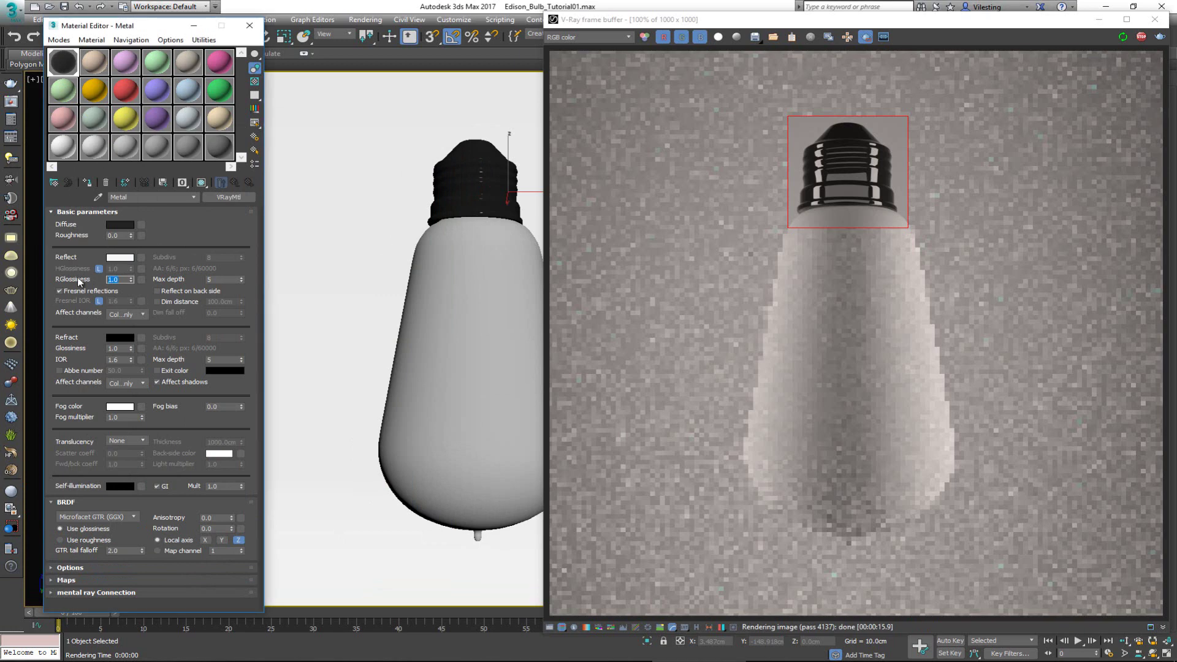
type("0.8")
key("Return")
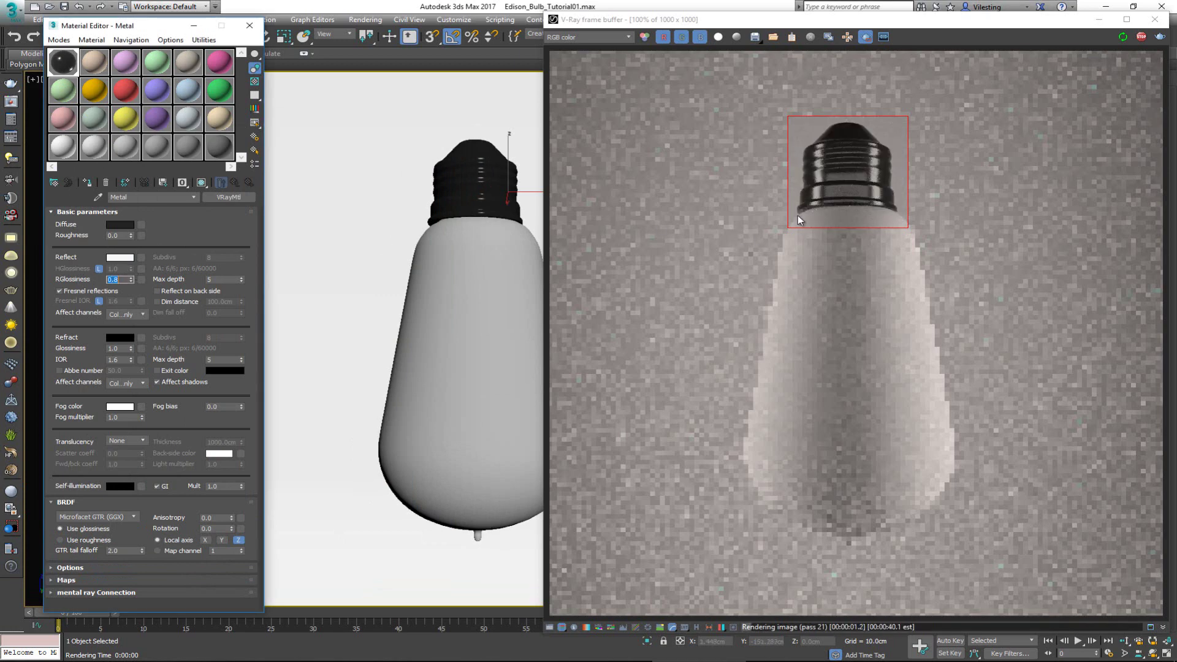
- Inspect the screw cap up close in the render and set the Metal material's reflection glossiness to 0.7
scroll(848, 185, "up", 4)
middle_click_drag(783, 200, 764, 260)
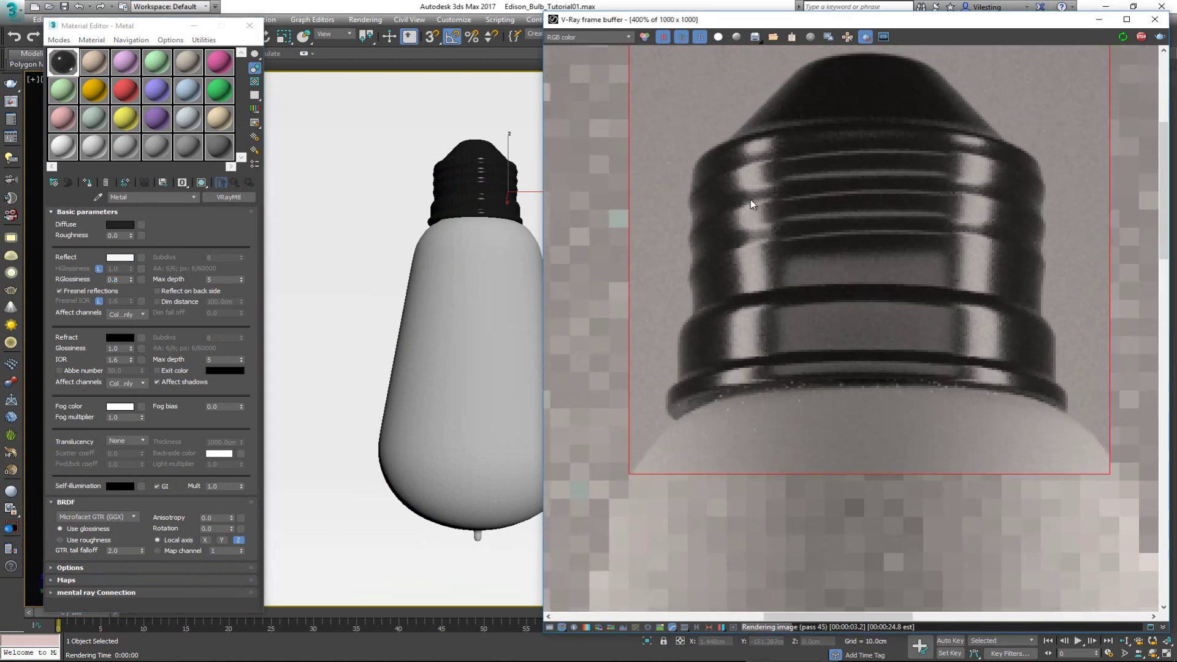
left_click(98, 277)
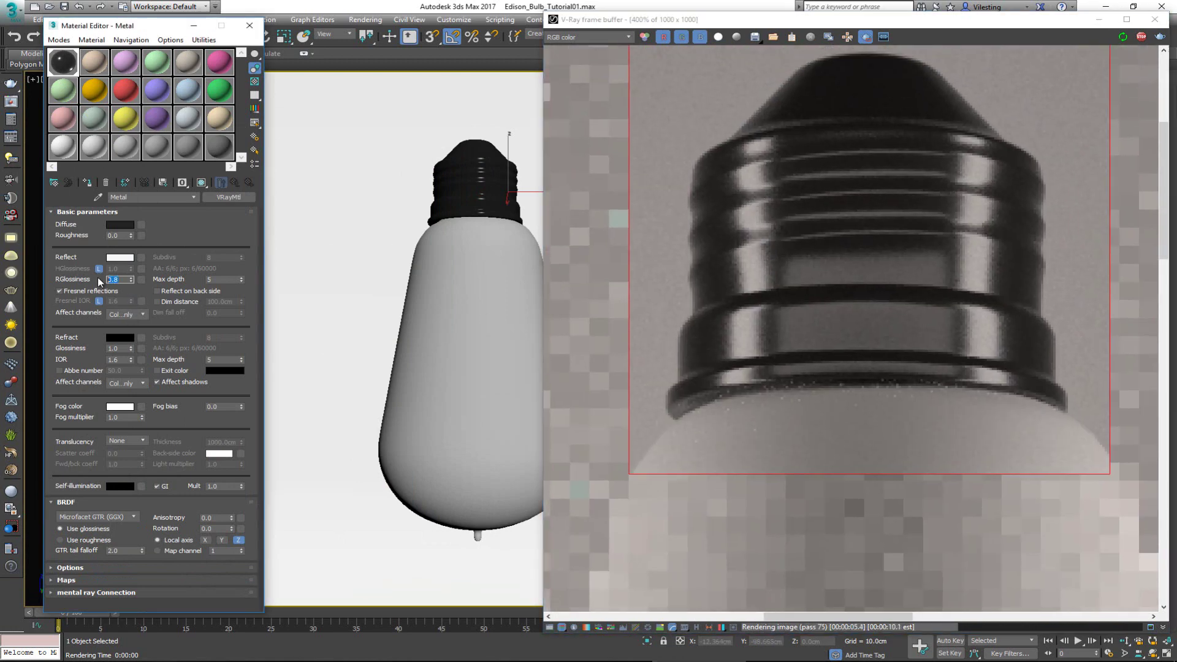
type("0.7")
key("Return")
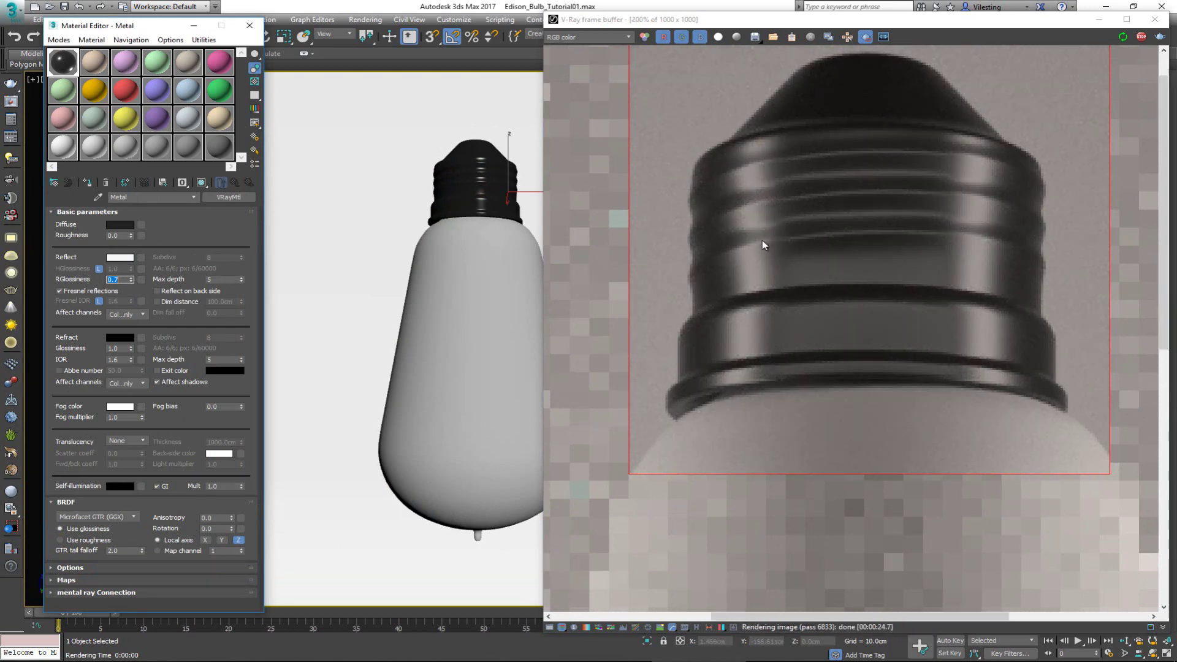
- Compare the rendered cap with the reference photo and tint the Metal material's reflection colour light orange, RGB 226, 131, 54
scroll(763, 240, "down", 1)
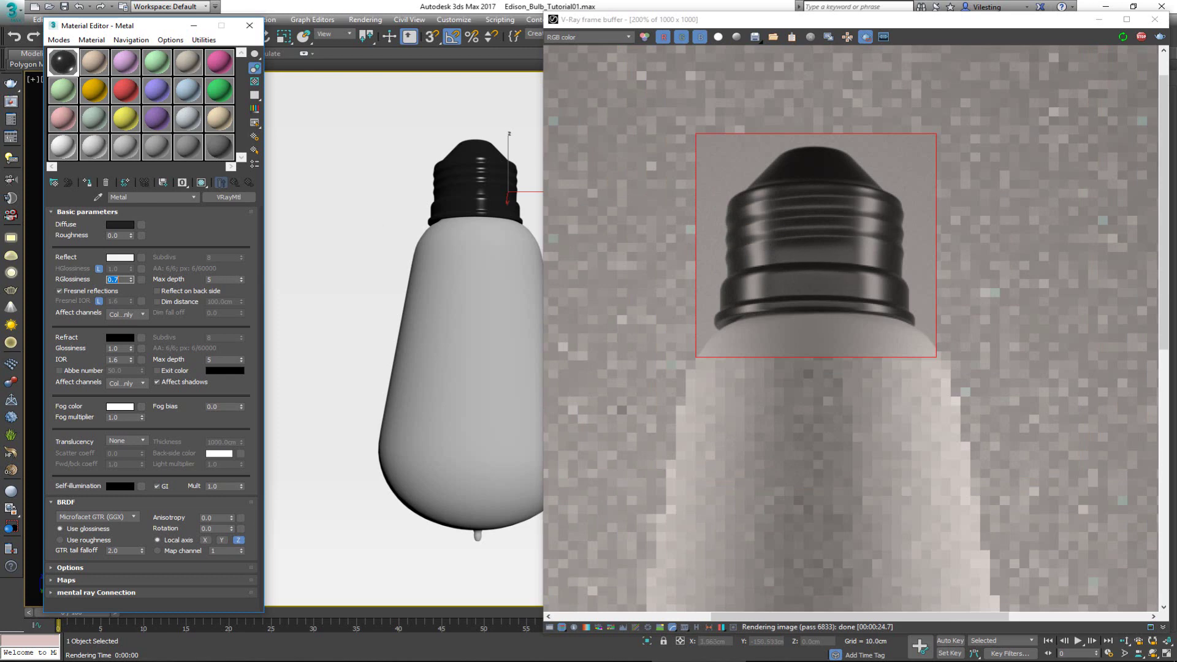
key("alt+Tab")
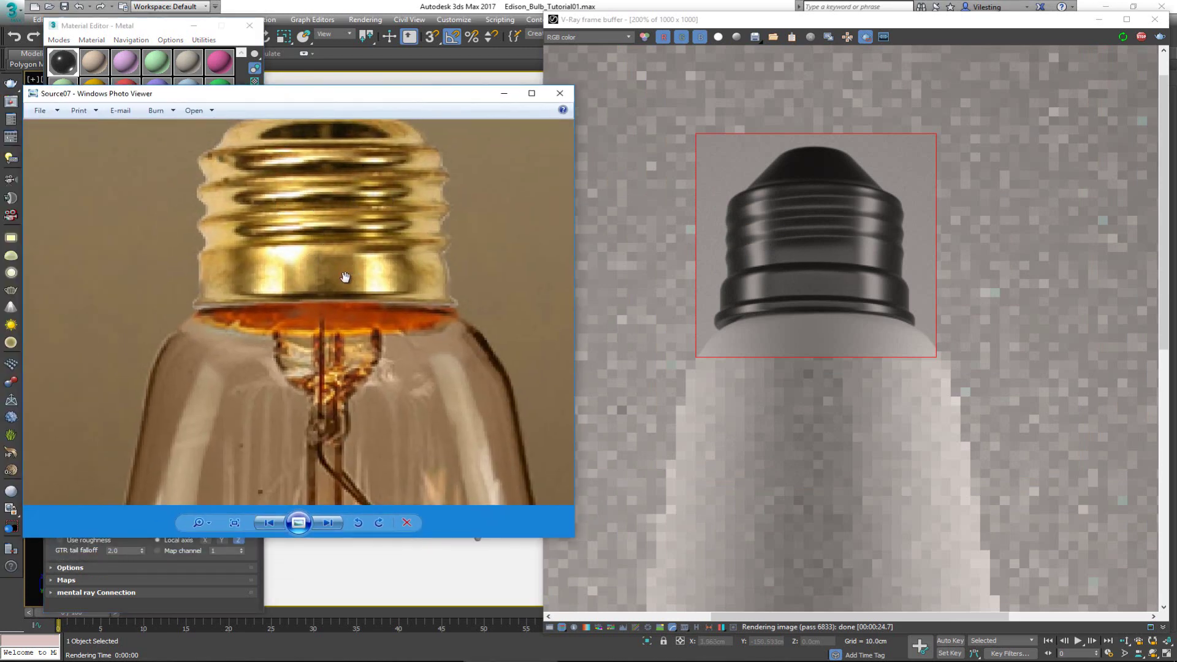
key("alt+Tab")
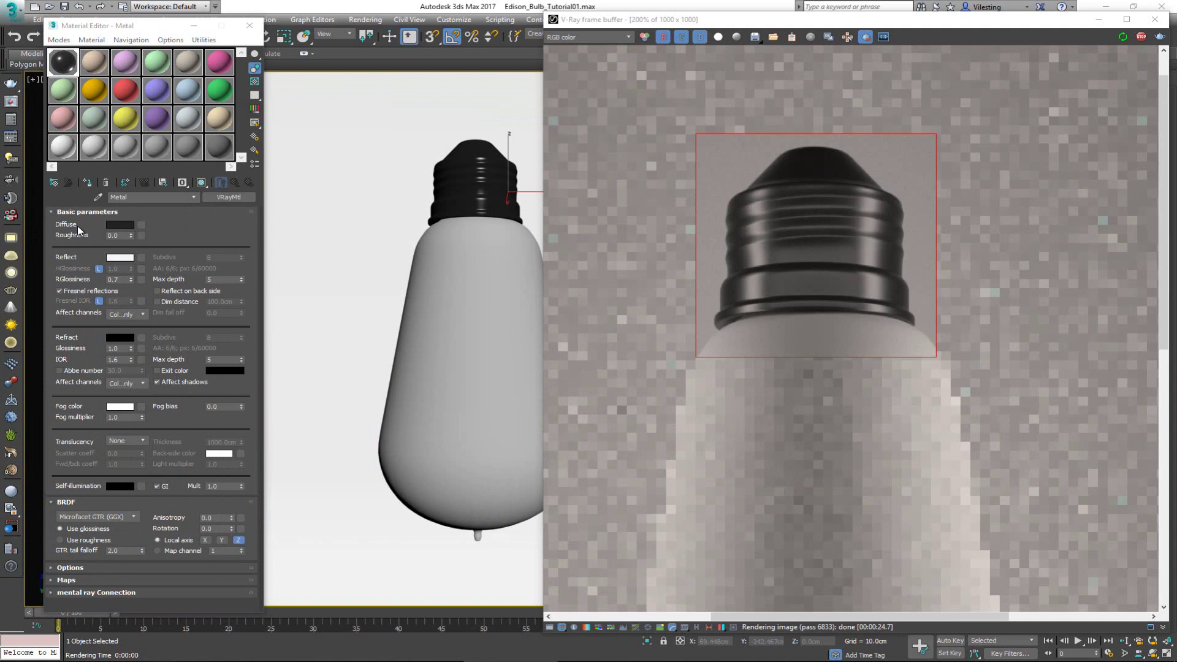
left_click(120, 258)
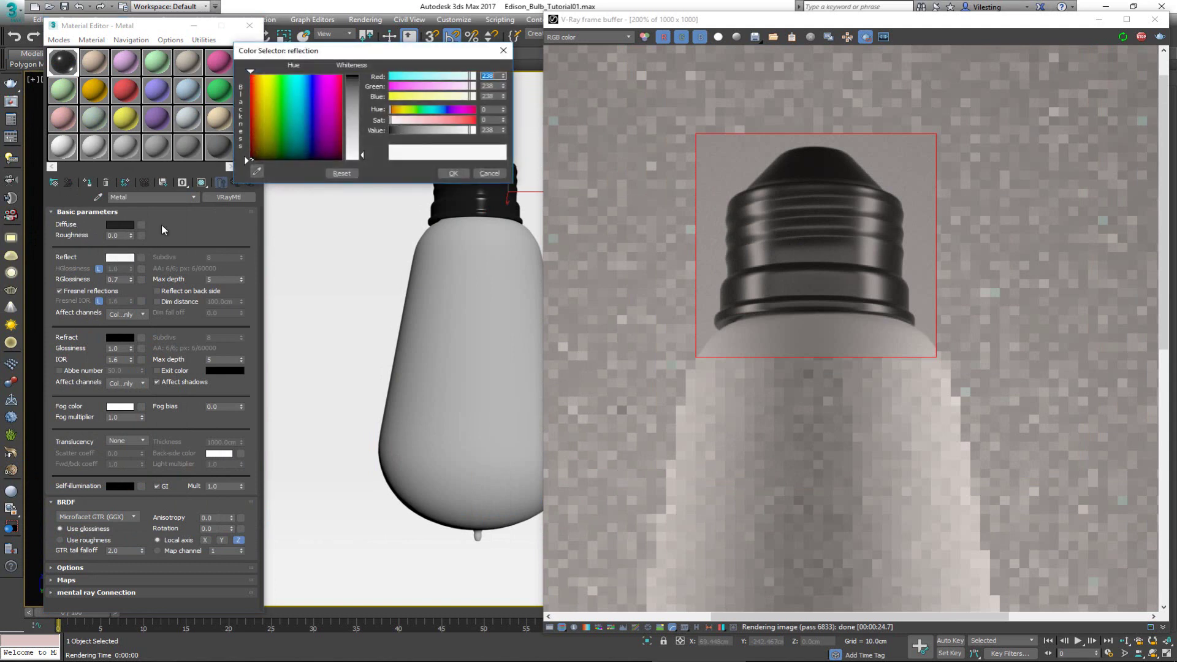
left_click(257, 82)
left_click_drag(361, 154, 359, 96)
left_click(258, 86)
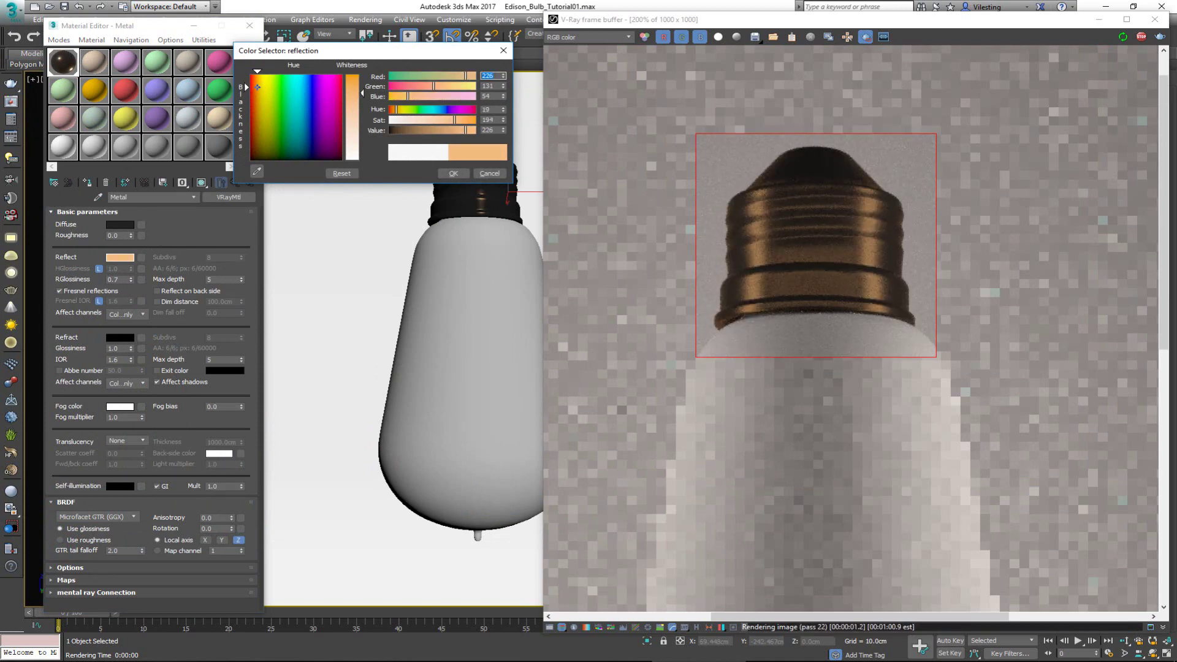
- Compare the rendered cap with the reference photo and deepen the Metal material's reflection colour to orange, RGB 218, 105, 15
key("alt+Tab")
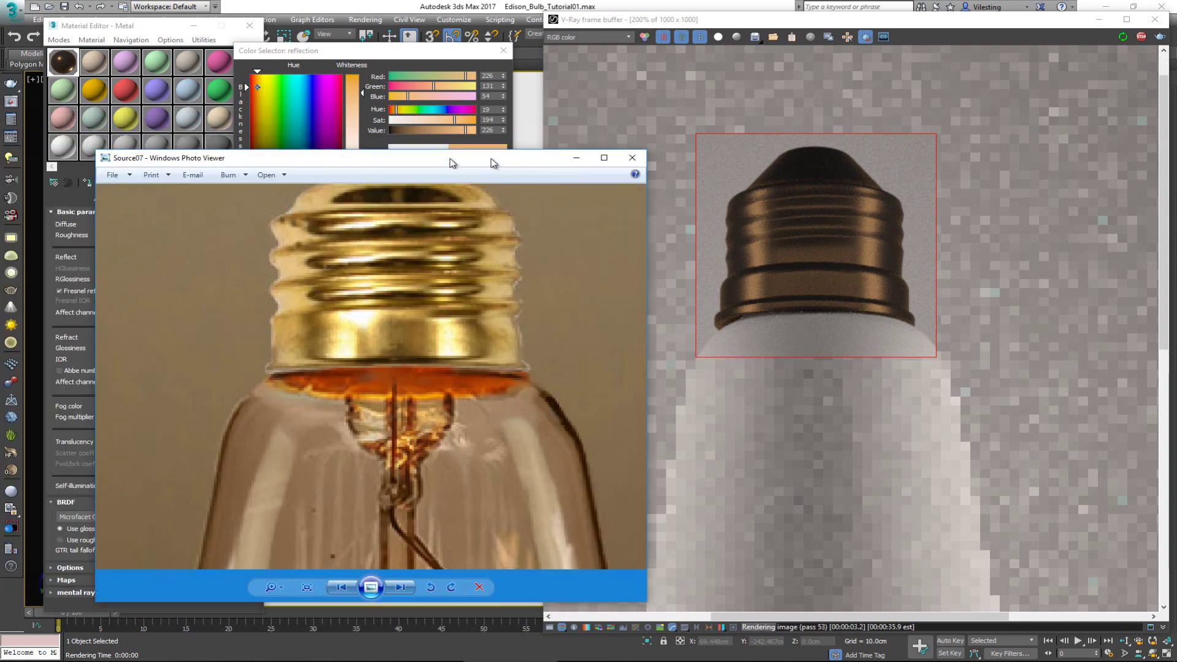
left_click_drag(451, 162, 405, 167)
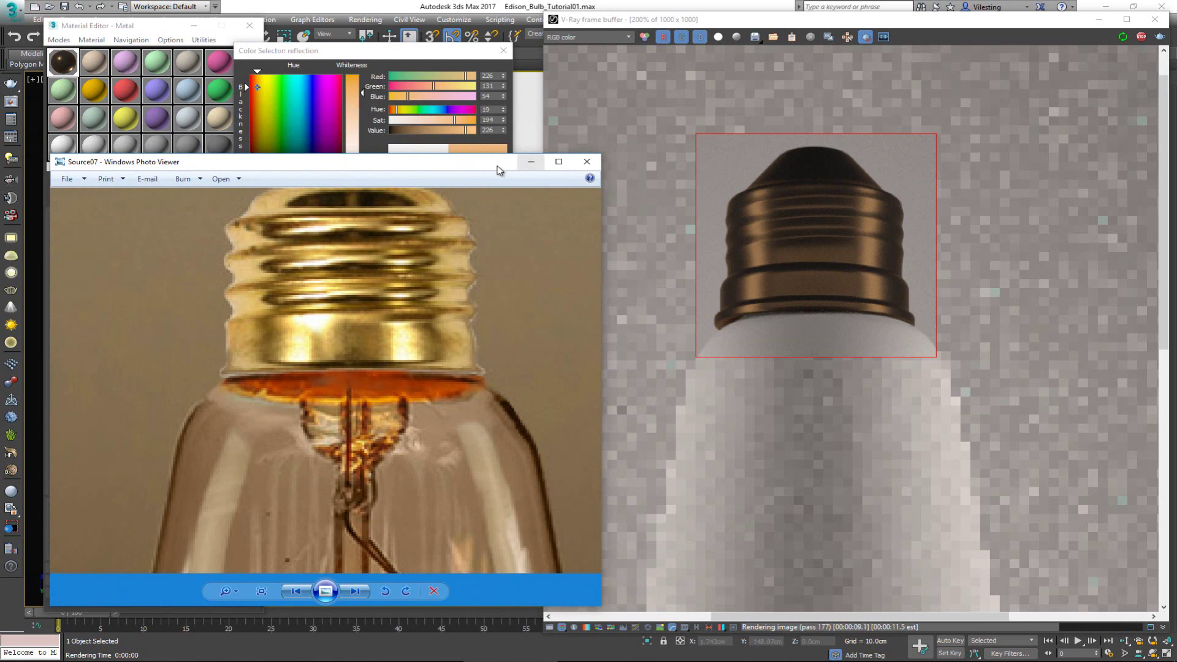
left_click_drag(468, 165, 445, 177)
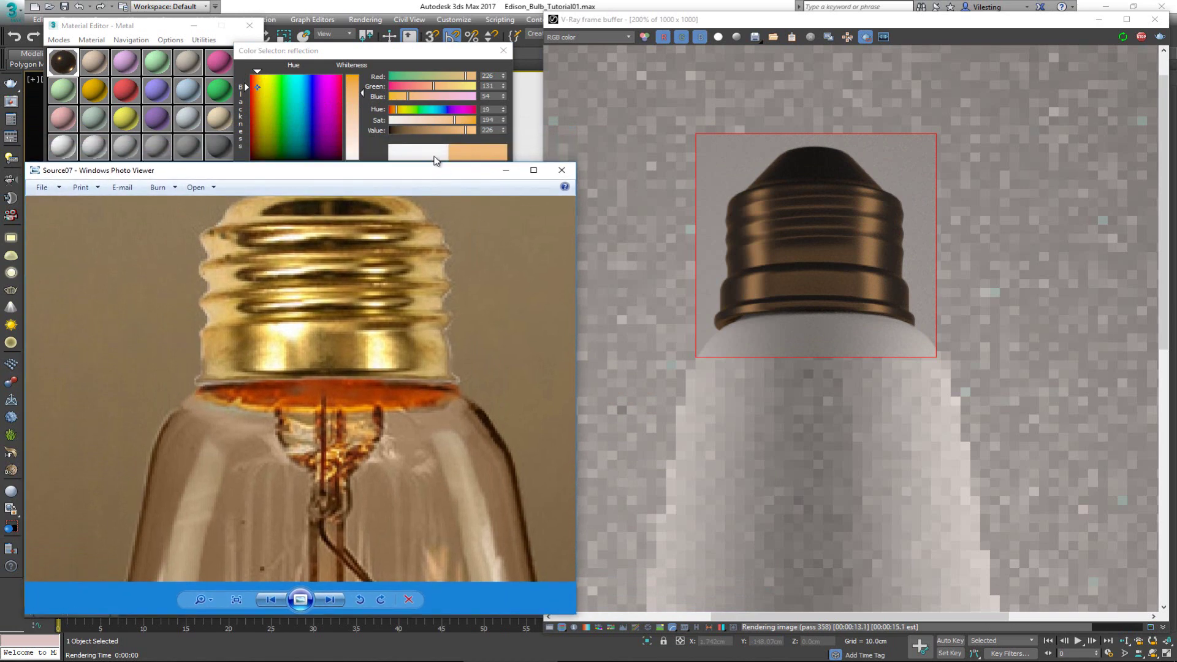
left_click(367, 56)
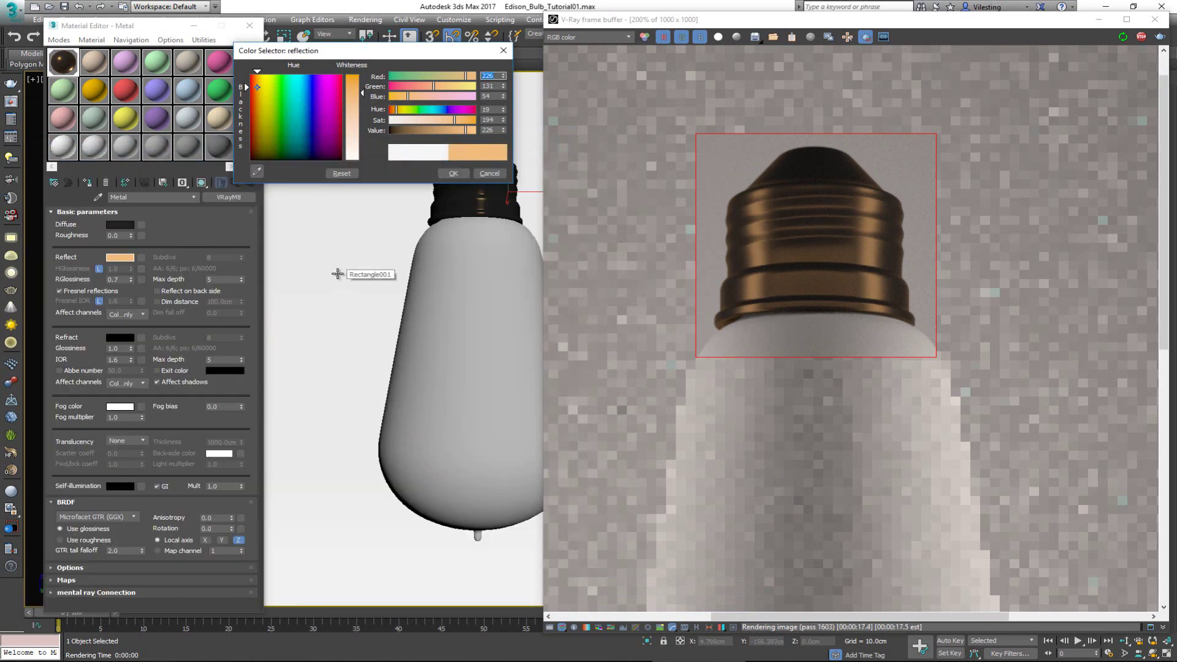
key("alt+Tab")
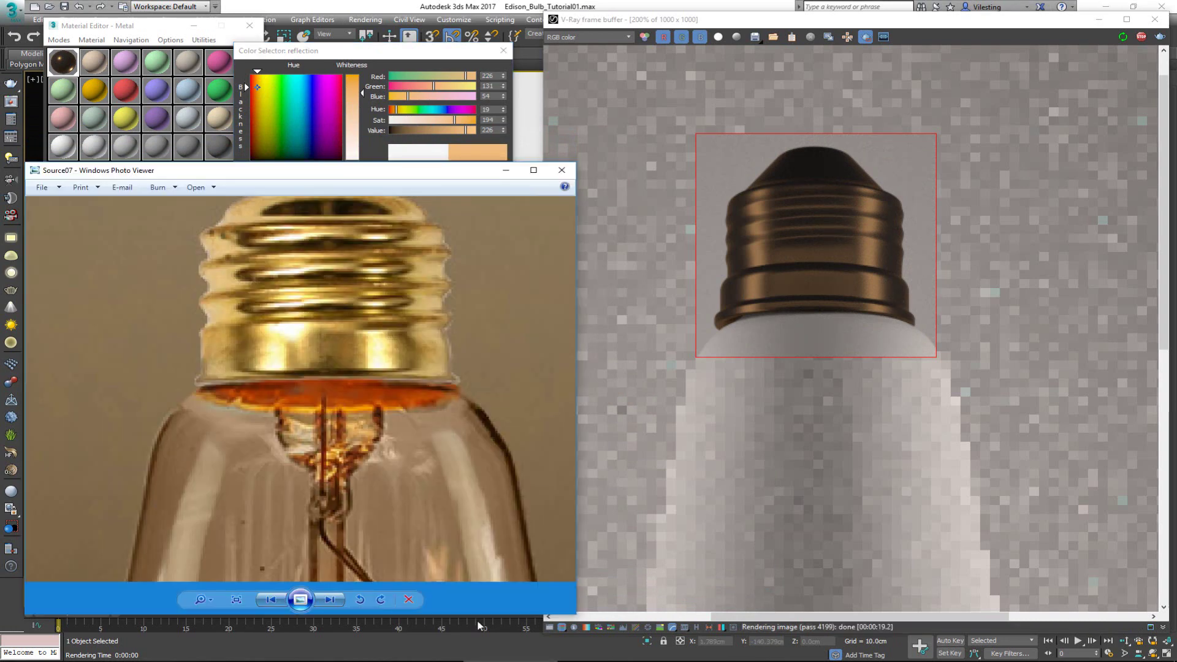
left_click_drag(338, 170, 26, 84)
key("alt+Tab")
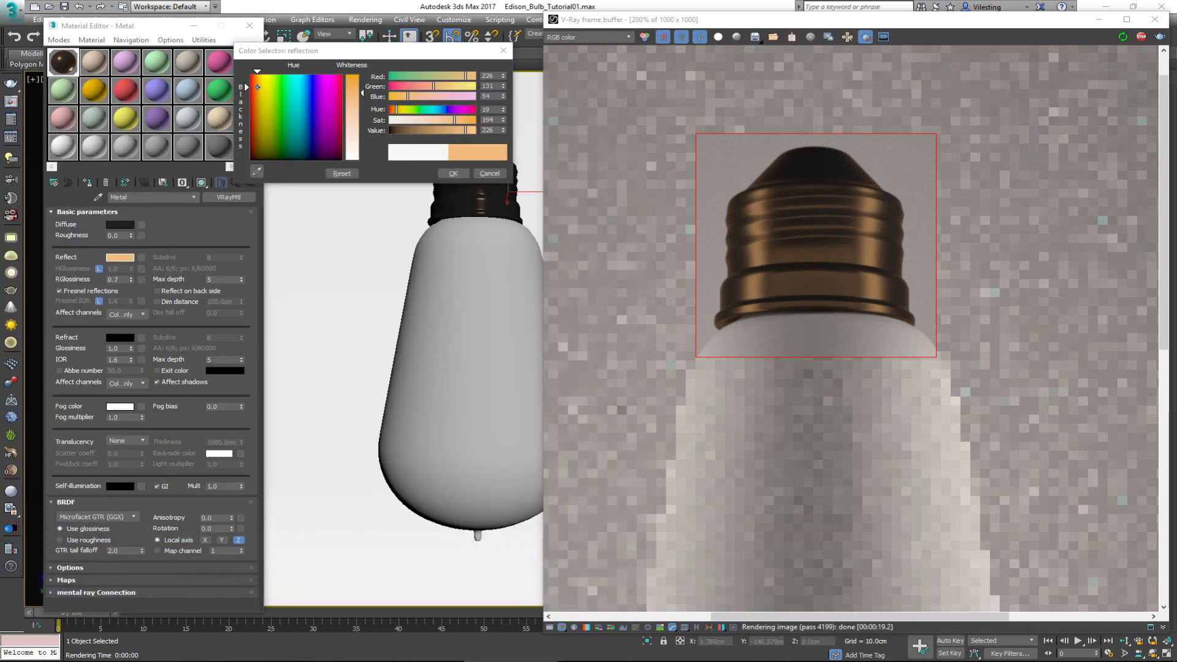
left_click(258, 81)
left_click(359, 84)
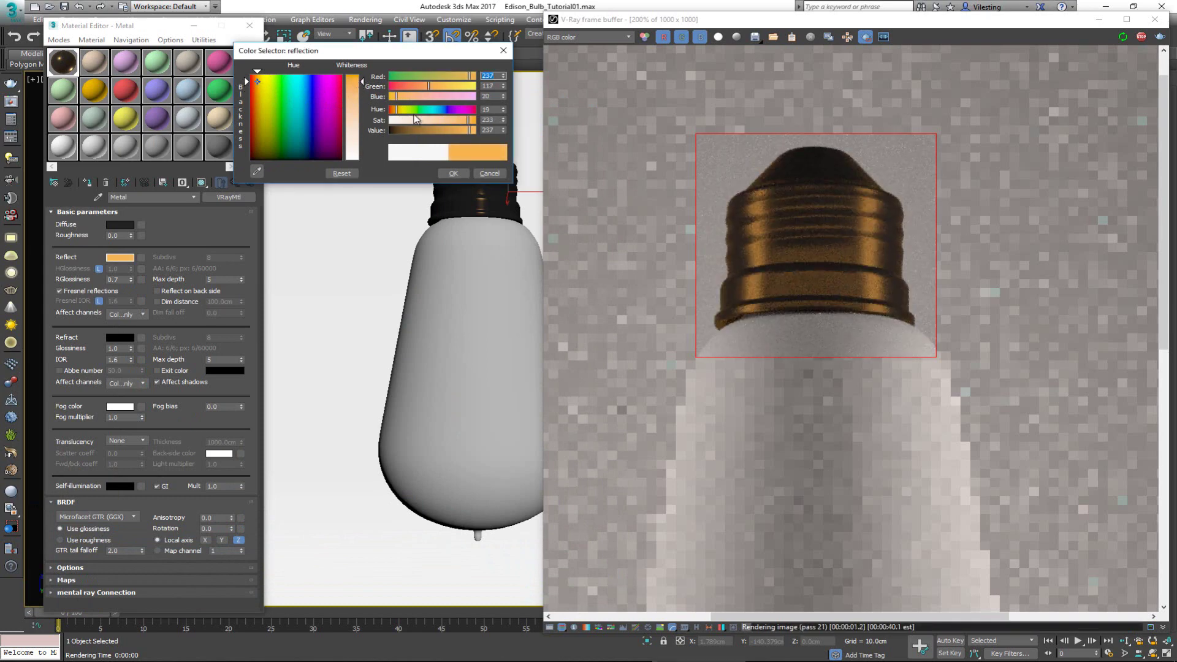
left_click(458, 130)
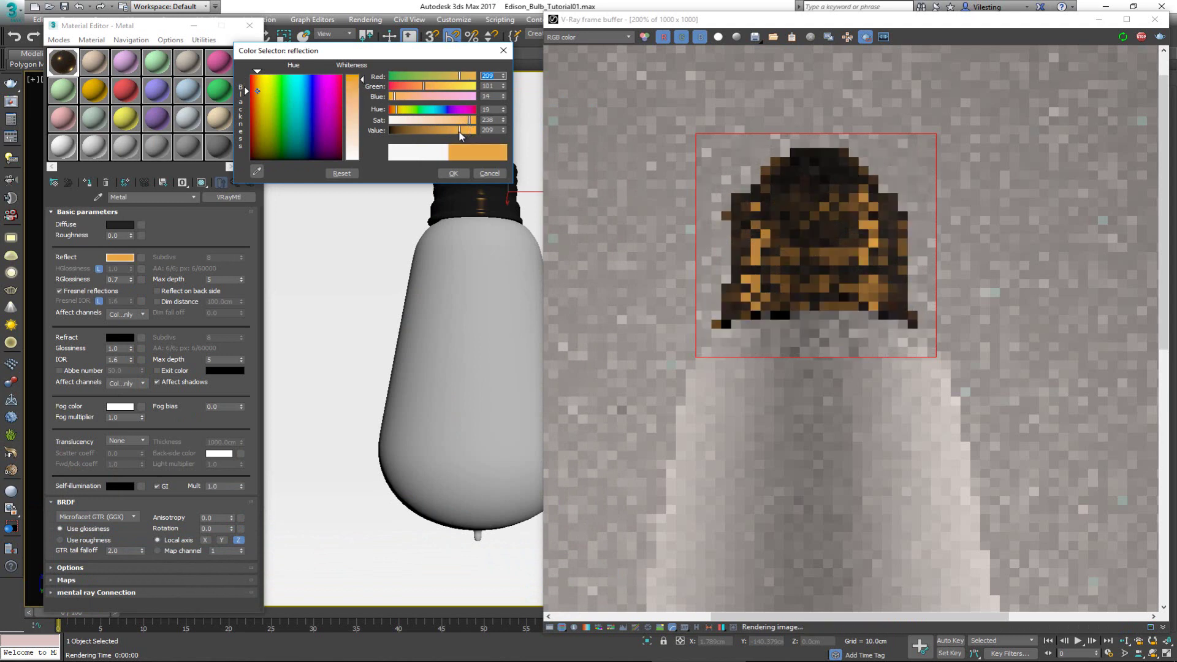
left_click(463, 130)
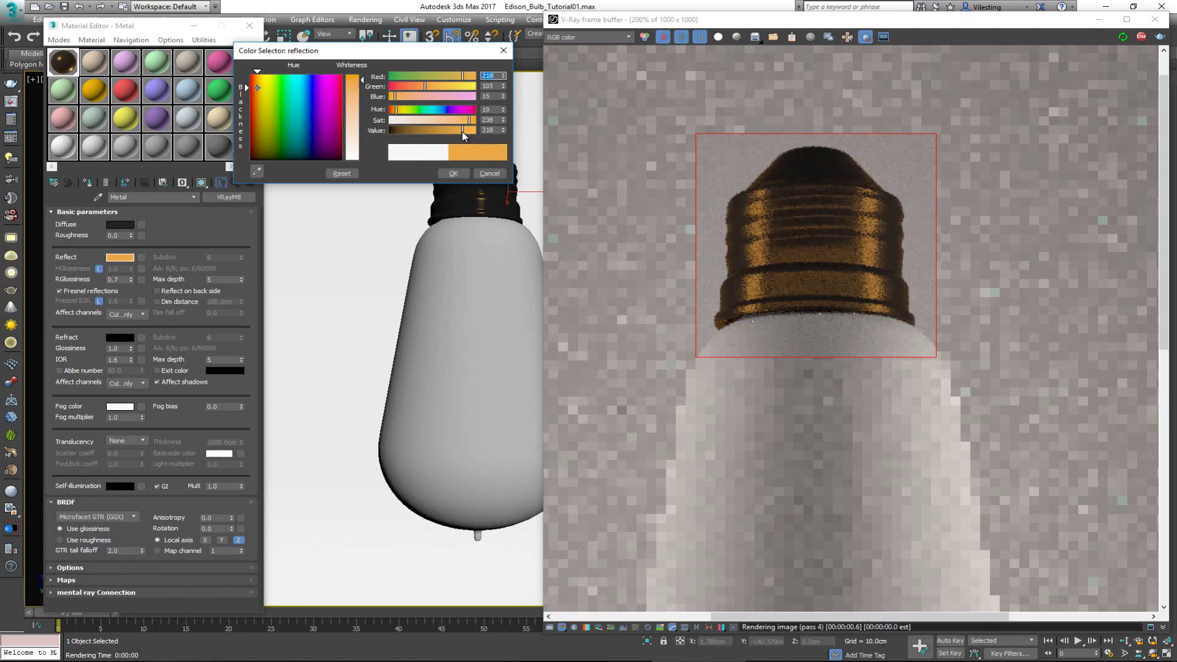
left_click(453, 174)
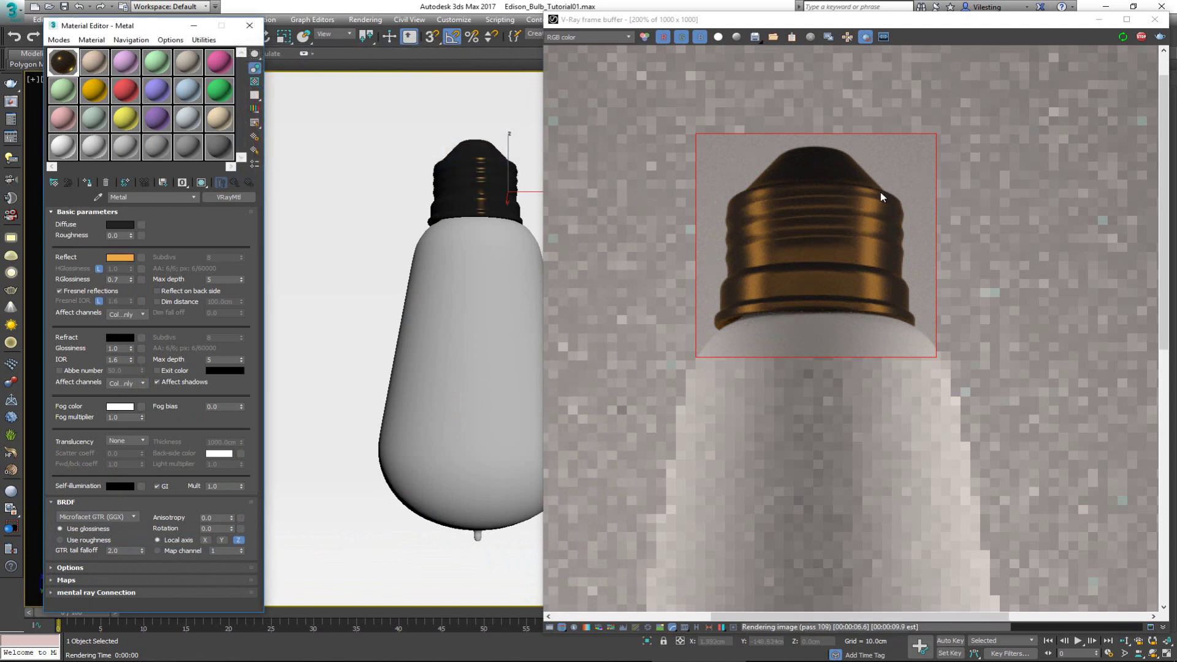
- Examine the cap's surface up close in the reference photo and browse the greyscale dirt texture images, starting from dr_4
key("alt+Tab")
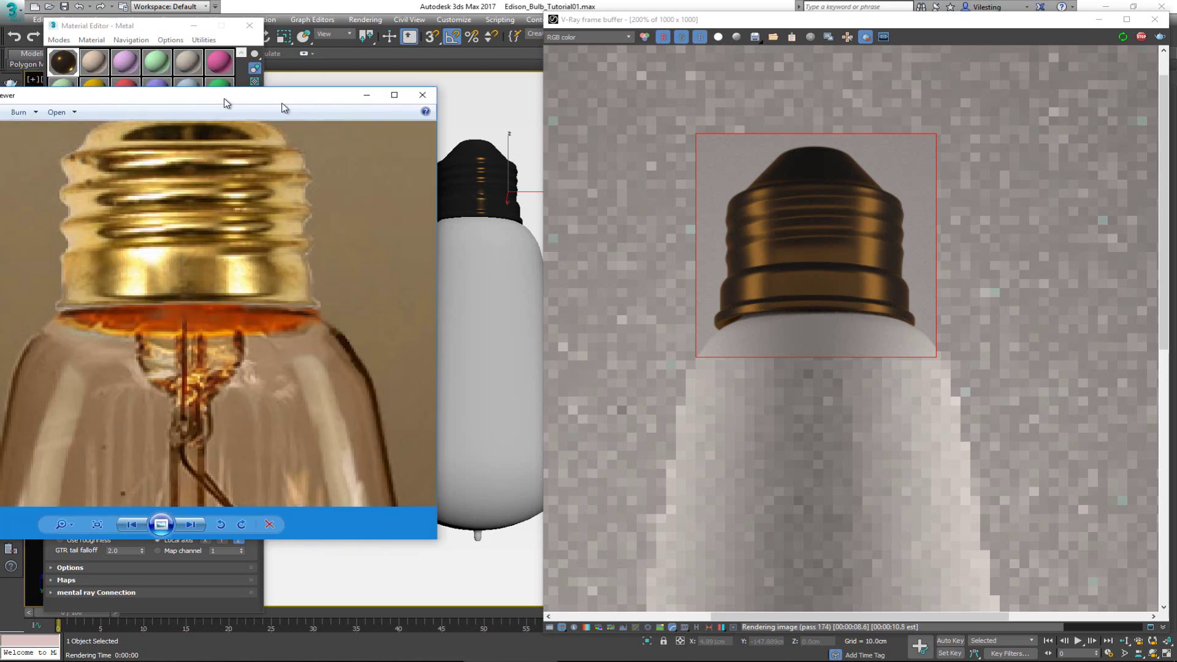
left_click_drag(324, 246, 265, 357)
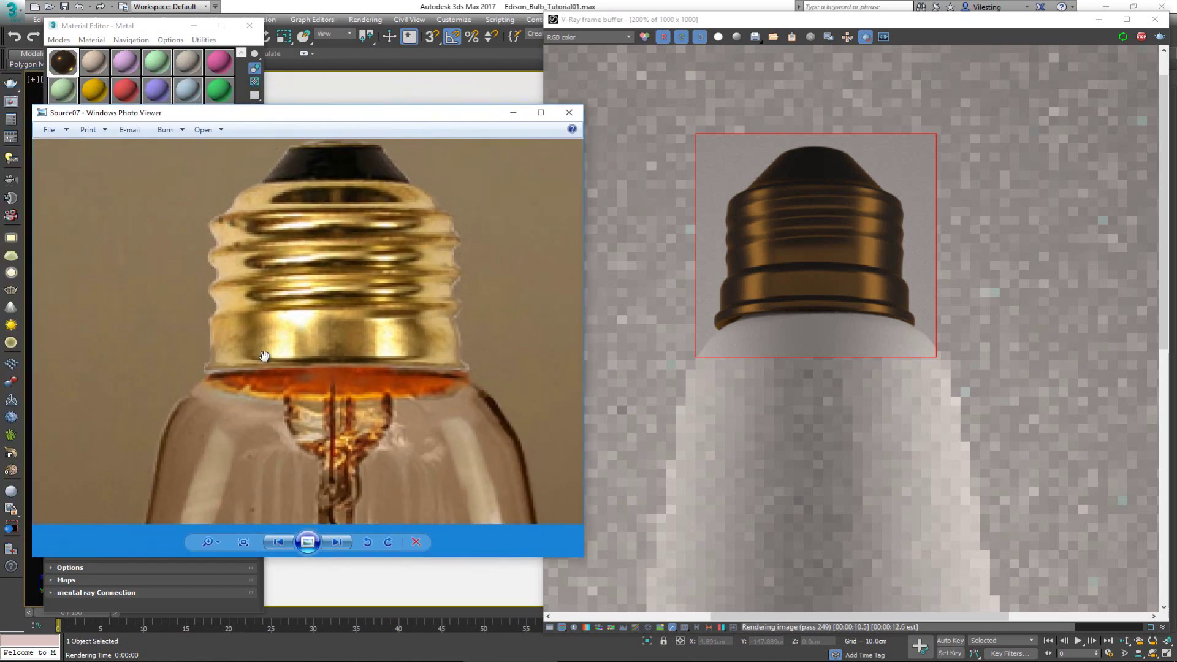
scroll(273, 353, "up", 1)
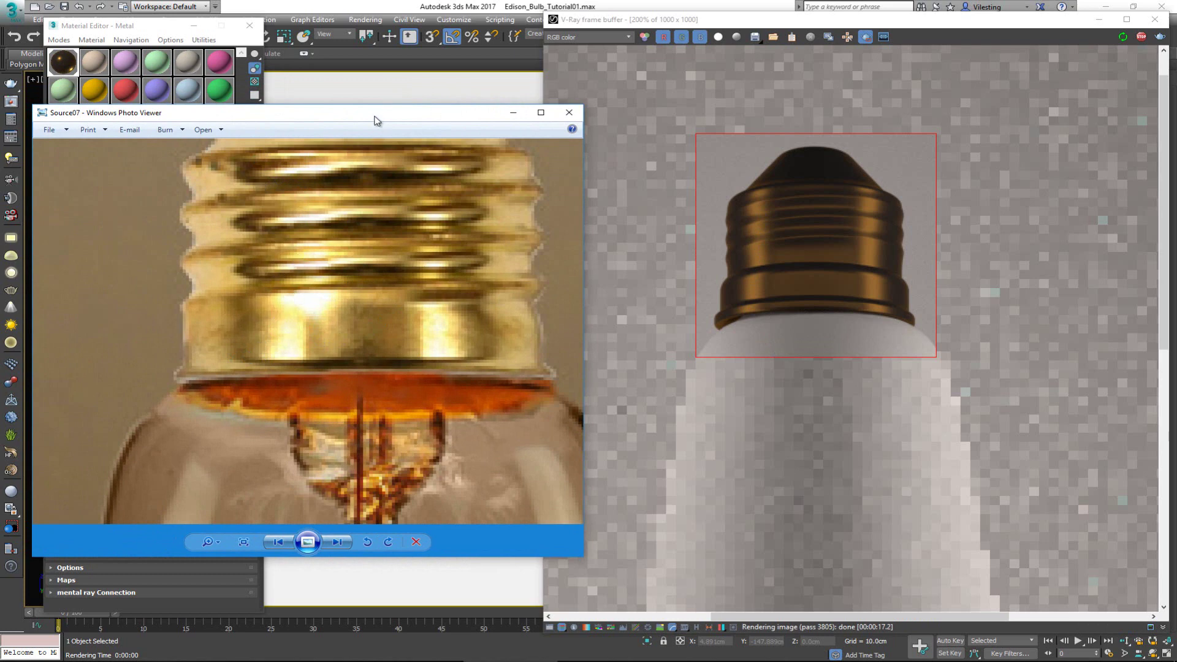
left_click_drag(376, 120, 3, 120)
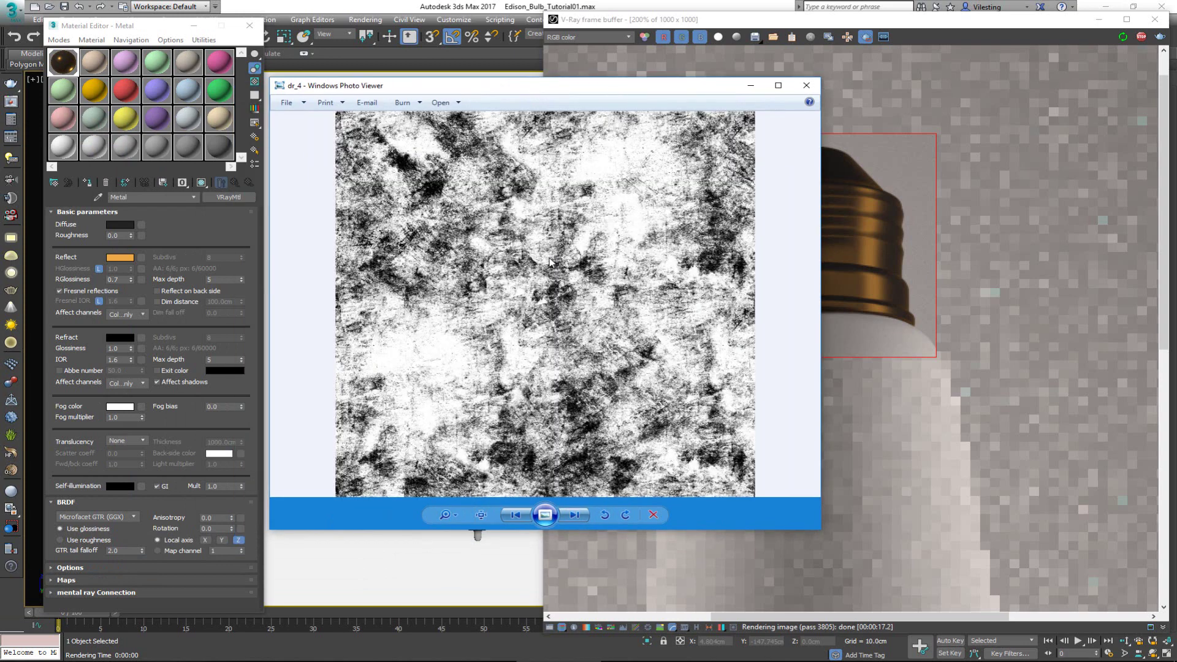
key("Right")
key("Right")
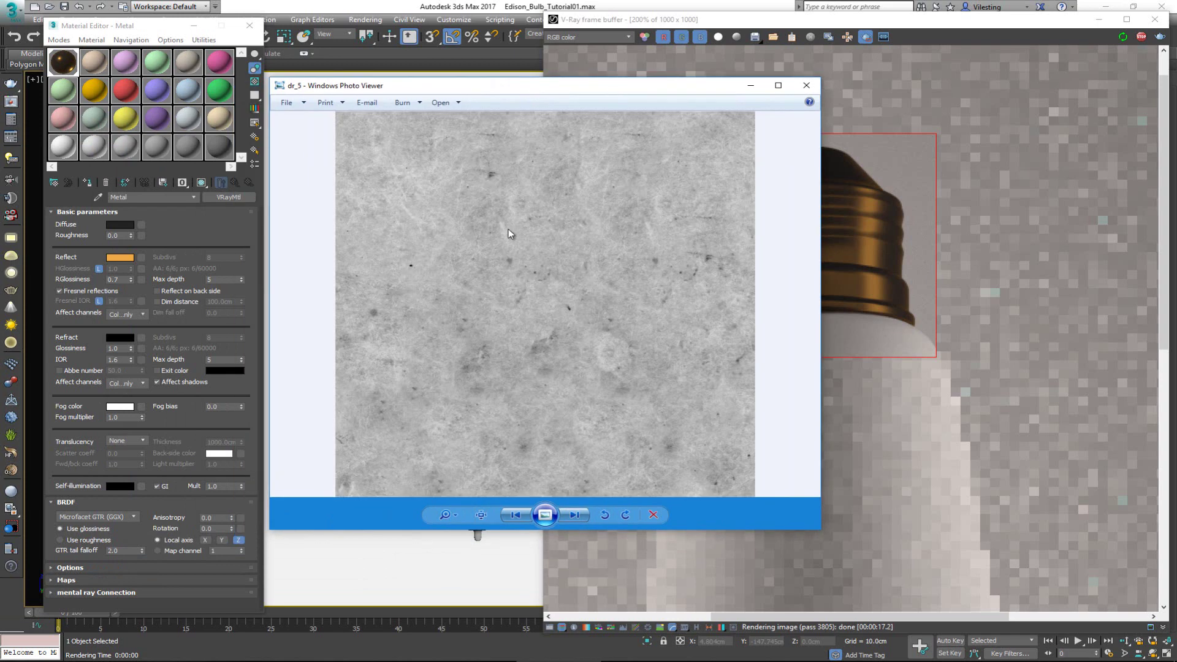
key("Right")
key("Right")
key("Right")
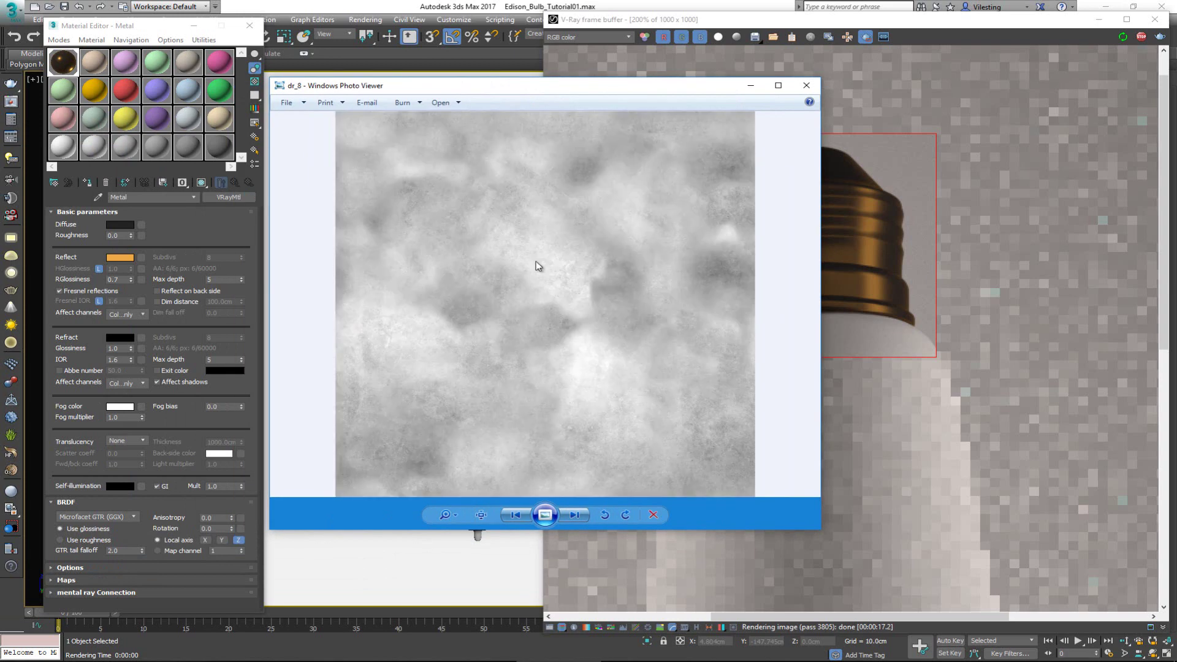
key("Right")
key("super+Down")
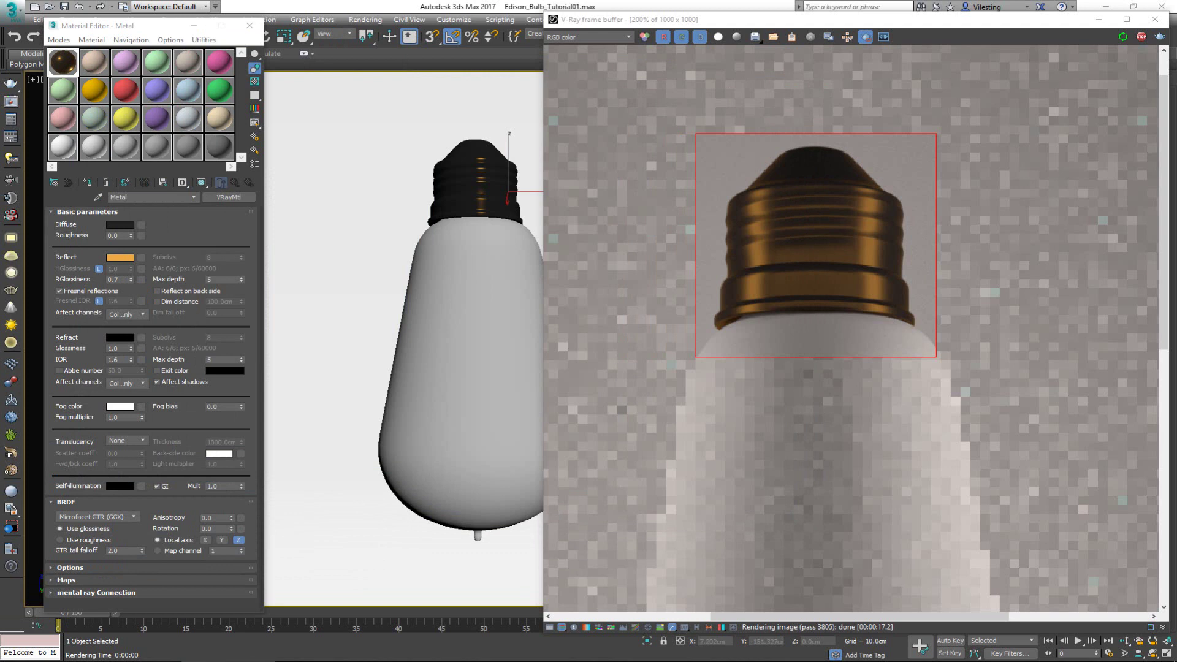
- Assign dr_3.png as the Metal material's reflection glossiness map and inspect the screw cap up close in the render
left_click(130, 579)
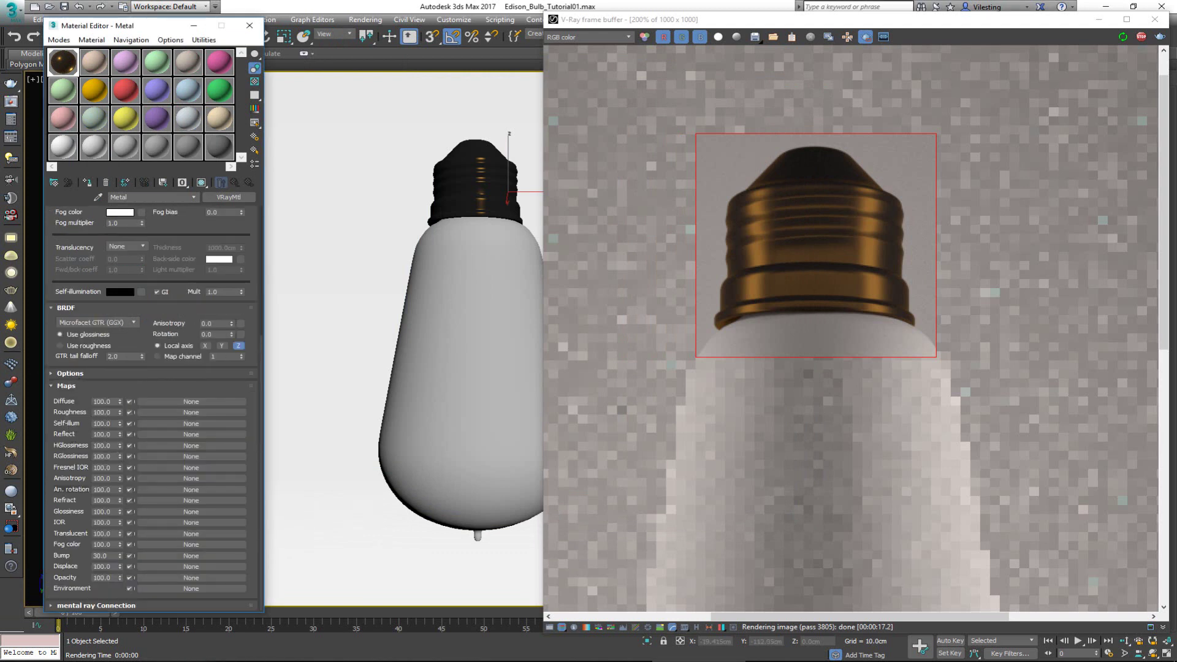
left_click_drag(81, 462, 176, 455)
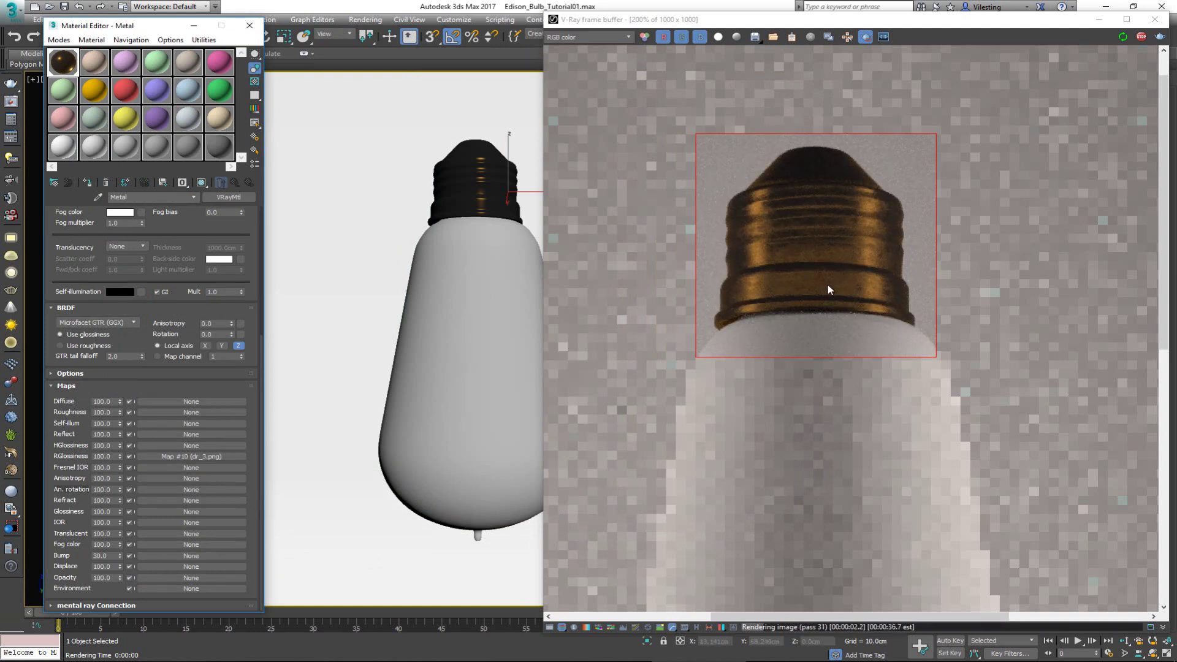
scroll(823, 286, "up", 1)
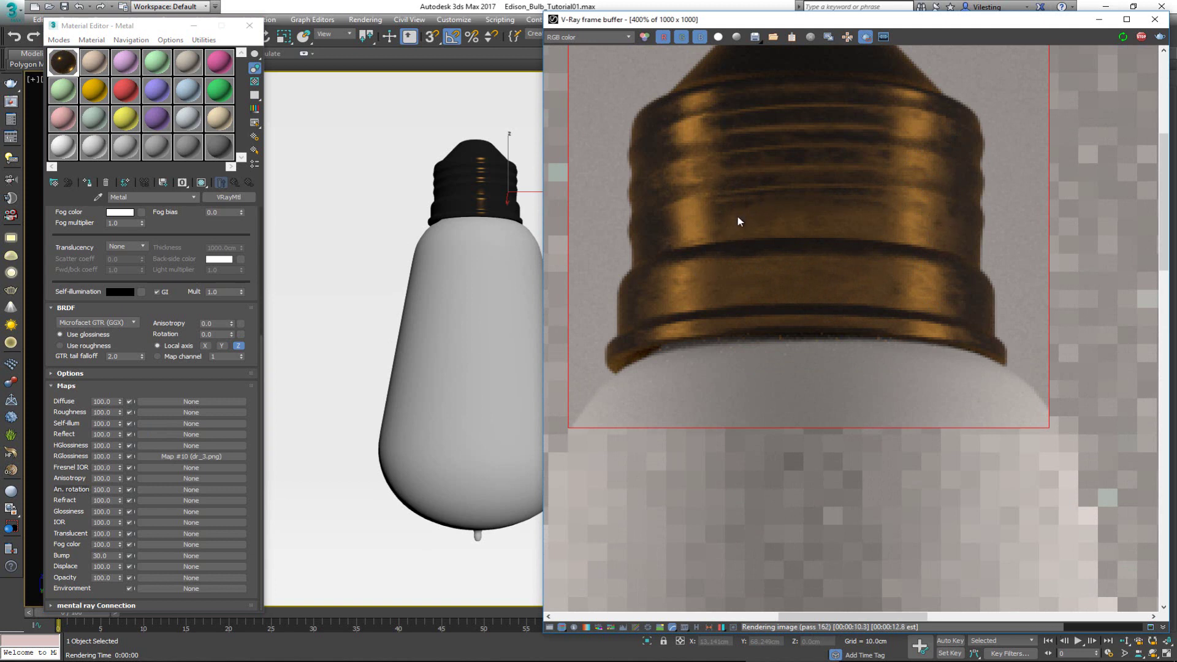
scroll(744, 279, "down", 1)
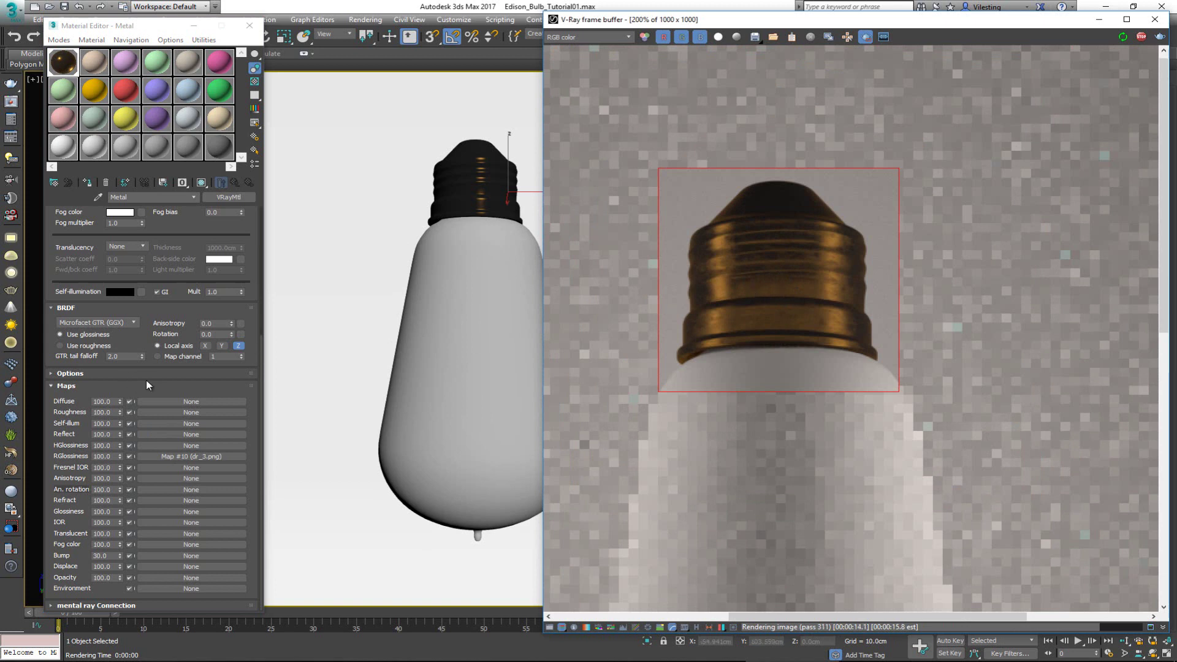
- Unlock the Metal material's Fresnel IOR from the refraction IOR and set it to 3.2
left_click_drag(172, 234, 169, 454)
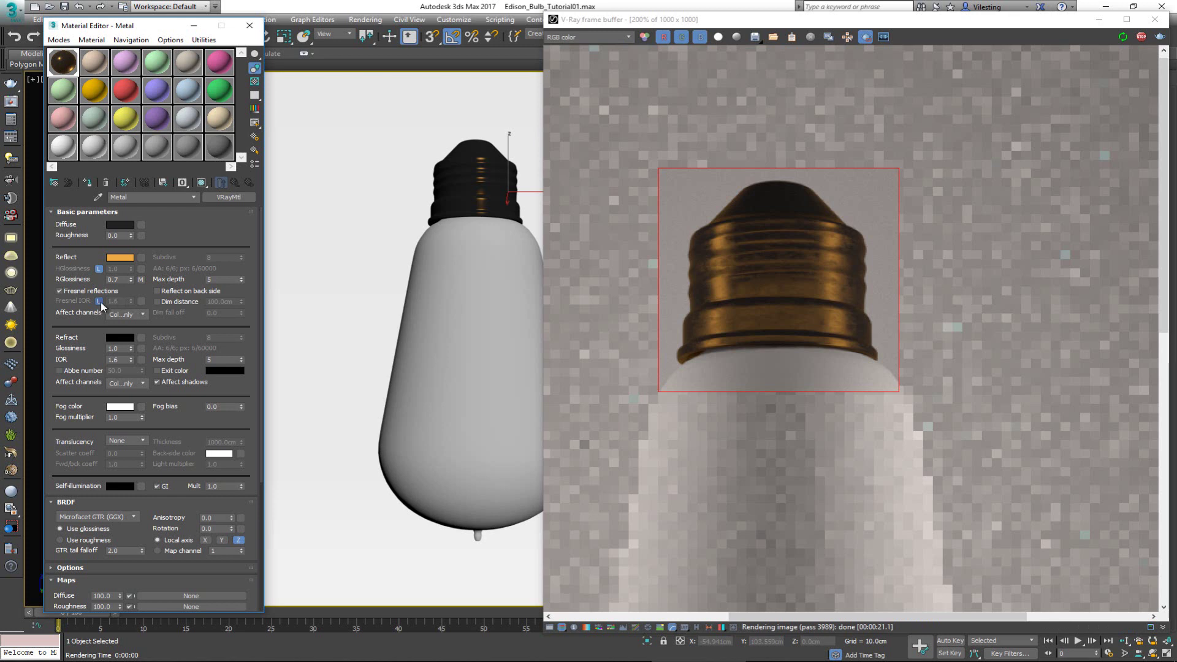
left_click(98, 301)
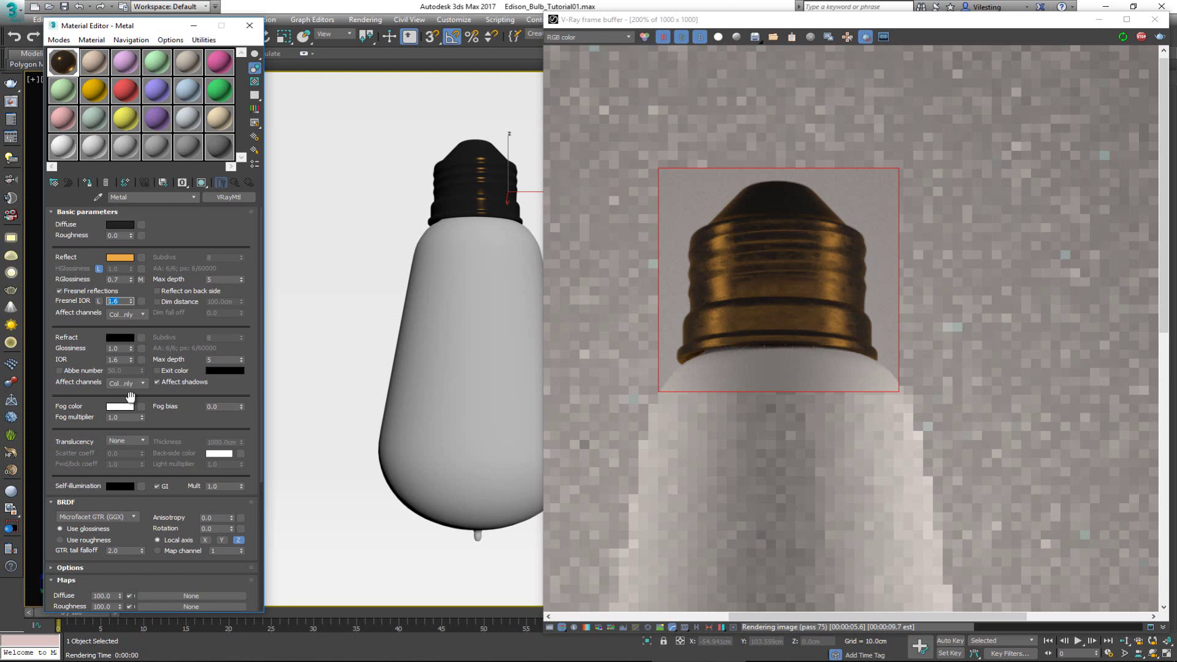
type("3.2")
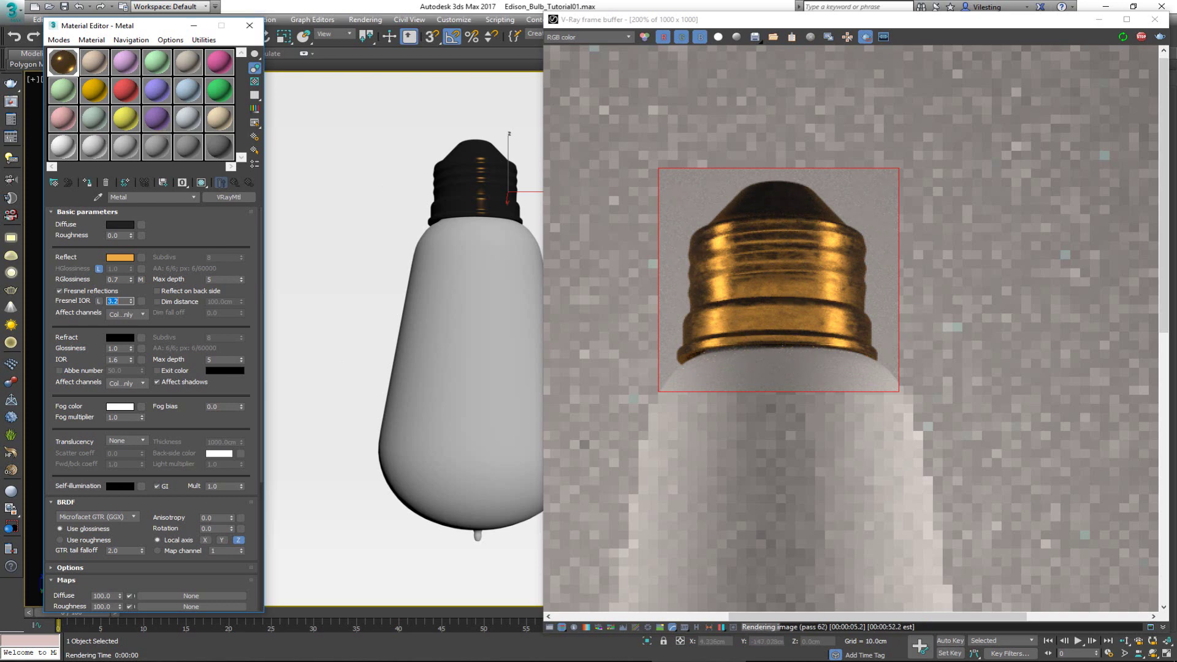
- Compare the rendered cap with the reference photo and set the Metal material's Fresnel IOR to 12
key("alt+Tab")
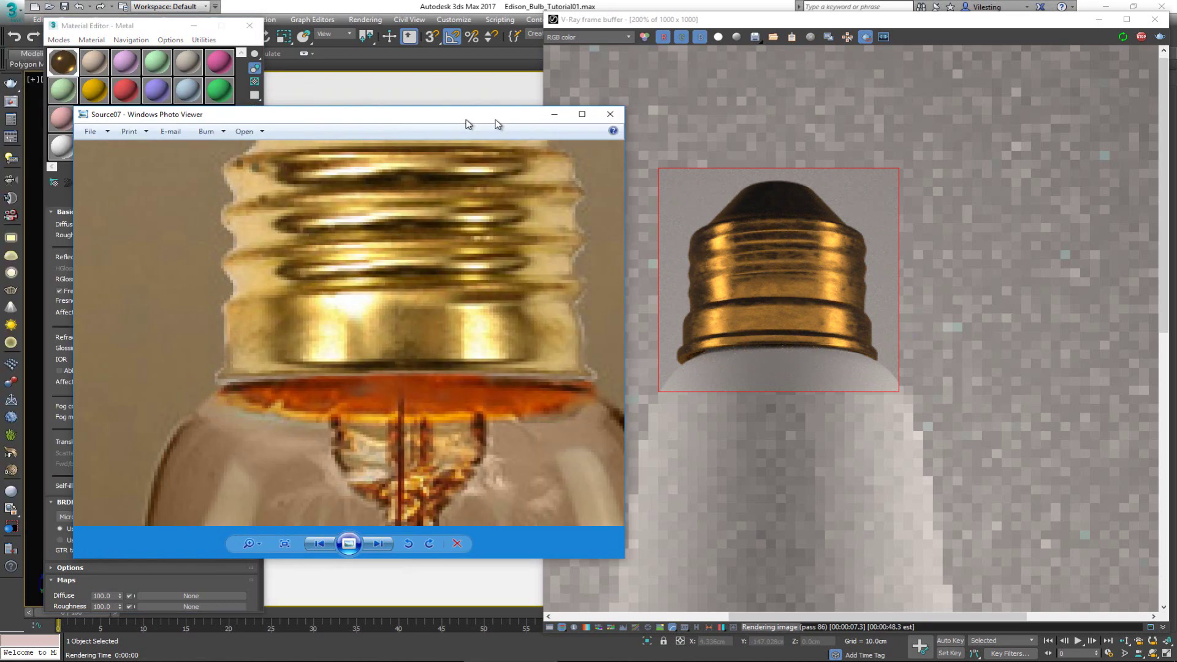
left_click_drag(468, 123, 479, 138)
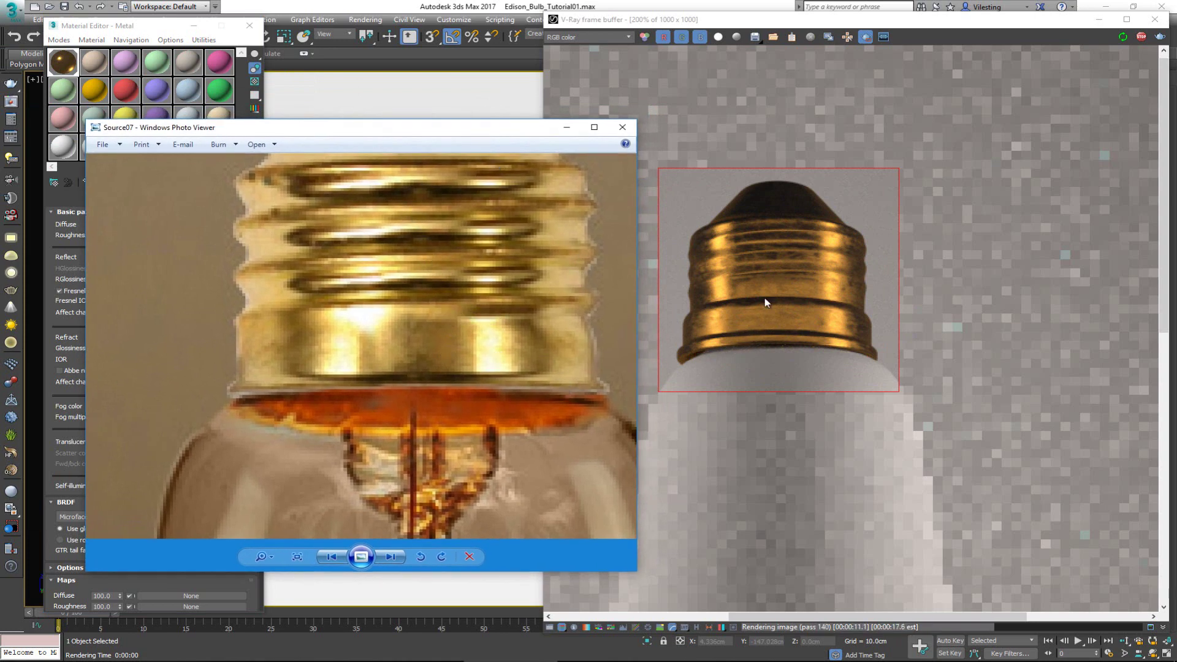
left_click_drag(417, 131, 422, 131)
left_click(153, 202)
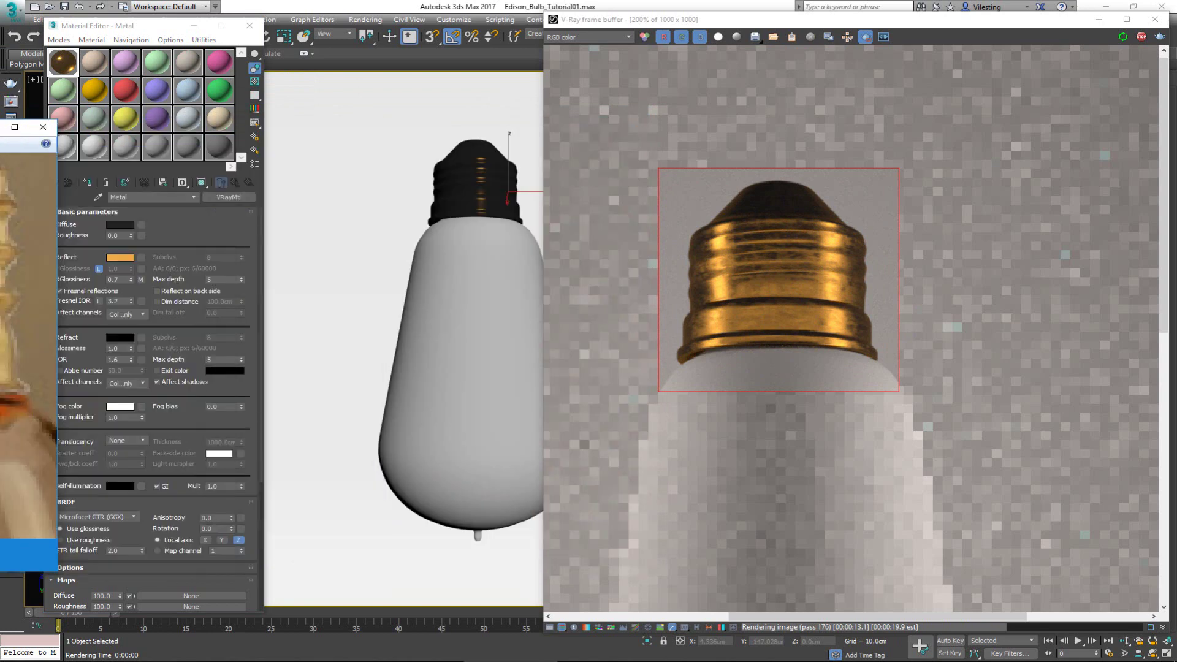
left_click(120, 301)
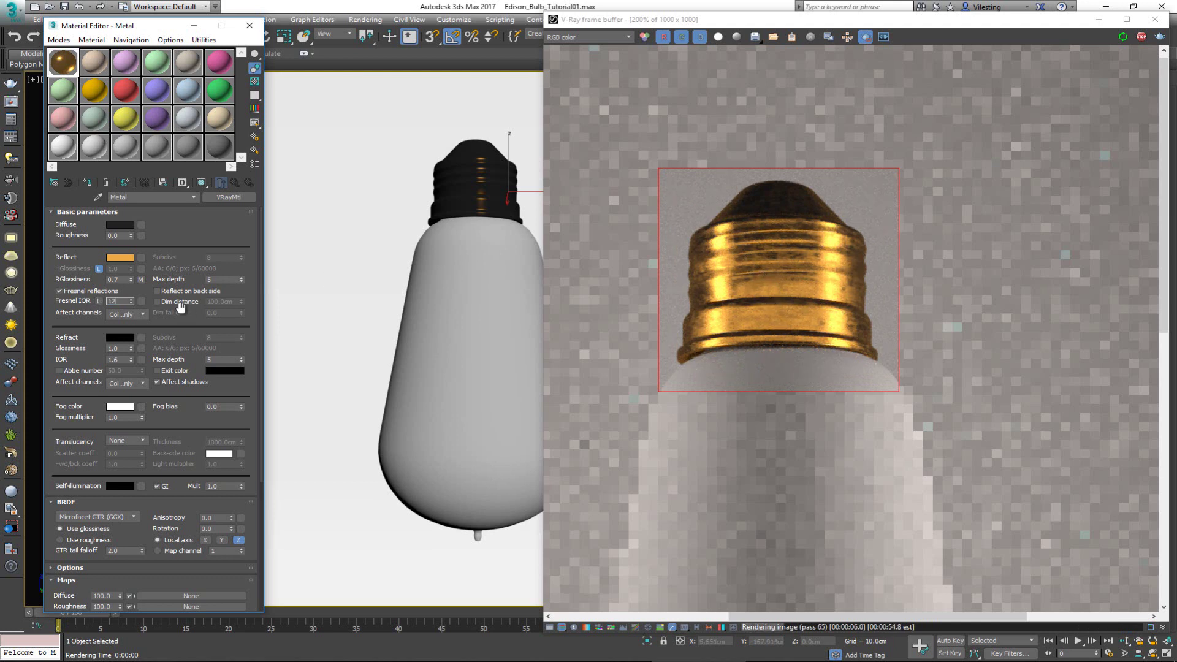
key("Return")
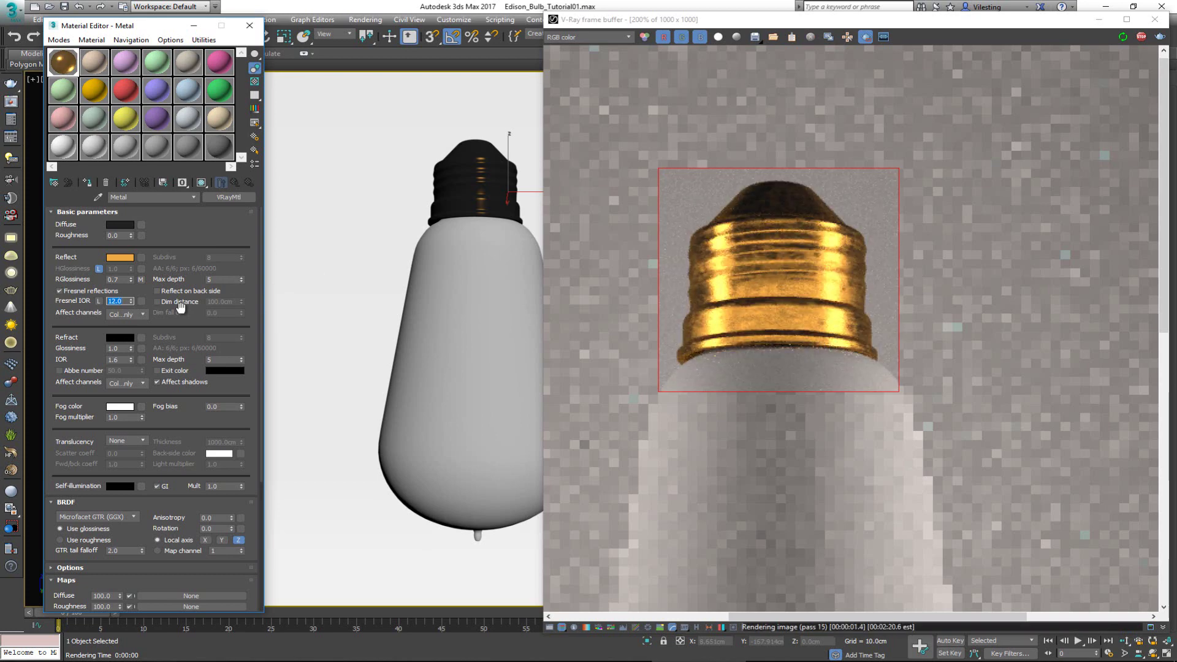
- Check the screw cap in the full bulb render and set the Metal material's Fresnel IOR to 8
left_click(776, 258)
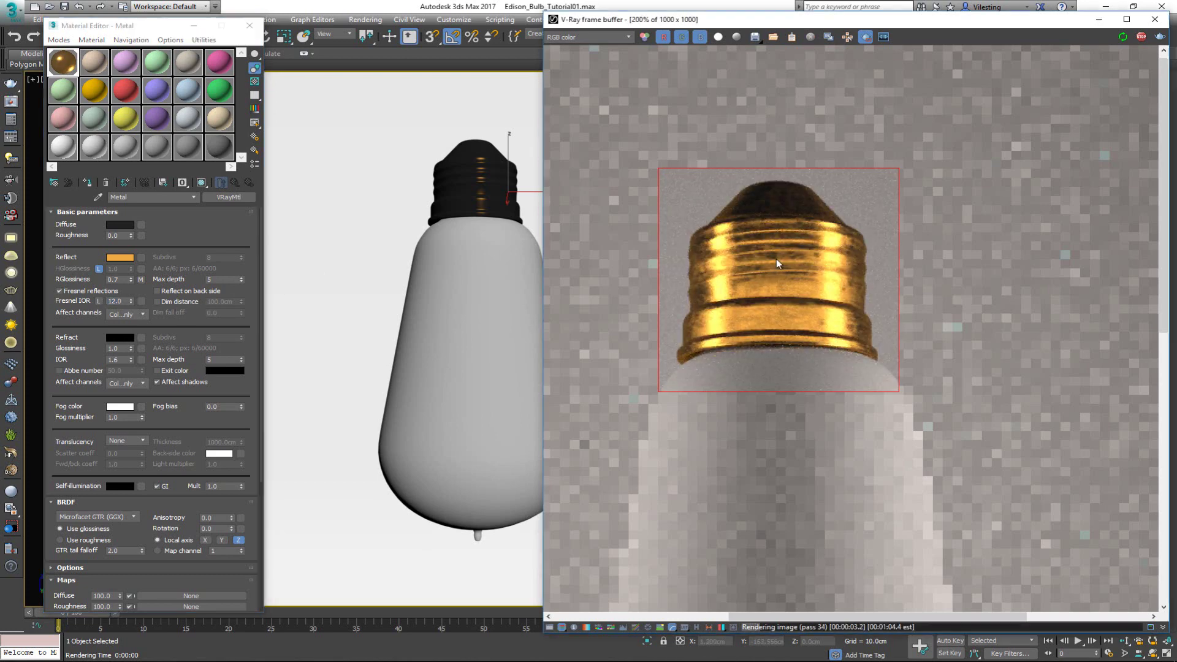
scroll(777, 259, "down", 2)
scroll(829, 251, "up", 1)
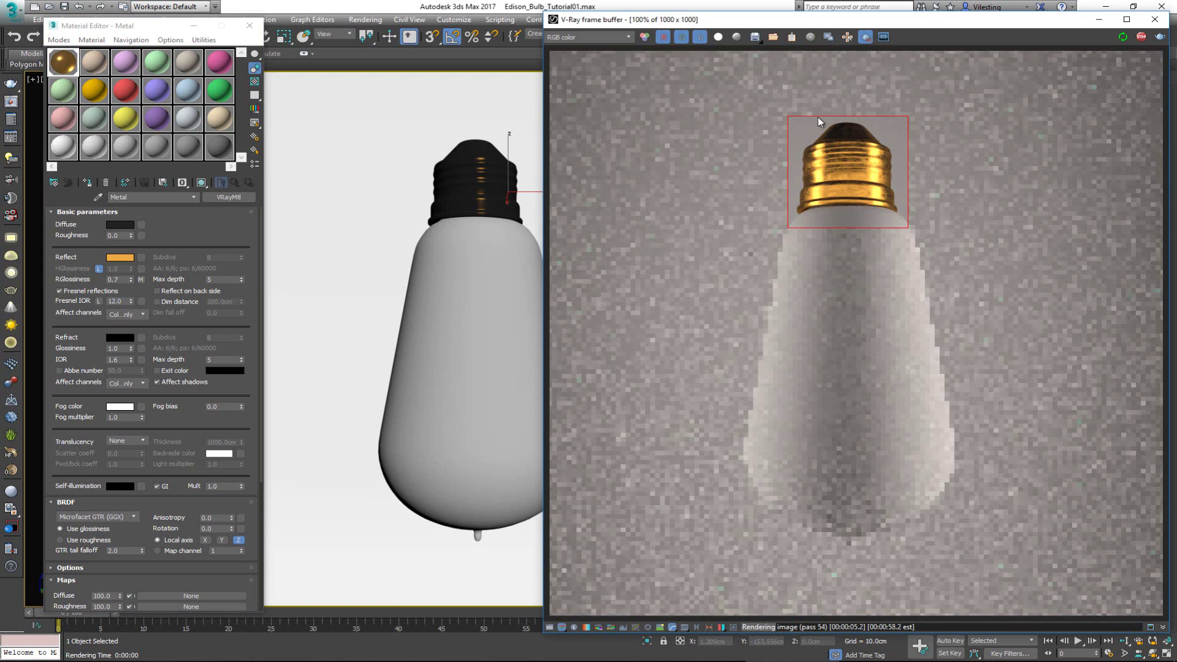
left_click(120, 281)
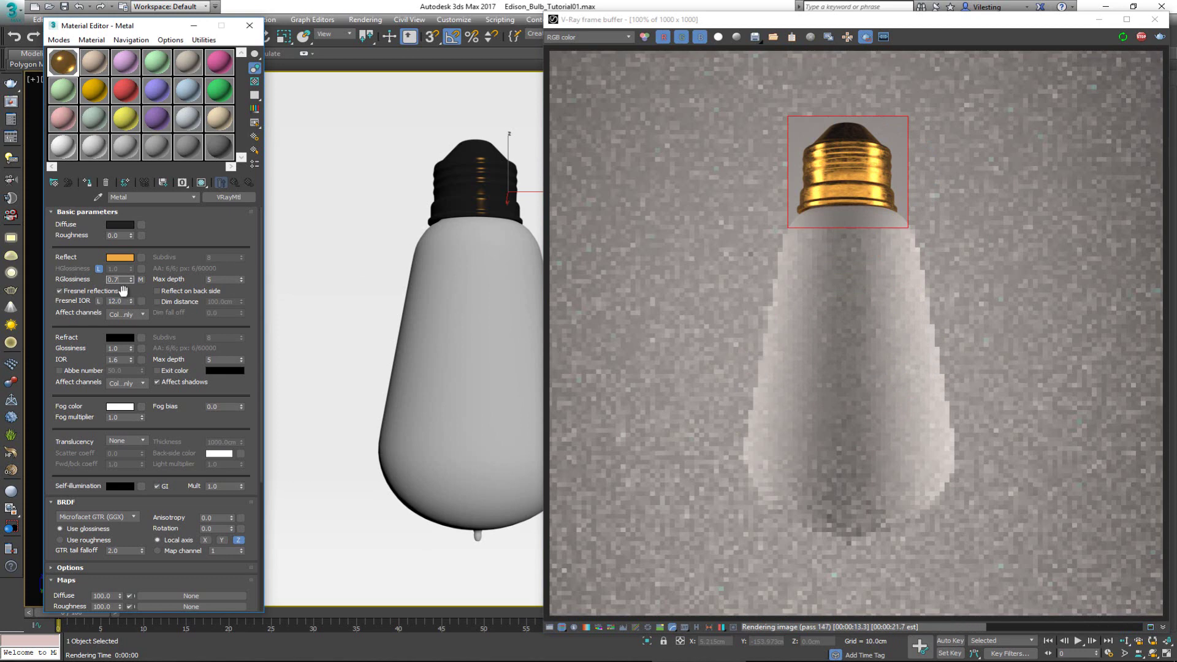
key("Tab")
type("8")
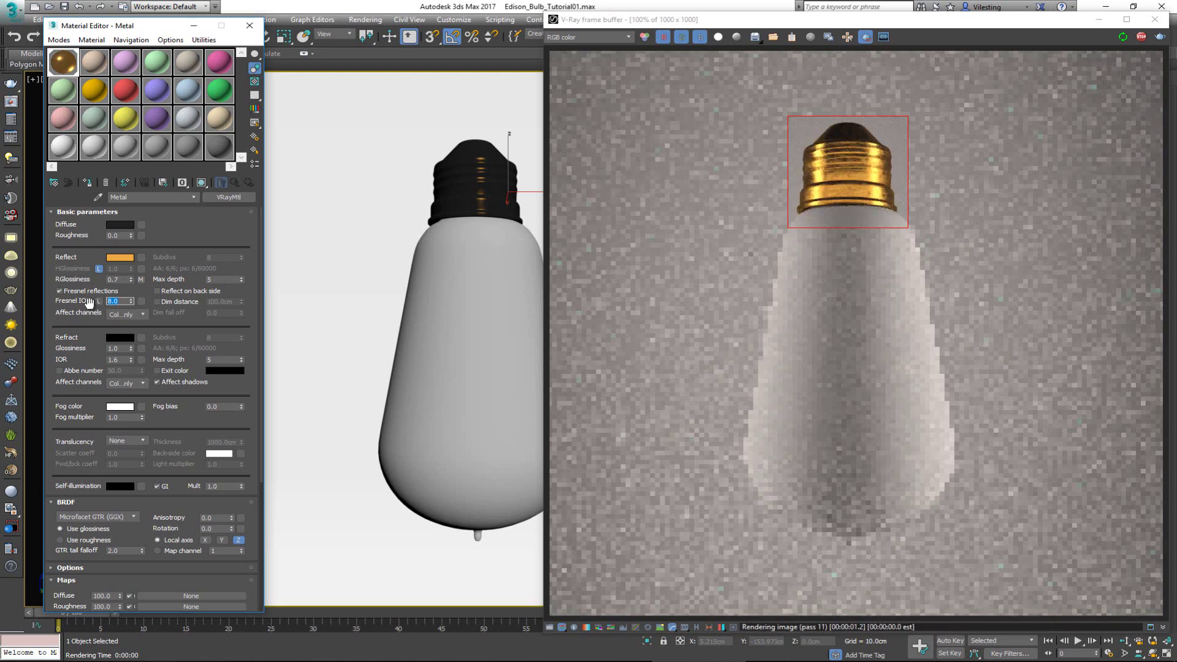
- Compare the screw cap in the Source07 reference photo with the rendered cap, then put the photo away
key("alt+Tab")
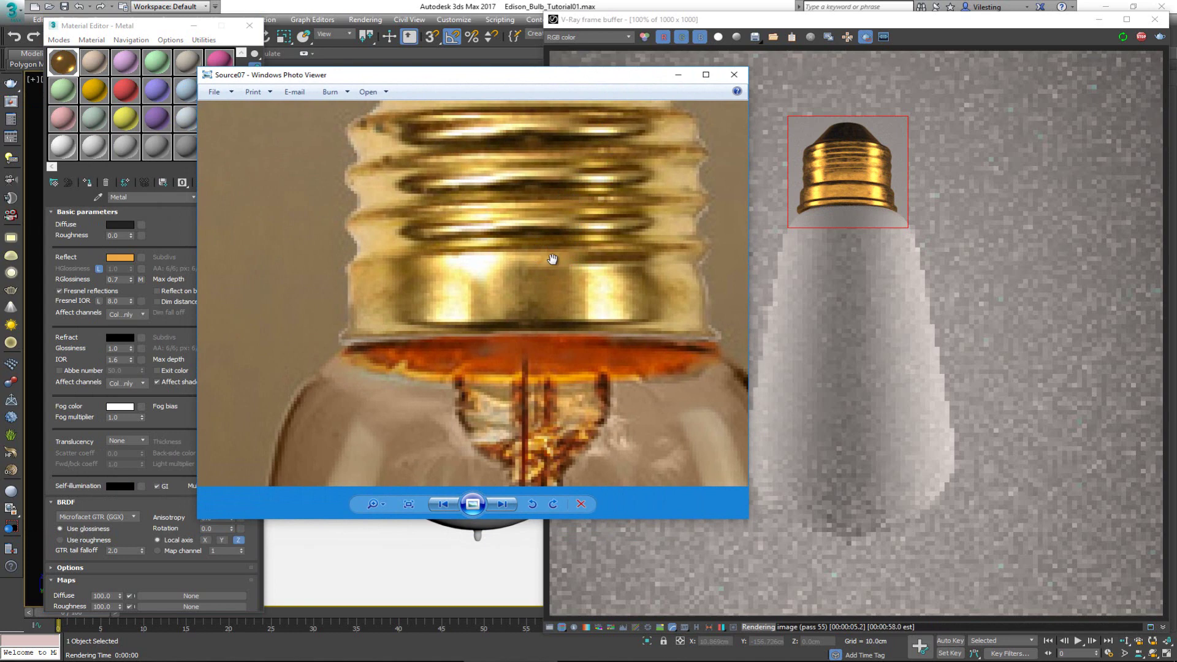
left_click_drag(563, 199, 545, 284)
scroll(545, 284, "down", 4)
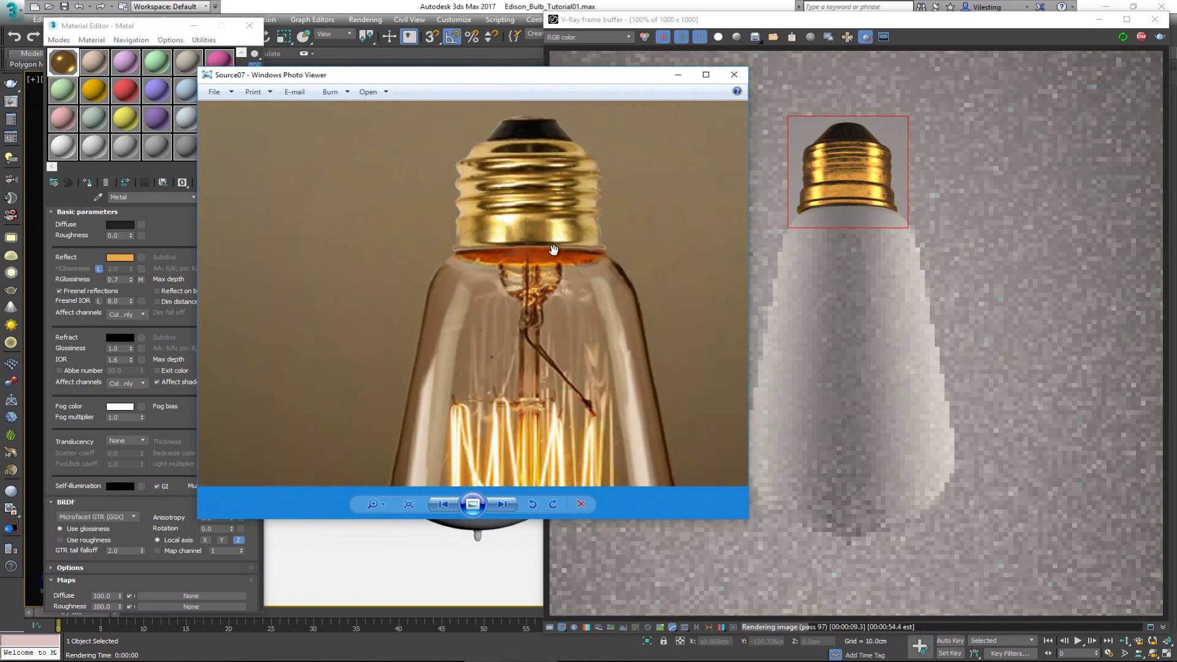
left_click(679, 75)
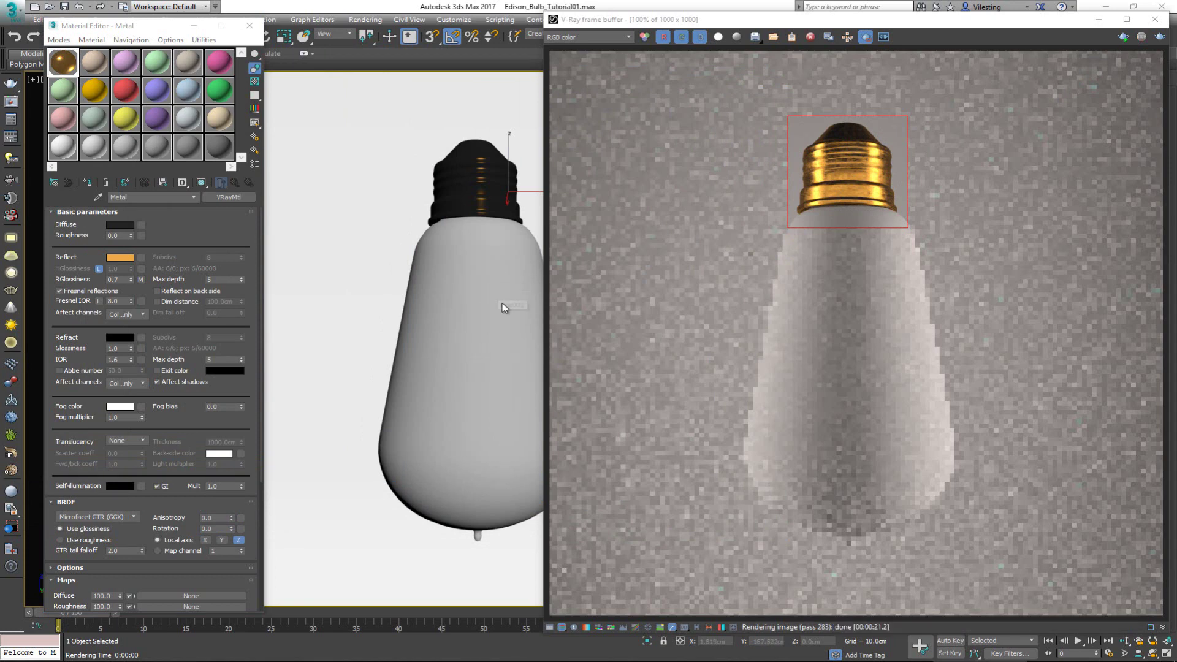
- Redraw the render region around the bulb's glass body and restart the interactive rendering
left_click_drag(725, 206, 981, 556)
left_click(1126, 38)
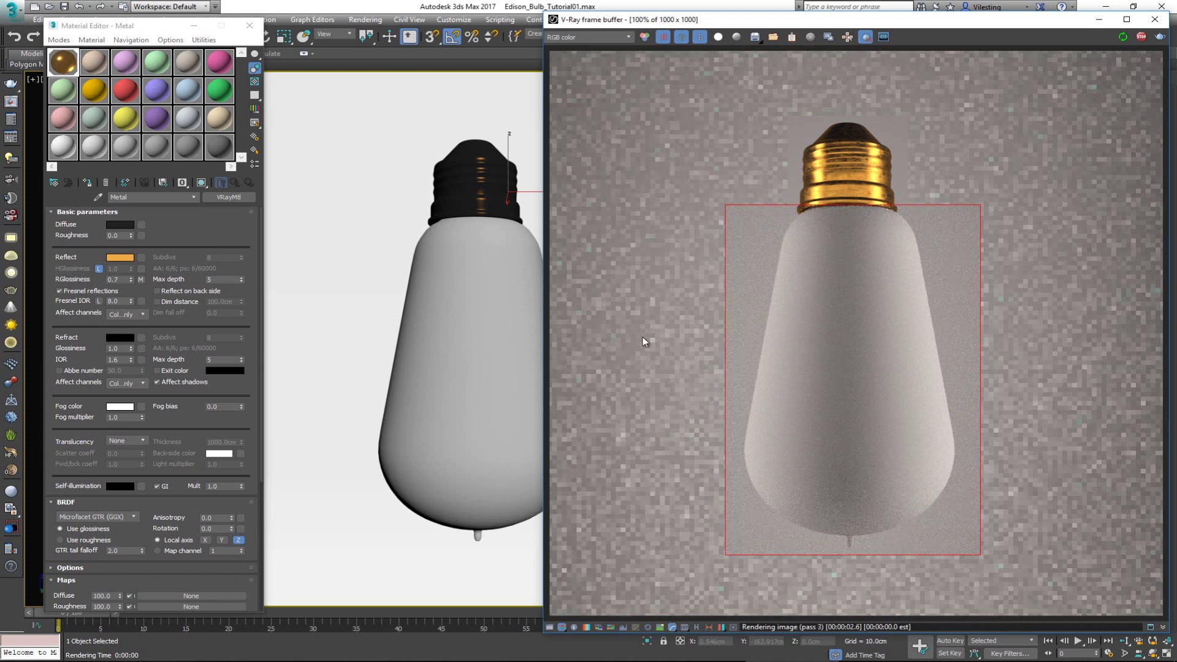
- Name the second sample-slot material Glass and assign it to the bulb's glass body
left_click(470, 366)
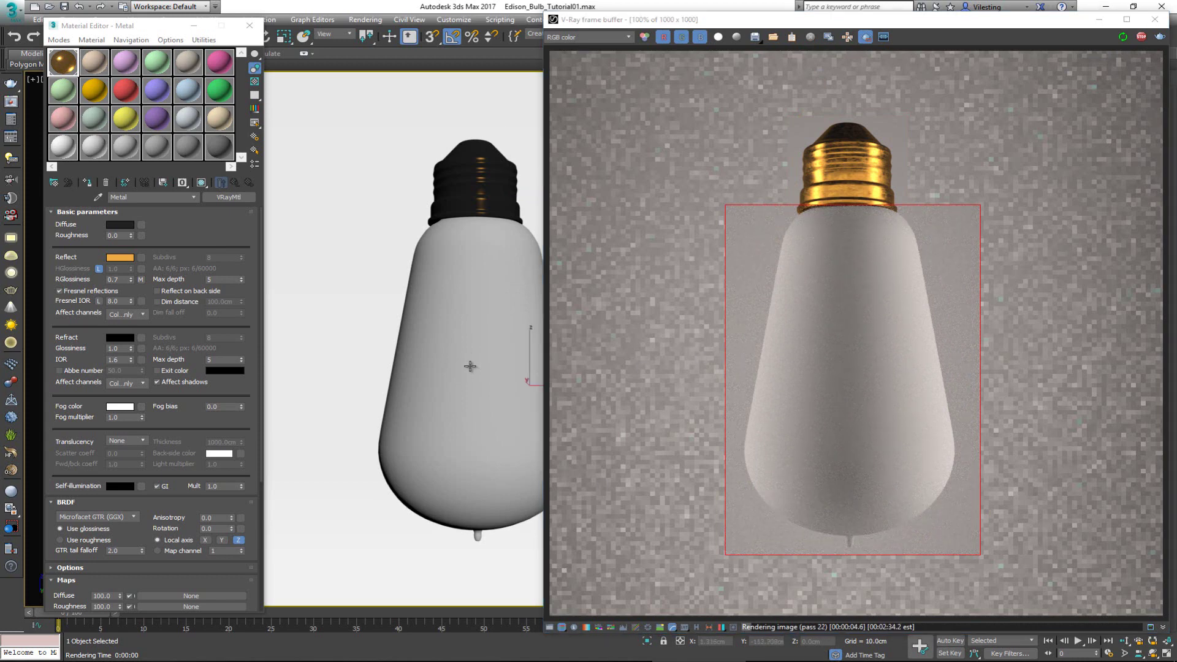
key("F3")
key("F3")
left_click(95, 61)
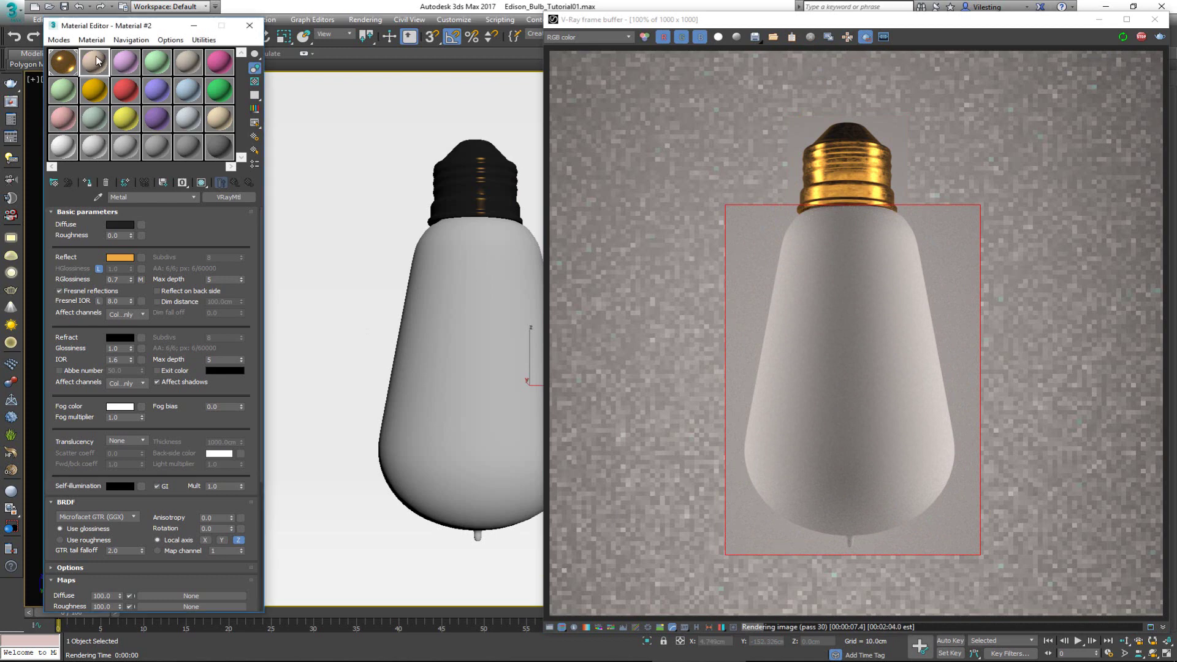
triple_click(166, 197)
type("Glass")
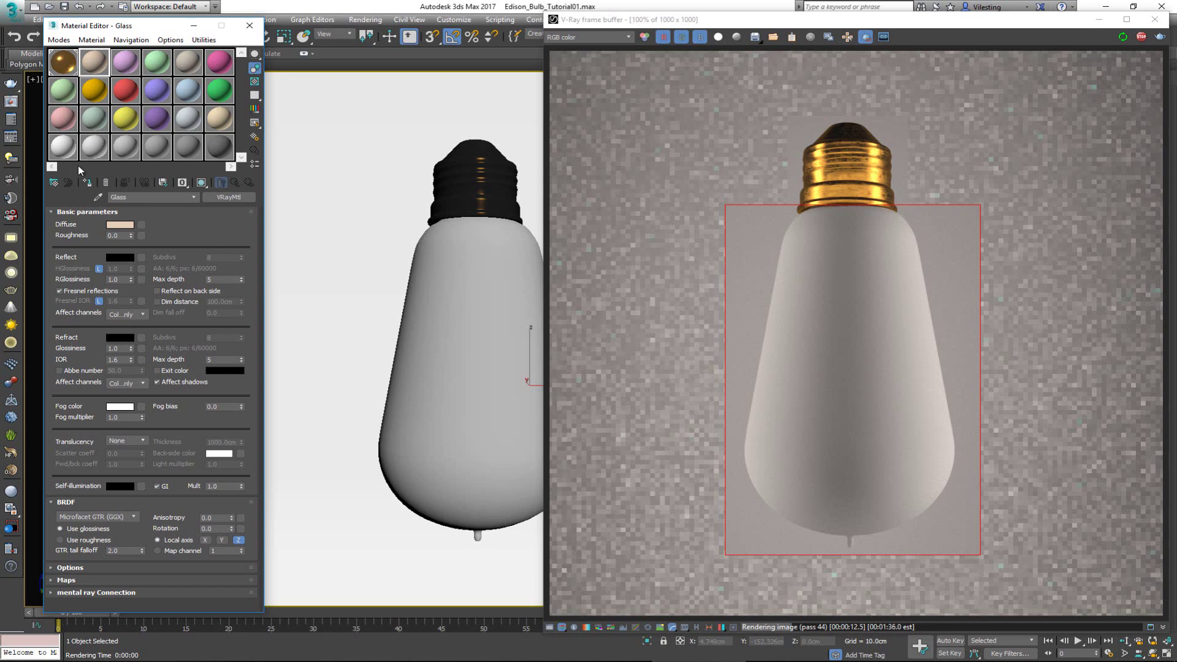
left_click(87, 183)
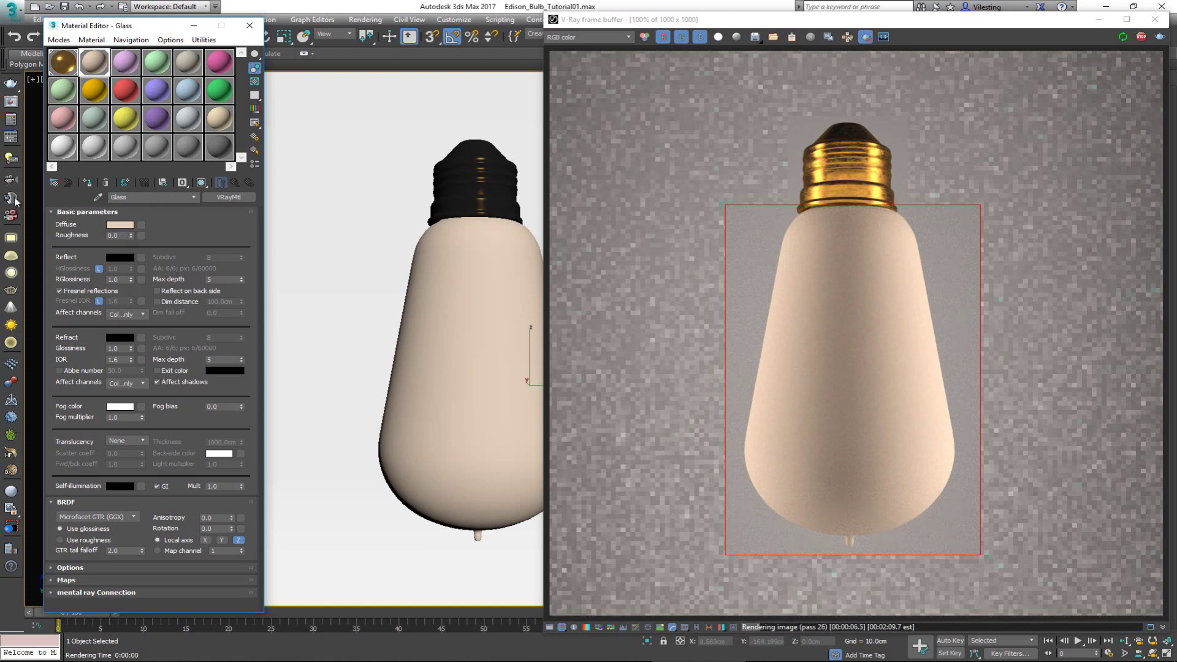
- Examine the glass in the Source07 reference photo, especially its tint, dark edges and highlights beside the filaments
key("alt+Tab")
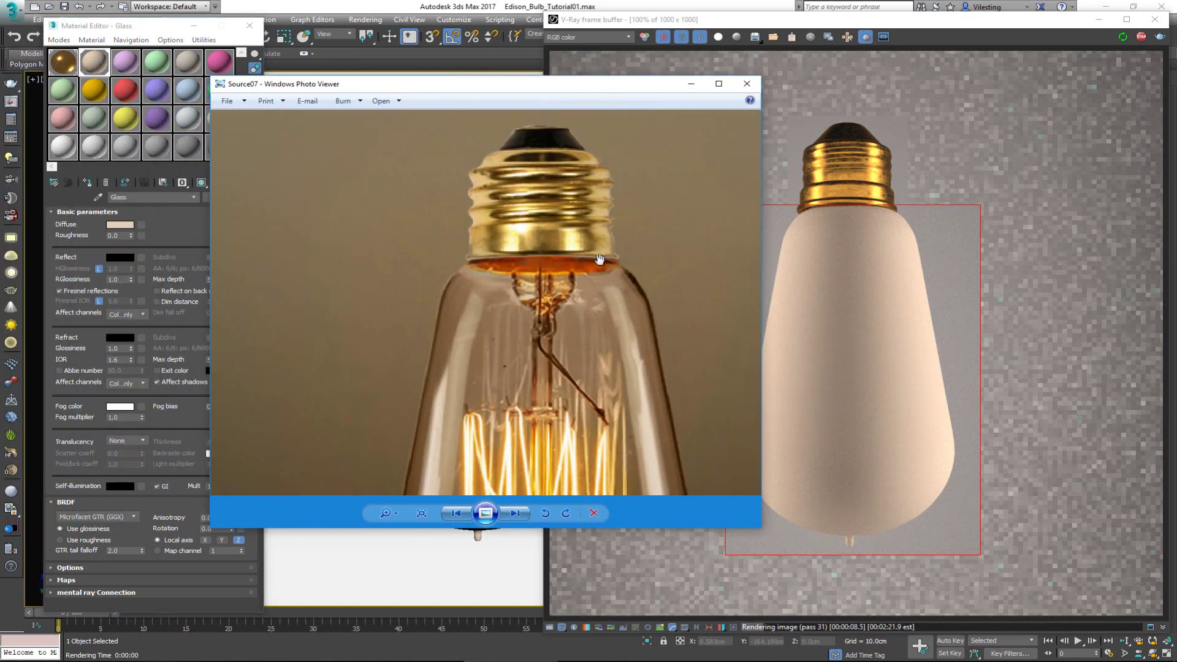
scroll(642, 288, "up", 6)
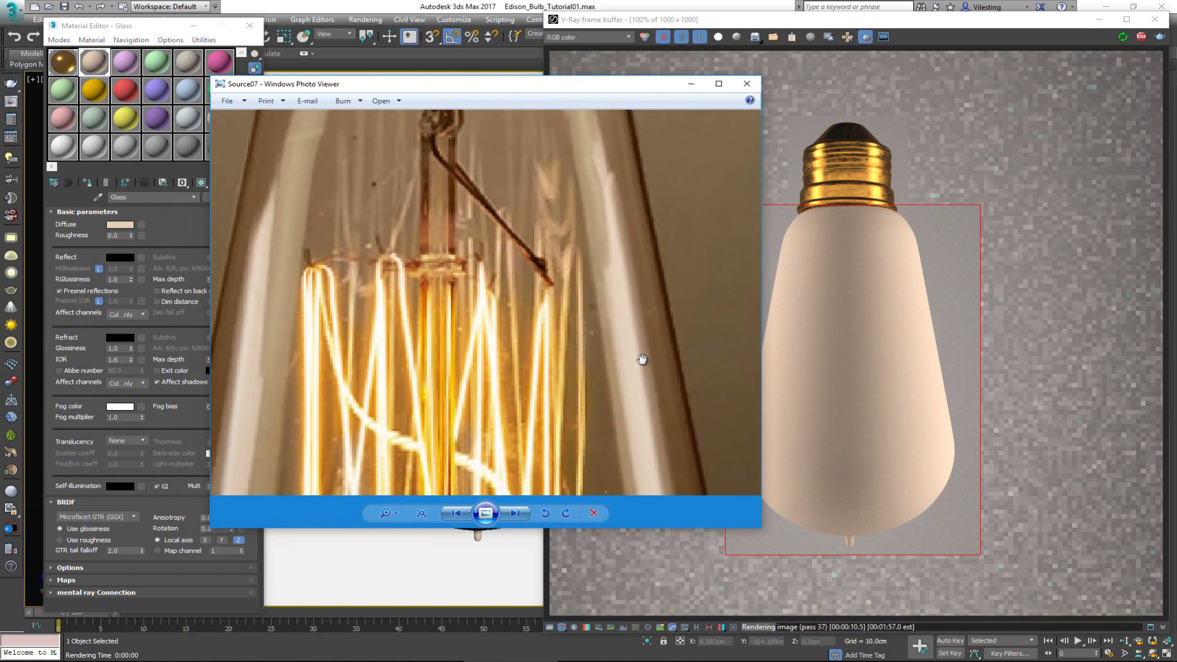
scroll(745, 274, "down", 5)
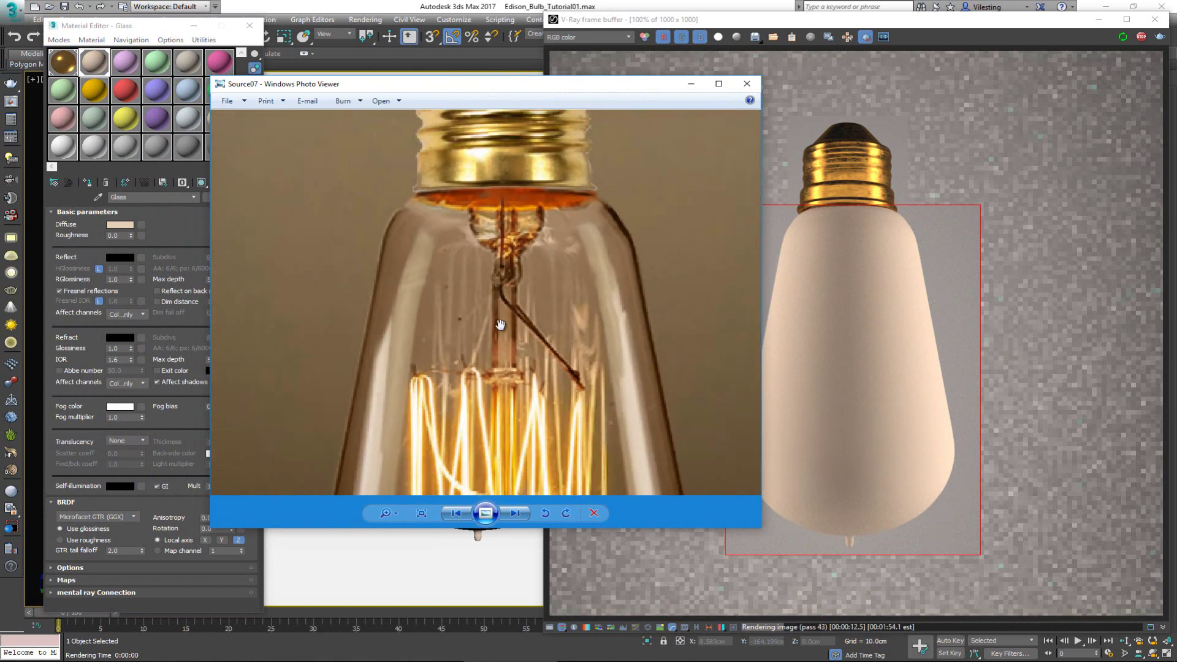
scroll(617, 241, "up", 2)
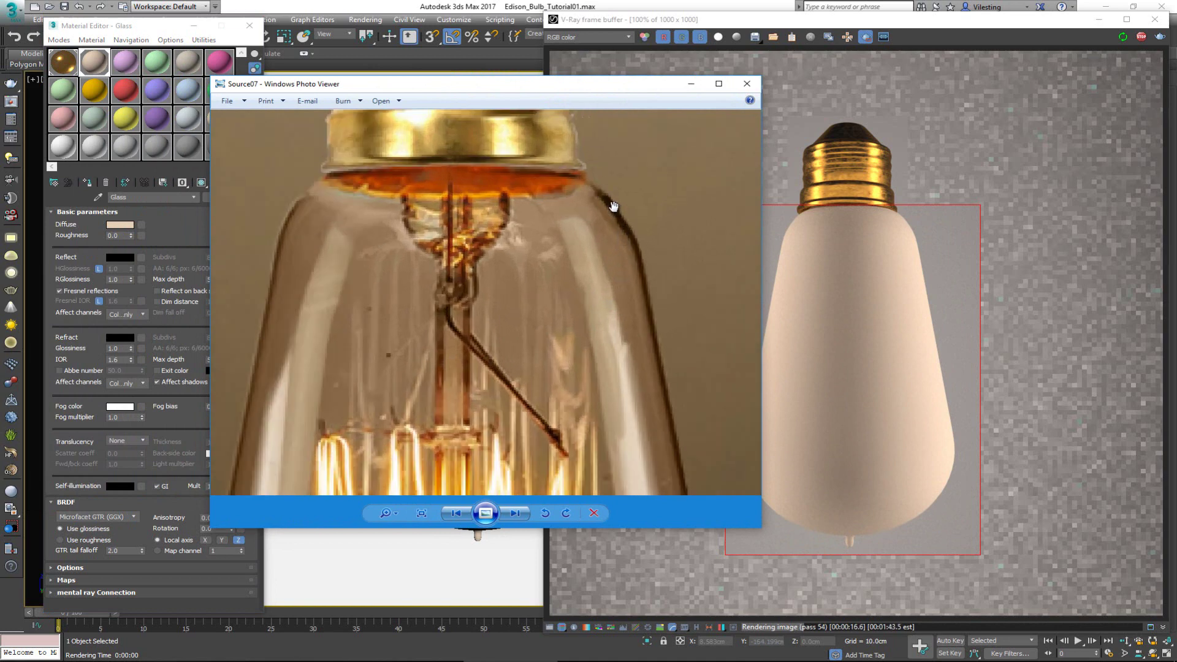
left_click_drag(655, 361, 669, 490)
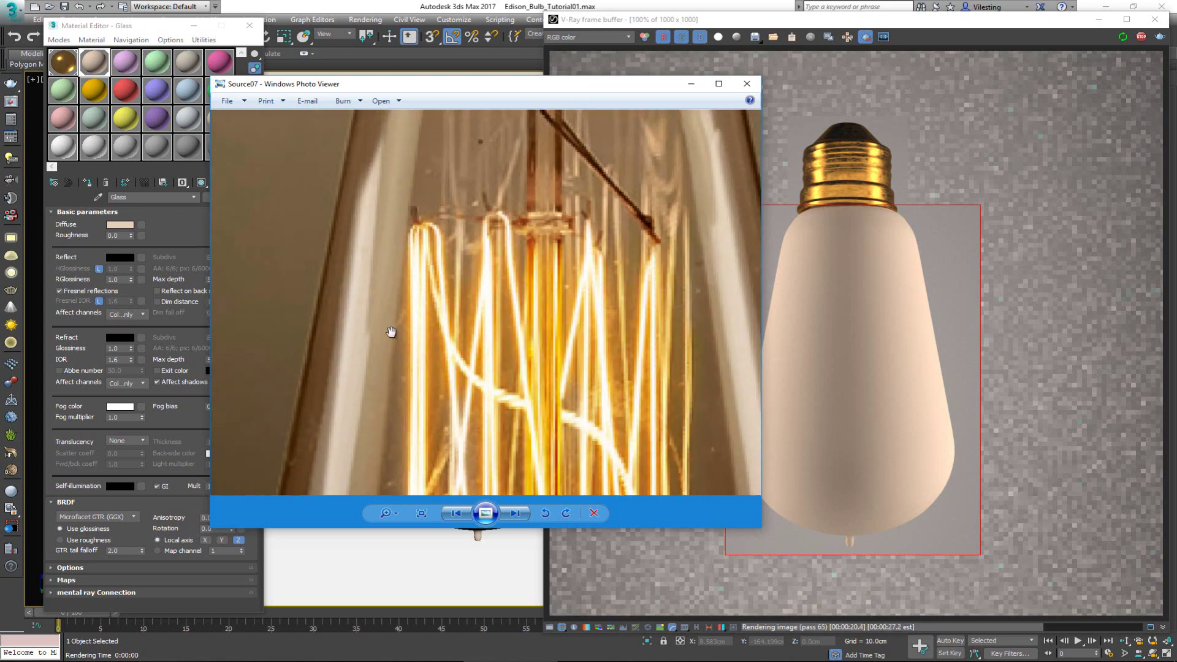
left_click_drag(457, 114, 468, 240)
scroll(577, 240, "up", 5)
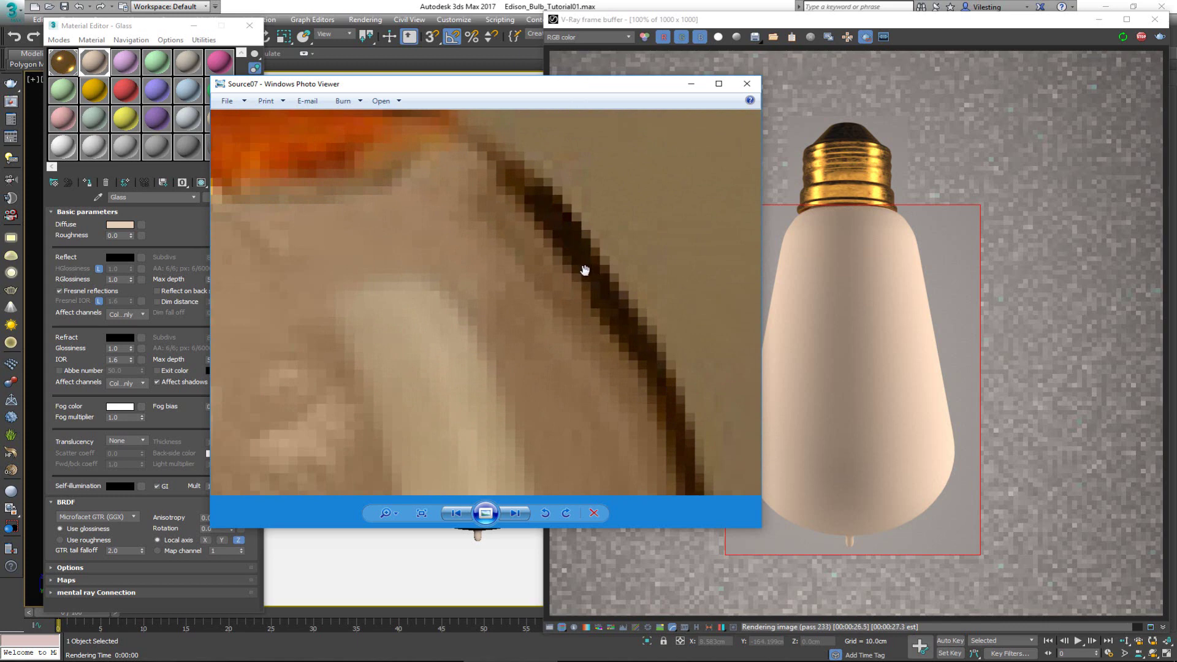
scroll(528, 191, "down", 2)
scroll(528, 191, "down", 3)
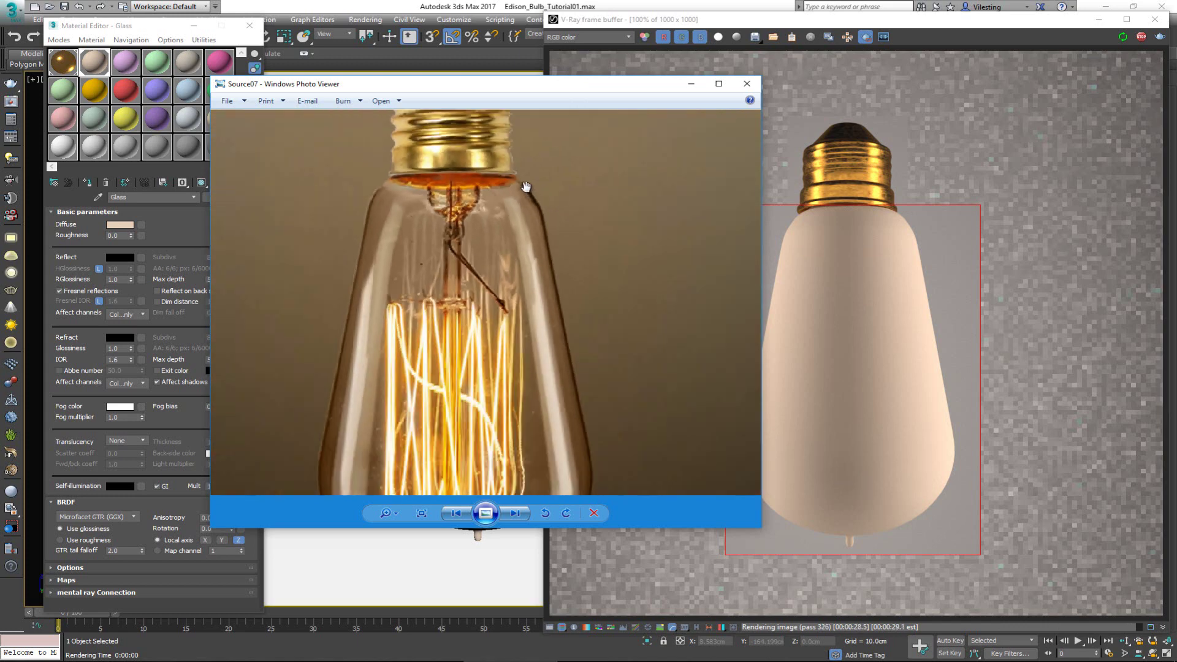
left_click_drag(549, 85, 0, 122)
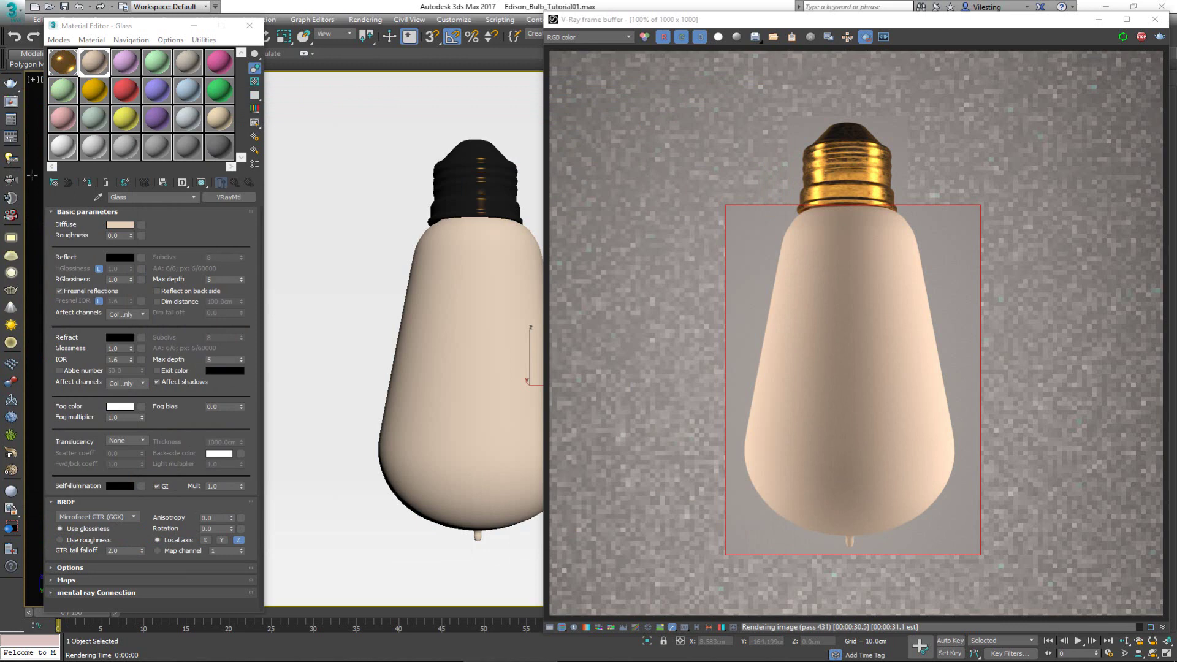
- Set the Glass material's diffuse color to pure black
left_click(117, 225)
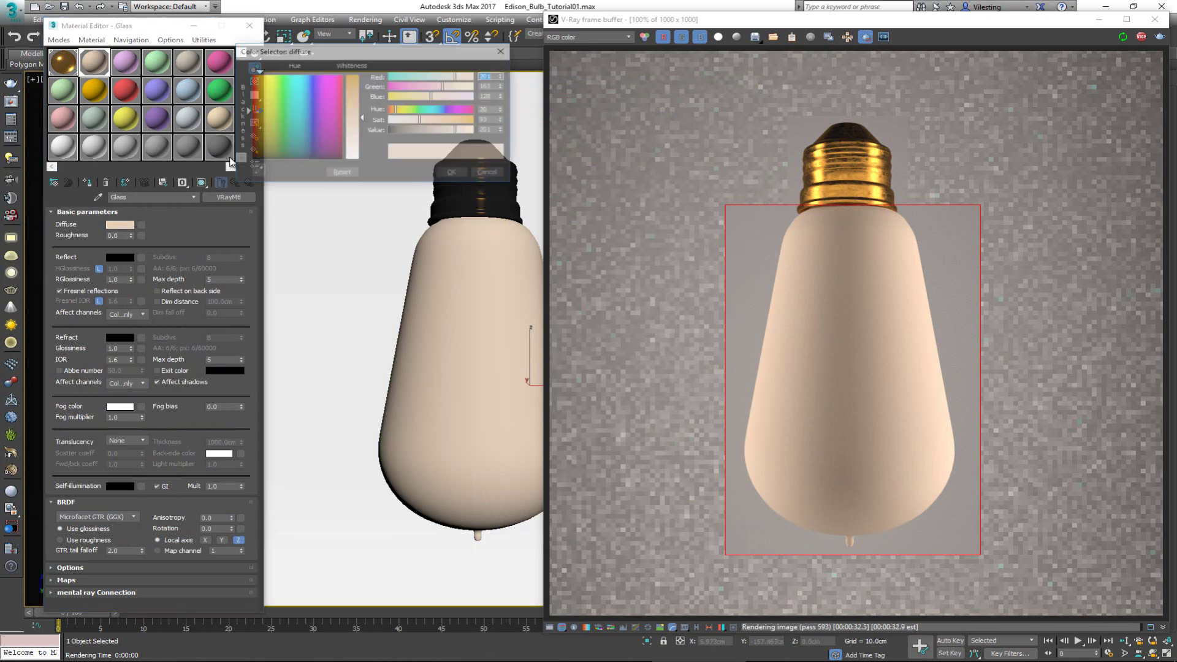
left_click(363, 76)
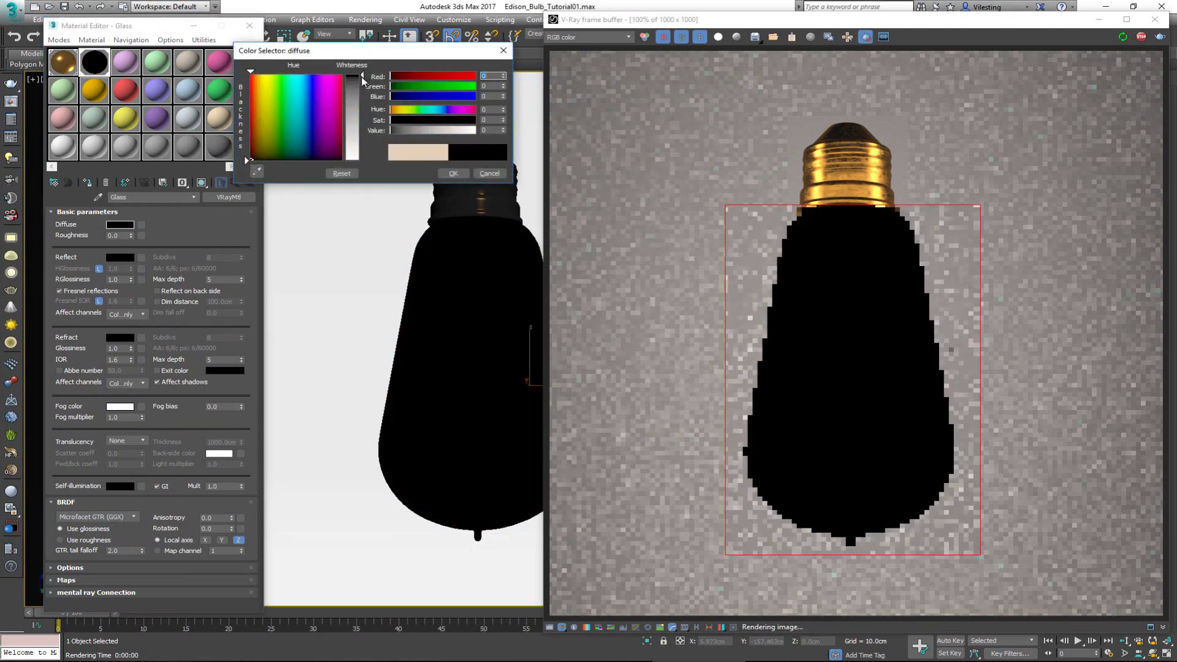
left_click(452, 175)
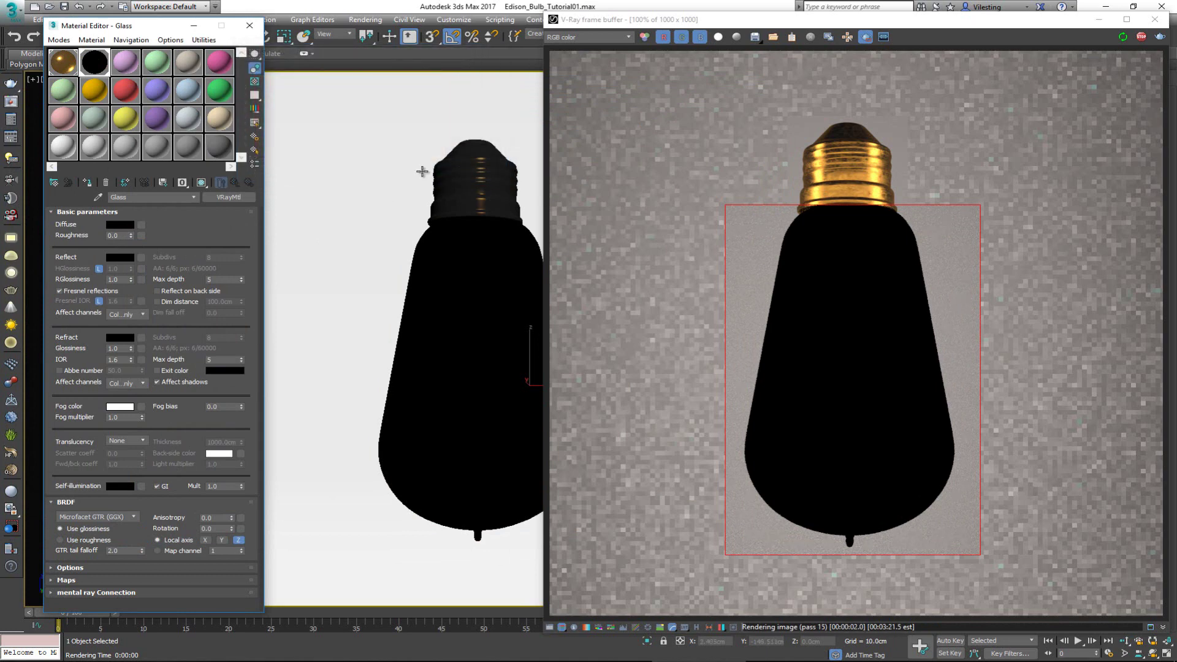
- Set the Glass material's reflection color to a near-white with a value of about 249
left_click(120, 258)
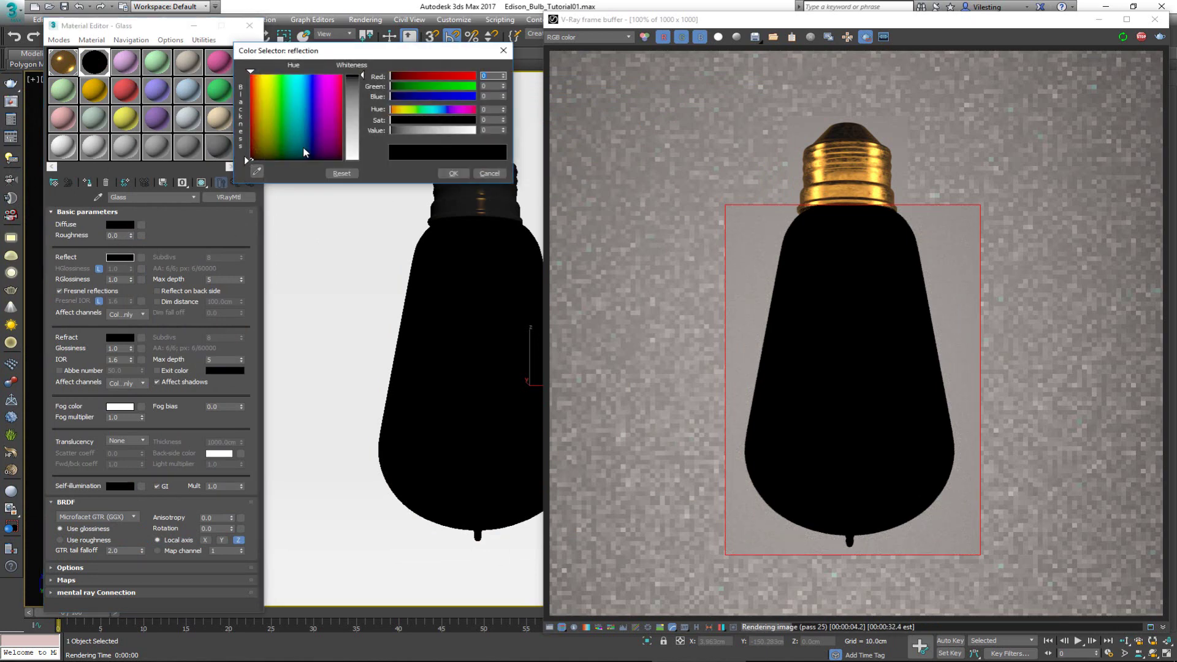
left_click(360, 158)
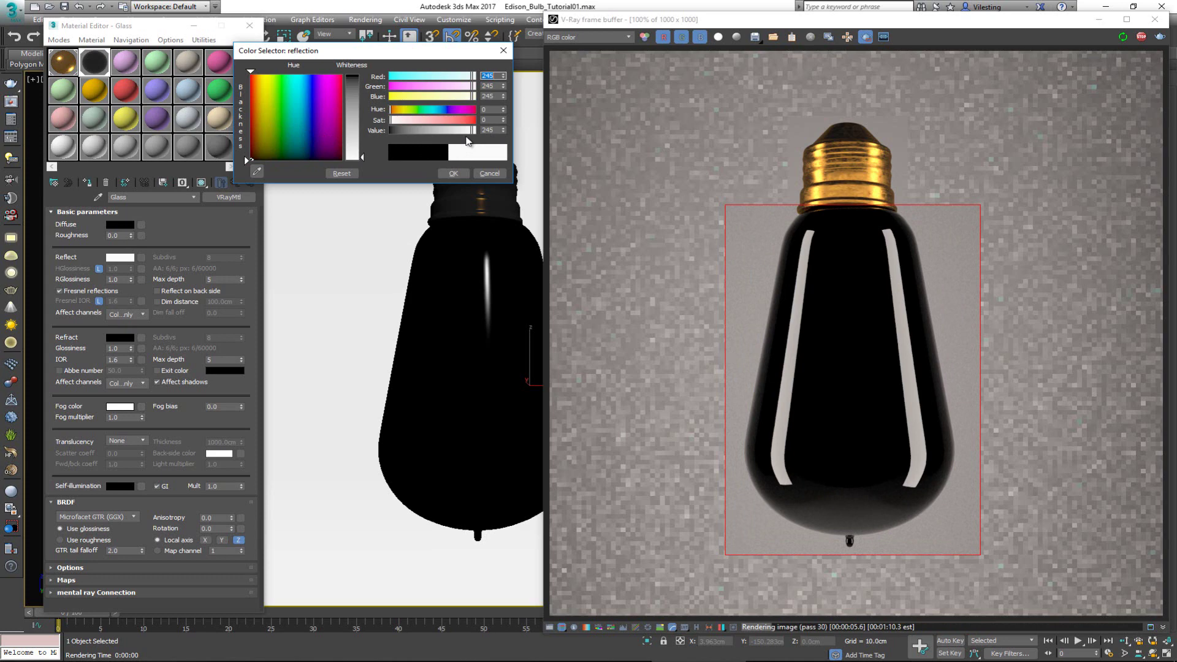
left_click(362, 159)
left_click_drag(363, 159, 366, 160)
left_click_drag(364, 161, 364, 165)
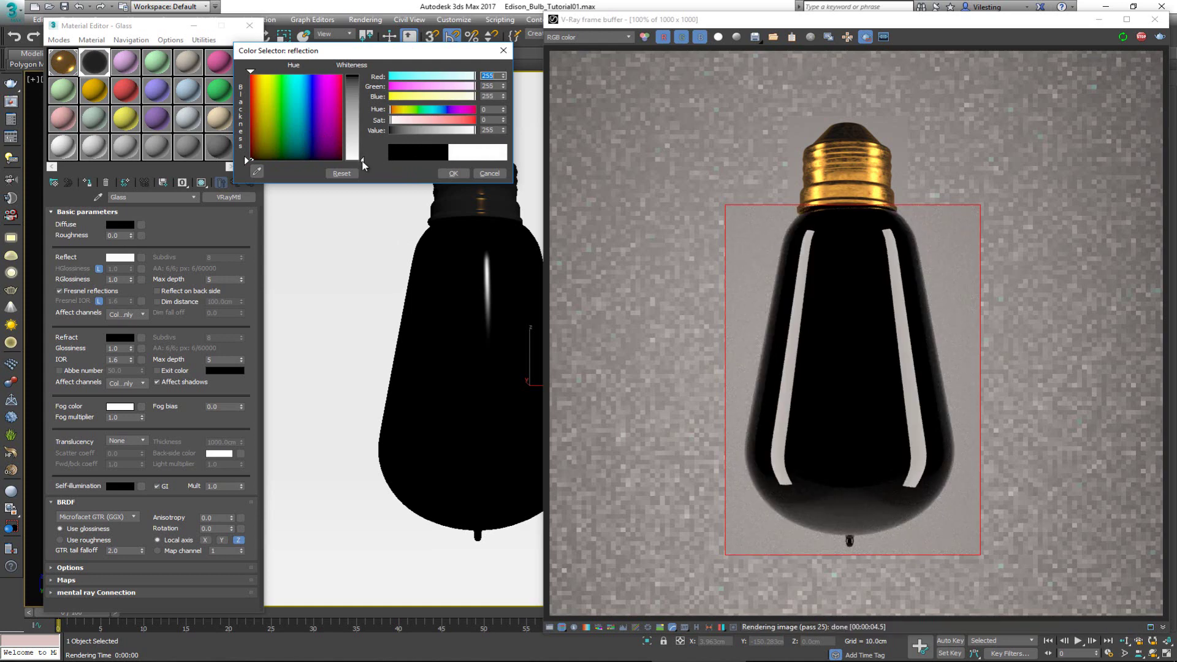
left_click_drag(505, 129, 506, 137)
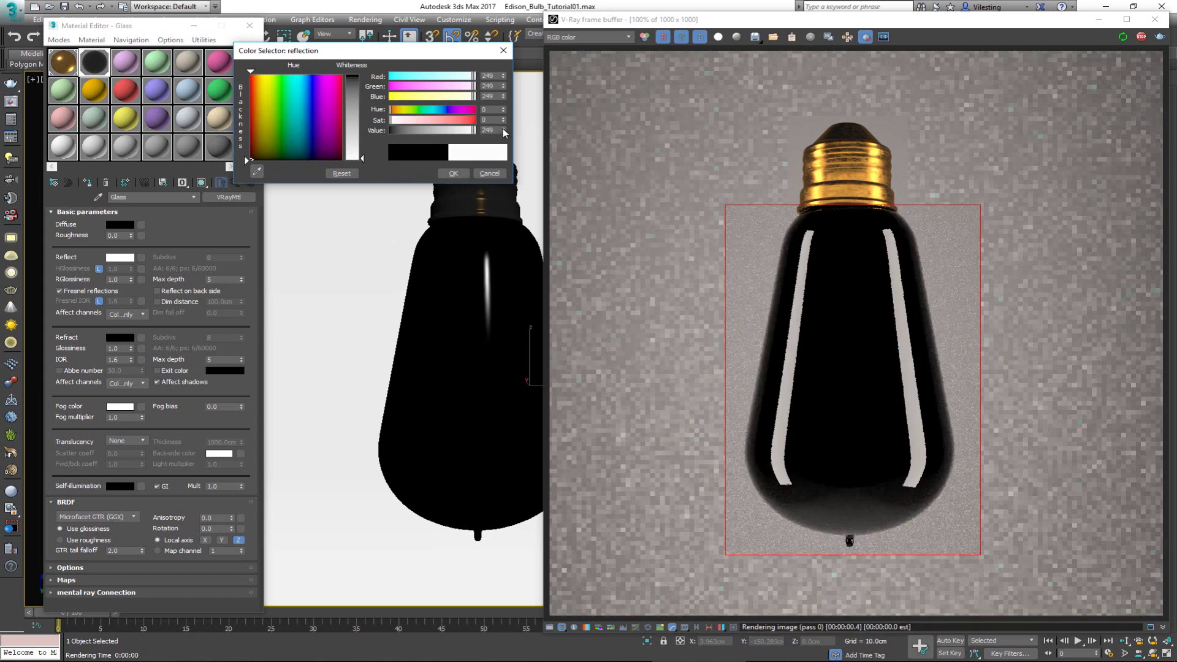
left_click(459, 174)
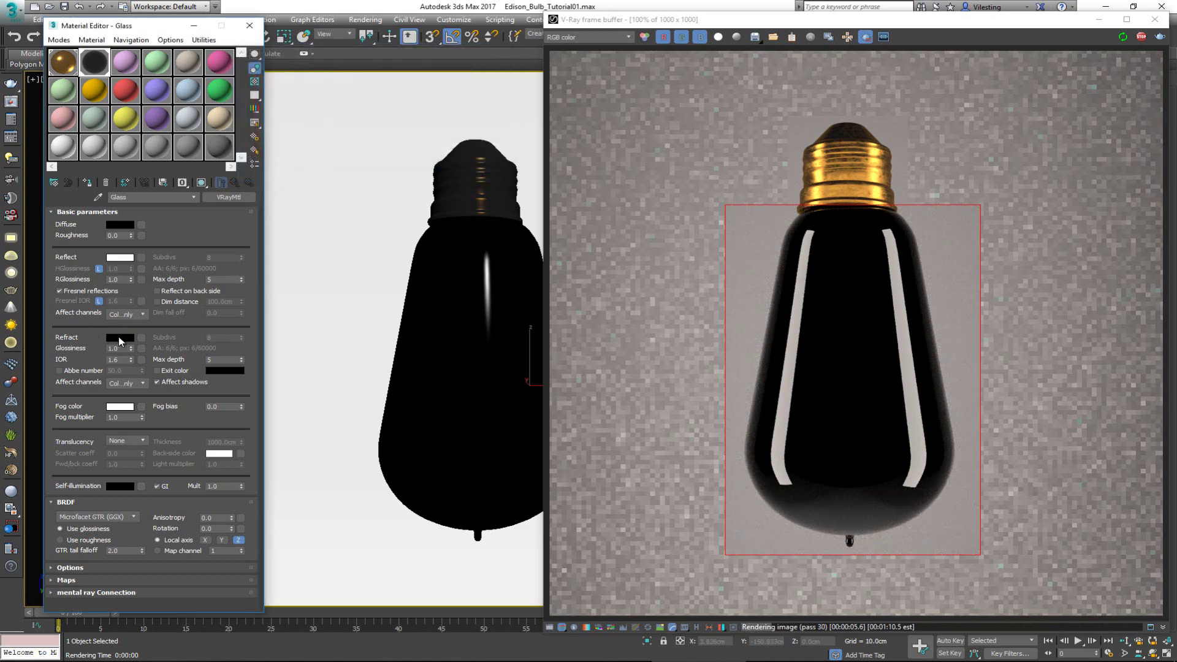
- Set the Glass material's refraction color to a near-white with a value of 250
left_click(120, 338)
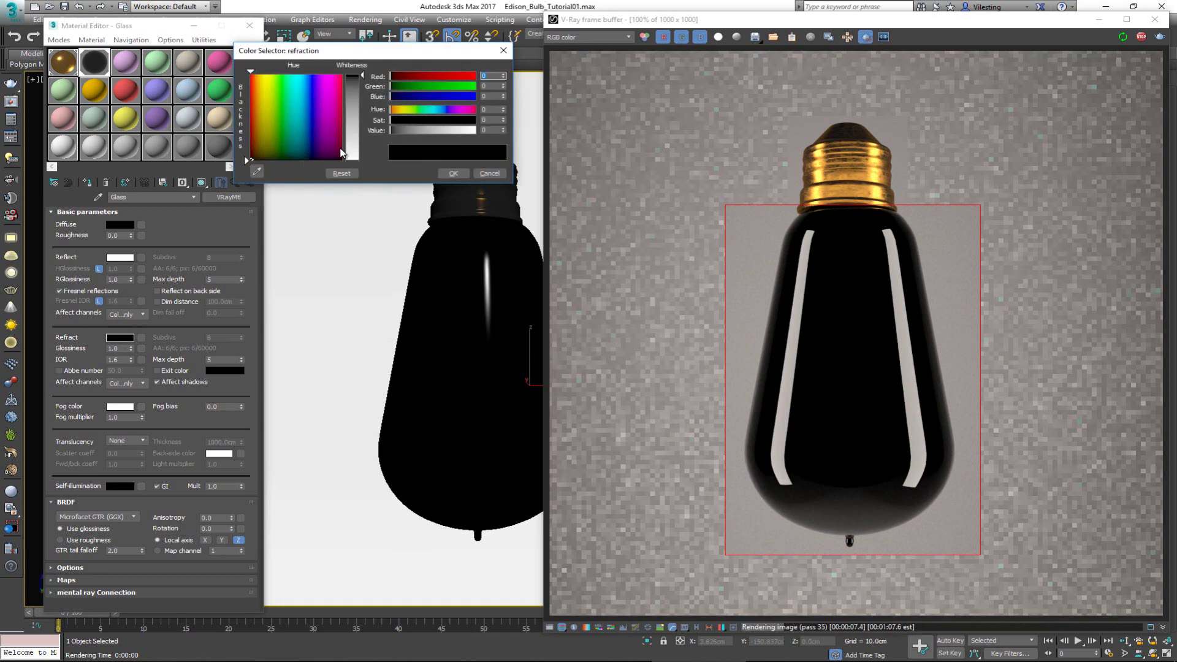
left_click_drag(362, 152, 362, 163)
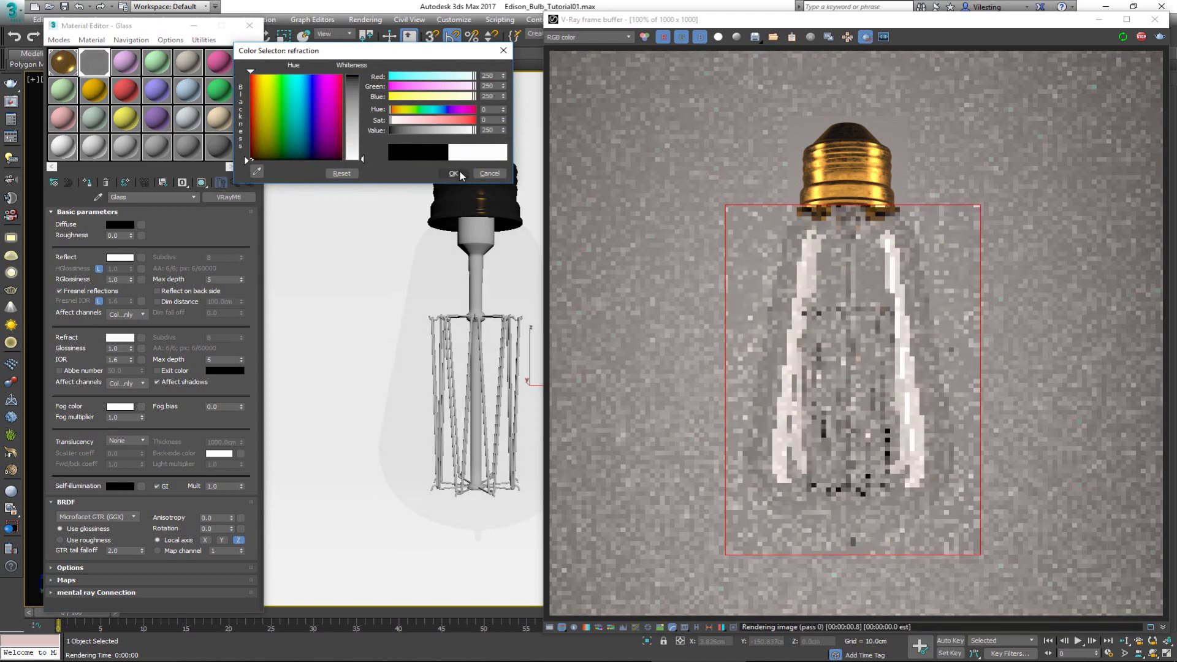
left_click(458, 172)
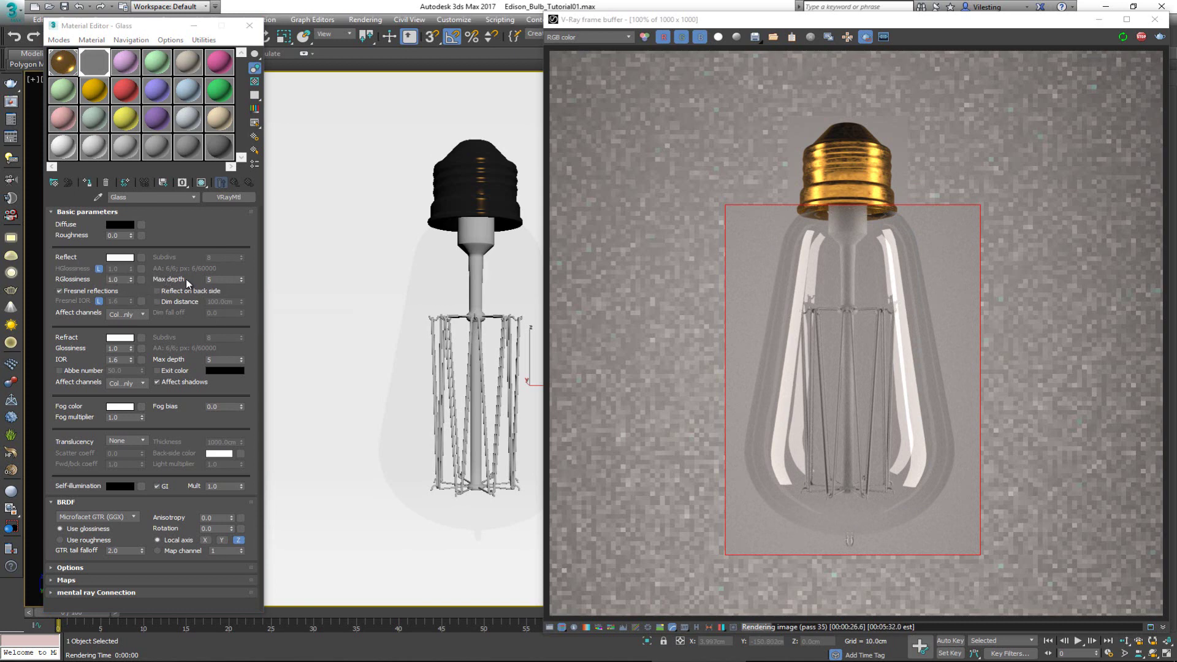
- Set the Glass material's reflection and refraction max depth to 7 and show the checkered background in its sample slot
left_click(210, 279)
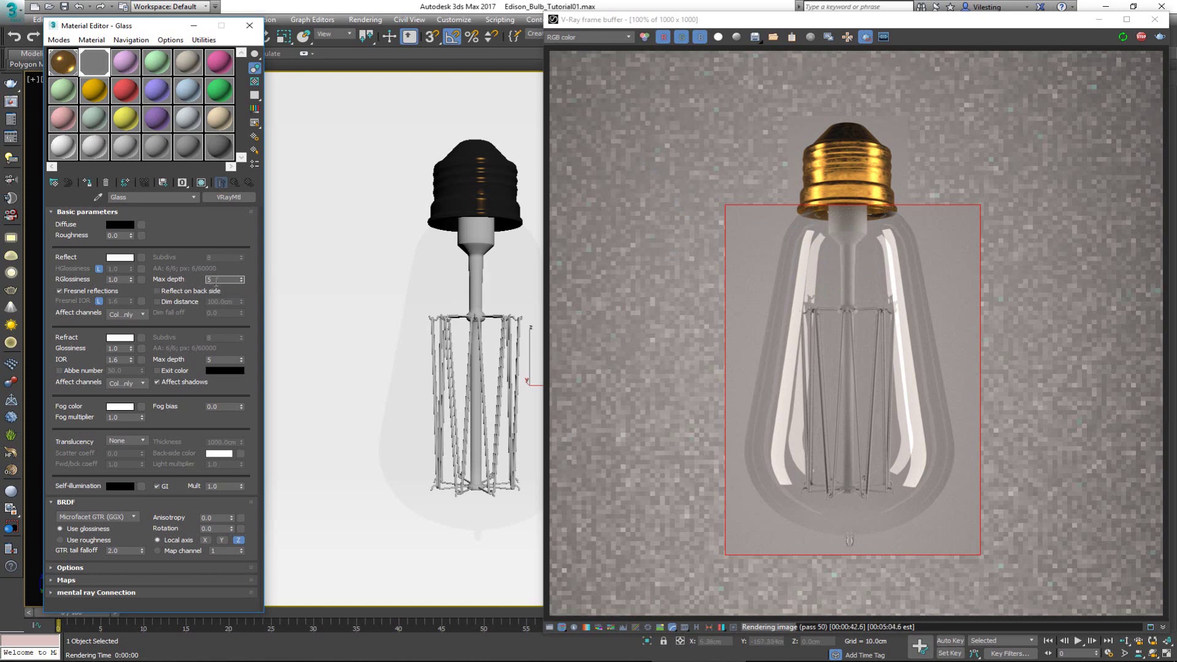
key("Return")
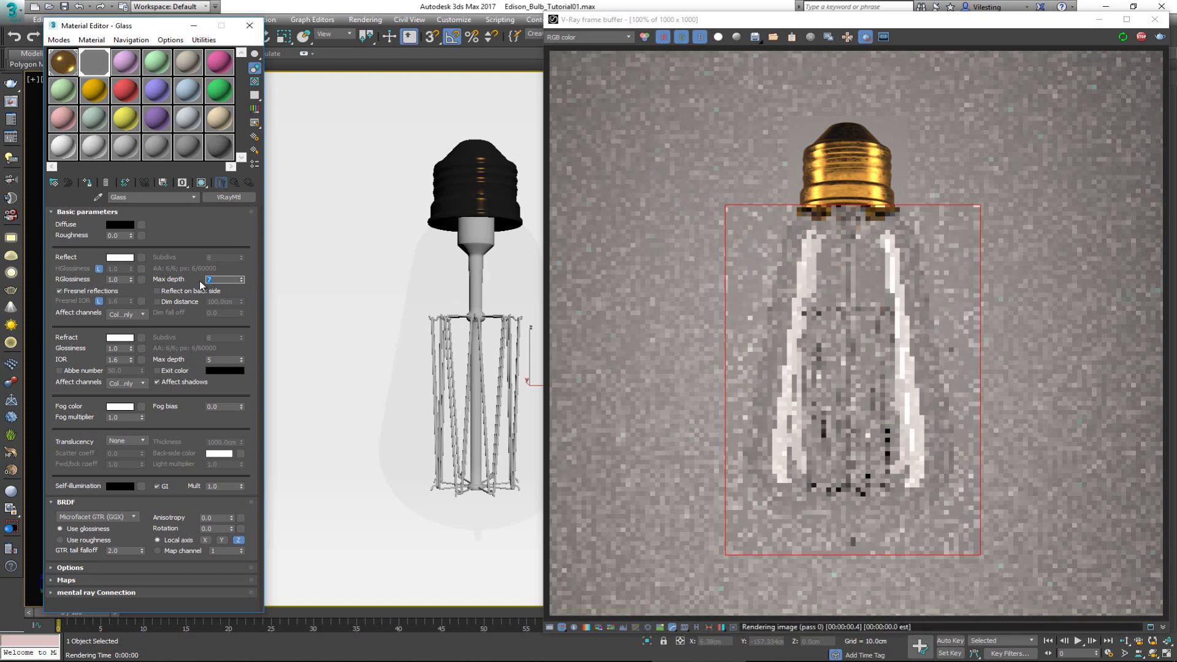
left_click_drag(217, 360, 194, 360)
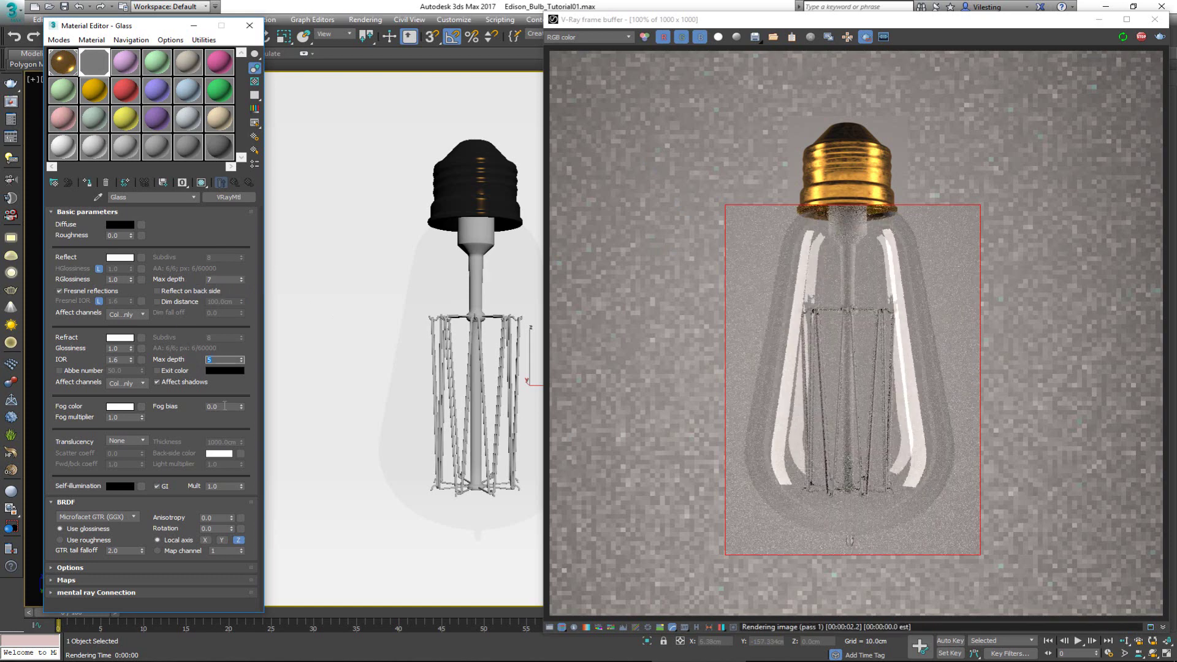
key("Return")
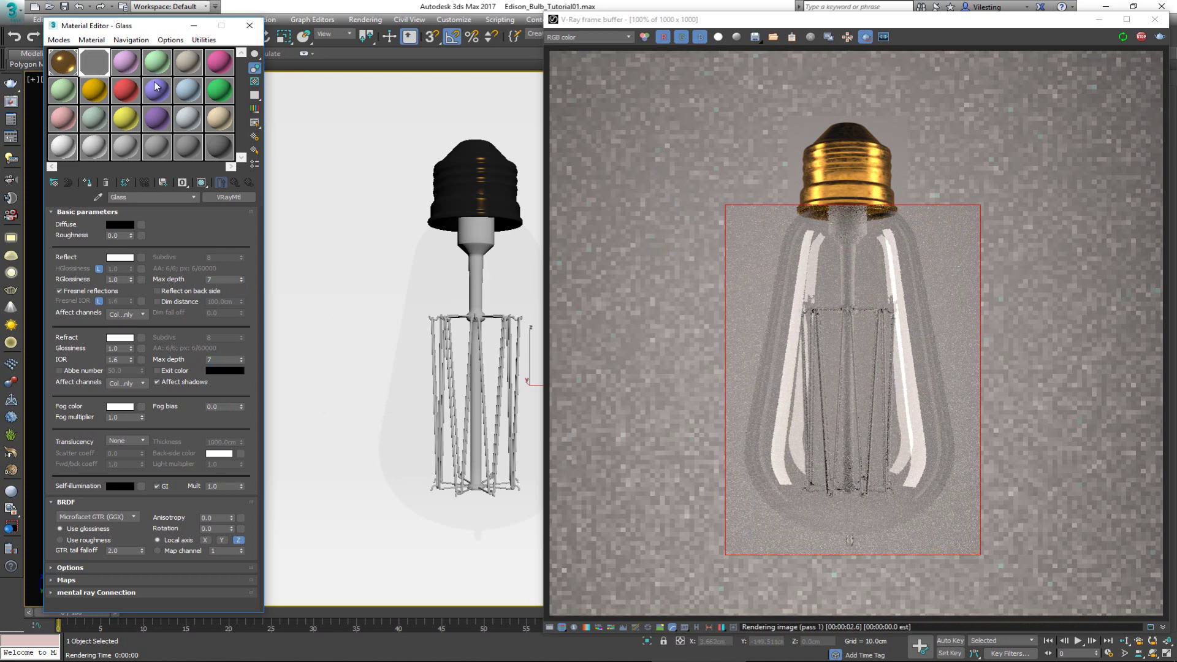
left_click(256, 82)
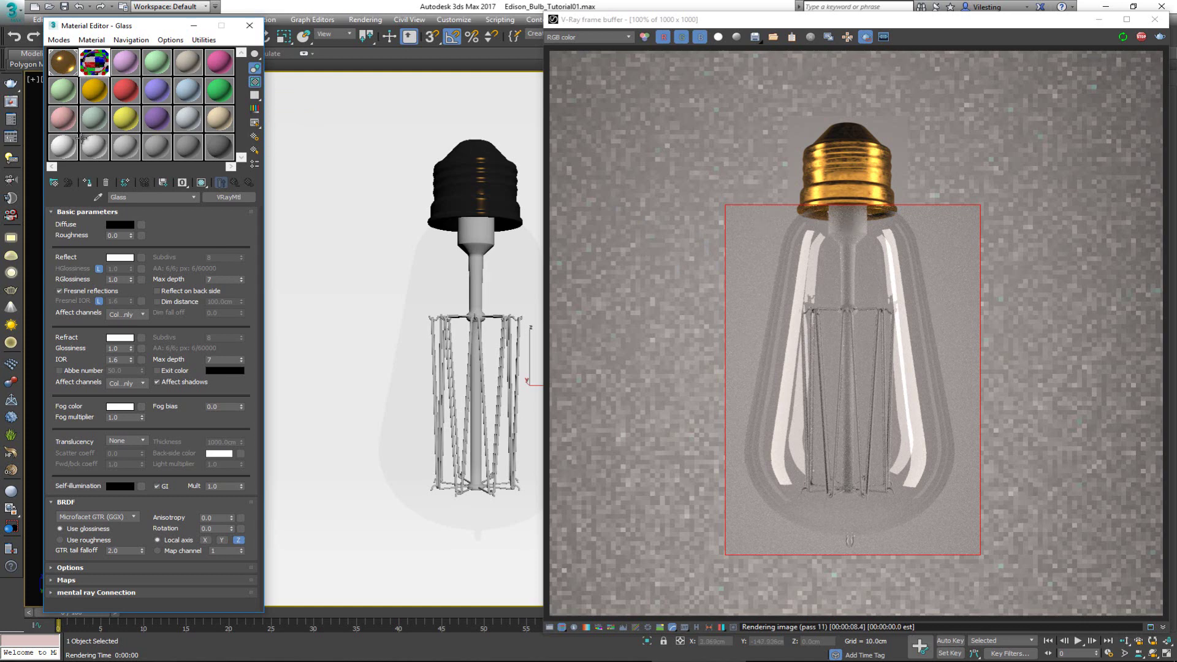
- Compare the rendered glass body with the glass tint and reflections in the Source07 reference photo
key("alt+Tab")
left_click_drag(329, 133, 390, 94)
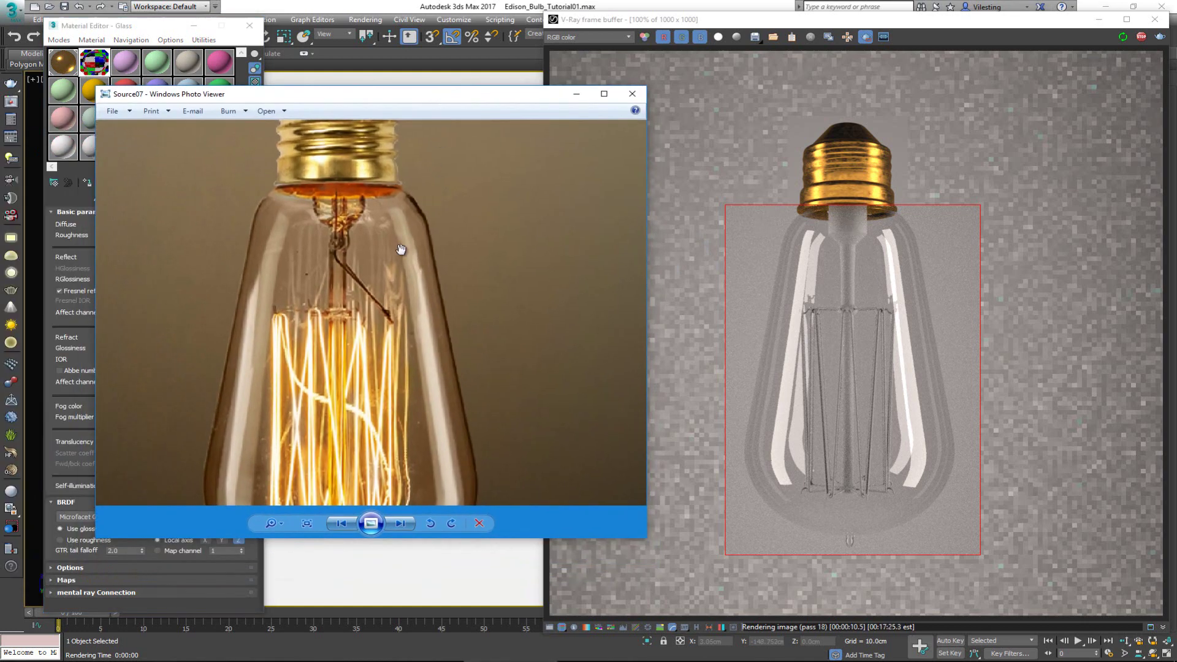
scroll(423, 223, "up", 3)
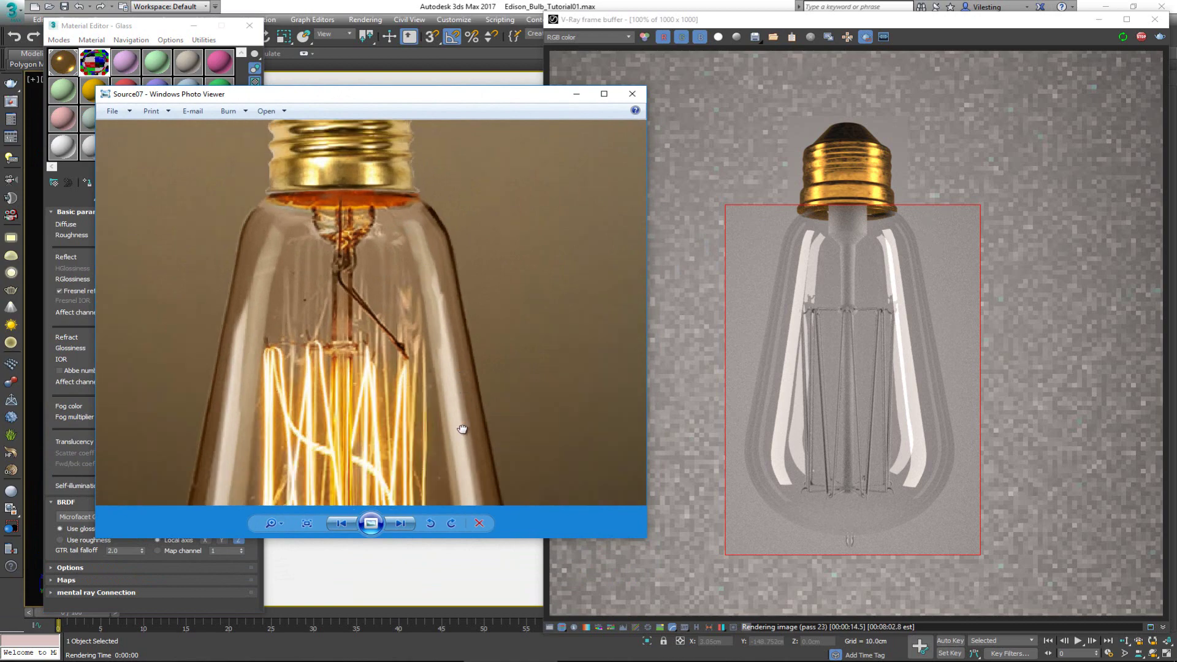
left_click_drag(460, 426, 394, 297)
left_click_drag(317, 98, 0, 97)
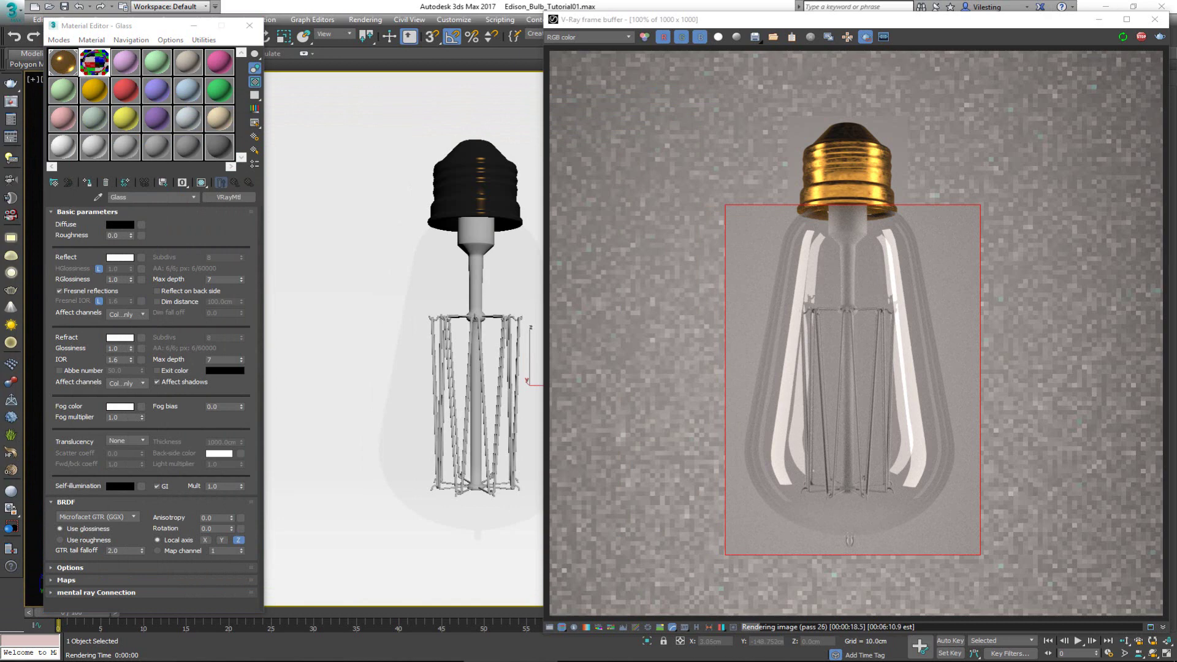
- Set the Glass material's fog color to a pale orange with hue 15, saturation 112 and value 237
left_click(119, 407)
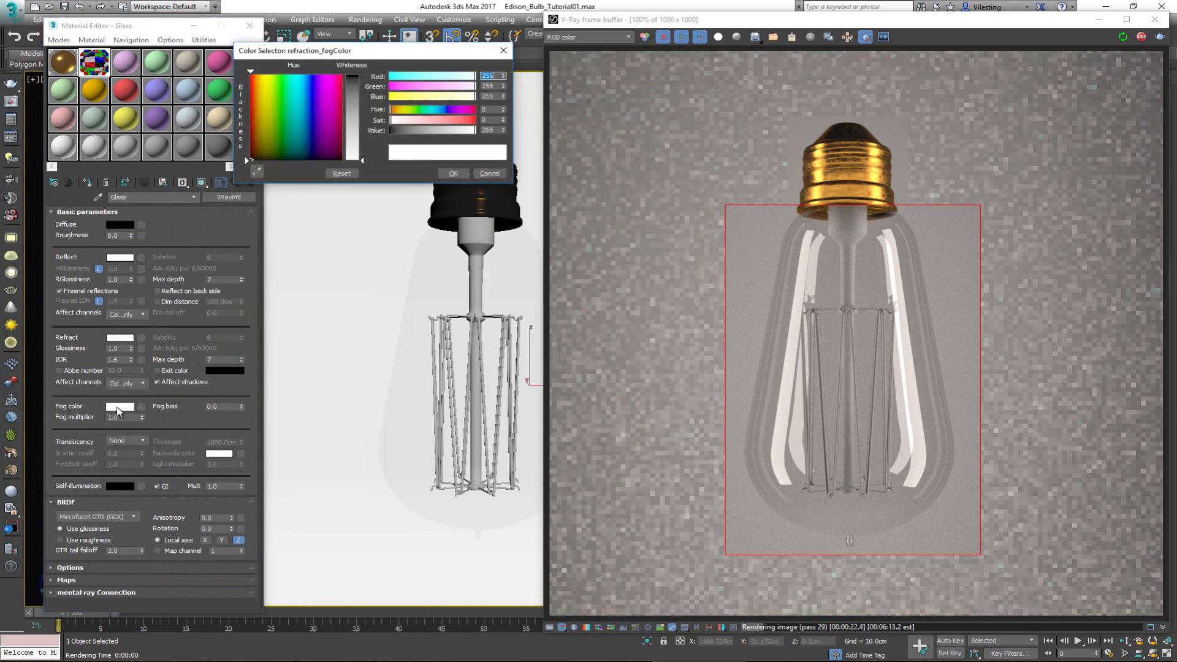
left_click(257, 88)
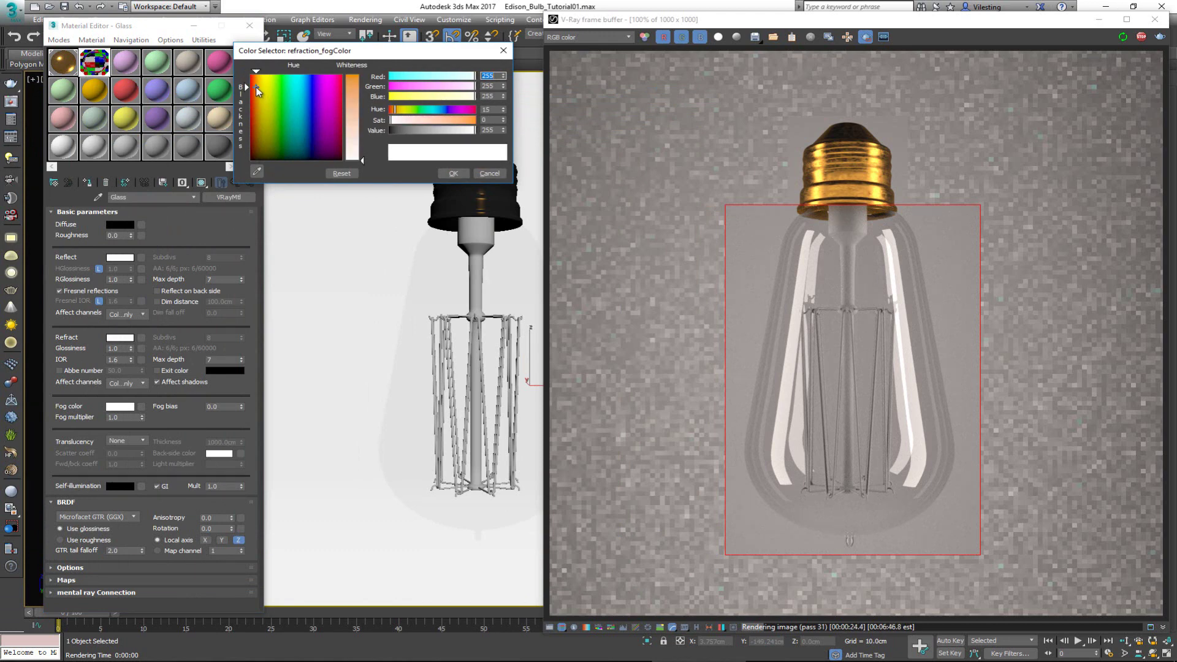
left_click_drag(362, 160, 362, 123)
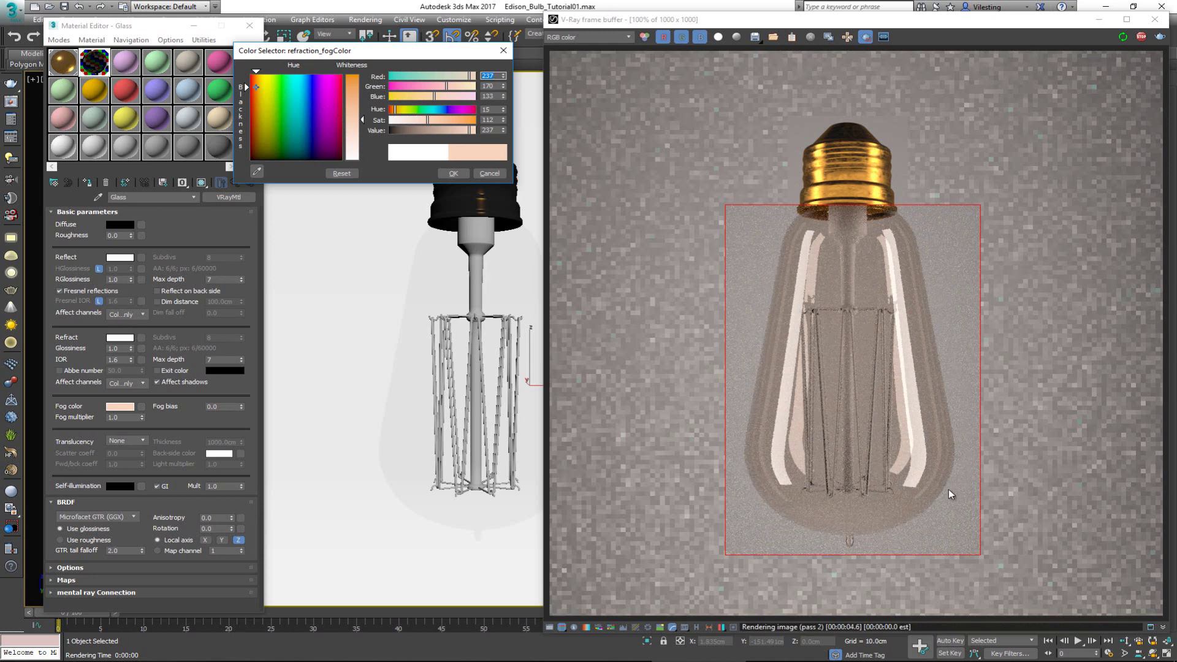
left_click(453, 174)
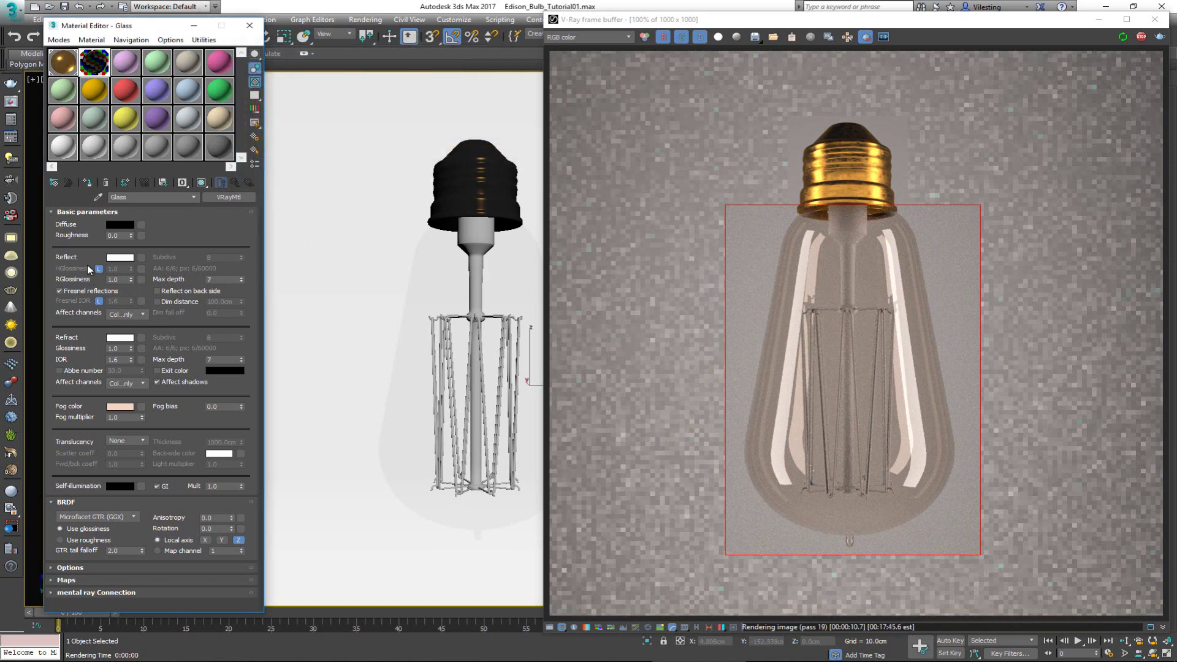
- Unlock the Glass material's Fresnel IOR and set both the Fresnel IOR and the refraction IOR to 3
left_click(99, 300)
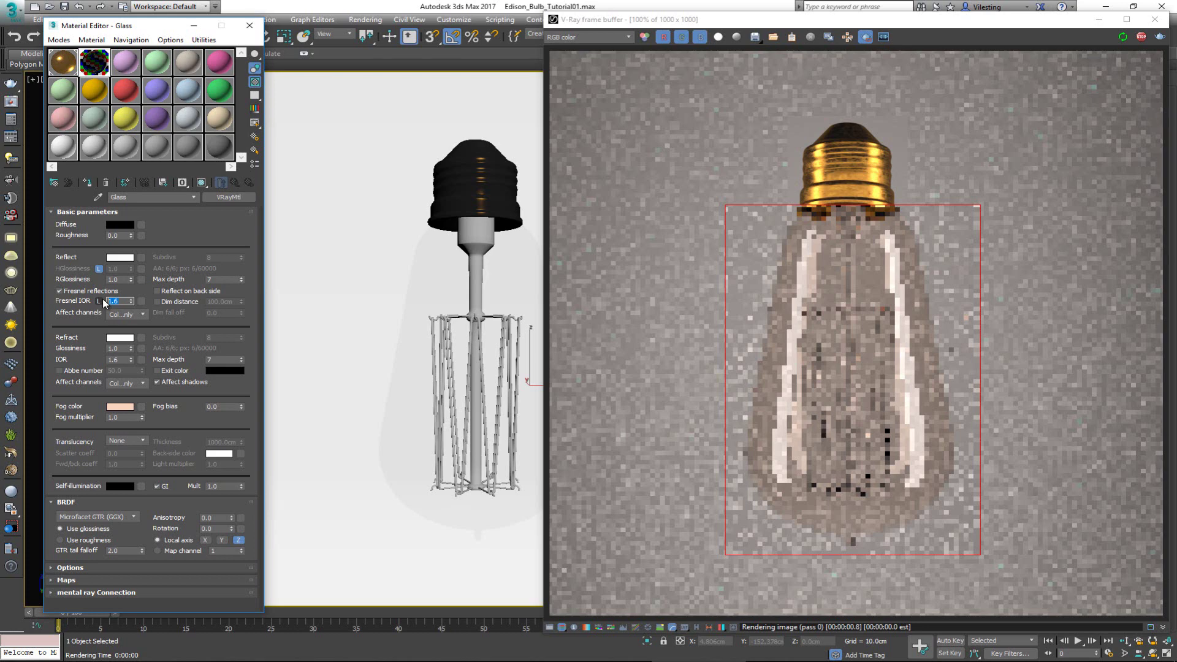
key("Return")
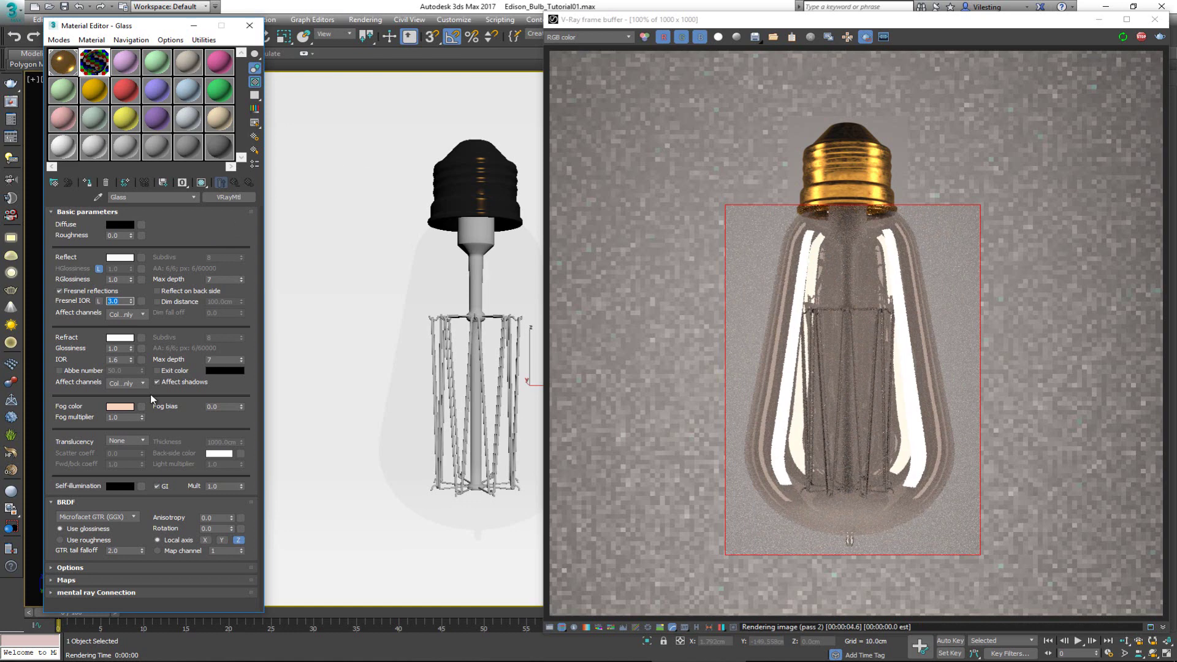
double_click(118, 360)
type("3")
key("Return")
- Set the Glass material's Fresnel IOR and refraction IOR to 2.4
left_click(185, 234)
double_click(124, 301)
type("2.4")
key("Return")
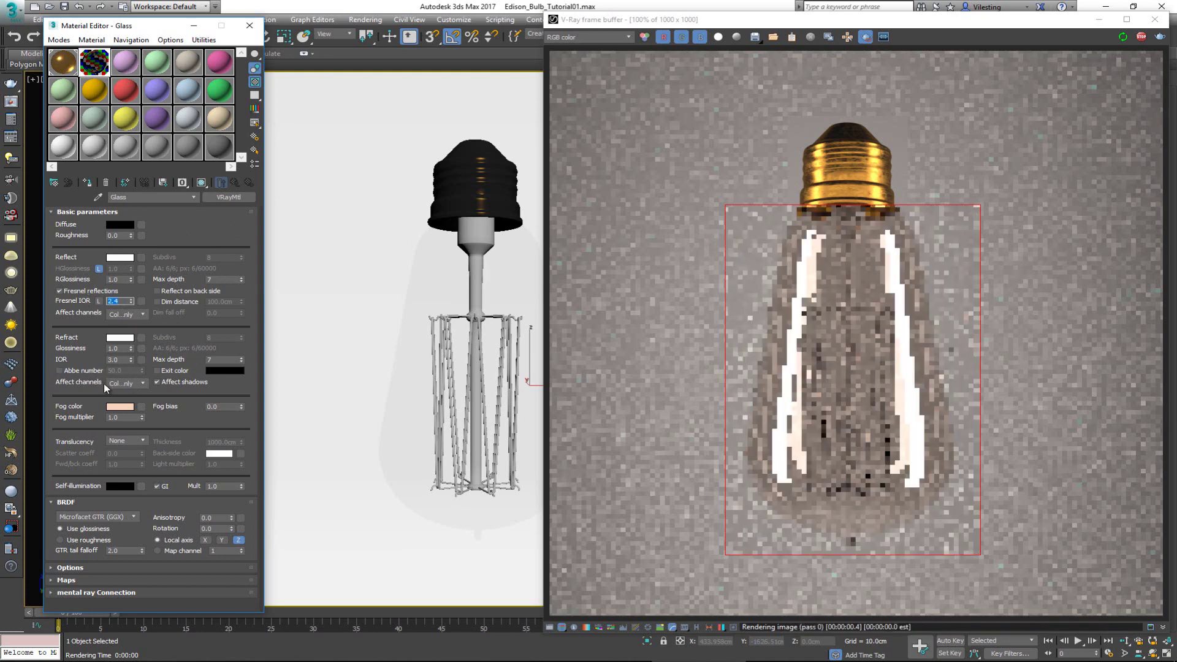
double_click(127, 360)
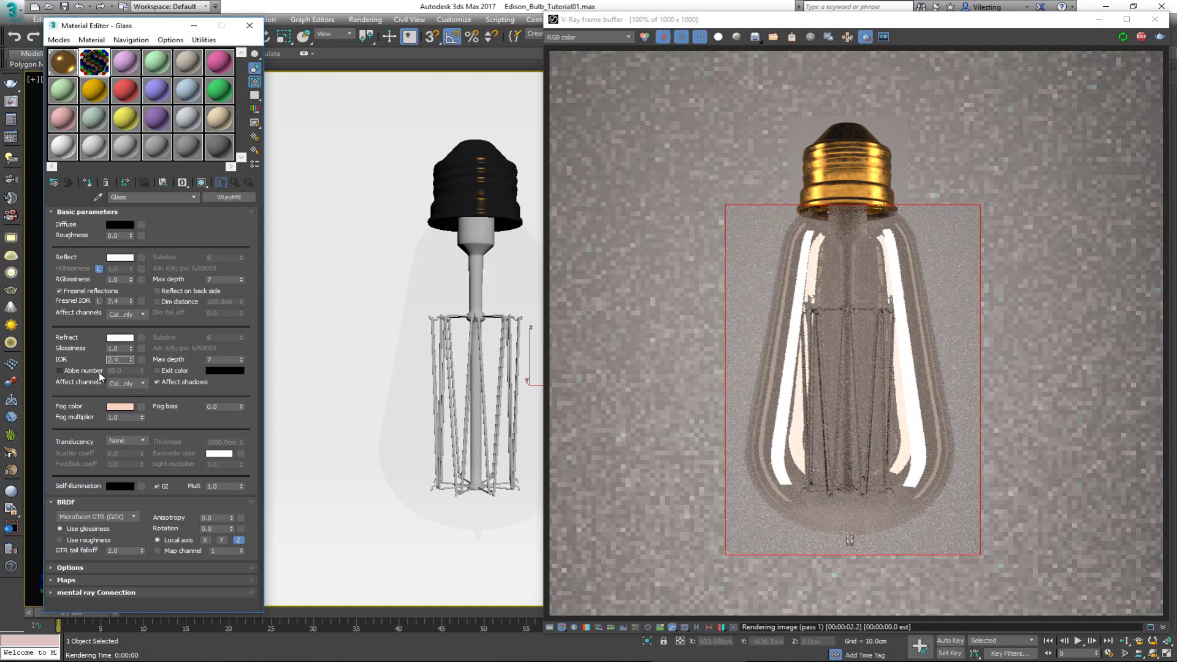
type("2.4")
key("Return")
- Compare the render with the Source07 photo and deepen the Glass fog color to a saturation of 176
left_click(800, 341)
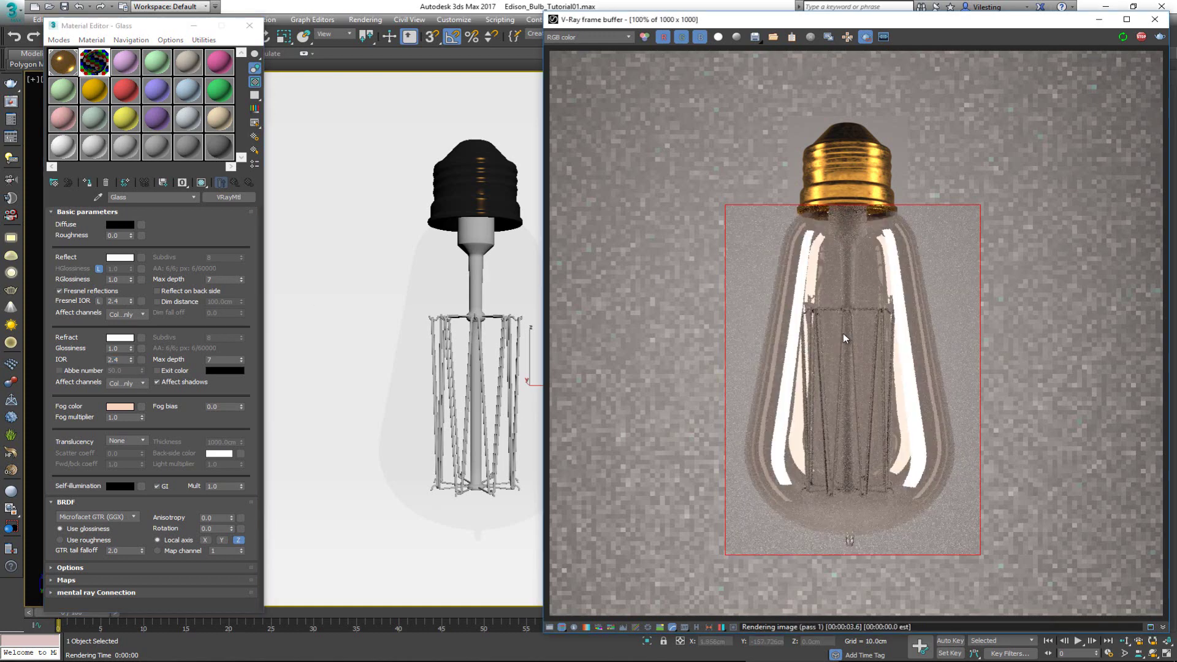
key("alt+Tab")
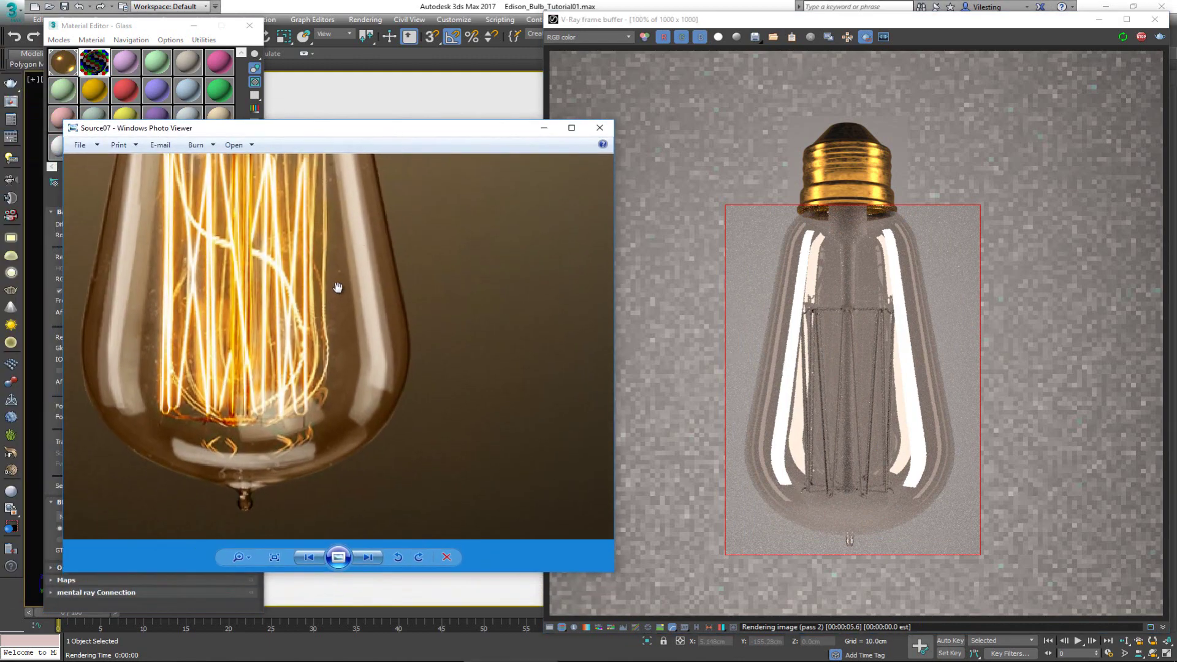
key("alt+Tab")
left_click(112, 405)
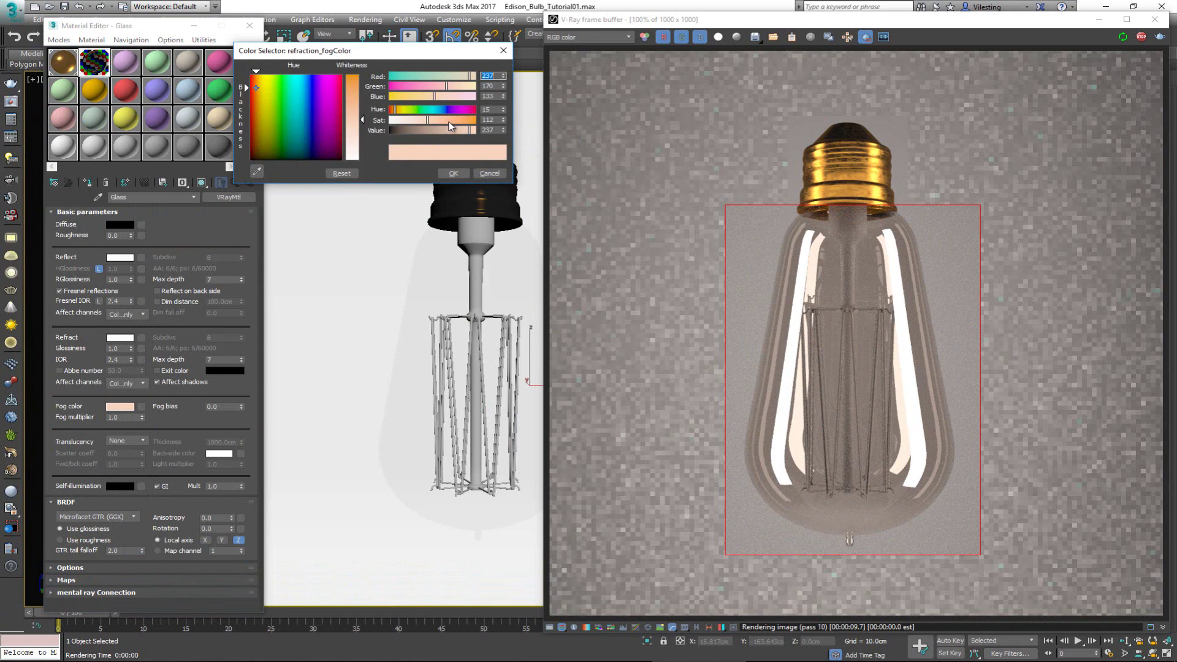
left_click(449, 123)
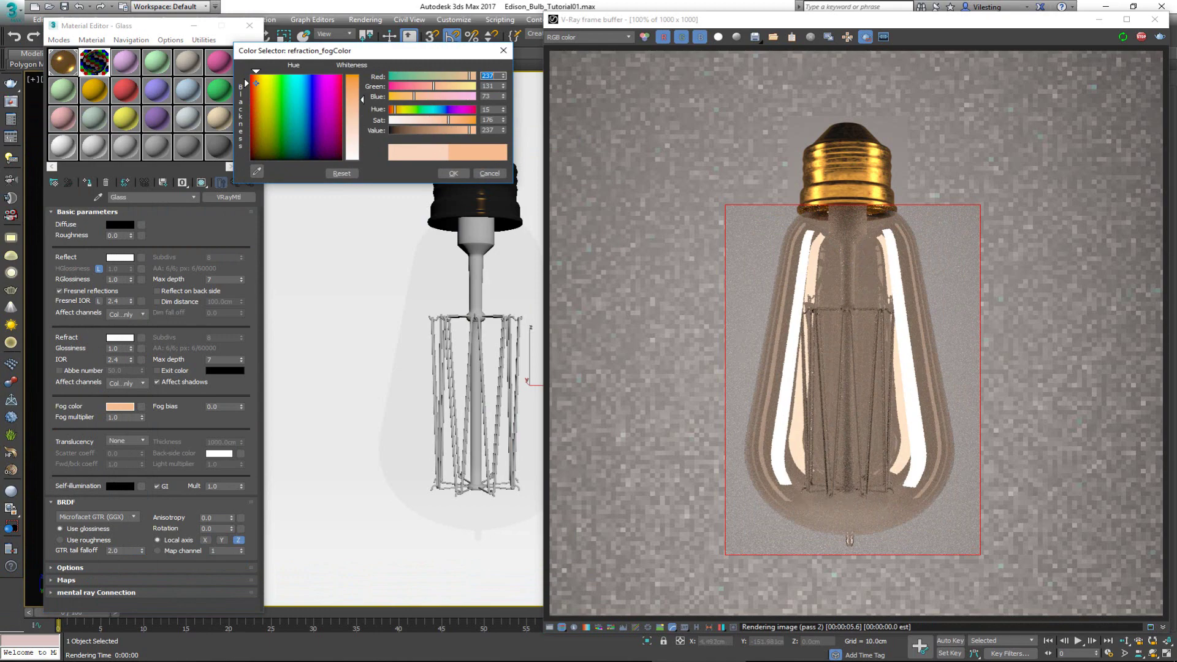
key("alt+Tab")
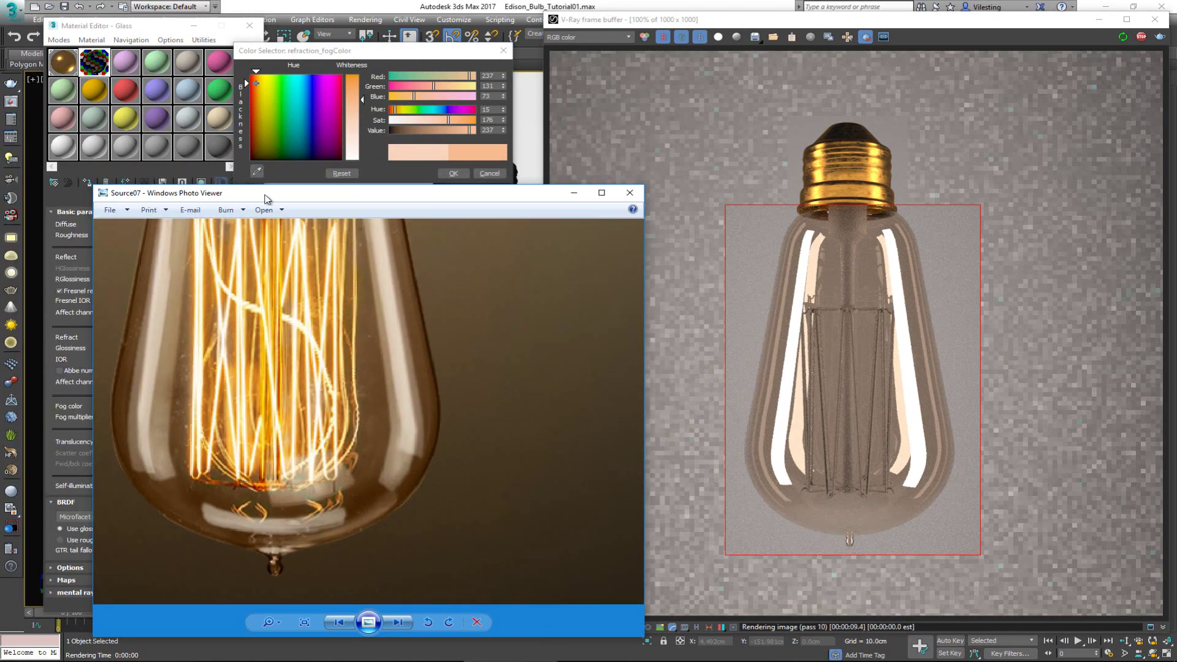
key("alt+Tab")
left_click(454, 174)
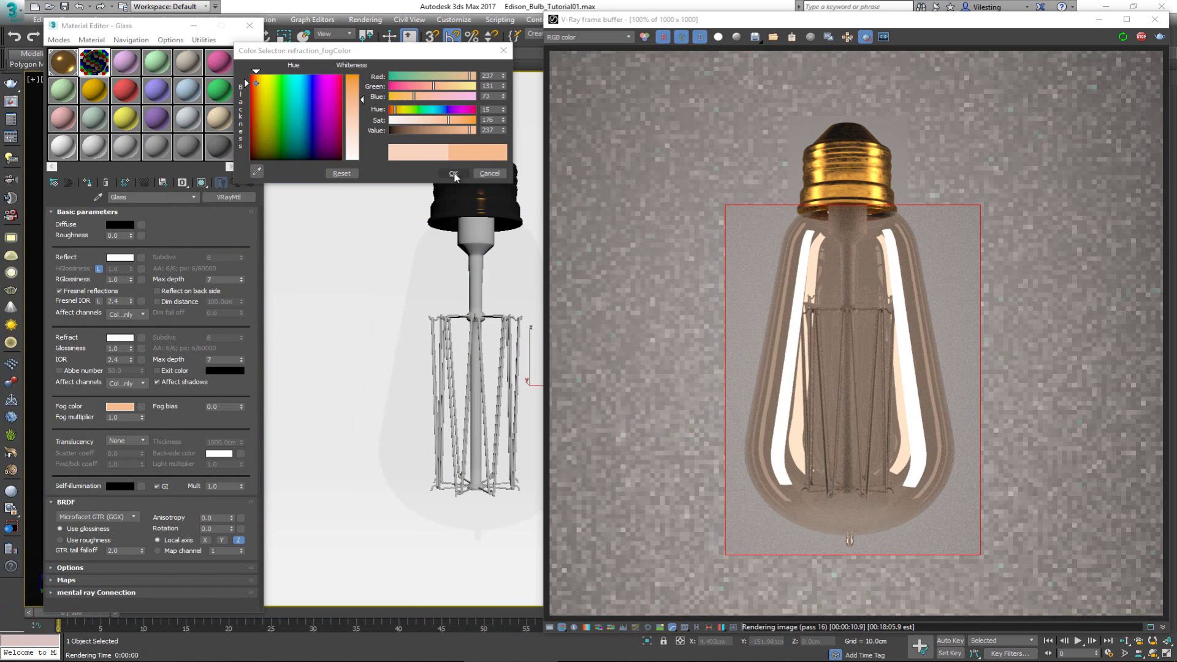
- Set the Glass material's diffuse color to a dark orange-brown with hue 7, saturation 255 and value 51
left_click(123, 225)
left_click(255, 76)
left_click_drag(475, 130, 407, 133)
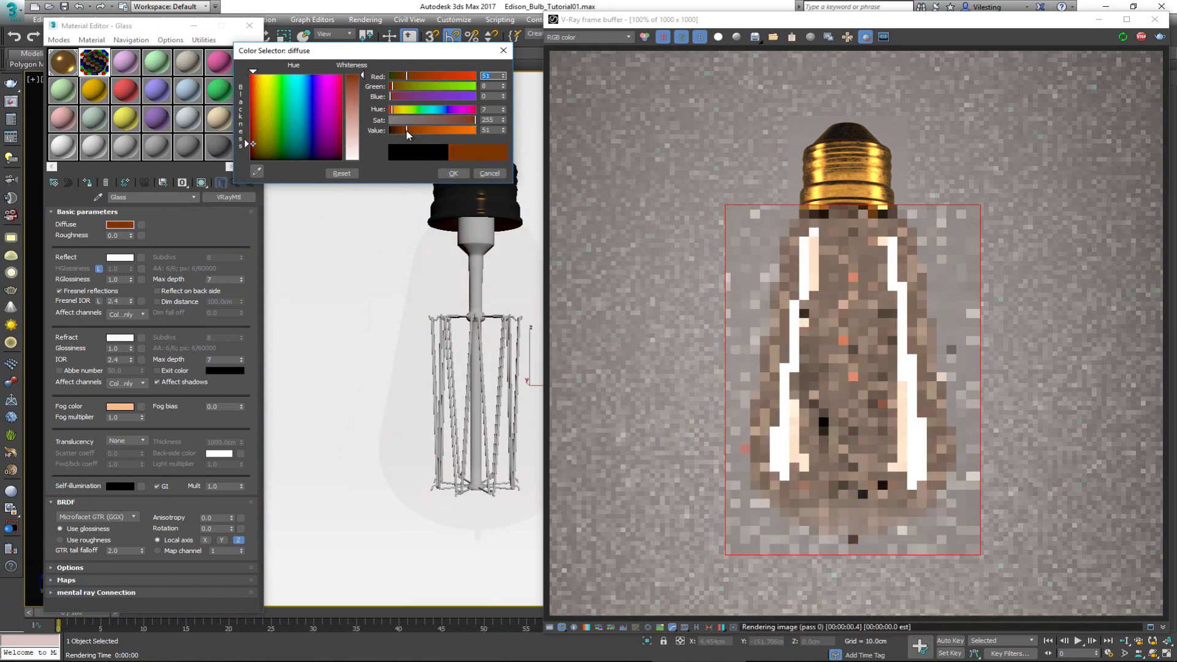
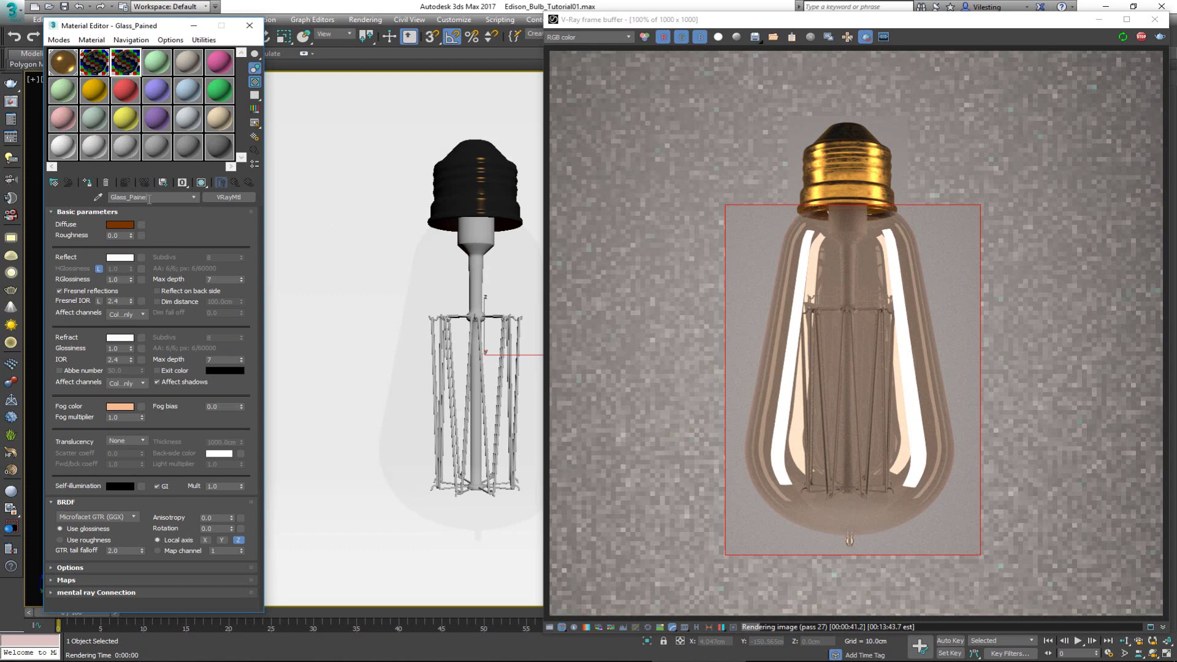
- Rename the copied glass material as Glass_Colored and assign it to the selected central stem
key("BackSpace")
key("BackSpace")
type("Colored")
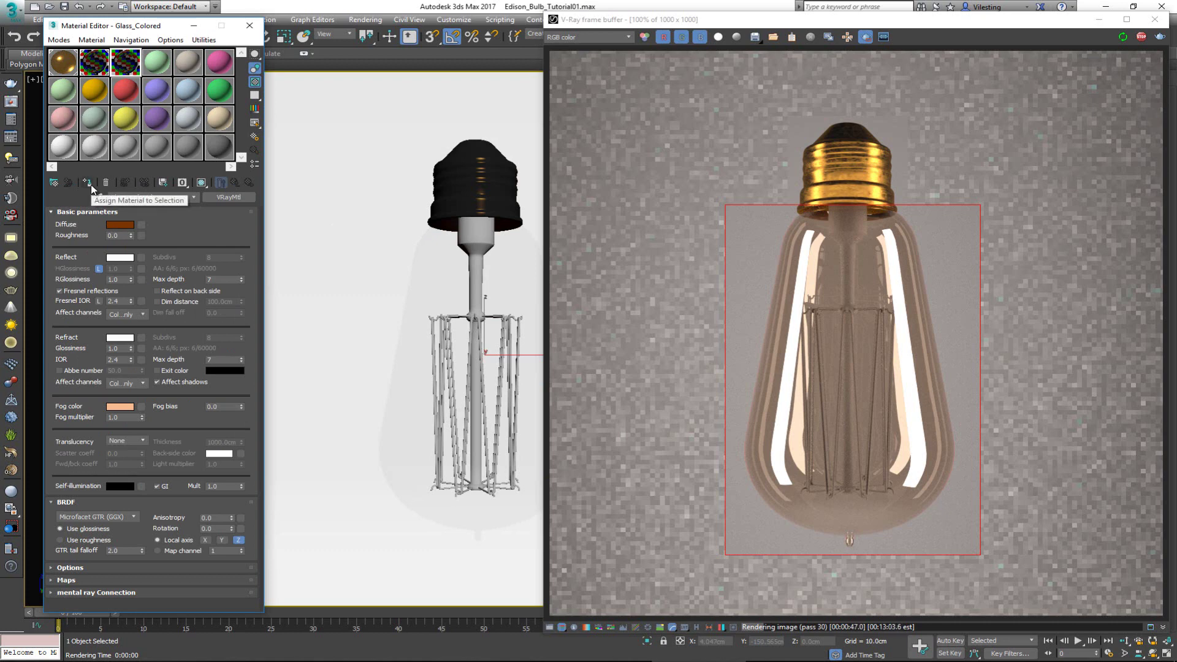
left_click(91, 185)
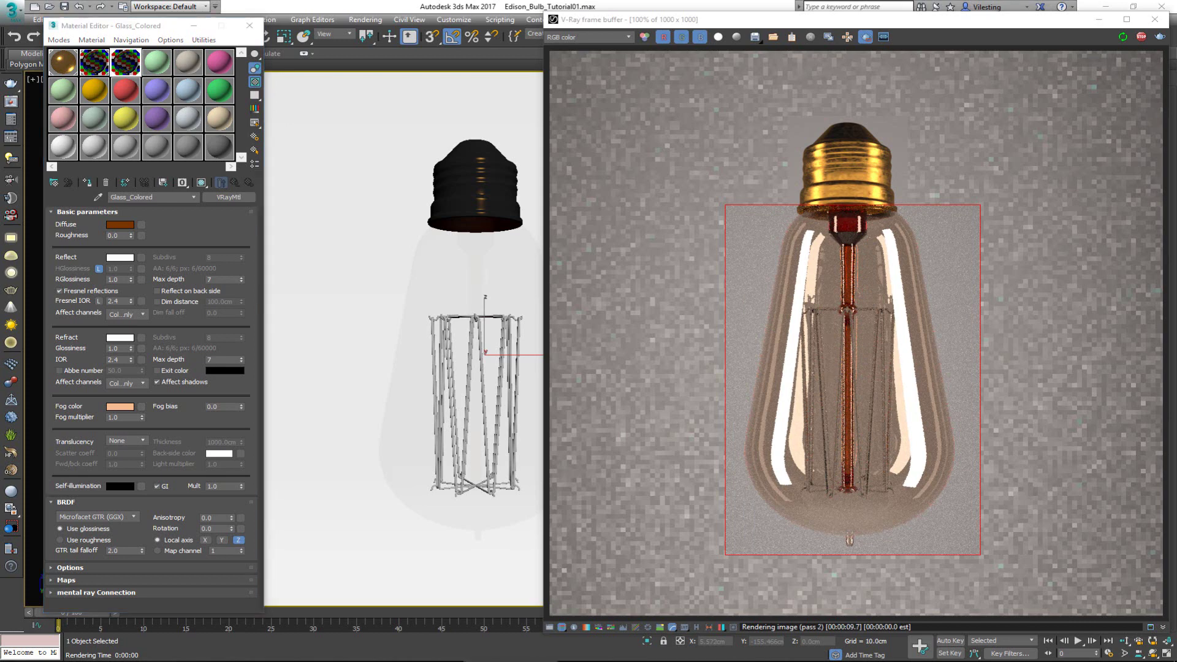
- Examine the inner glass stem in the Source07 reference photo to compare its color with the rendered stem
key("alt+Tab")
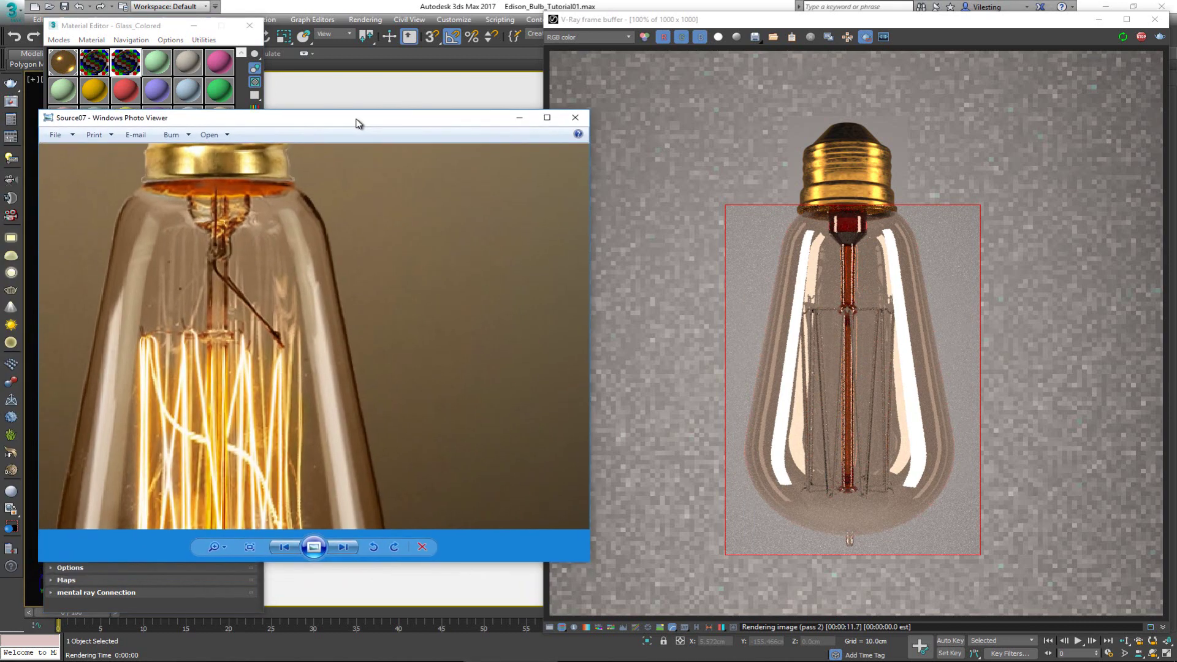
scroll(227, 222, "up", 2)
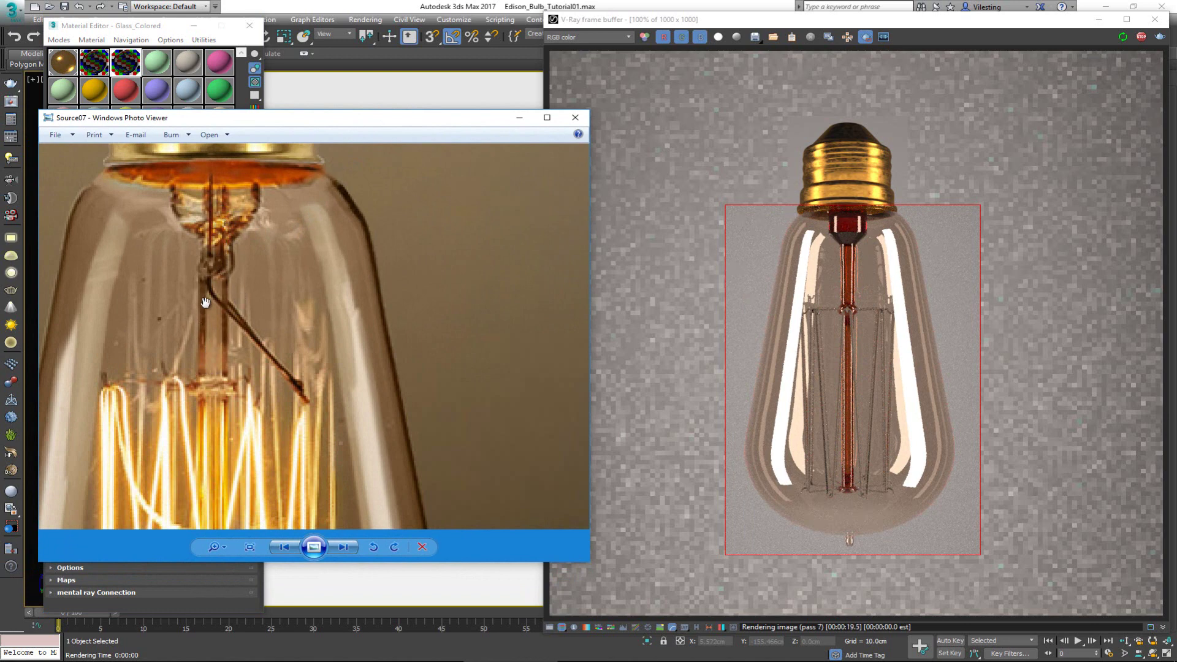
left_click(297, 92)
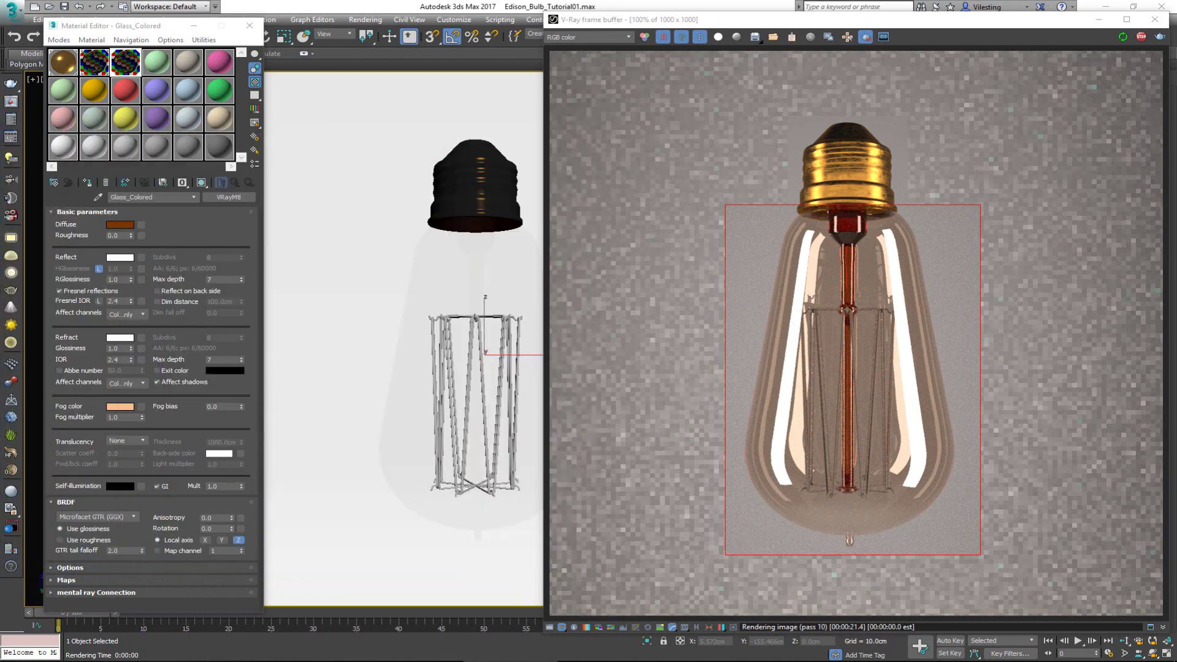
- Try fog bias values of 3, 1 and 150 on Glass_Colored, settle on 50, and set the fog multiplier to 0.5
double_click(228, 407)
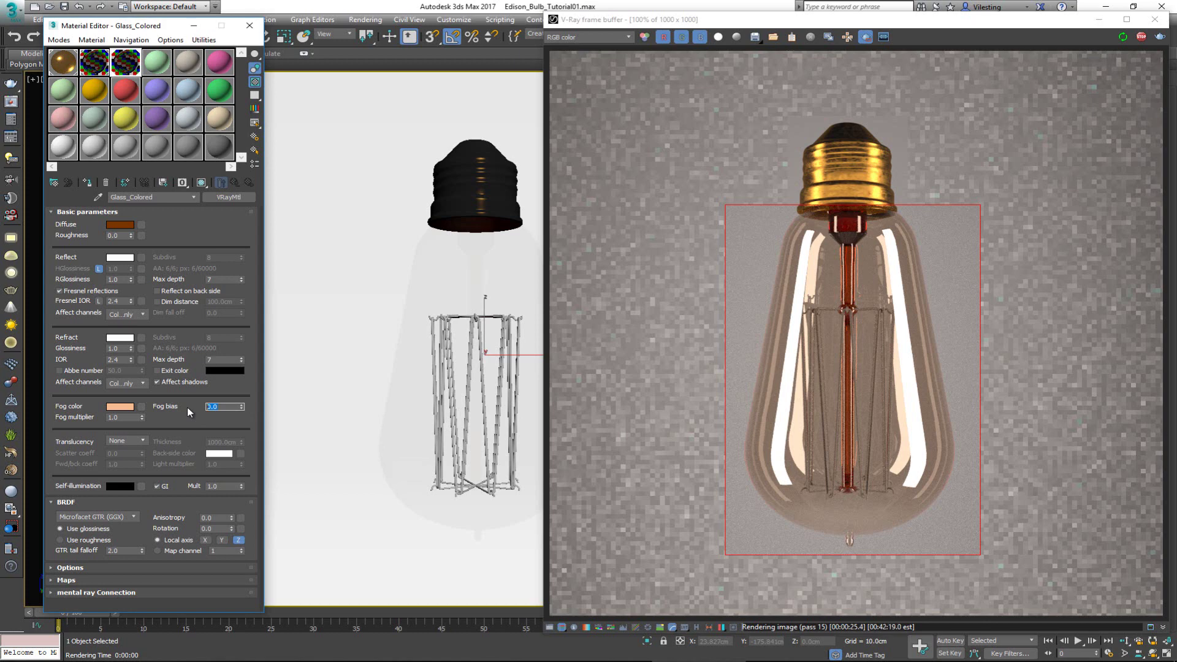
type("1")
key("Return")
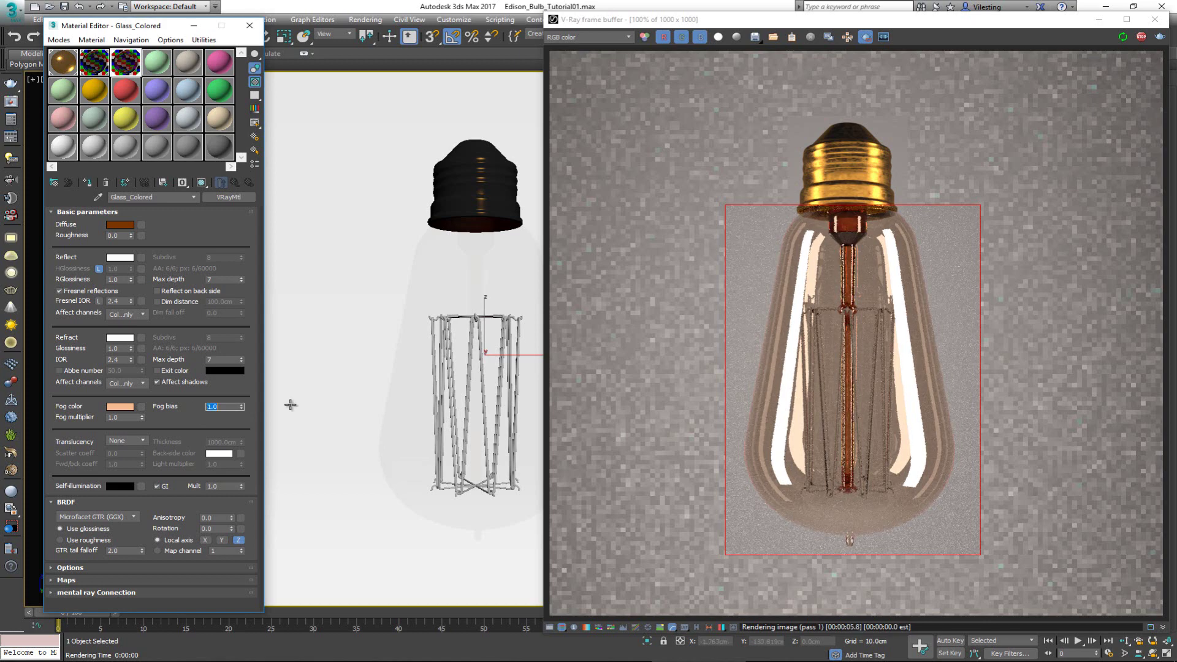
double_click(224, 407)
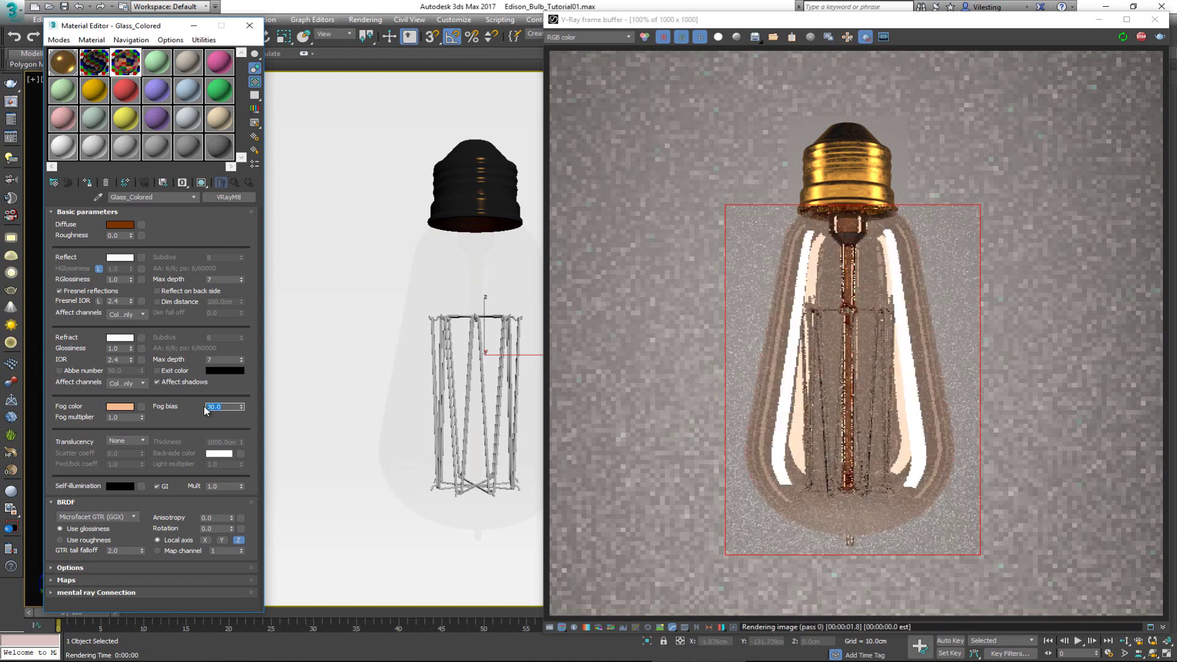
key("Return")
key("Return")
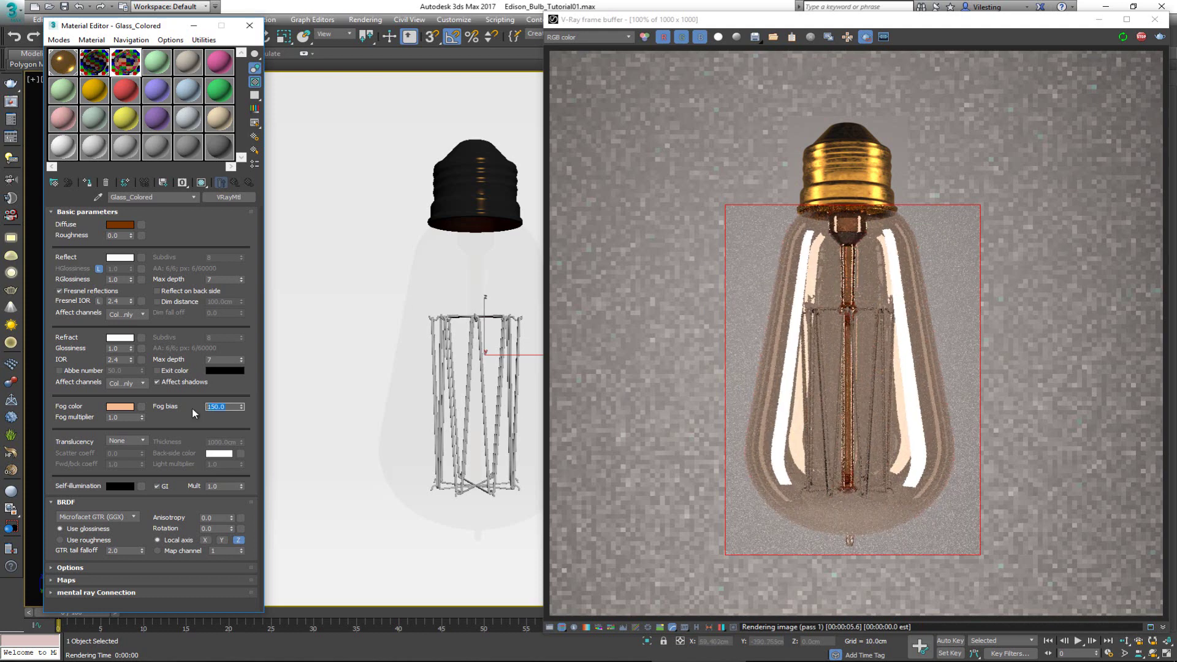
key("Return")
left_click(123, 417)
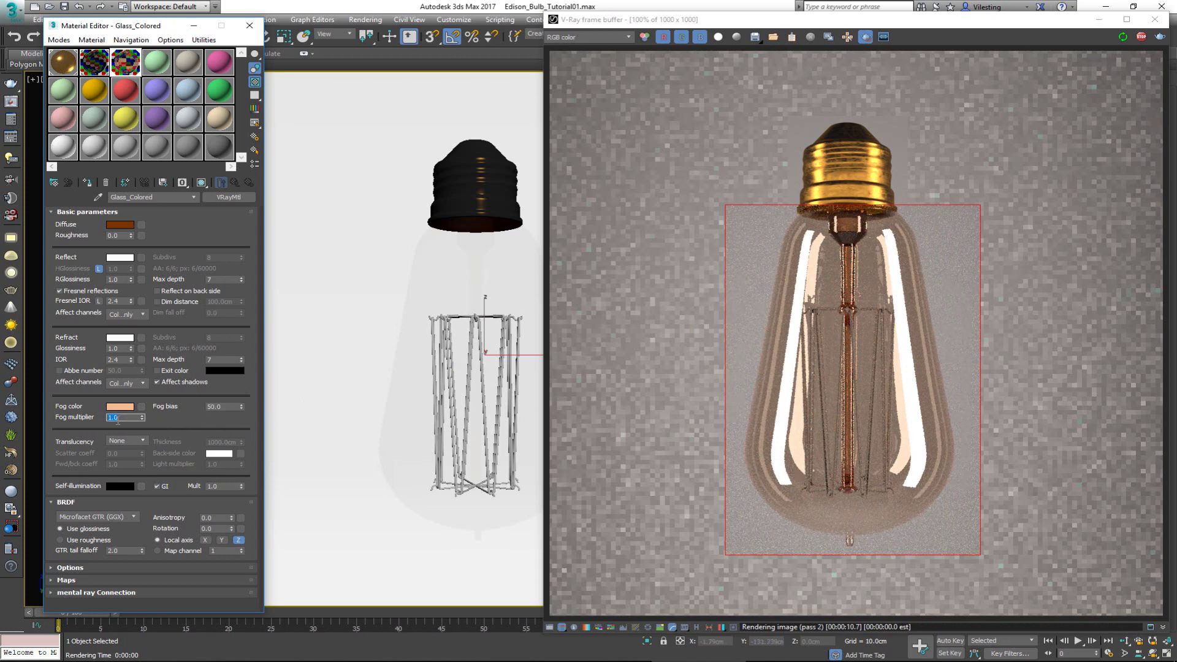
key("Return")
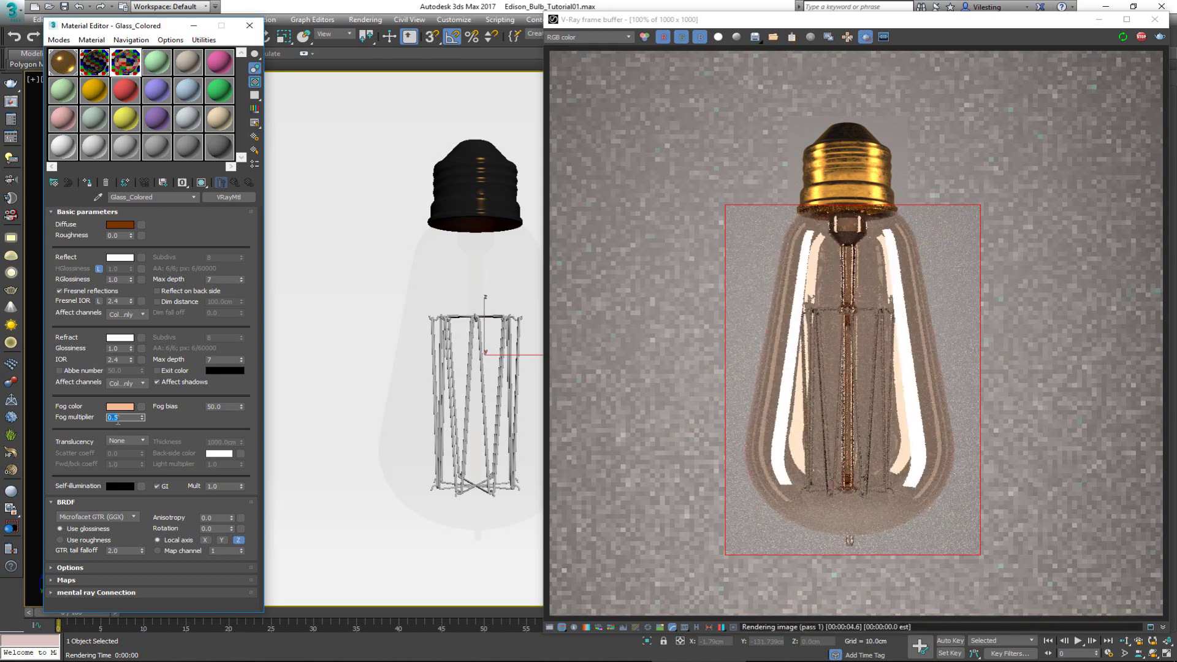
- Compare the rendered stem and glass tint with the whole bulb in the Source07 reference photo
key("alt+Tab")
scroll(393, 288, "up", 2)
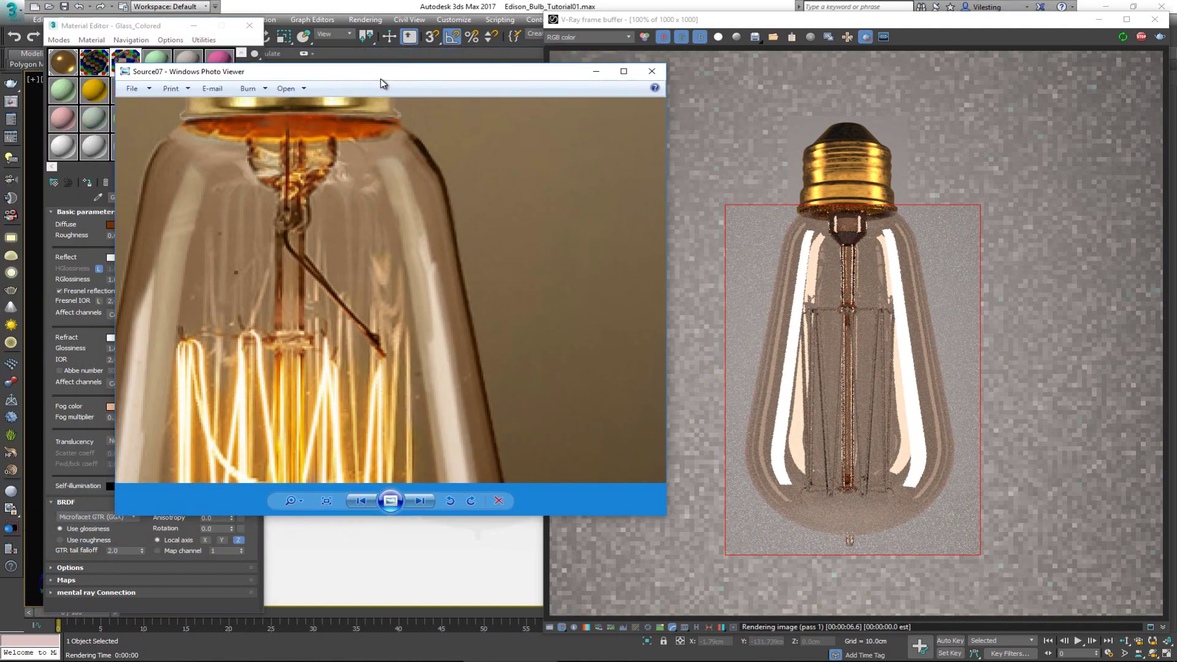
scroll(374, 268, "down", 3)
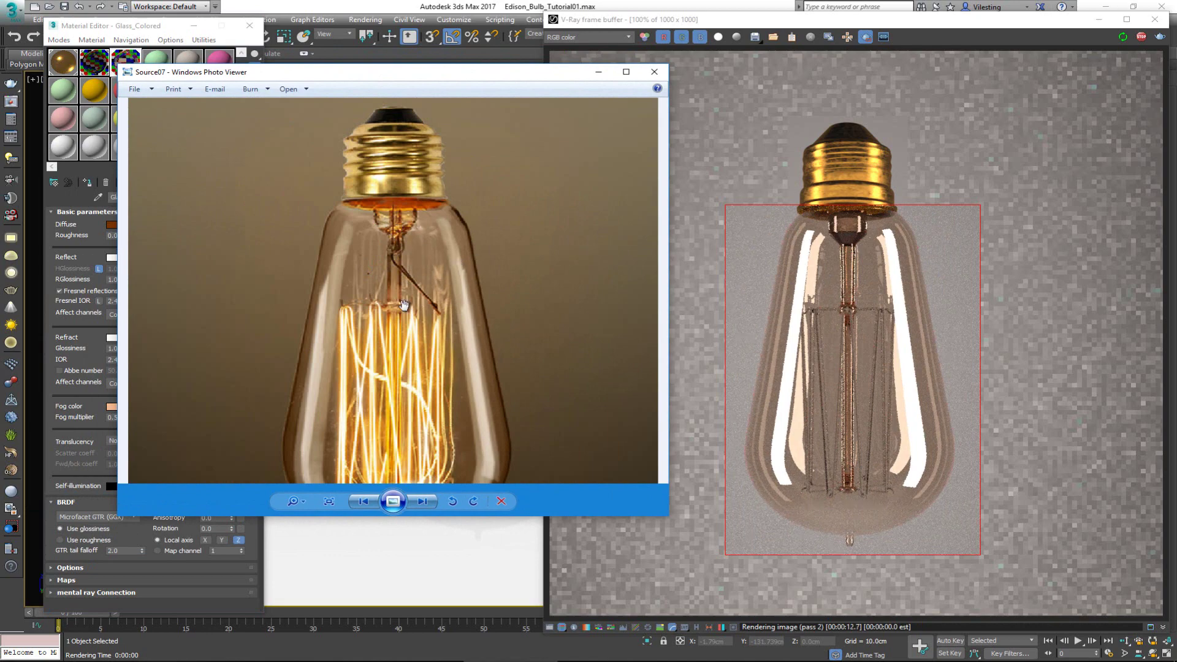
left_click_drag(446, 76, 476, 99)
left_click(629, 94)
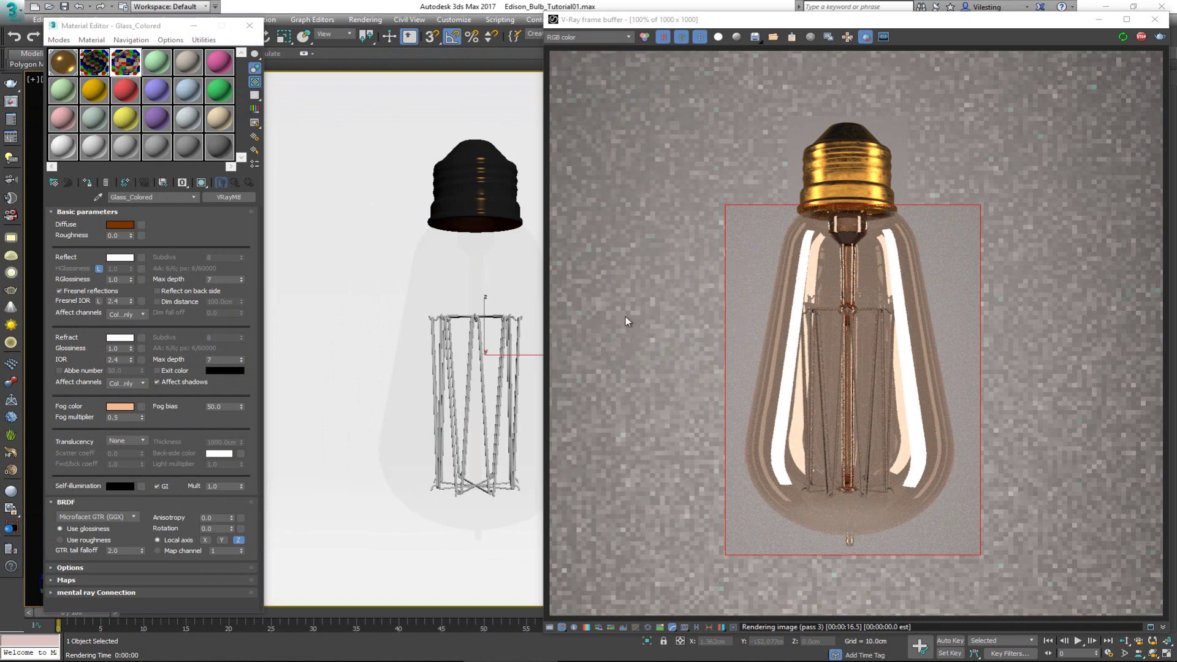
- Select the small support wires at the upper and lower ends of the filament cage, using wireframe display to pick them
left_click(489, 320)
key("F3")
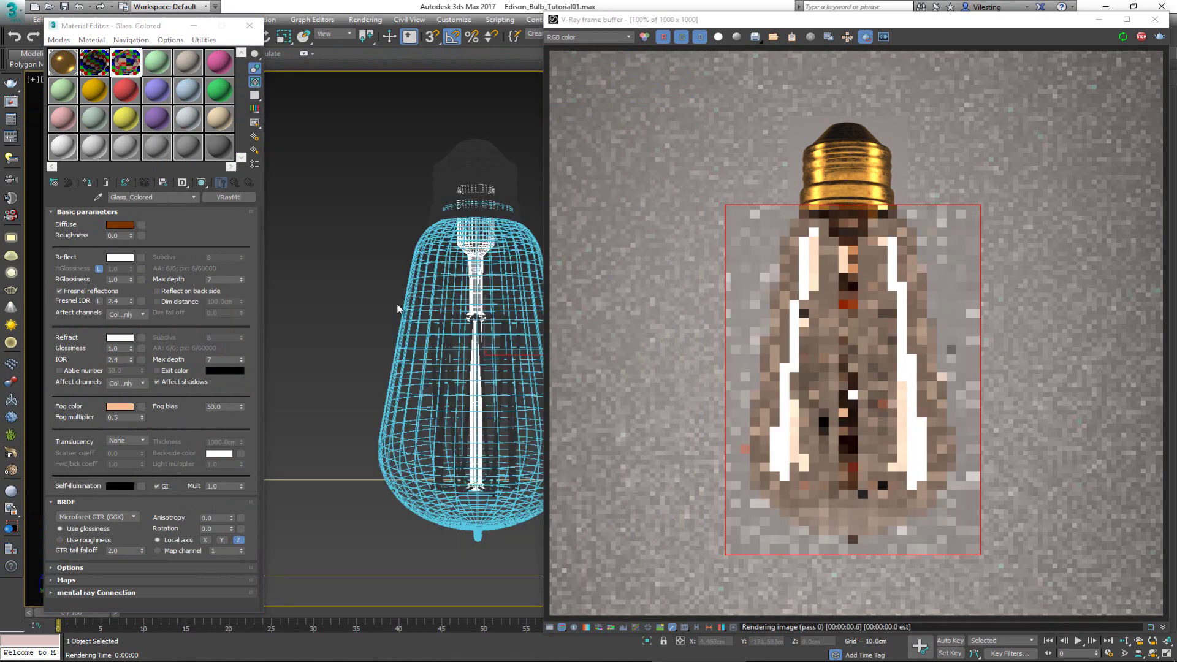
left_click(377, 459)
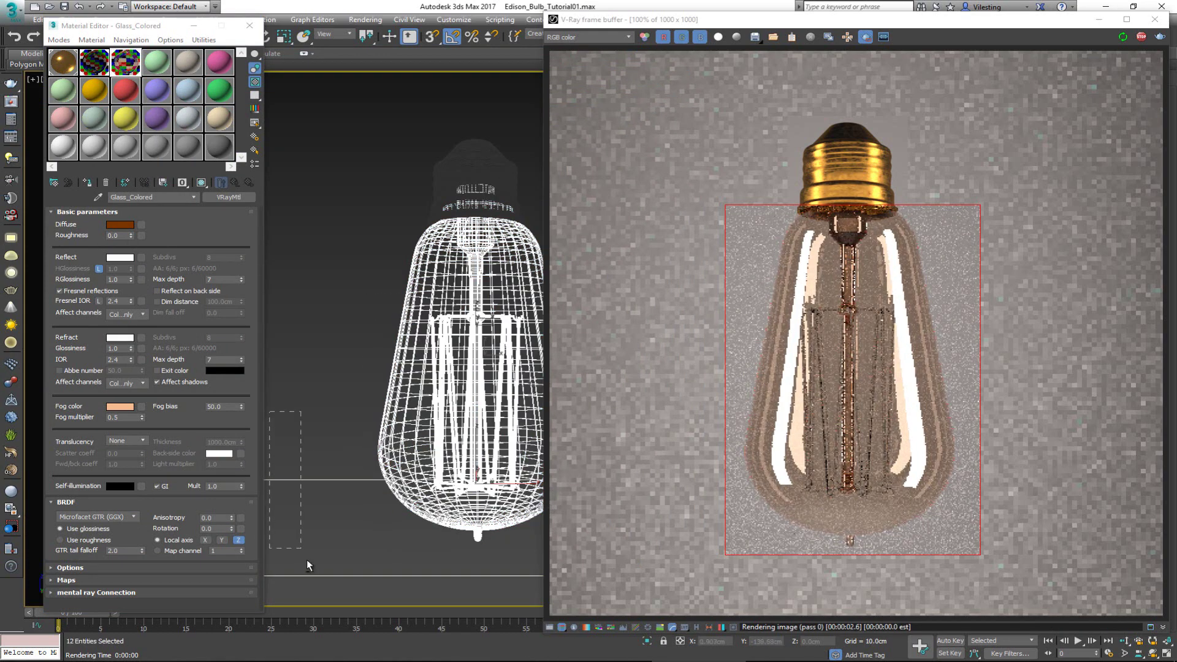
left_click_drag(356, 382, 400, 434, "alt")
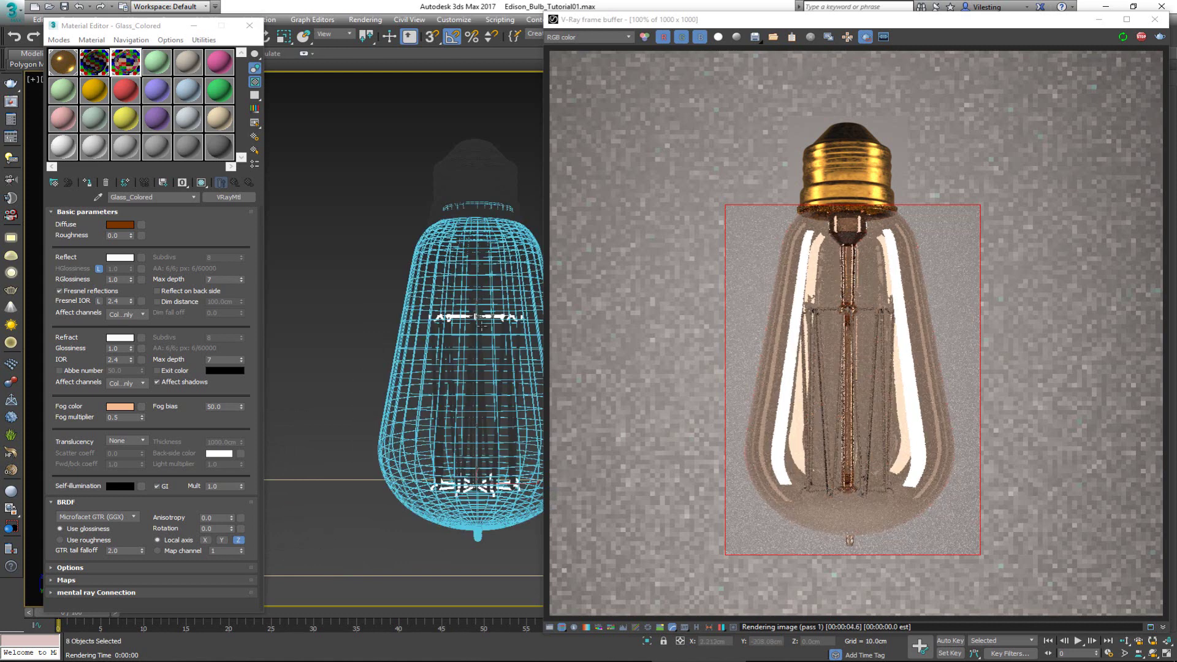
key("F3")
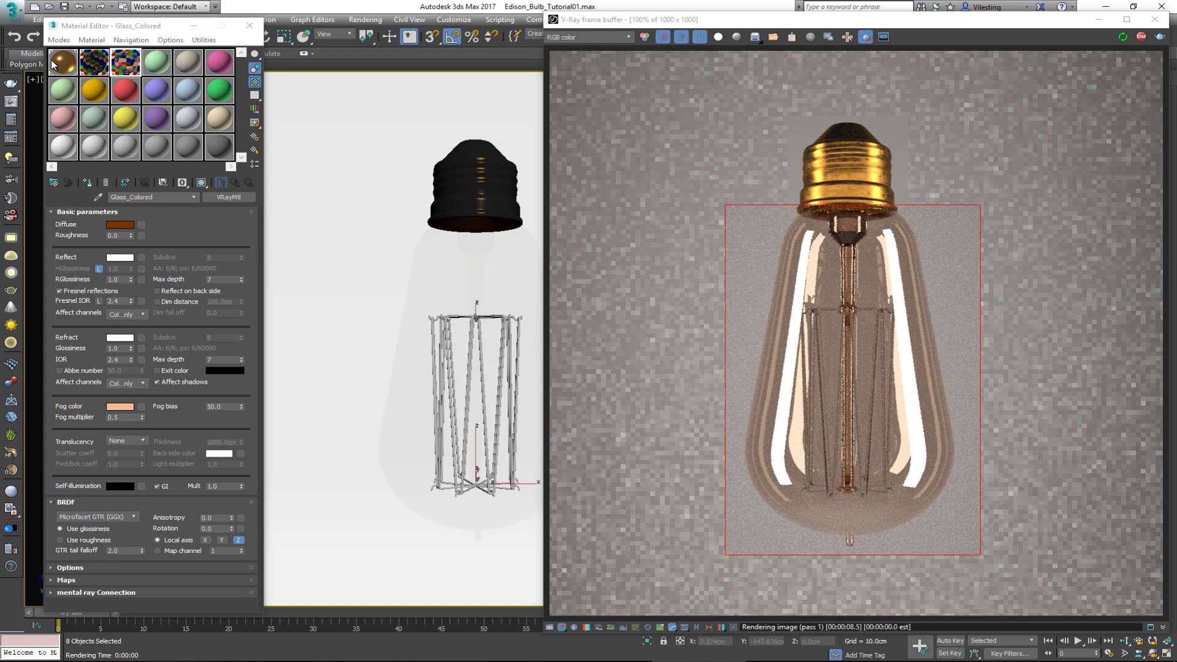
- Copy the Metal material to a new slot, rename the copy Metal_Copper, and assign it to the selected filament support wires
left_click_drag(65, 69, 69, 74)
left_click(65, 93)
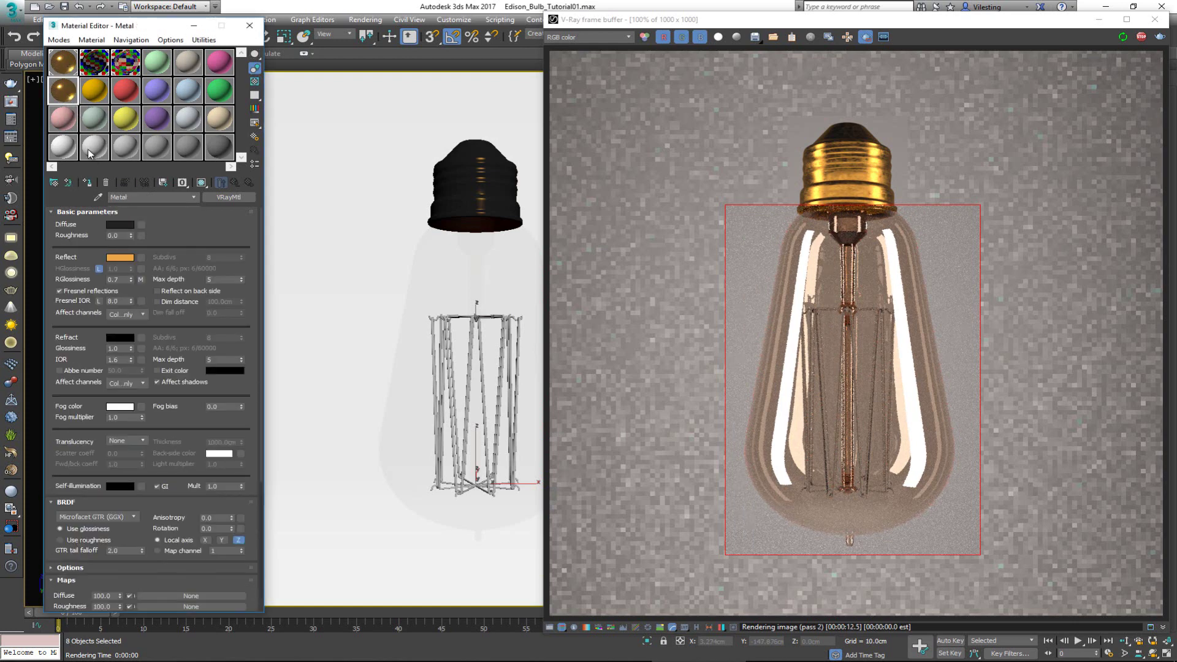
left_click(87, 182)
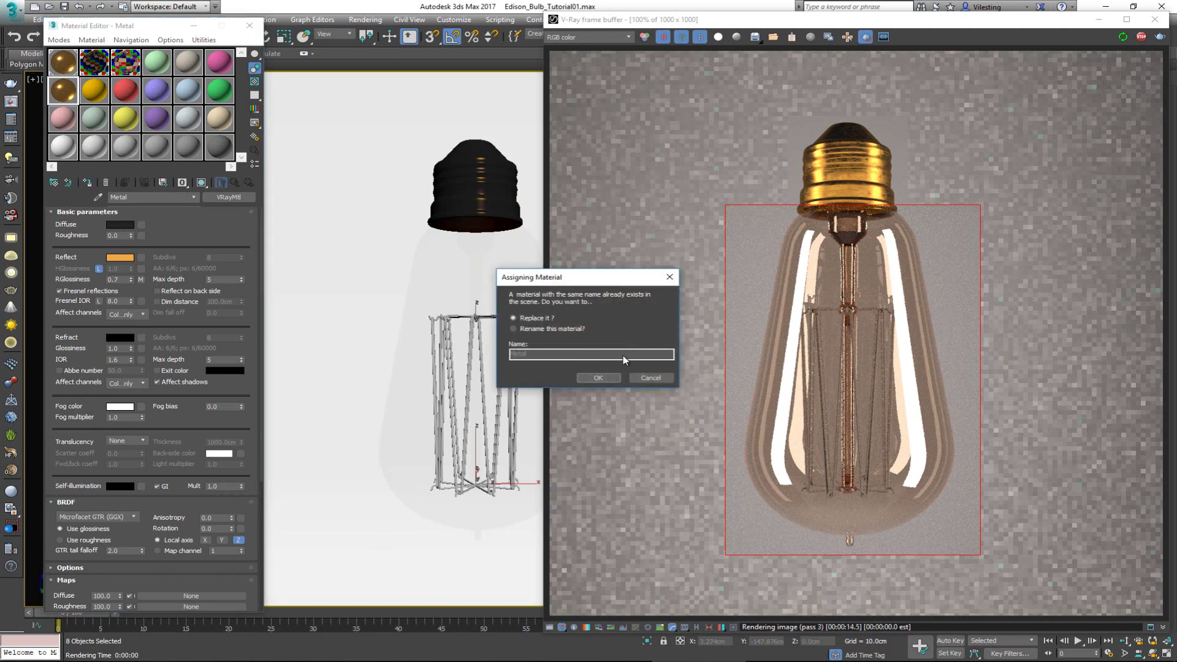
left_click(641, 379)
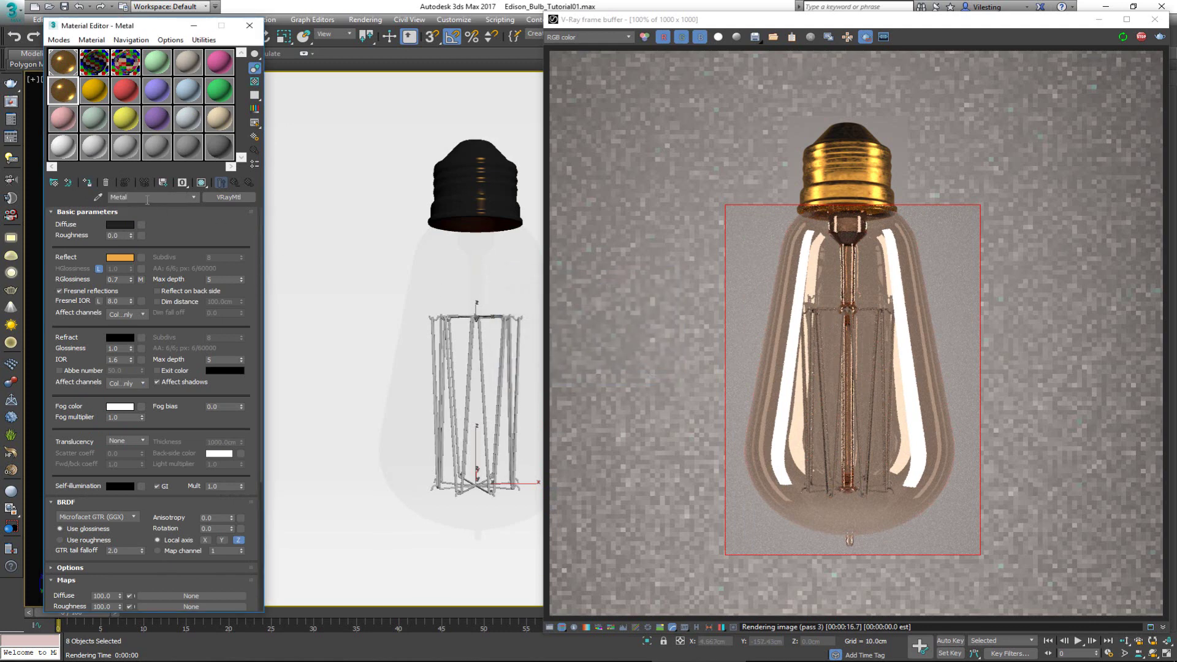
type("opper")
left_click(90, 182)
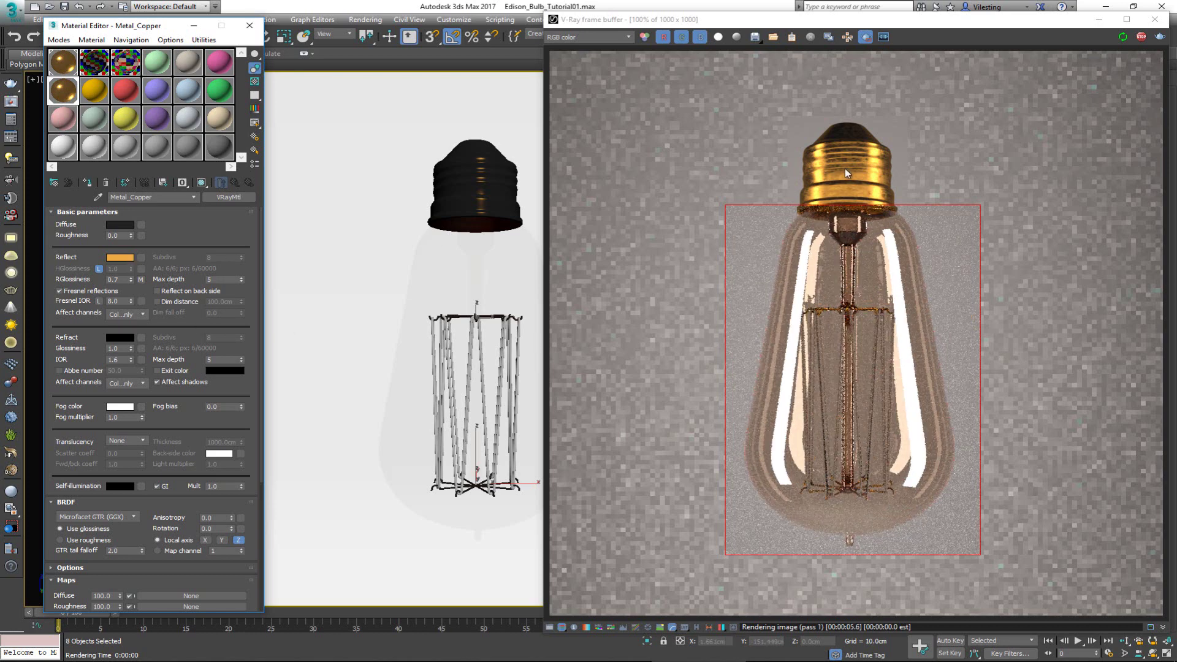
- Change the reflection color of Metal_Copper to a reddish copper orange
left_click(129, 257)
left_click_drag(254, 87, 252, 83)
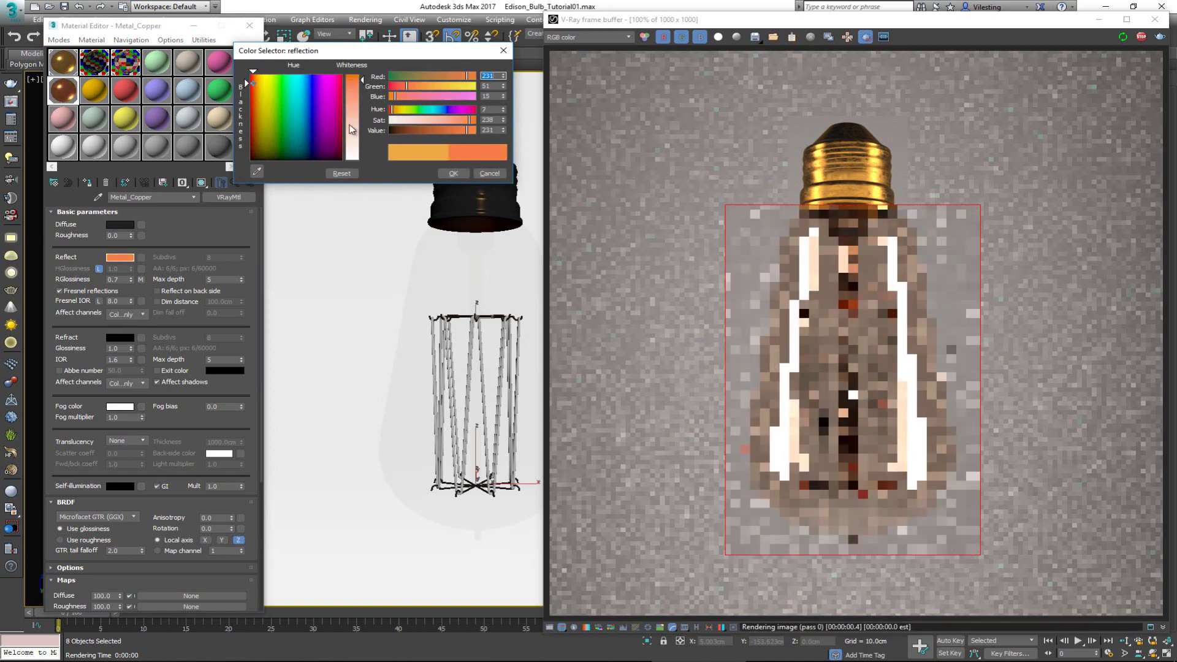
left_click(454, 174)
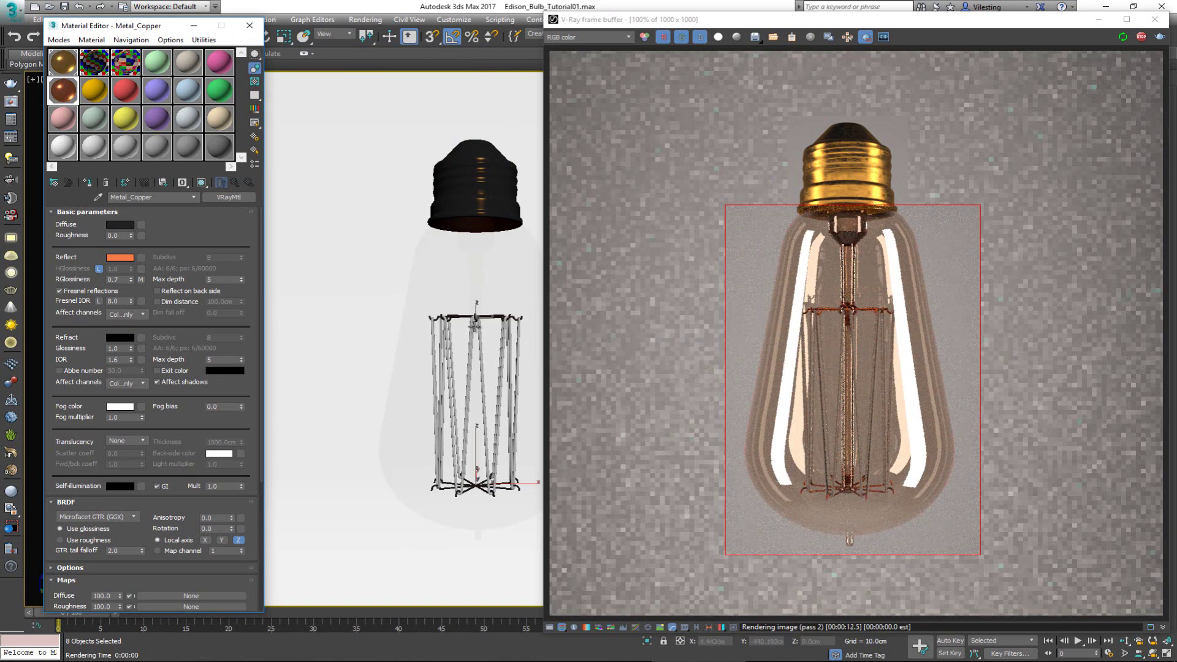
- Select the outer glass body, show its modifier stack, and return the viewport to shaded display
left_click(454, 284)
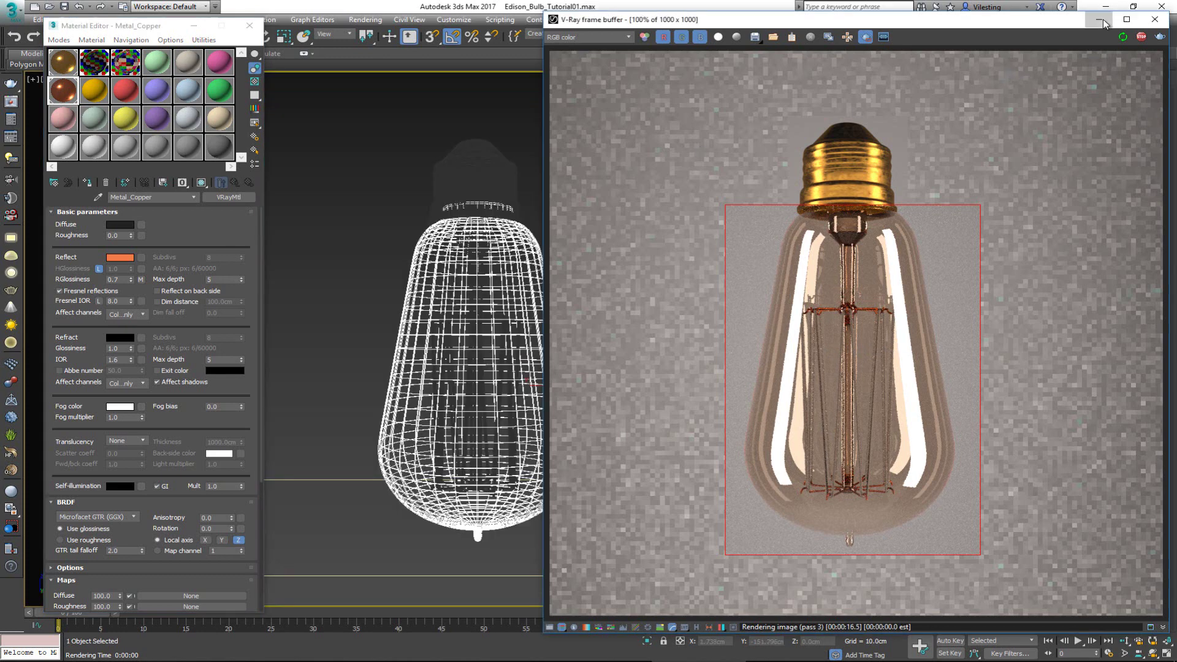
left_click(1102, 20)
left_click(975, 80)
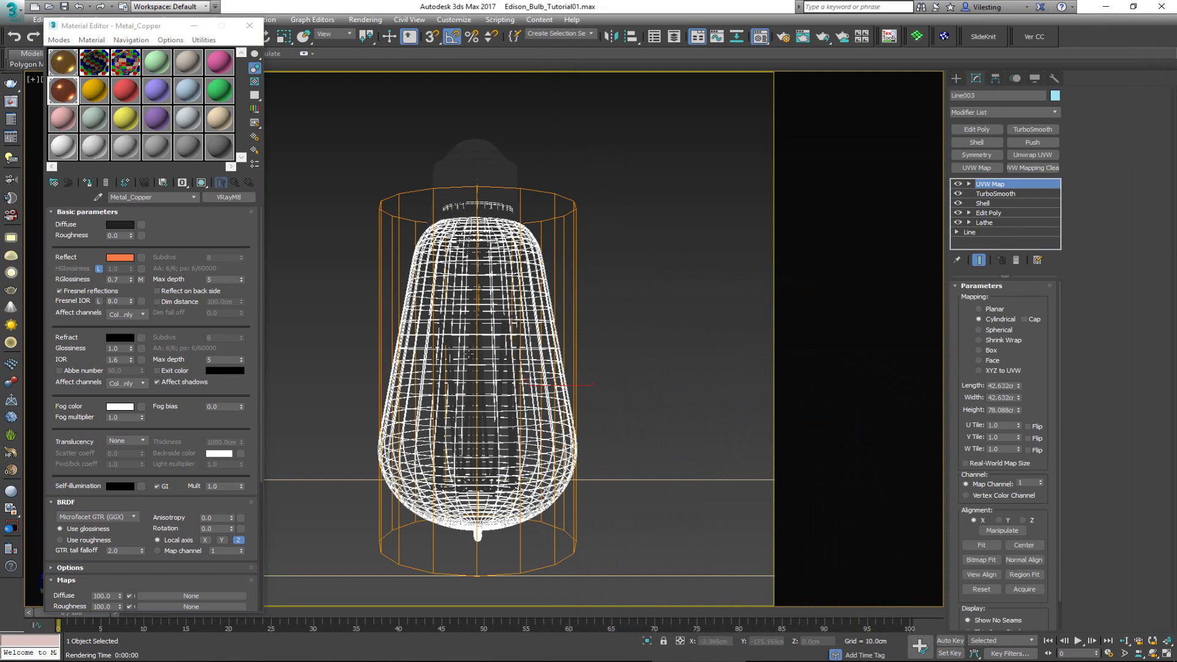
key("F3")
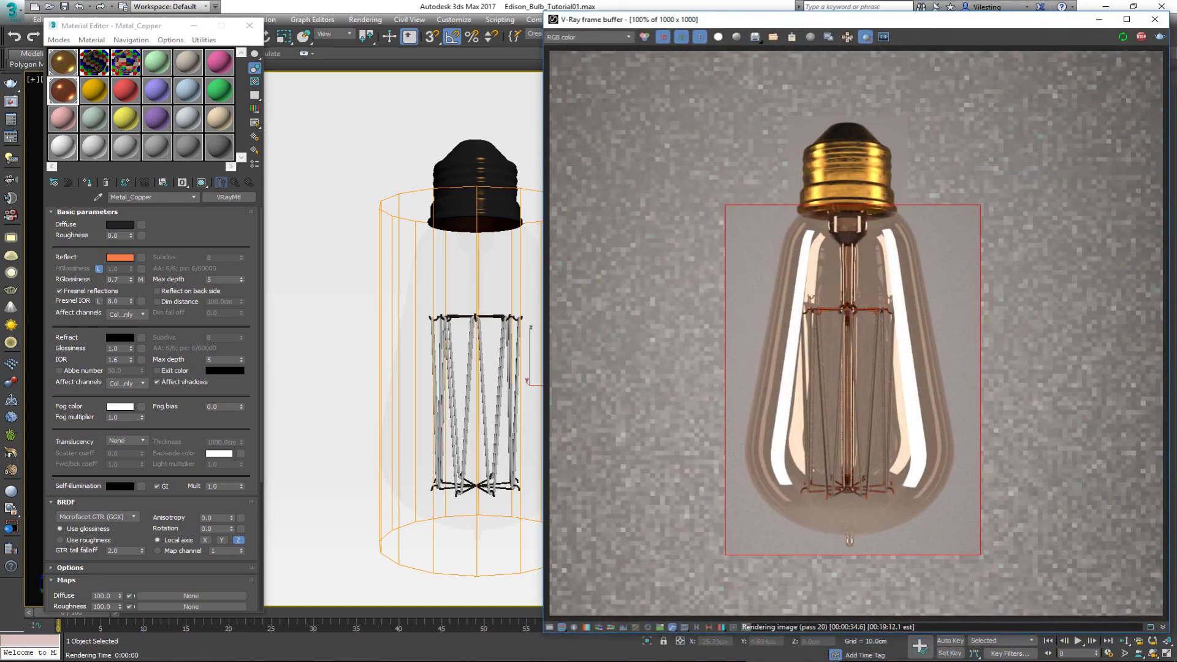
- Examine the glass body and its reflections in the Source07 reference photo to compare them with the render
key("alt+Tab")
scroll(302, 362, "up", 2)
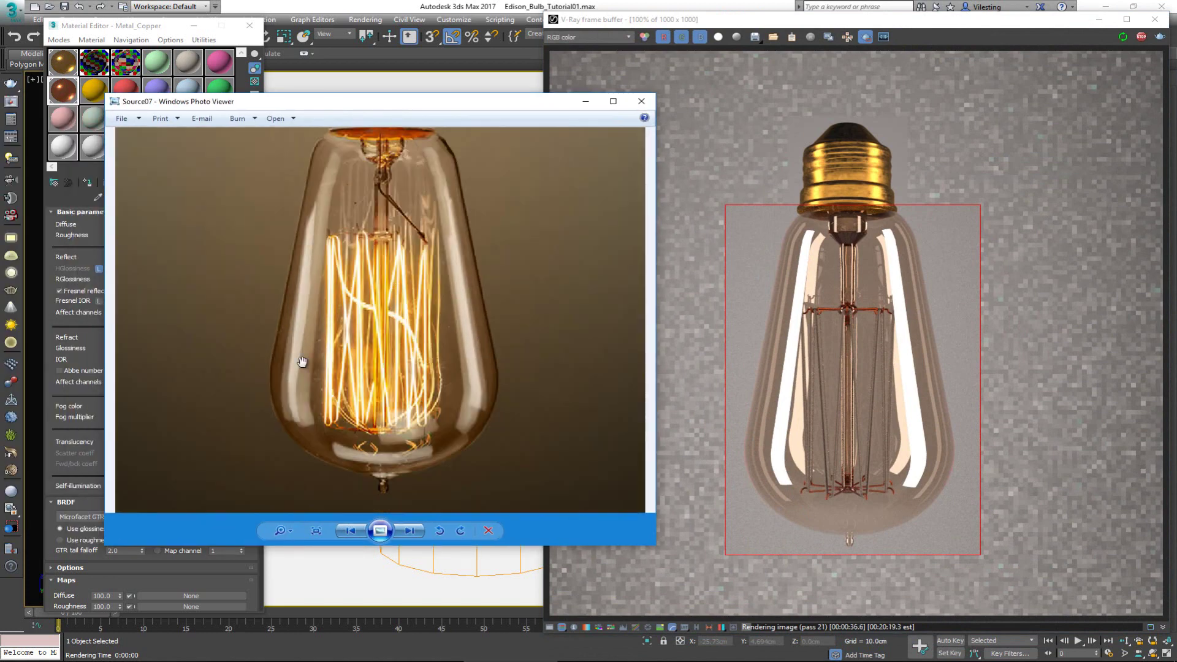
scroll(302, 361, "up", 1)
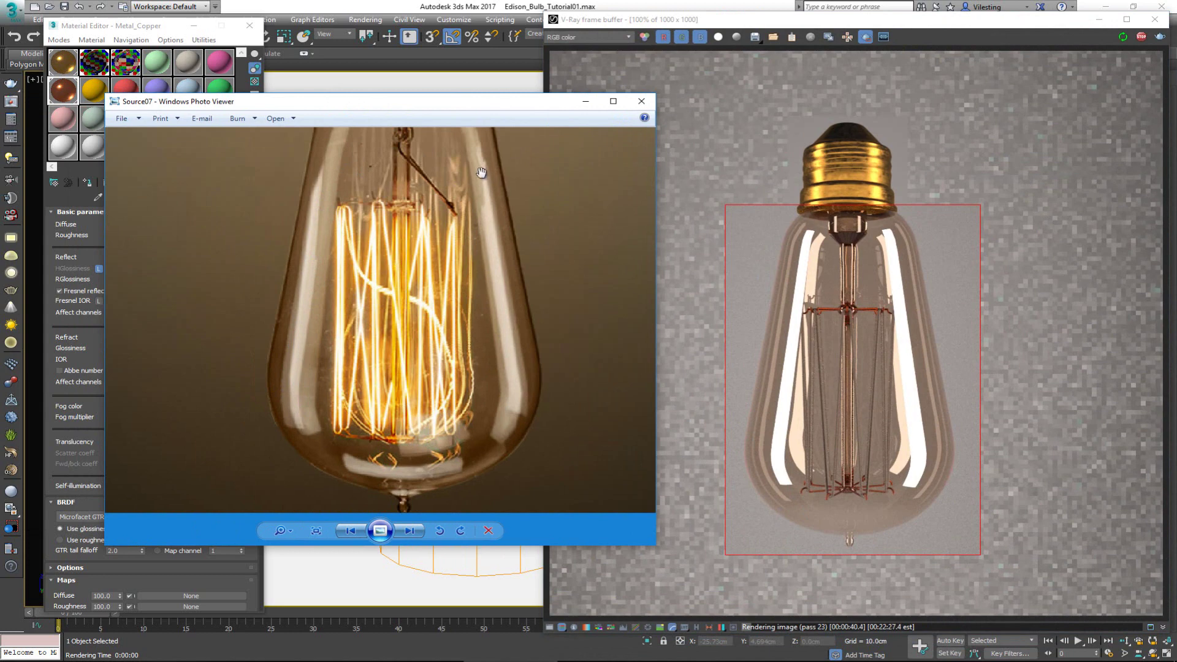
left_click_drag(481, 172, 476, 270)
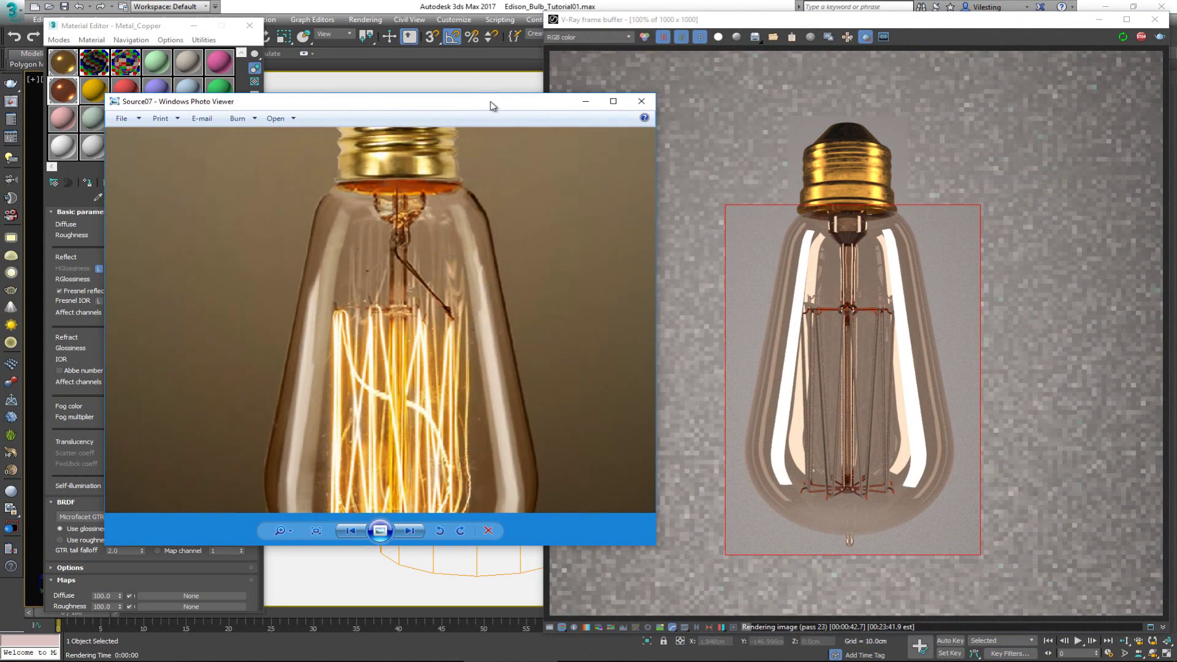
key("Escape")
- Add a Noise map to the bump channel of the Glass material
left_click(162, 363)
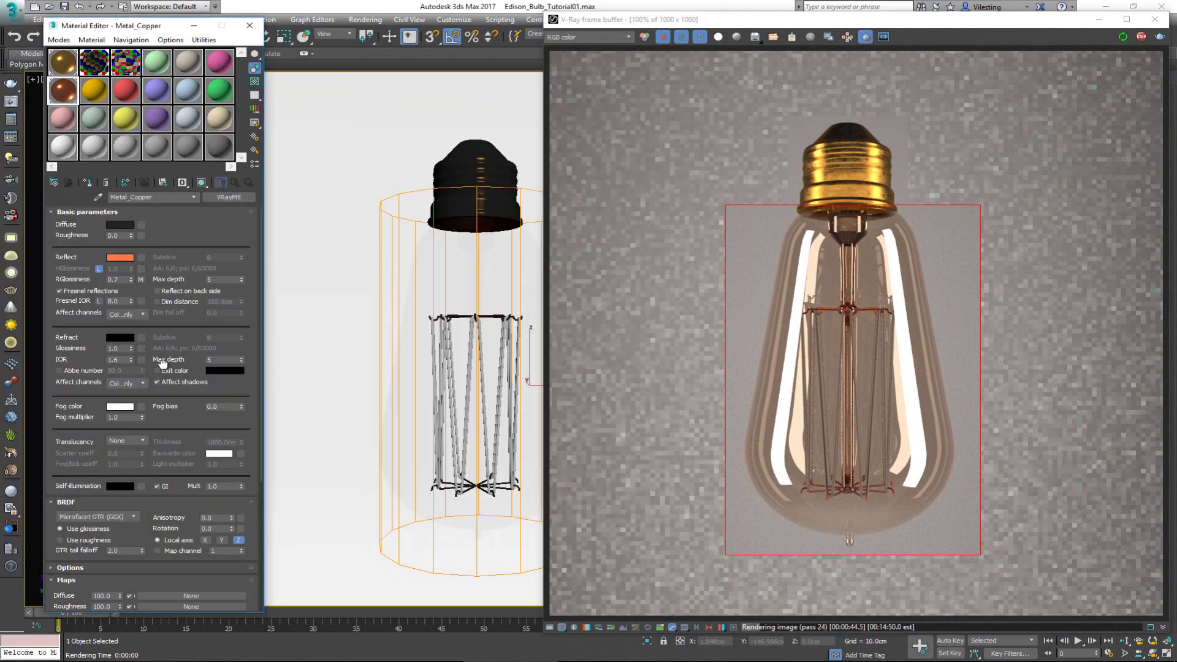
scroll(162, 363, "down", 5)
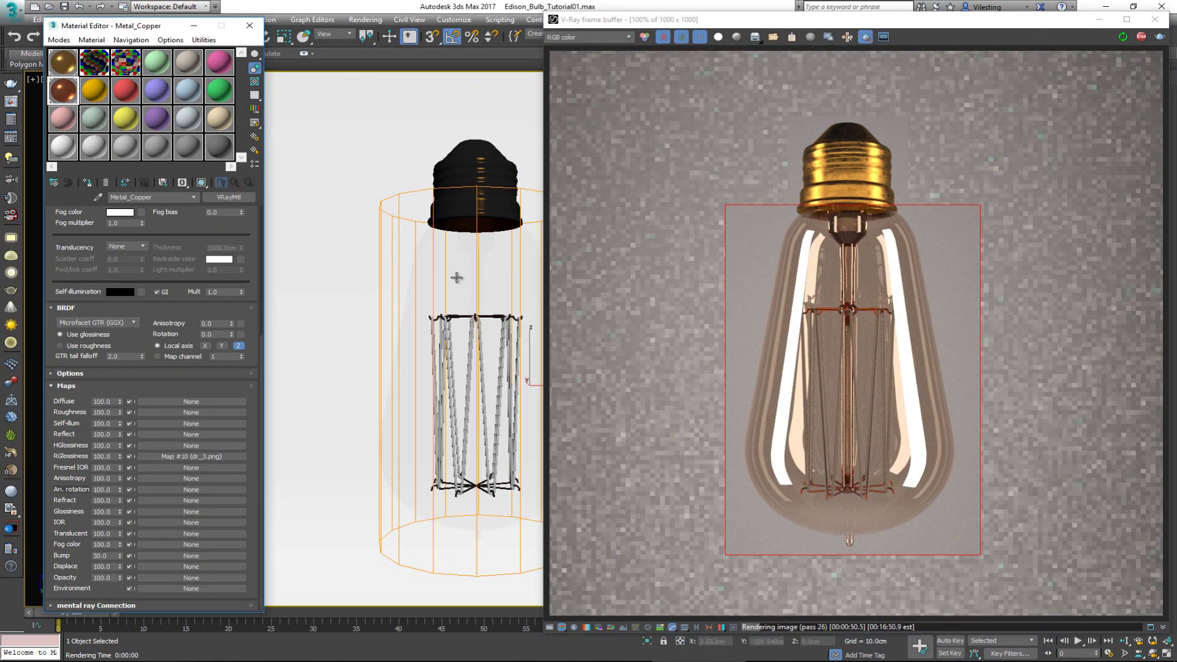
left_click(100, 72)
left_click(138, 385)
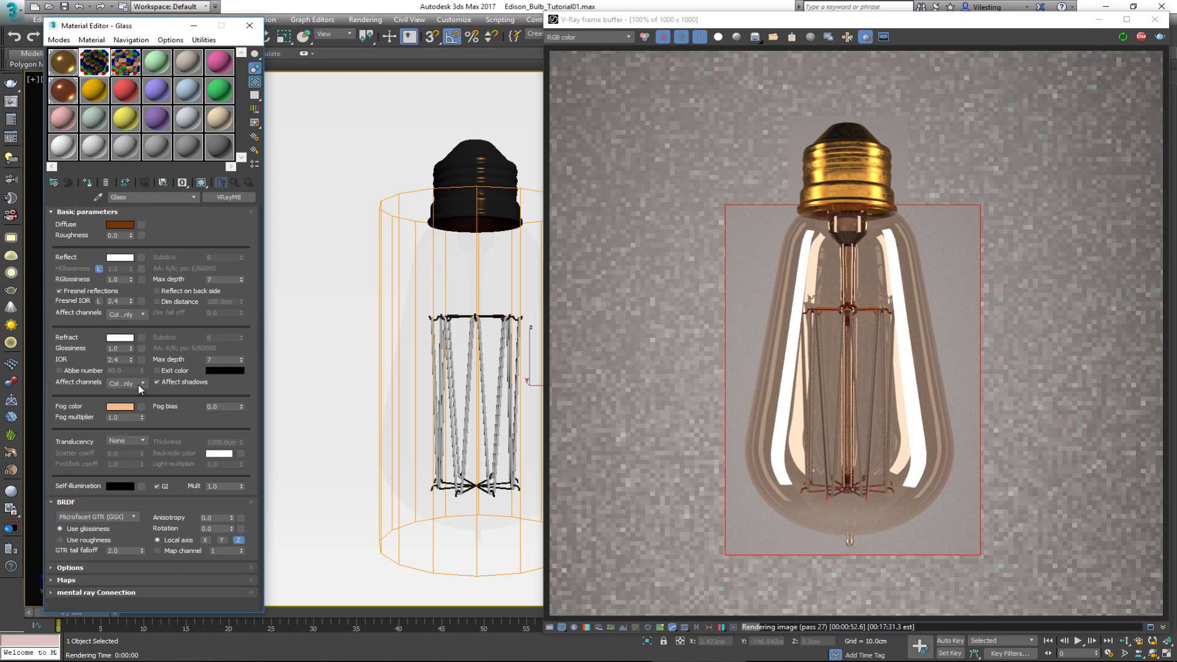
left_click(133, 579)
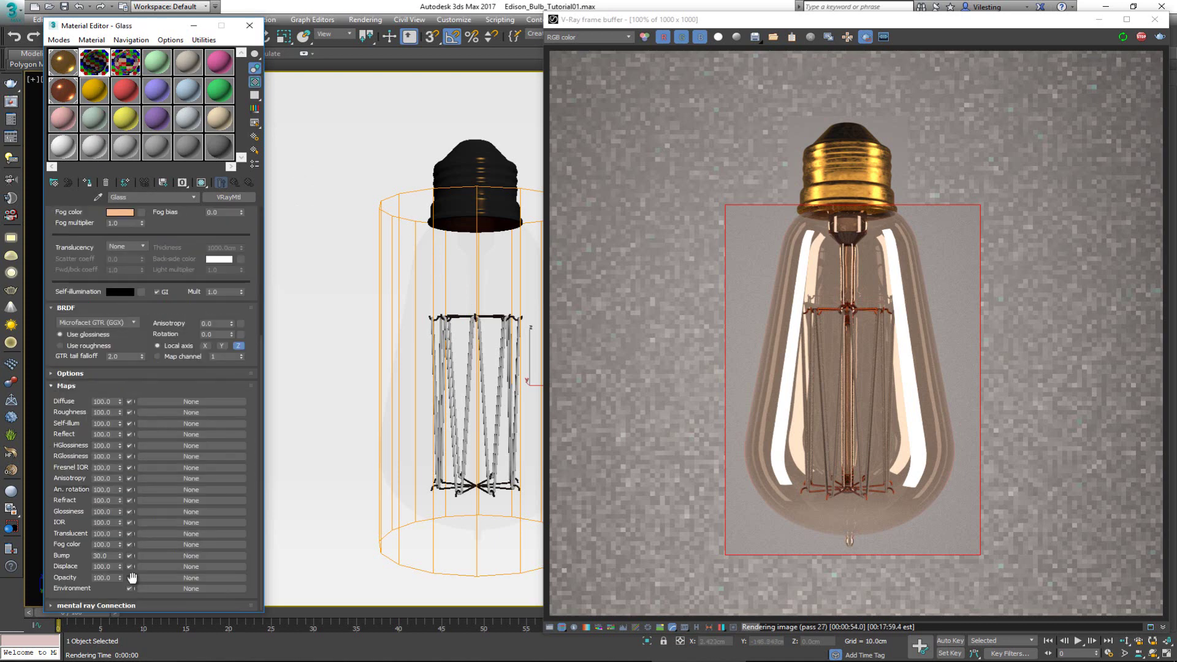
left_click(160, 554)
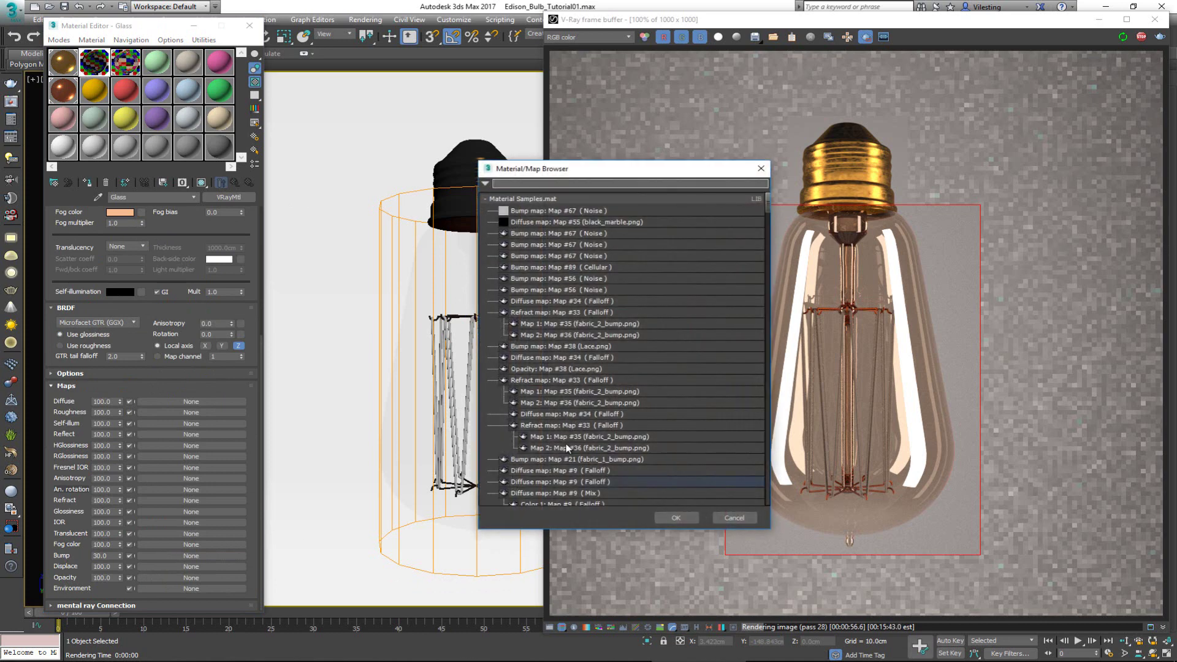
left_click(533, 200)
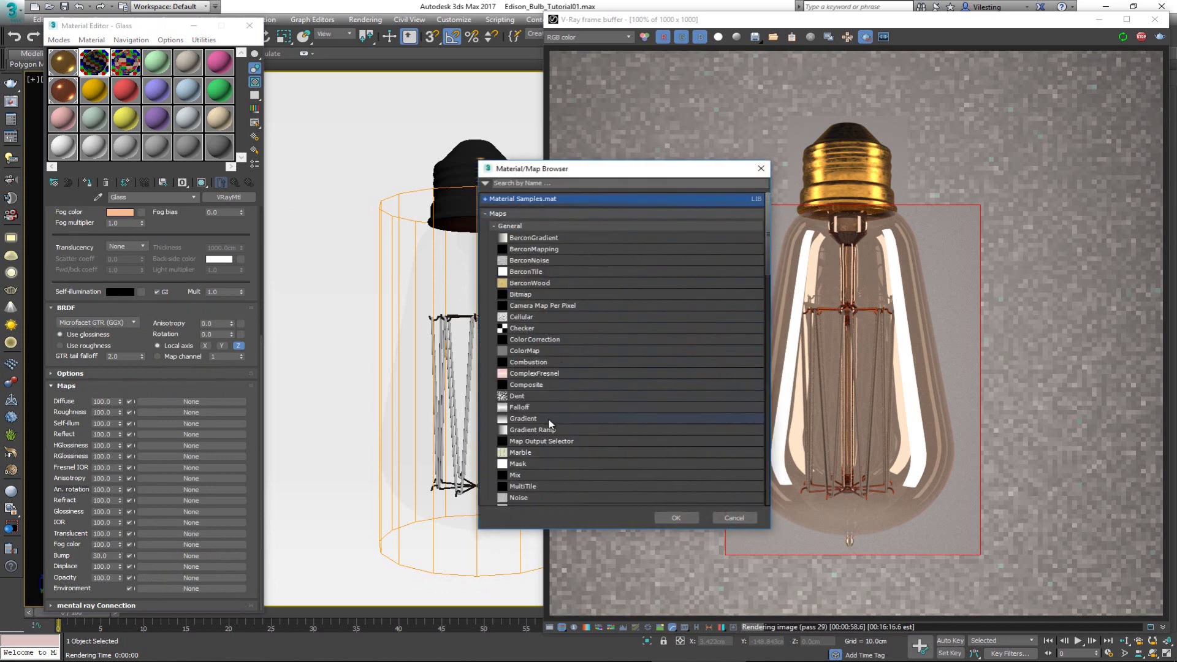
scroll(550, 423, "down", 2)
double_click(532, 470)
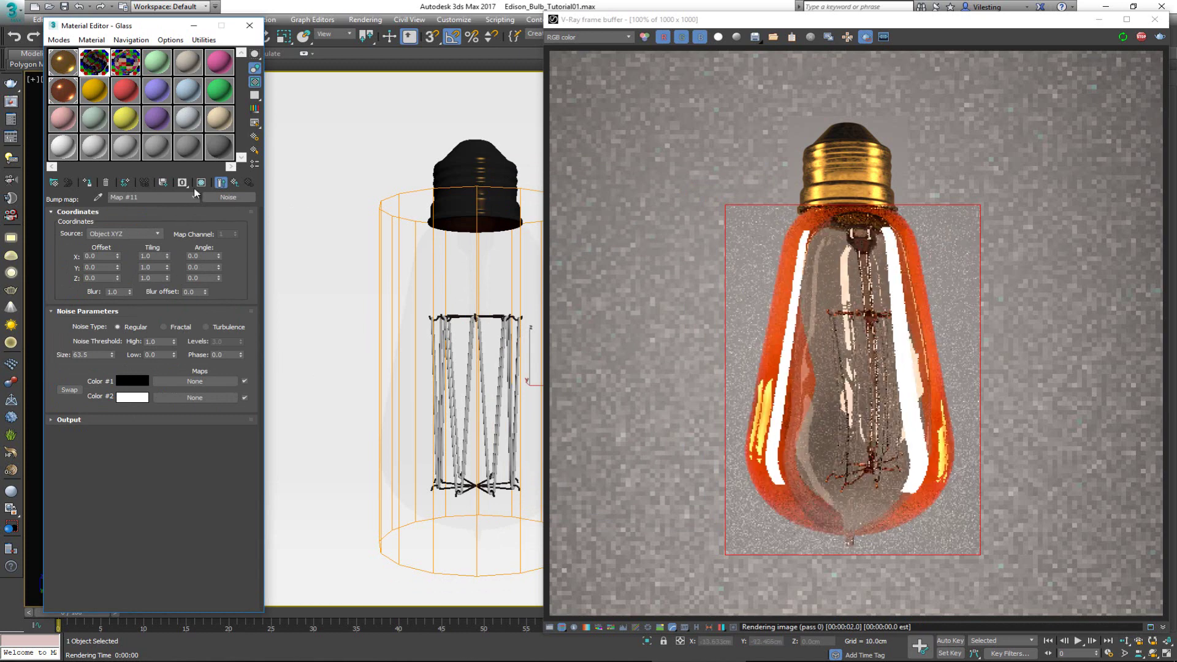
- Set the Glass material's bump amount to 1.0 and the size of its Noise map to 0.3
left_click(239, 184)
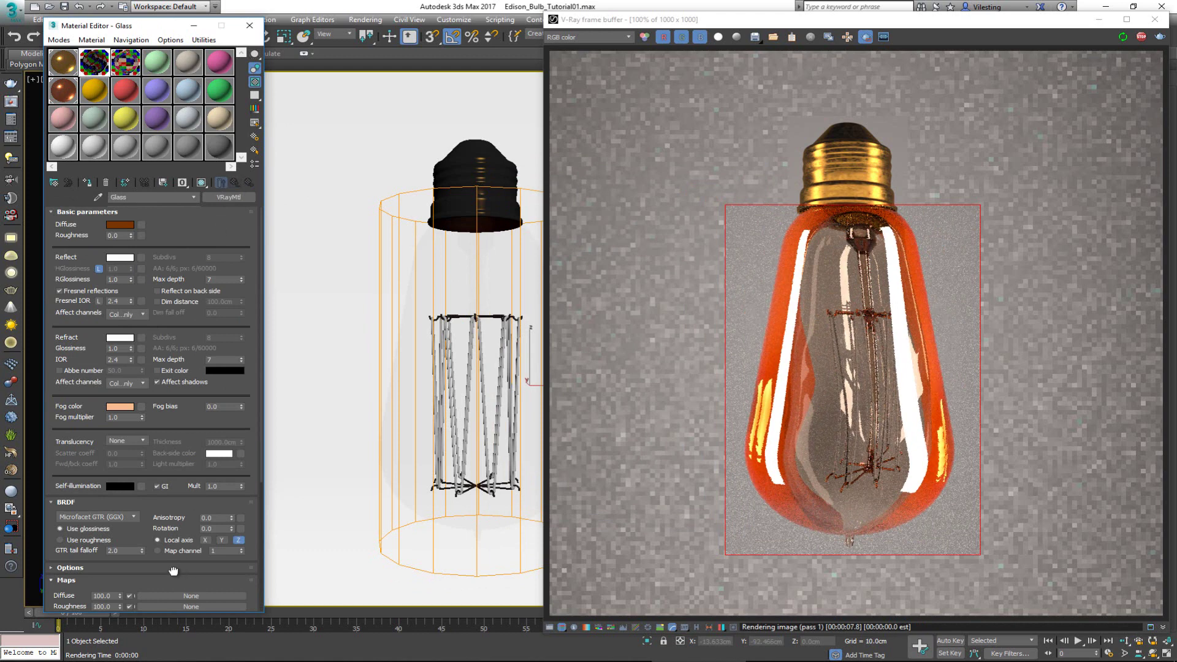
scroll(175, 575, "down", 5)
double_click(114, 556)
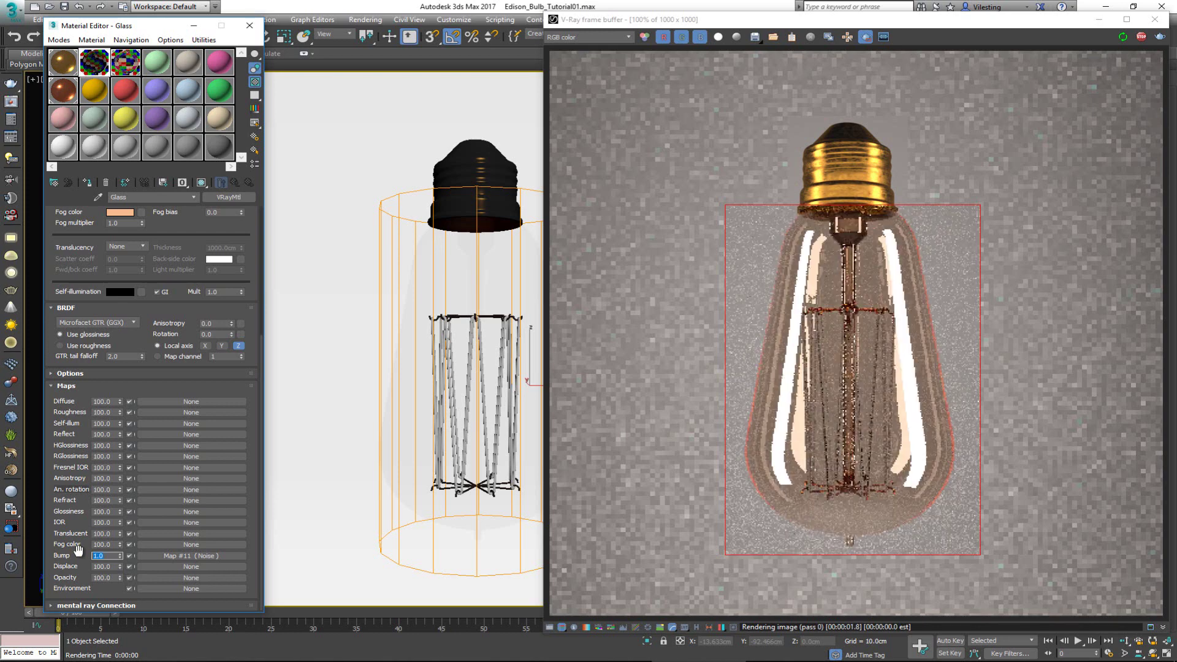
left_click(191, 556)
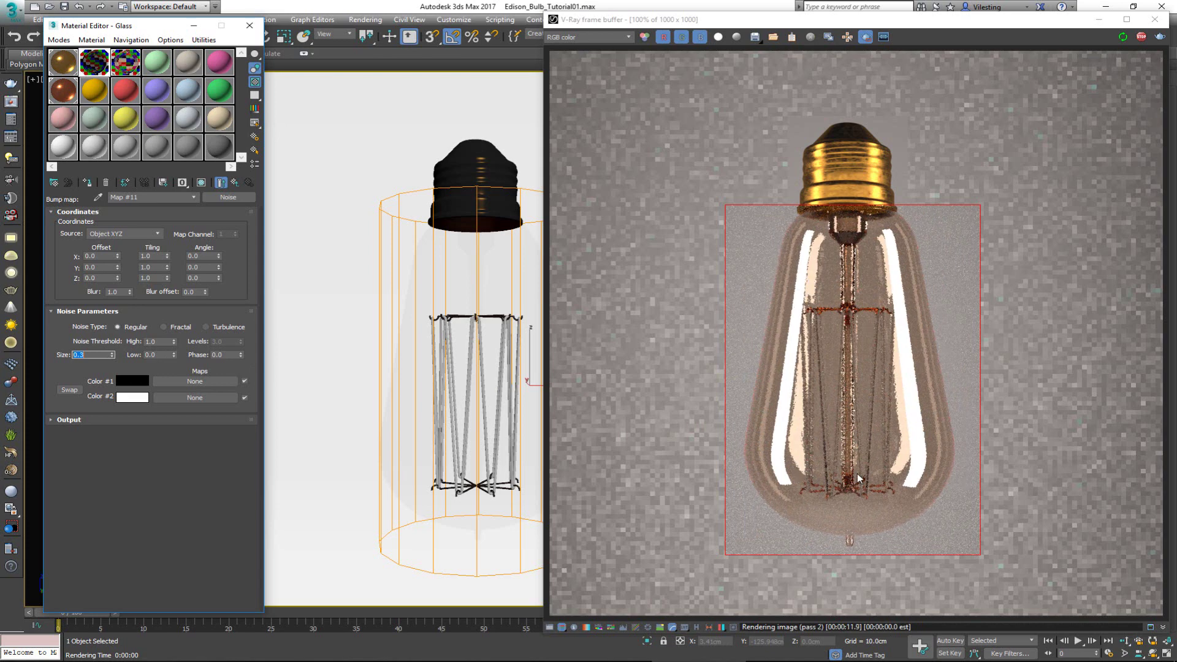
- Inspect the effect of the noise bump on the rendered glass and filament, both up close and at reduced size
scroll(902, 457, "up", 2)
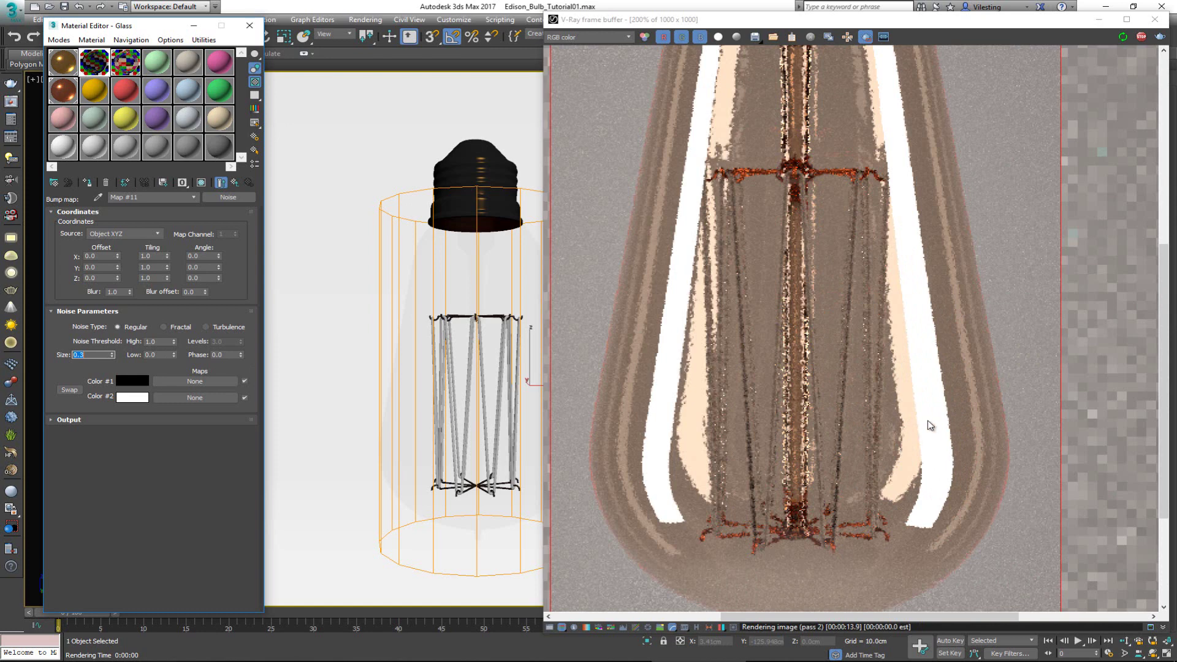
middle_click_drag(705, 207, 704, 406)
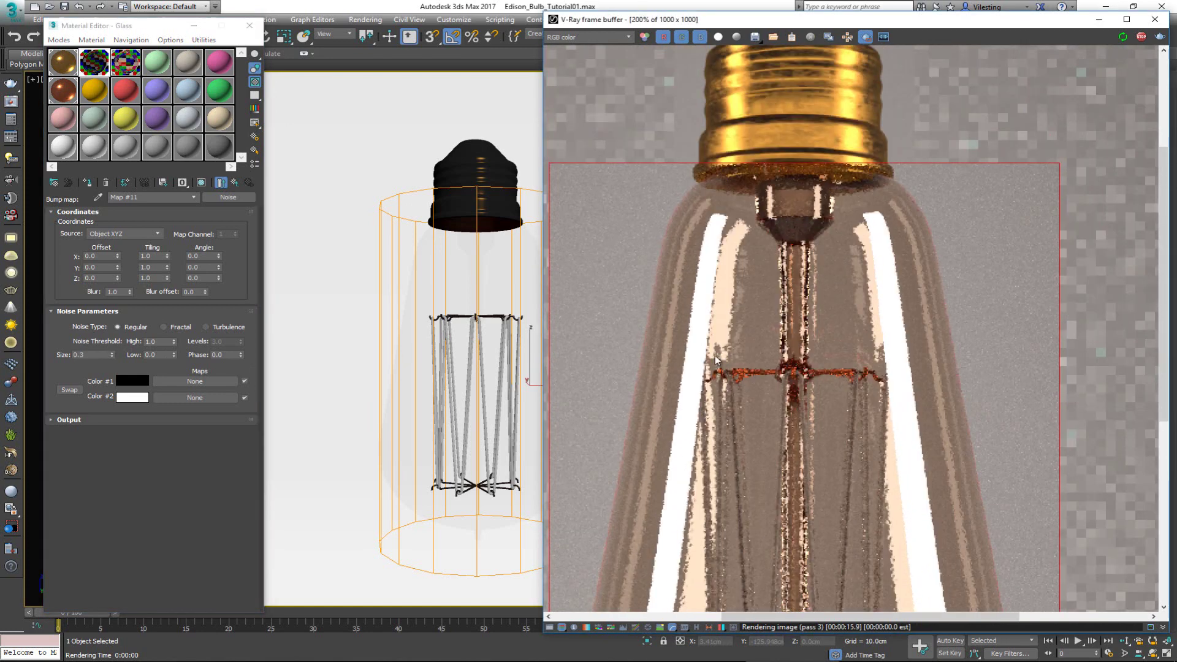
middle_click_drag(716, 360, 718, 297)
scroll(755, 305, "down", 2)
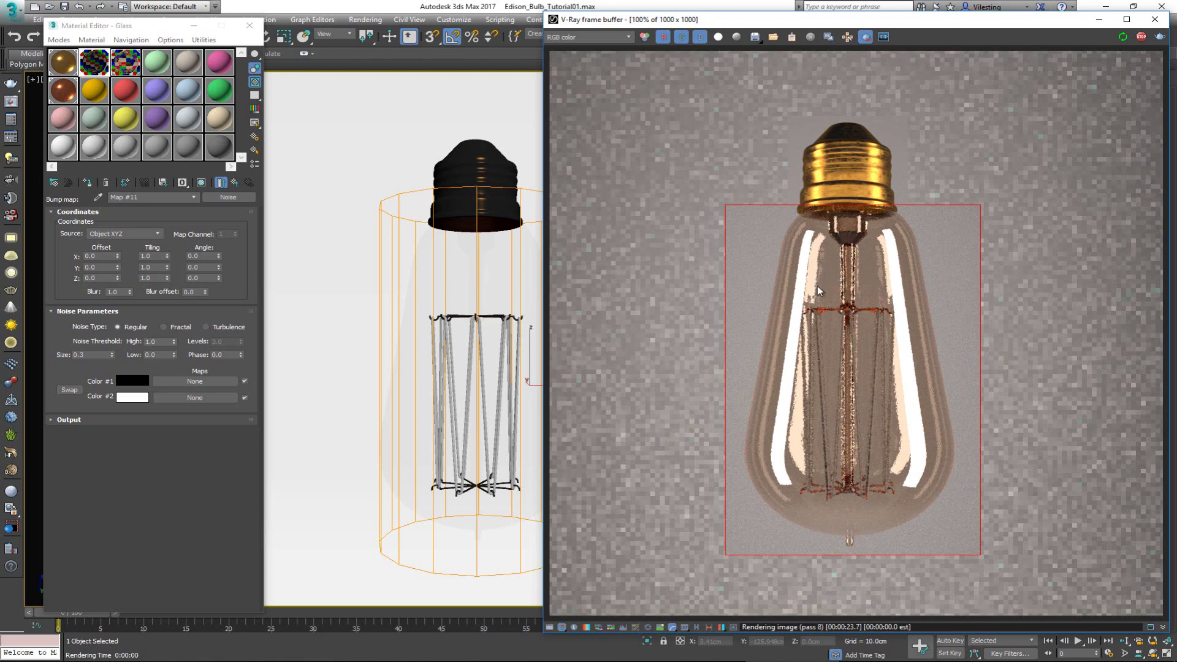
scroll(882, 256, "down", 2)
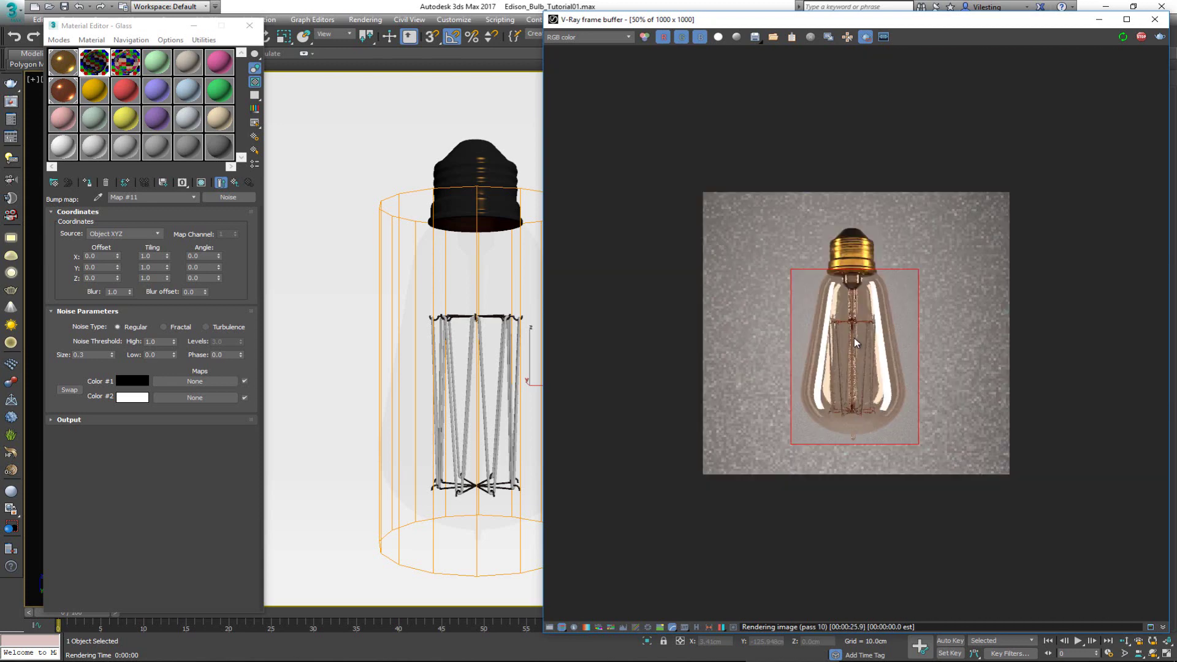
scroll(896, 217, "up", 2)
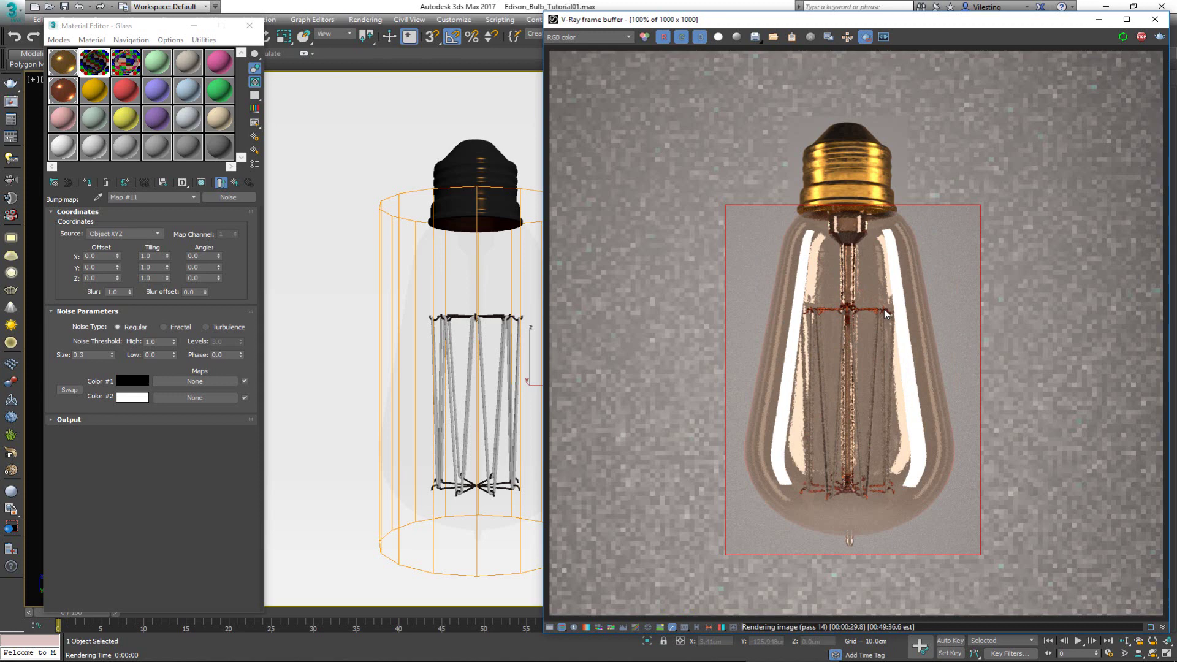
- Select the zigzag filament wire inside the bulb, using wireframe display to pick it
left_click(482, 349)
left_click(482, 349)
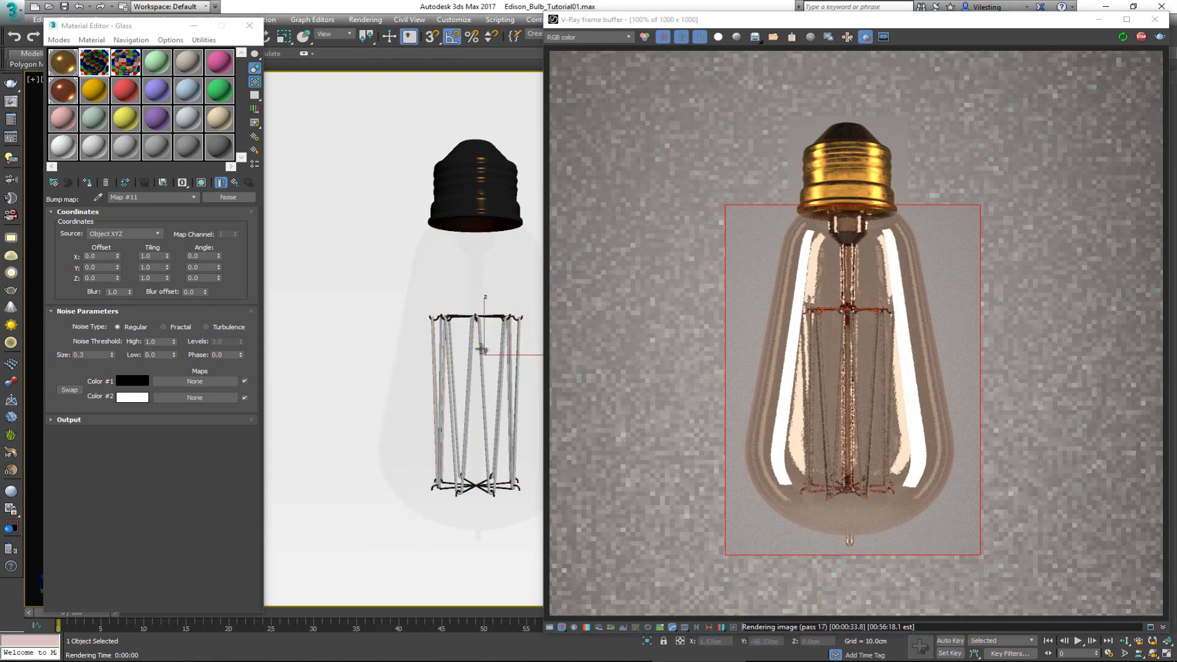
key("F3")
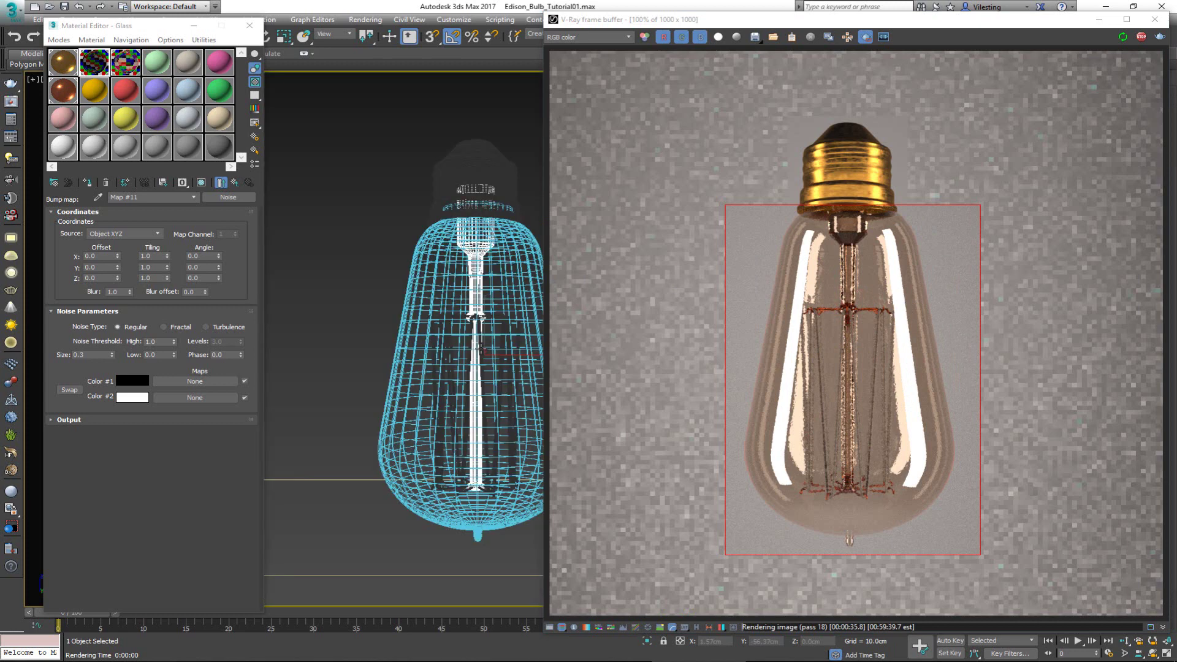
left_click(496, 361)
left_click(504, 370)
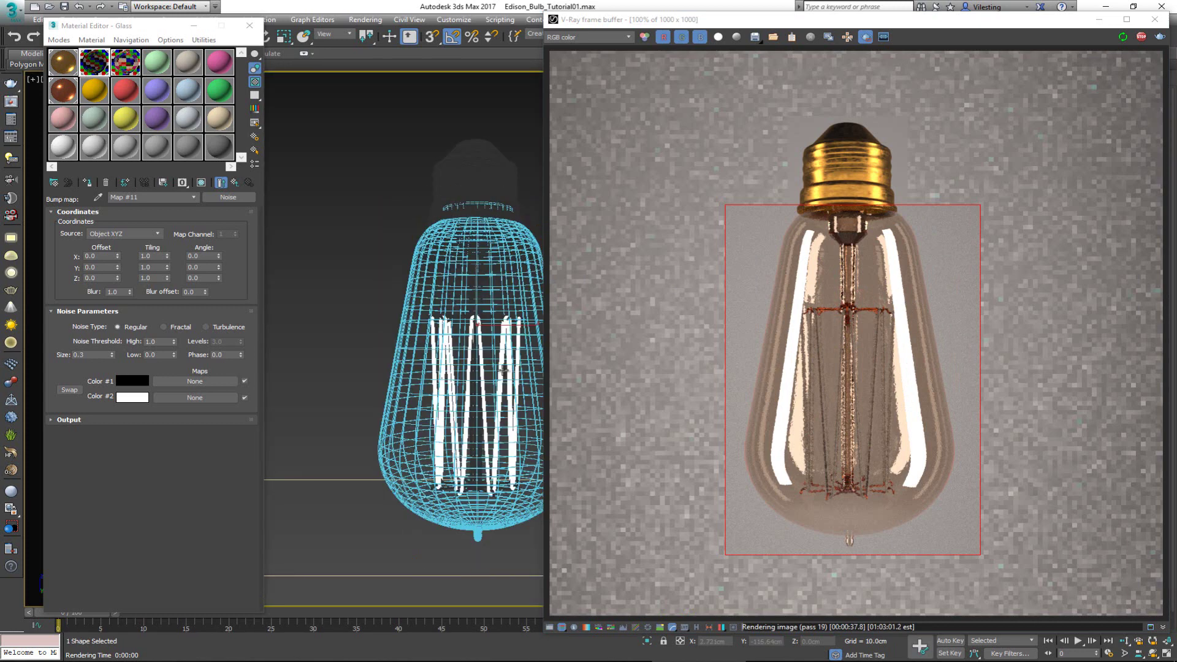
key("F3")
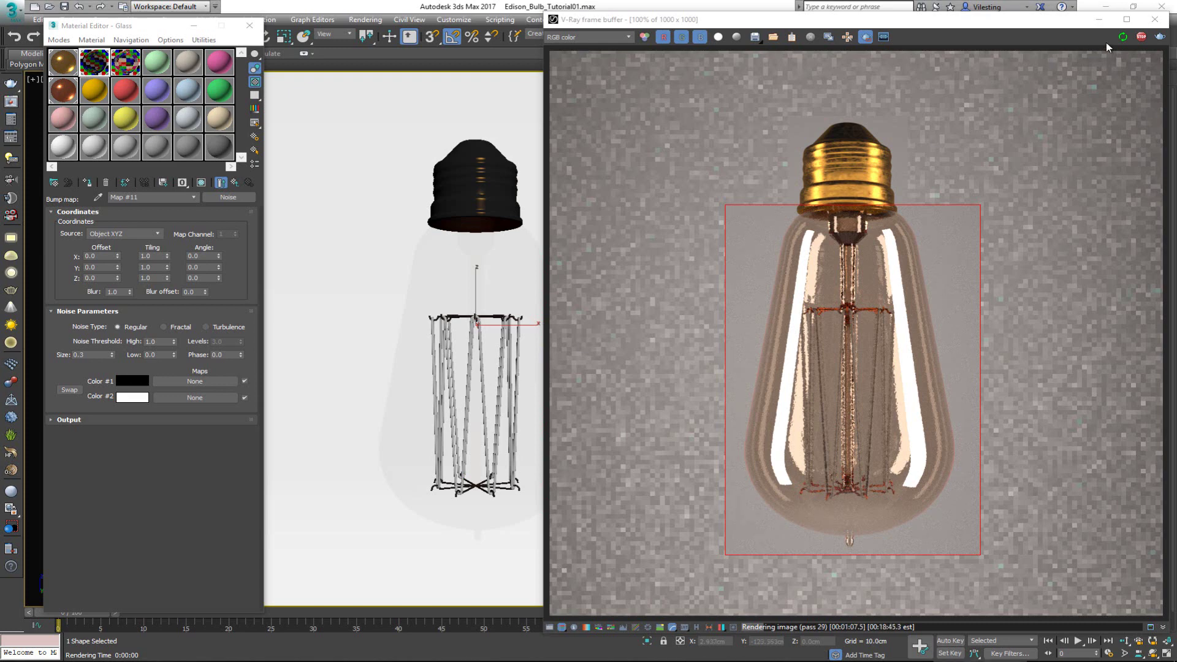
- Stop the interactive render and isolate the selected filament wire for a closer view
left_click(1143, 38)
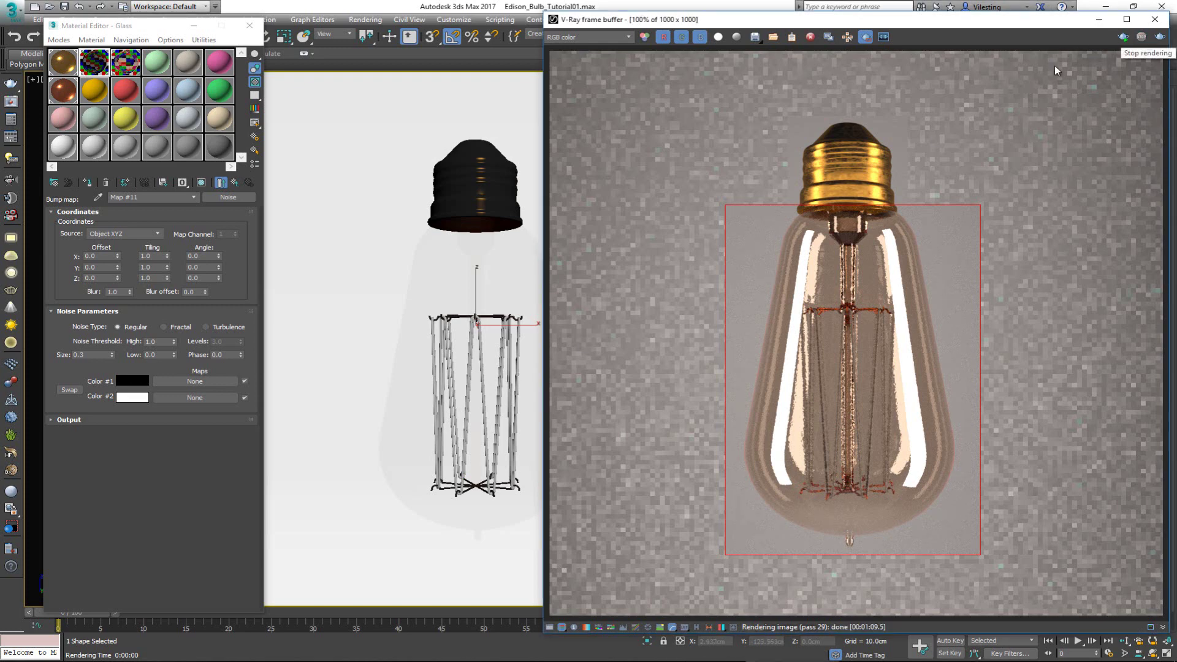
left_click(480, 355)
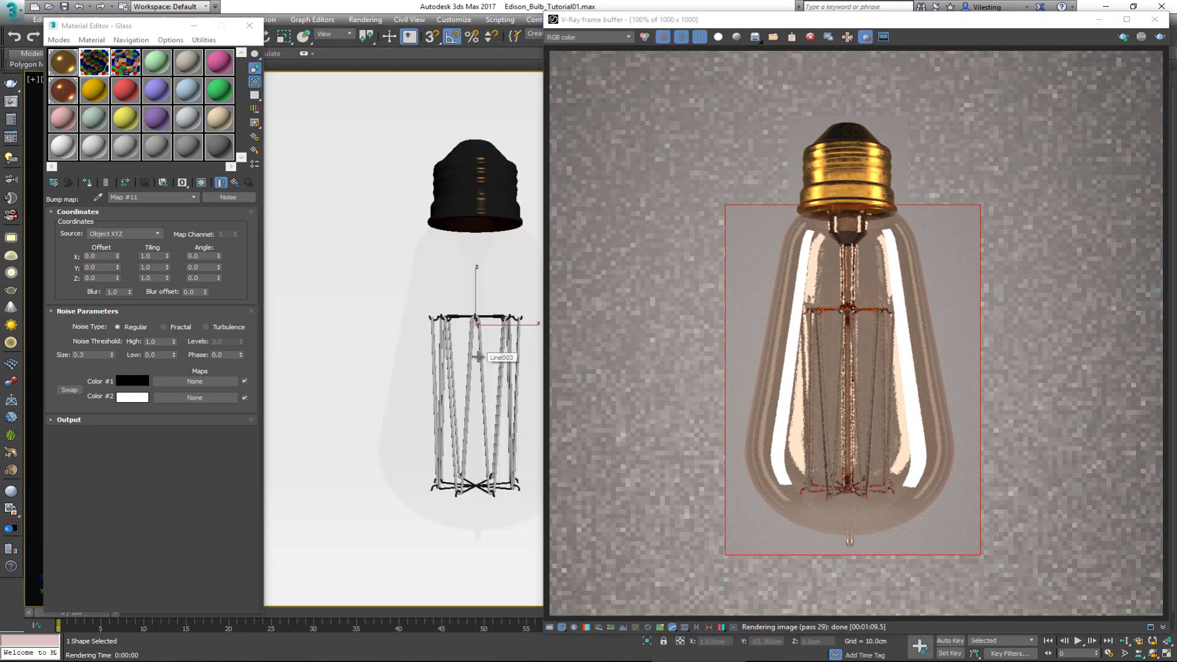
key("alt+q")
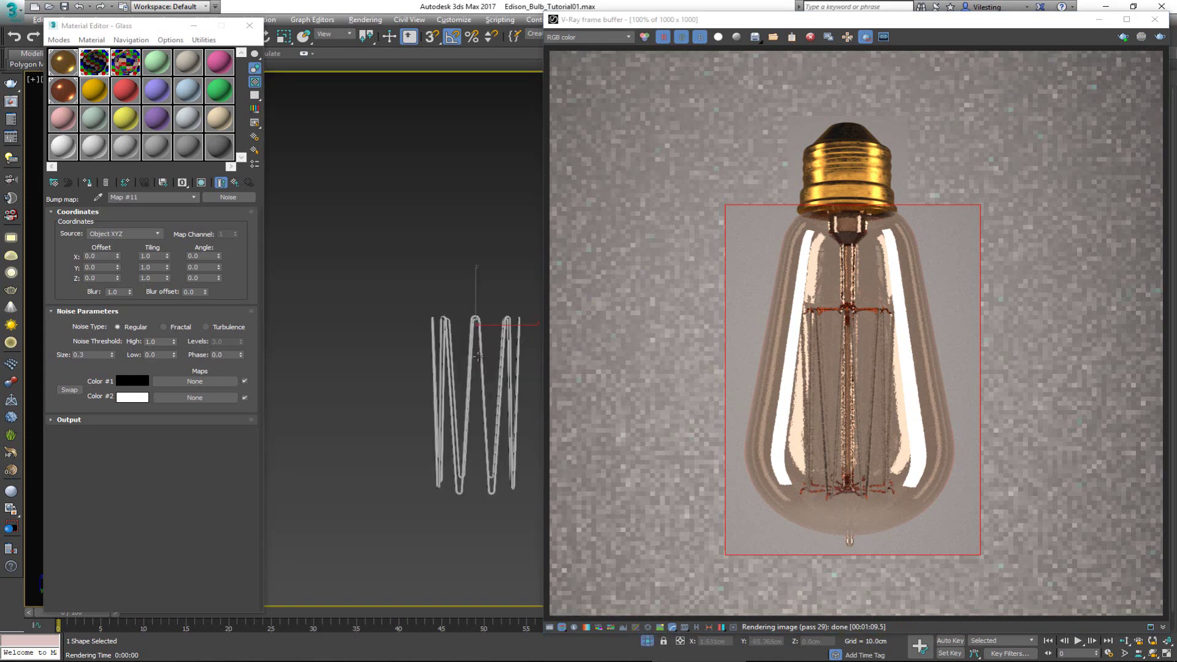
scroll(477, 356, "up", 4)
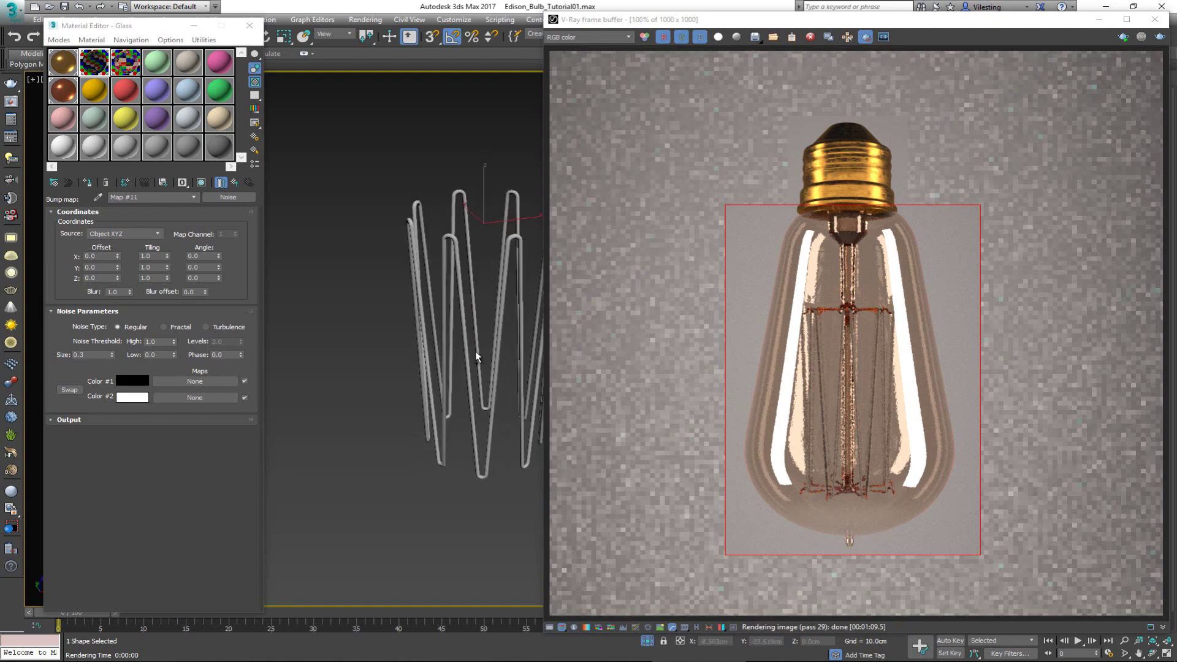
- Put away the frame buffer and Material Editor and inspect the isolated filament wire from several angles and distances
left_click(1155, 19)
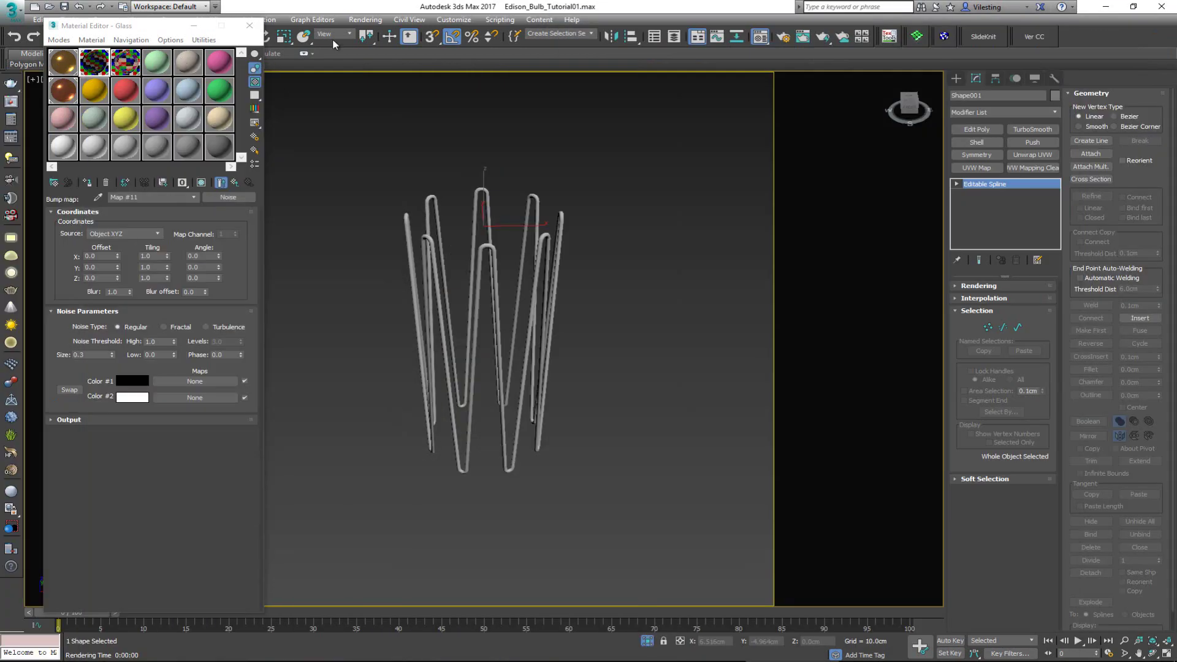
left_click(249, 26)
middle_click_drag(322, 130, 388, 246, "alt")
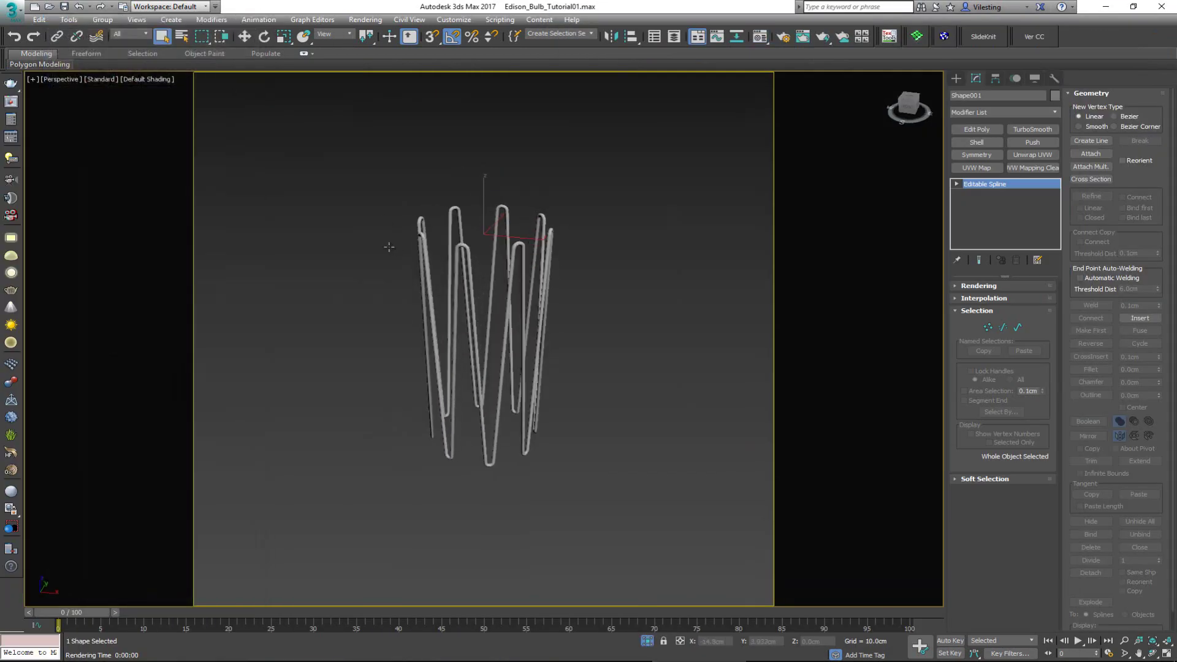
scroll(489, 233, "up", 4)
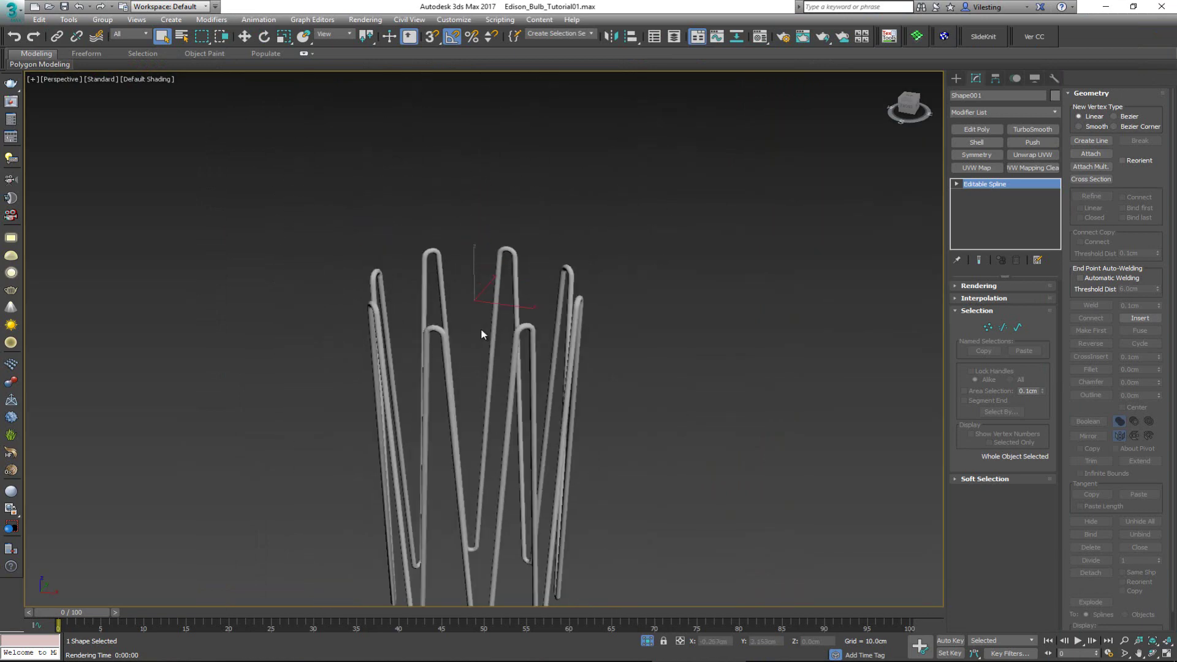
middle_click_drag(482, 334, 467, 225, "alt")
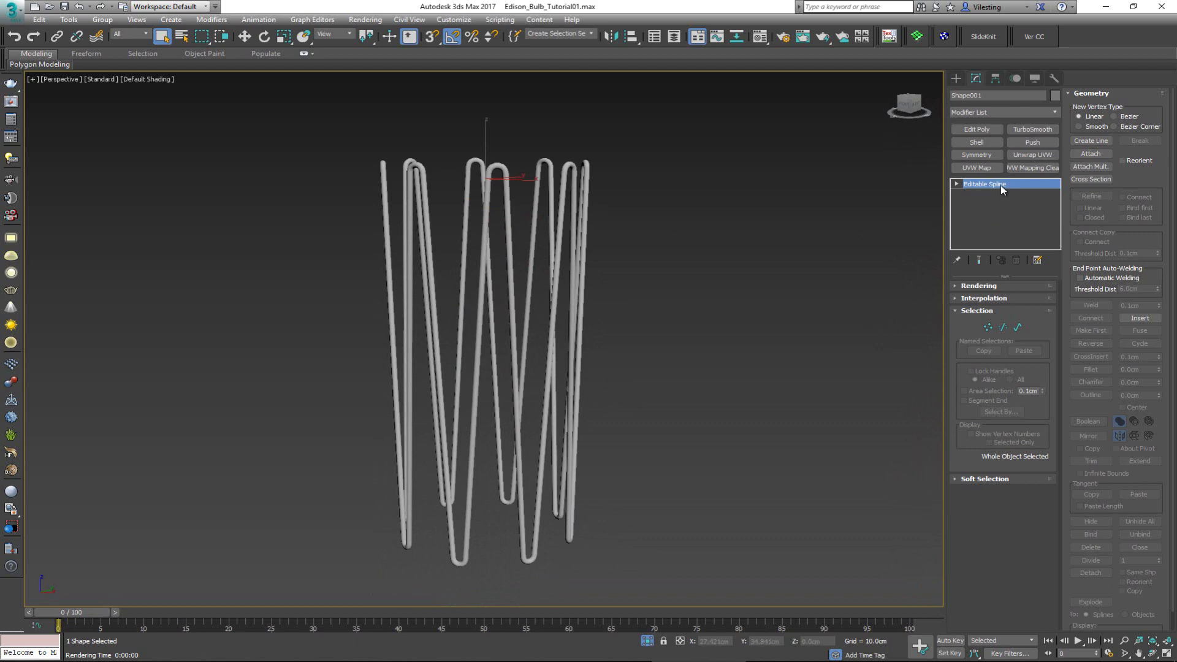
middle_click_drag(713, 239, 649, 268, "alt")
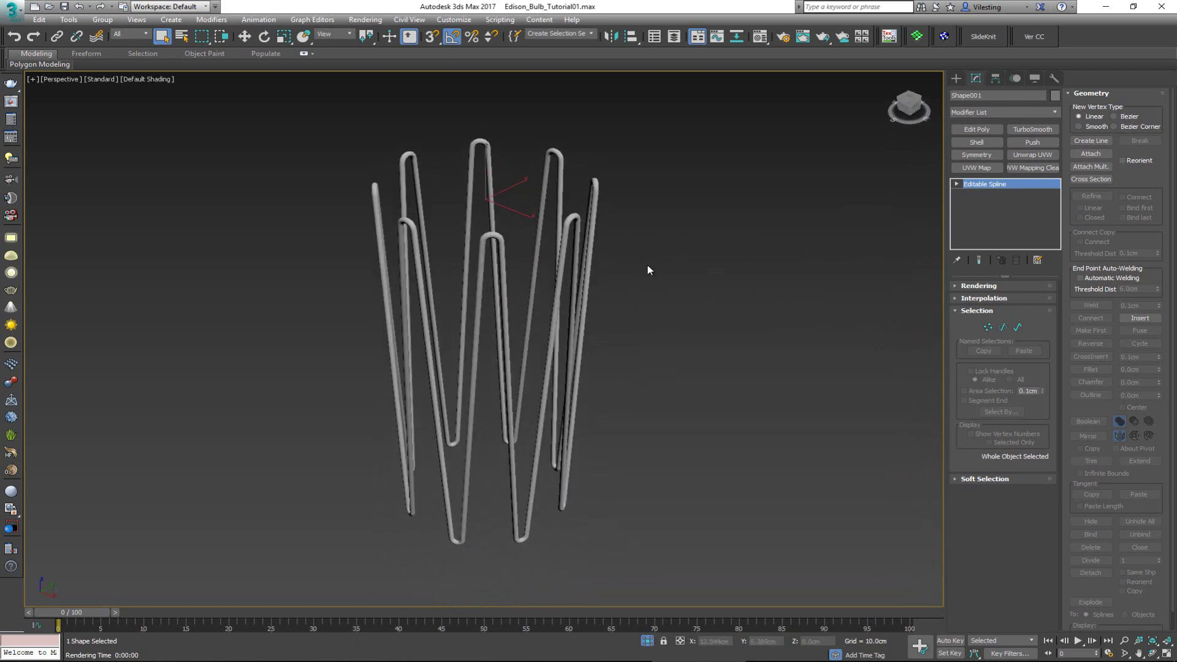
scroll(499, 239, "up", 5)
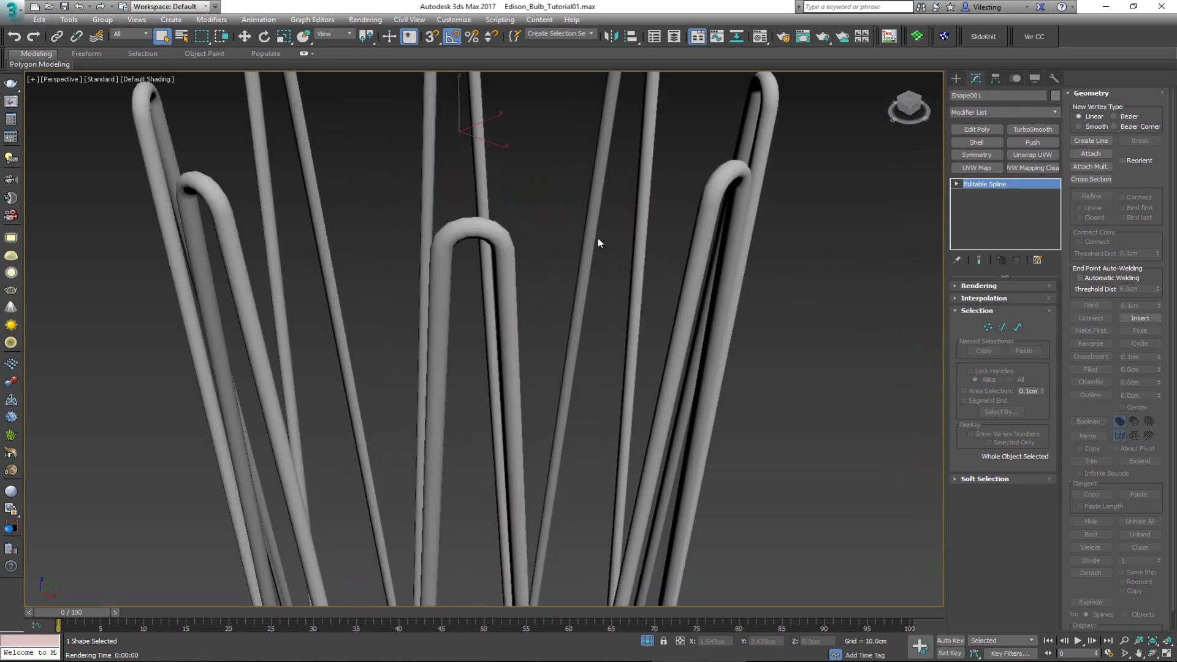
scroll(511, 255, "down", 5)
- Examine the filament's mesh with edged faces and its spline rendering settings, including the generated mapping coordinates
key("F4")
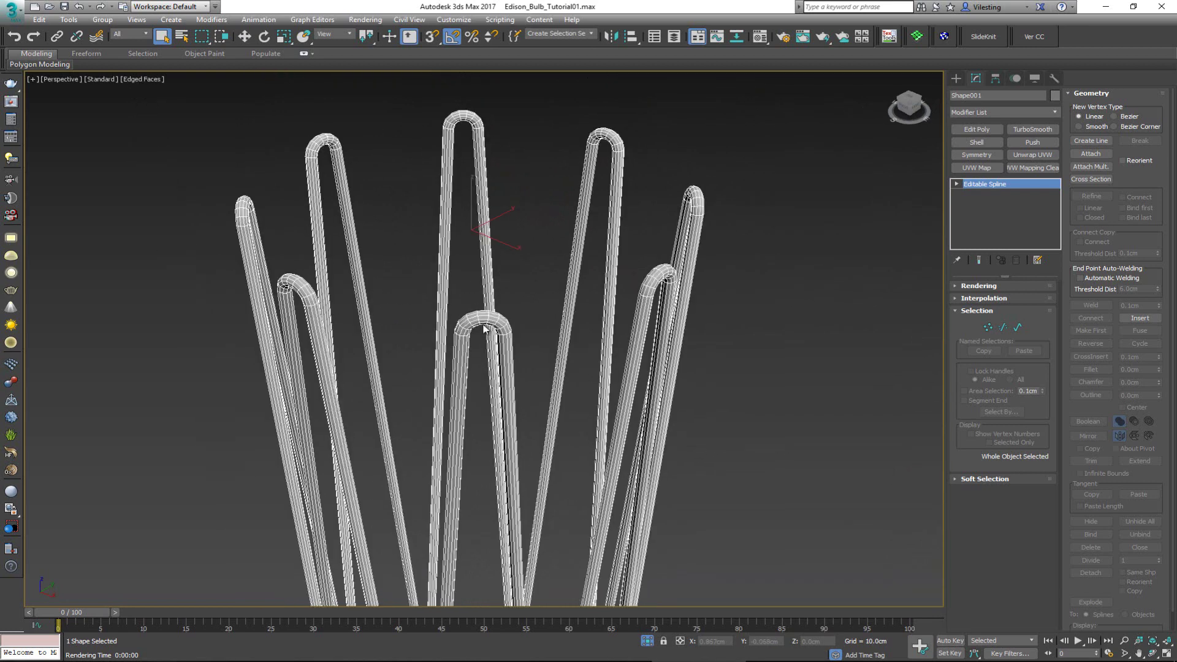
left_click(979, 286)
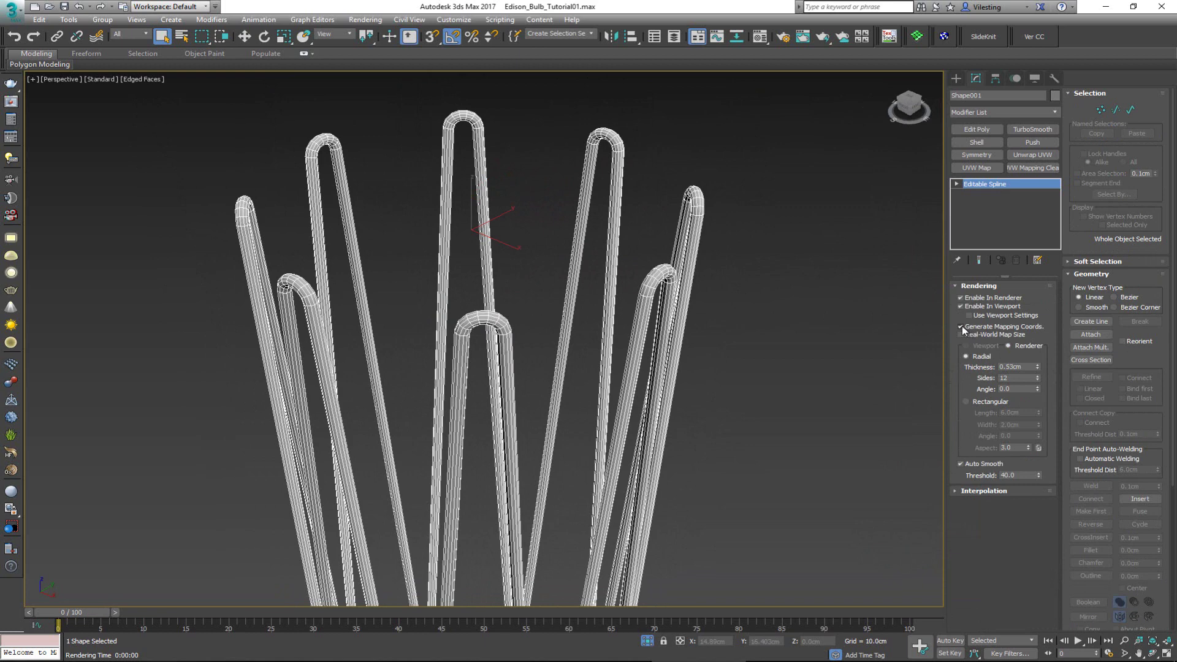
key("F4")
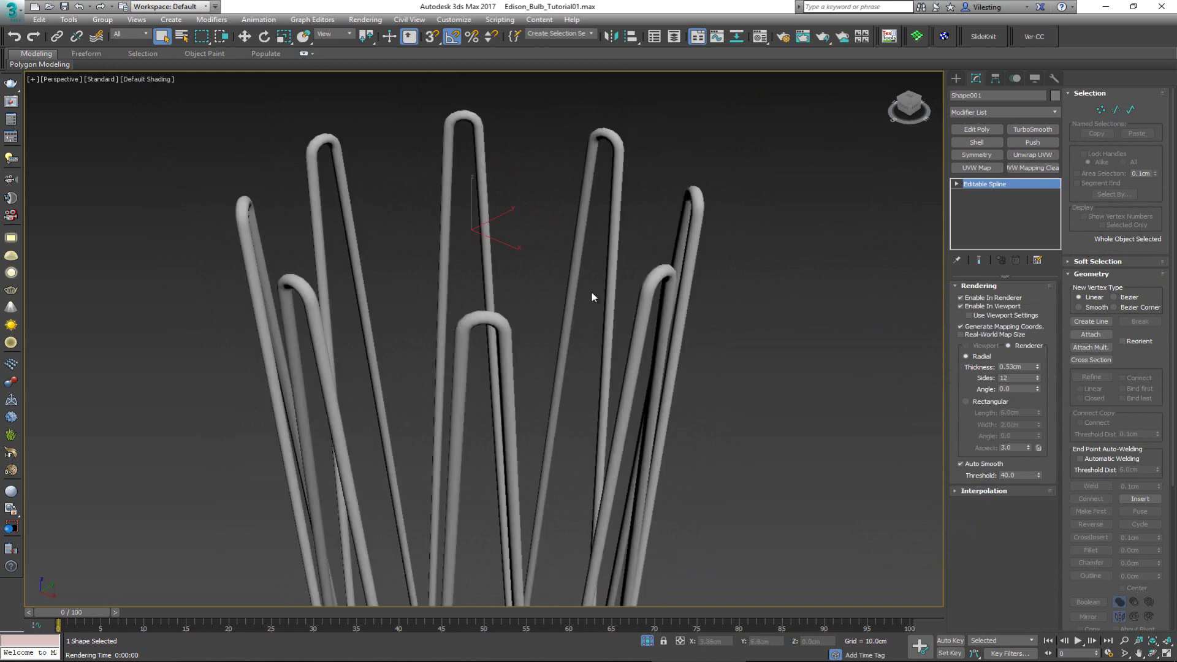
scroll(484, 233, "down", 5)
middle_click_drag(482, 220, 425, 251, "alt")
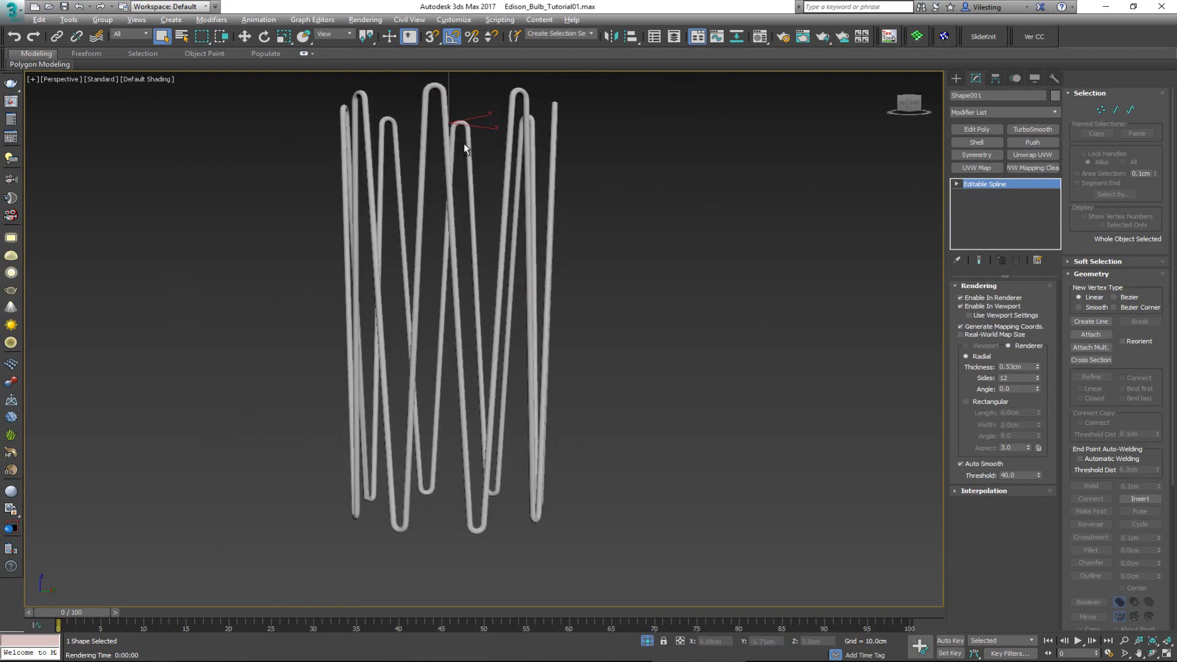
middle_click_drag(464, 146, 399, 180, "alt")
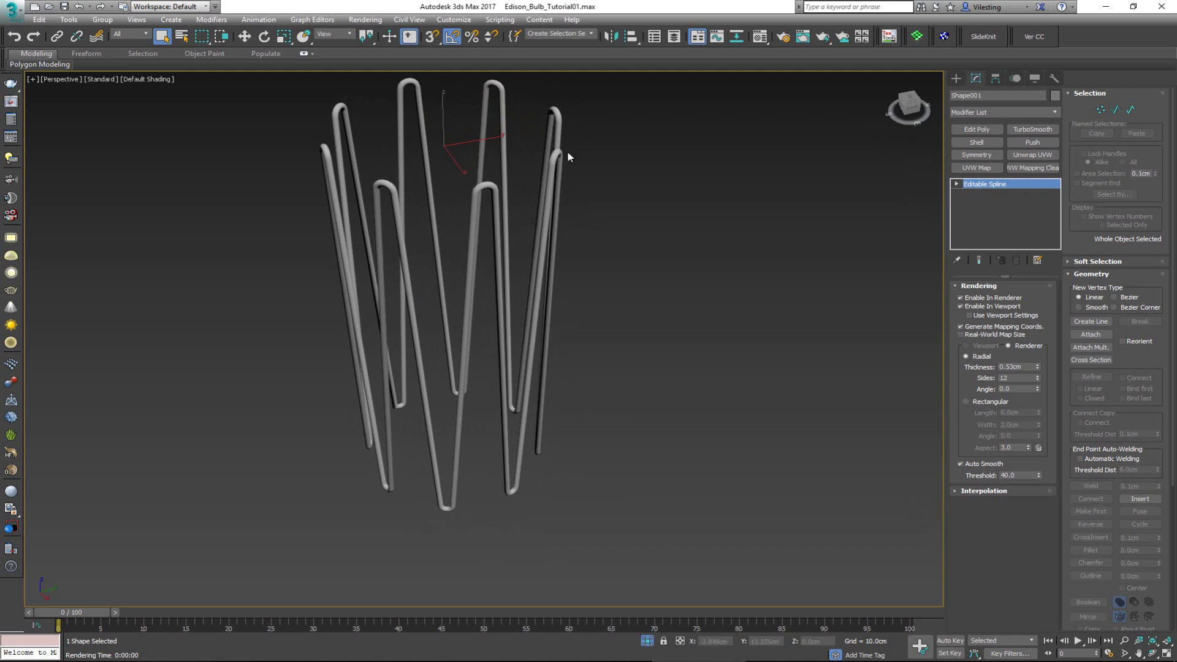
middle_click_drag(521, 412, 520, 511, "alt")
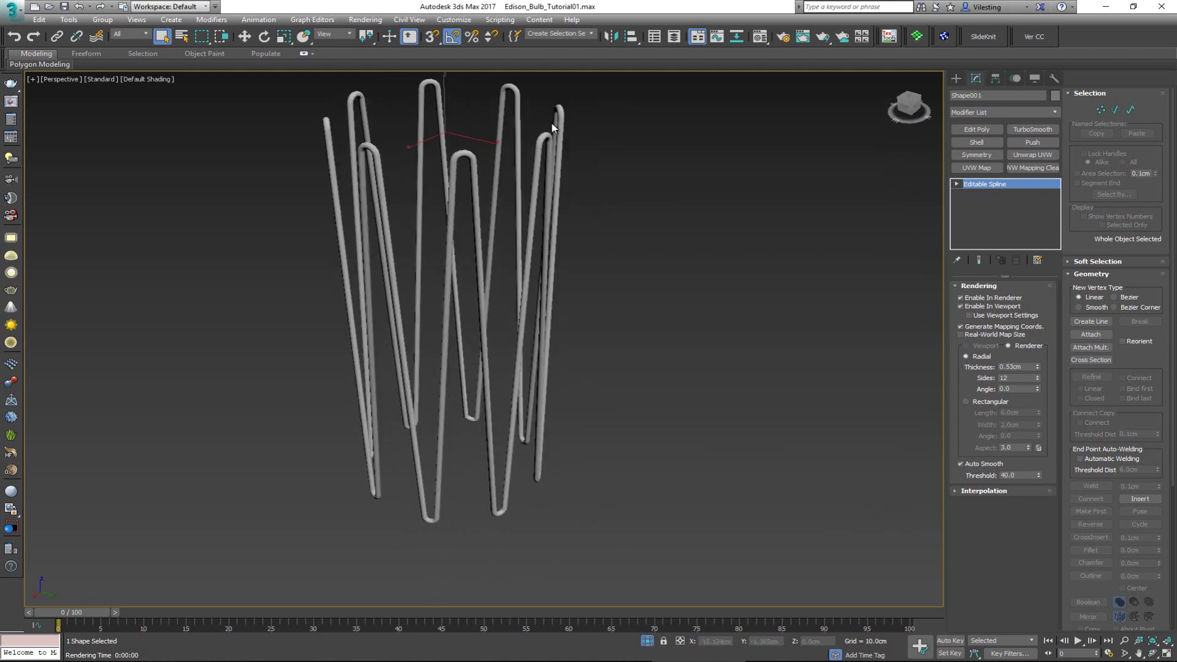
- End the filament's isolation in the camera view with safe frames, bring back the rendered image, and change to the perspective view
key("c")
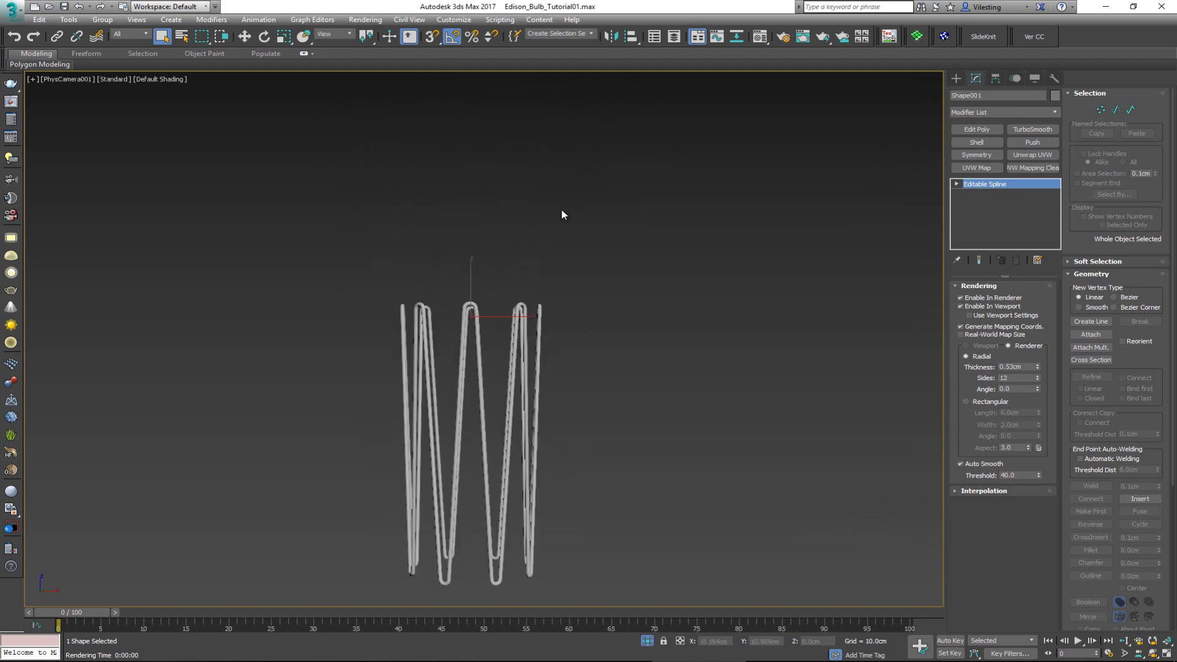
key("shift+f")
right_click(481, 248)
left_click(507, 155)
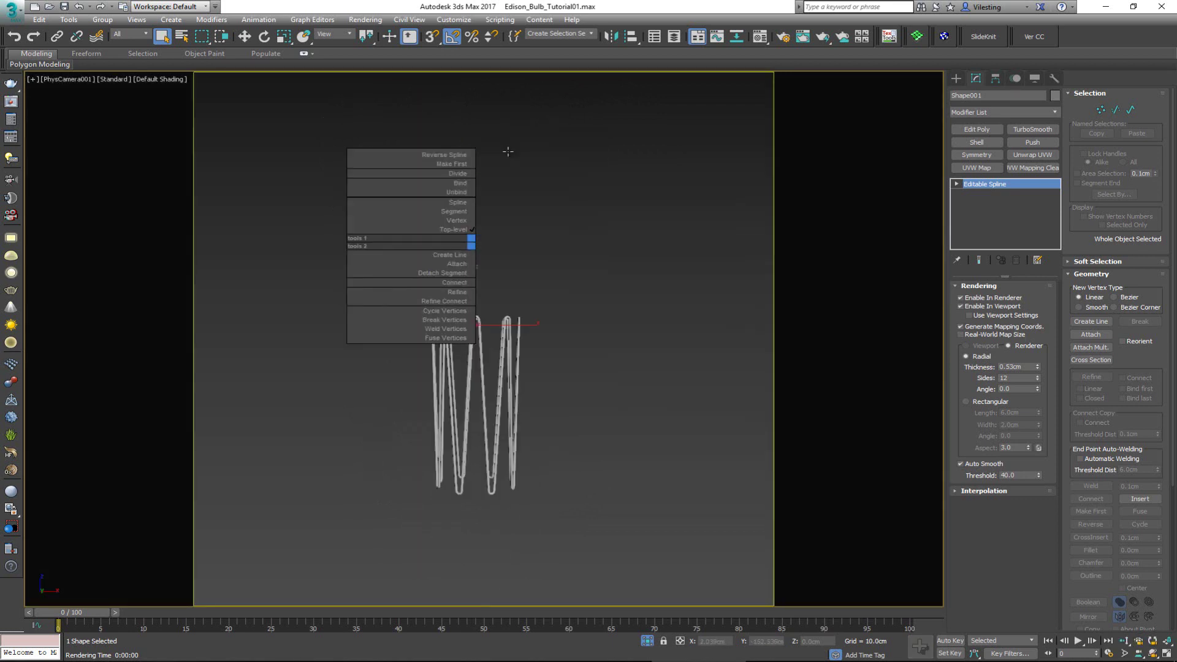
key("ctrl+i")
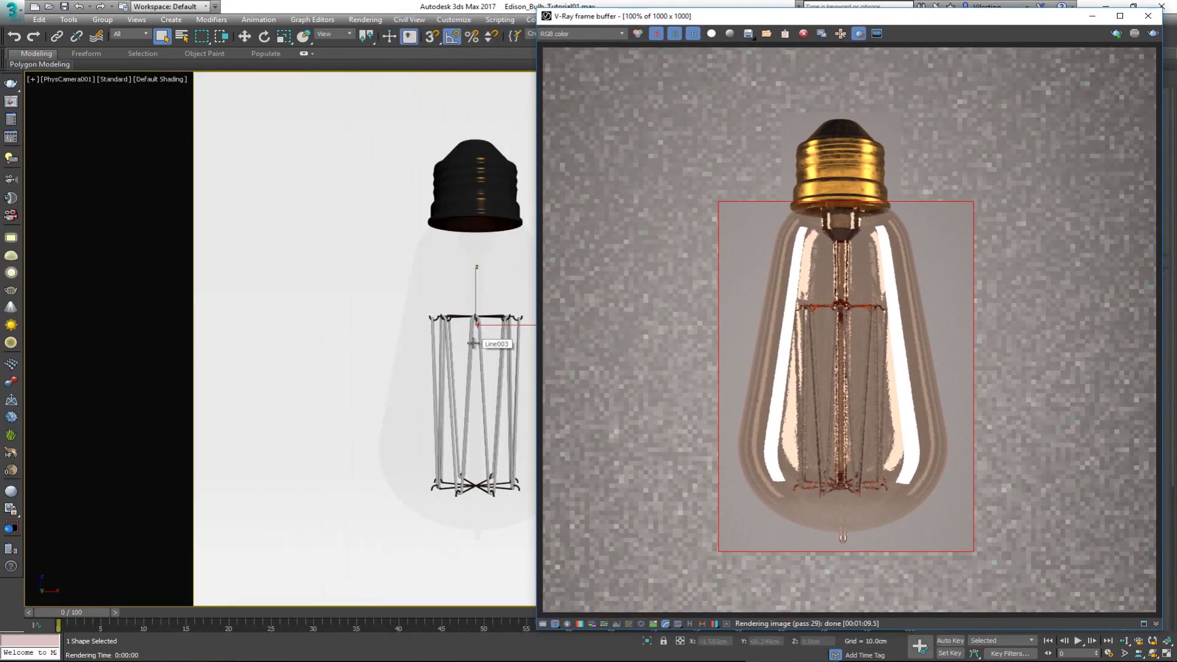
left_click(473, 344)
key("p")
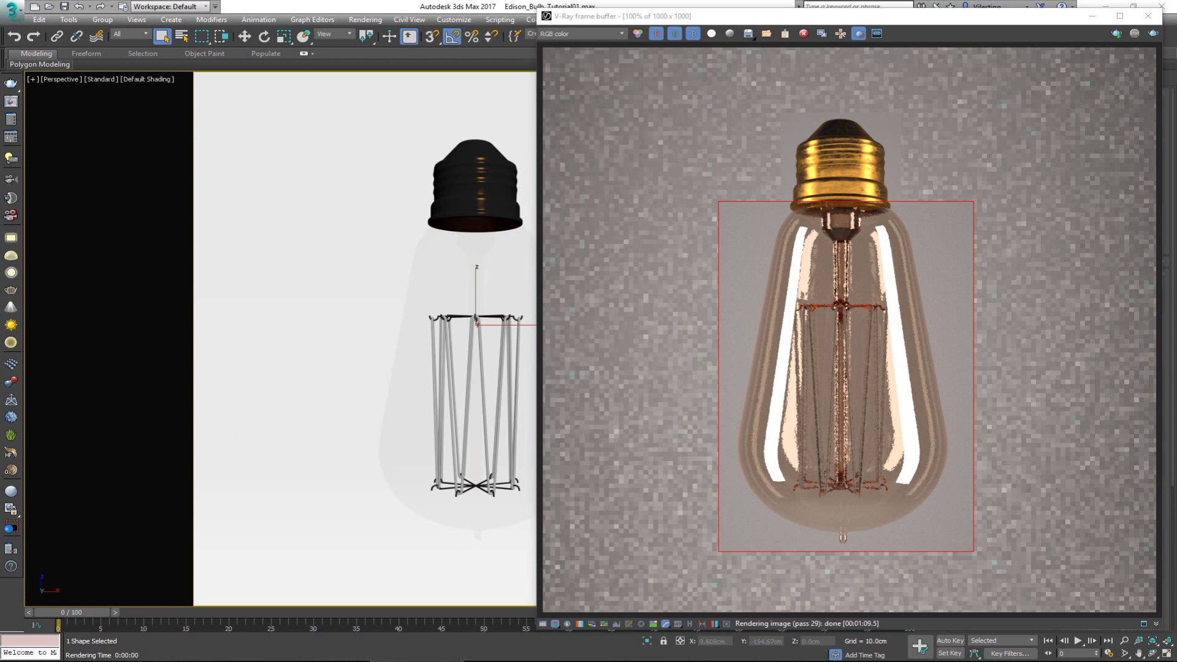
- Examine the glowing filaments and their supports up close in the Edison Bulb reference photo
left_click_drag(291, 110, 504, 117)
scroll(447, 247, "up", 5)
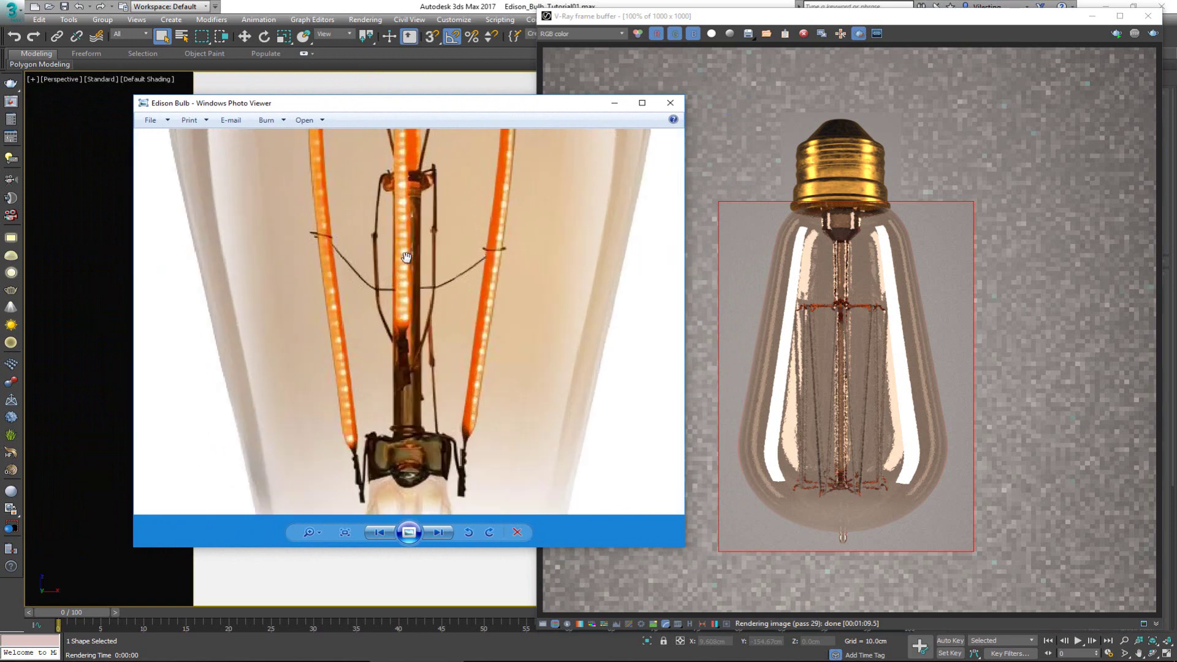
left_click_drag(403, 387, 401, 406)
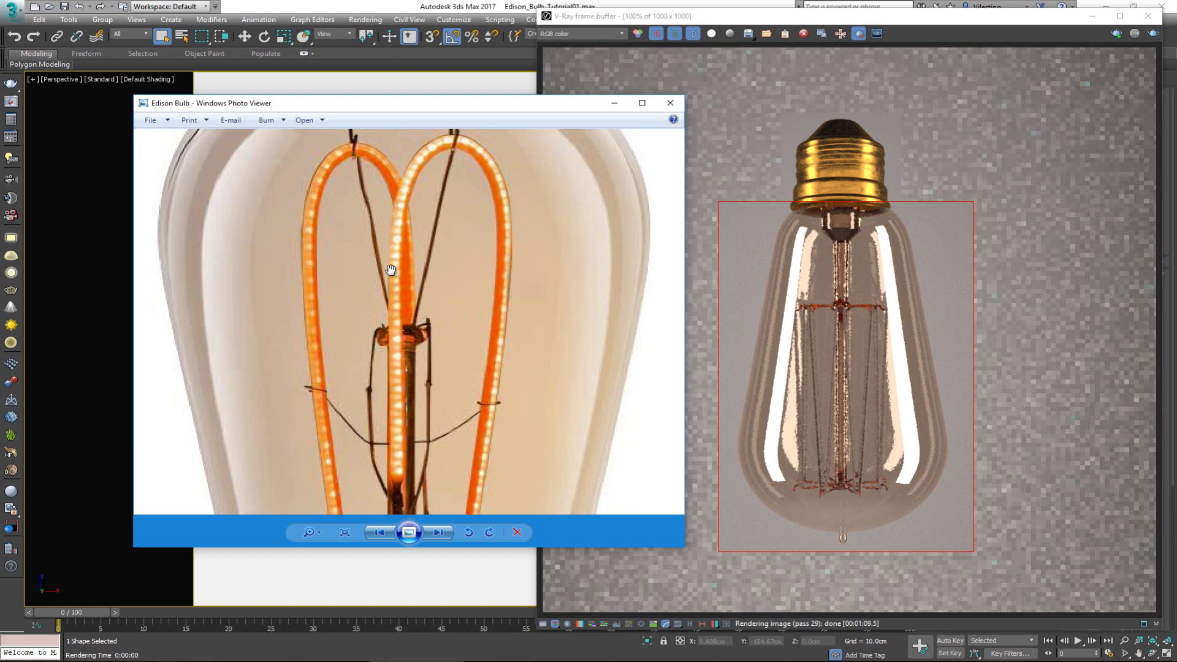
scroll(515, 313, "down", 3)
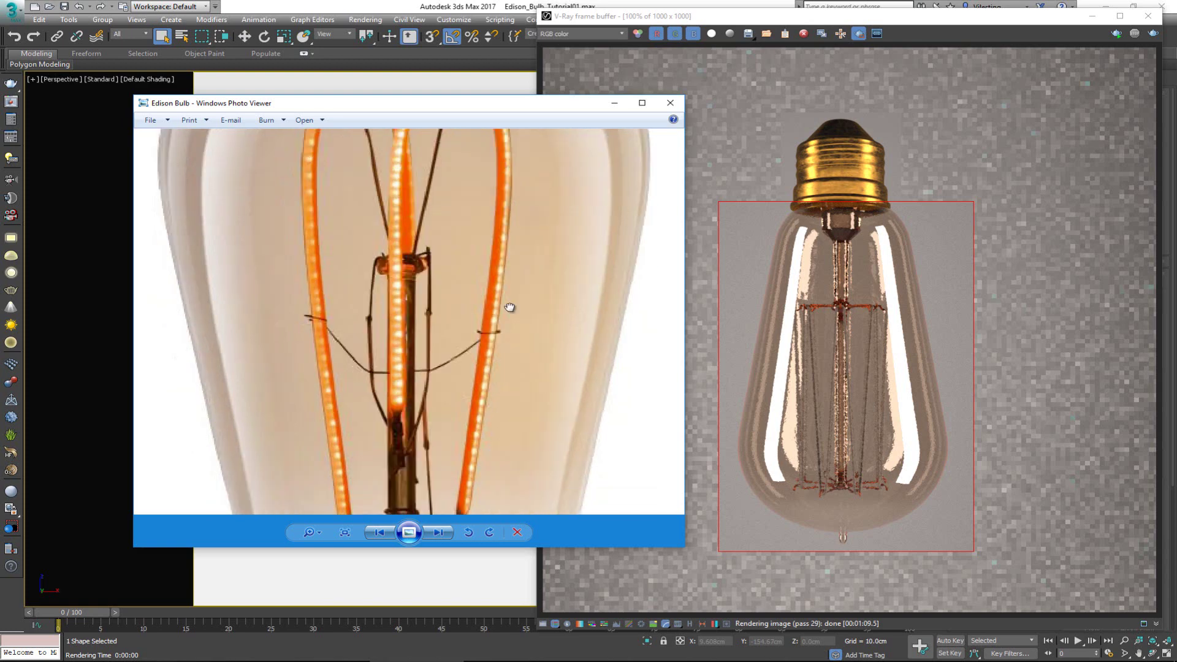
scroll(494, 245, "up", 3)
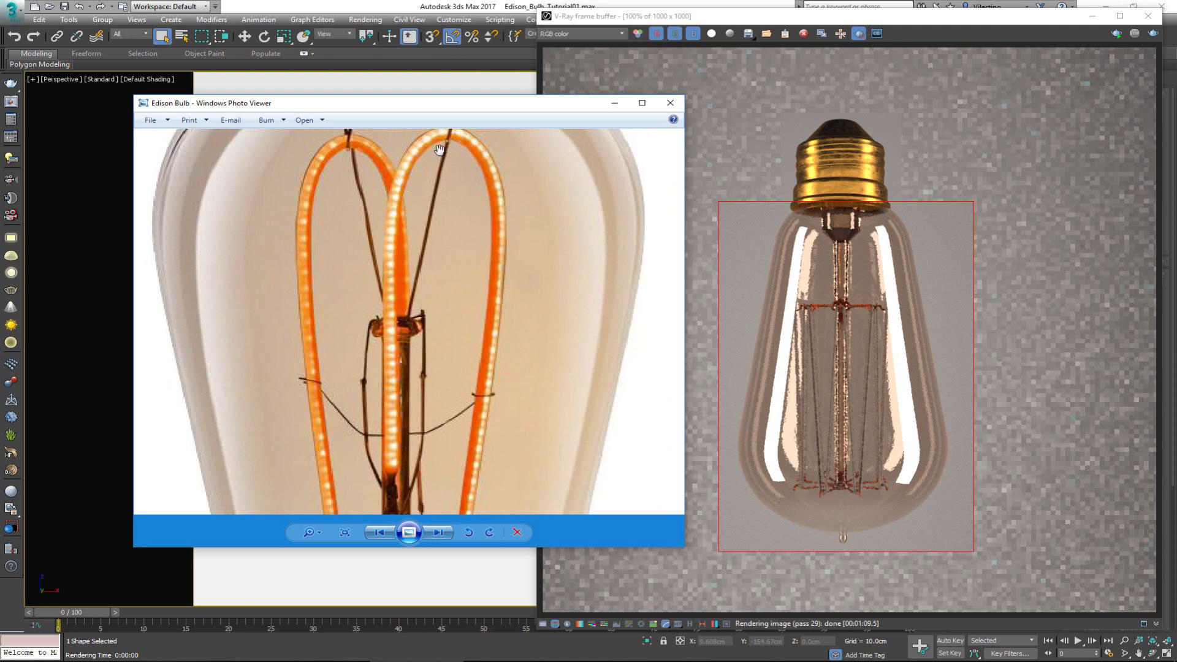
left_click_drag(489, 112, 0, 172)
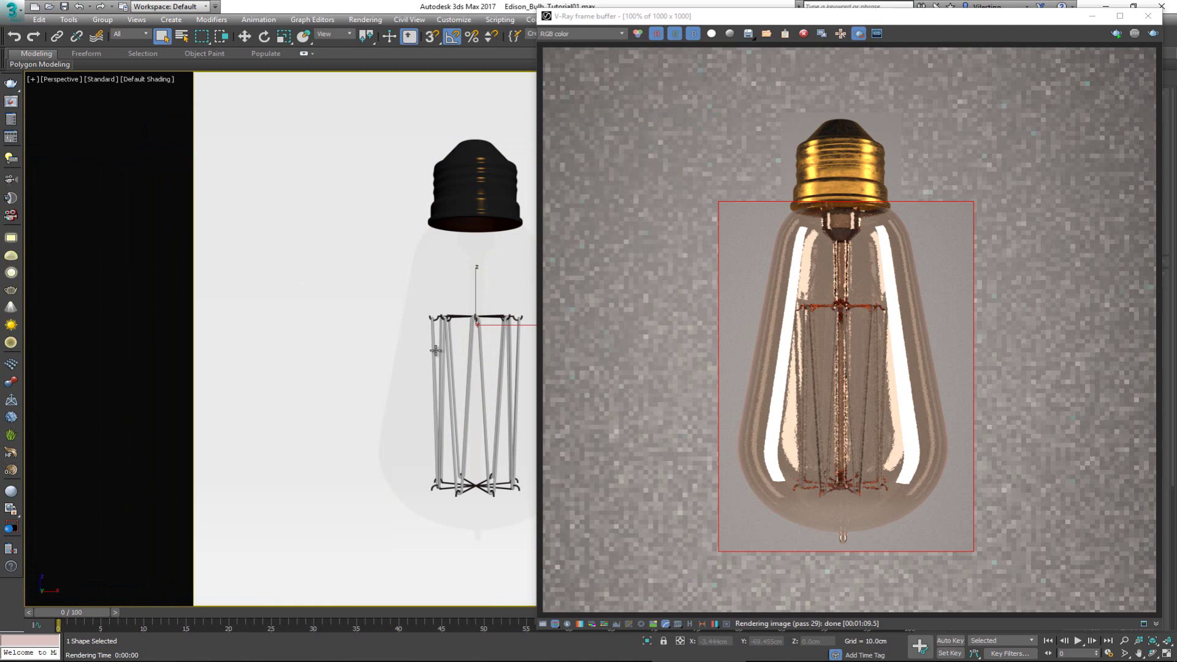
- Isolate the filament wire, rename the pale green V-Ray material LightWire and assign it to the wire
key("m")
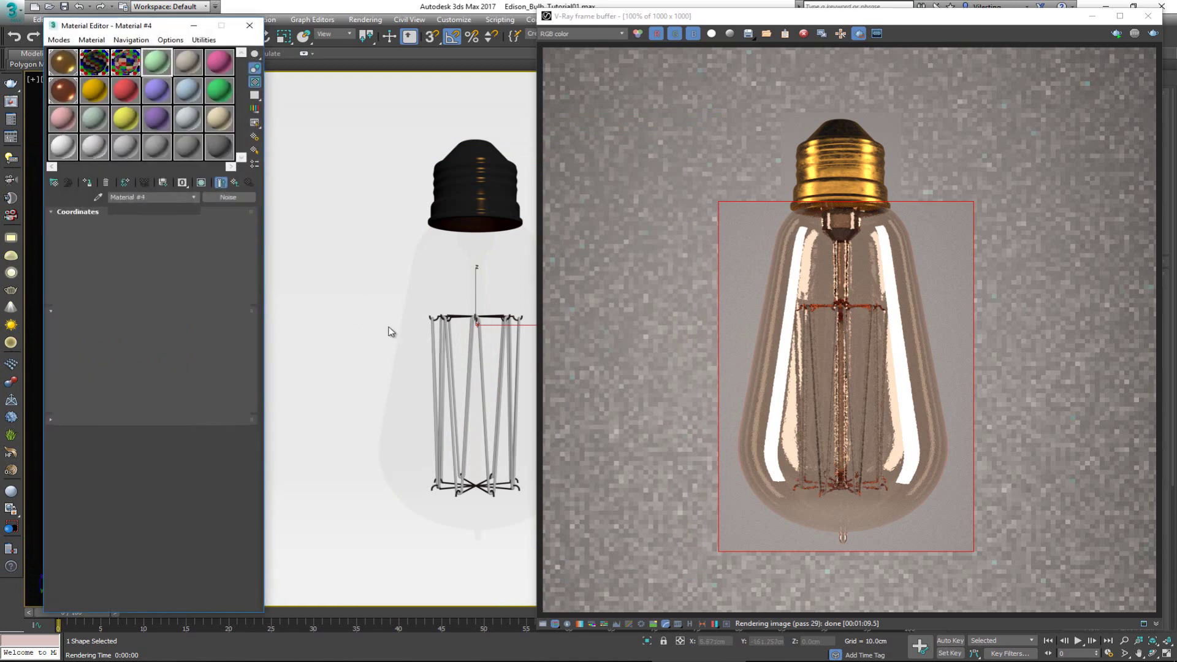
scroll(389, 327, "up", 3)
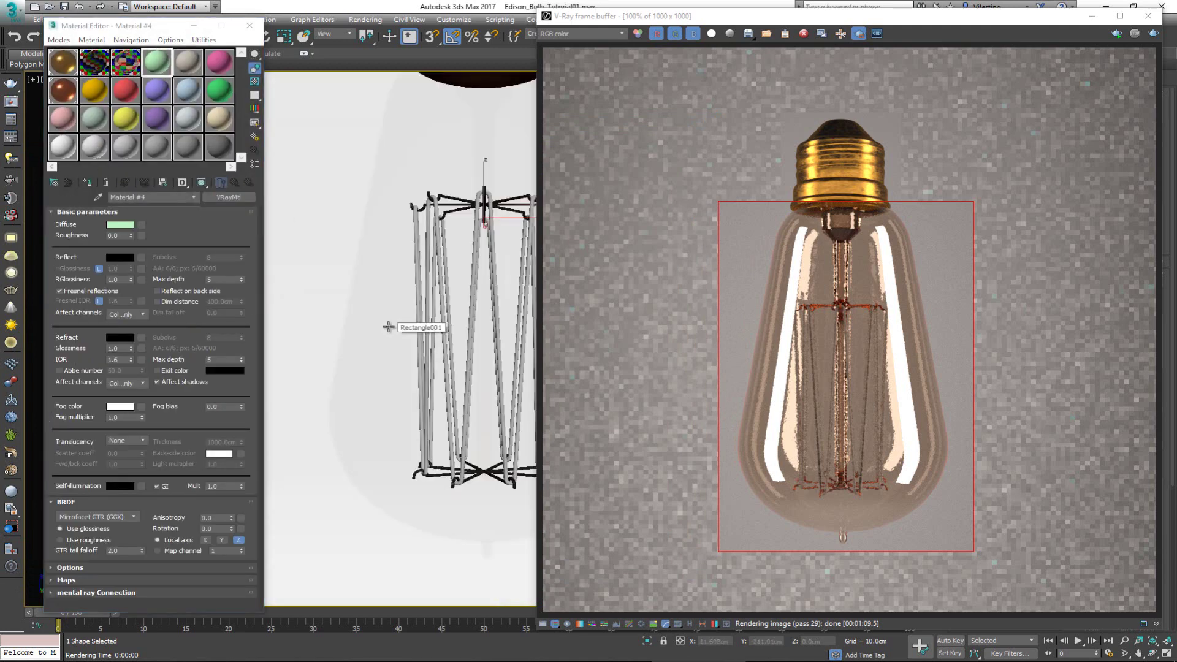
middle_click_drag(388, 327, 359, 344, "alt")
scroll(359, 345, "up", 2)
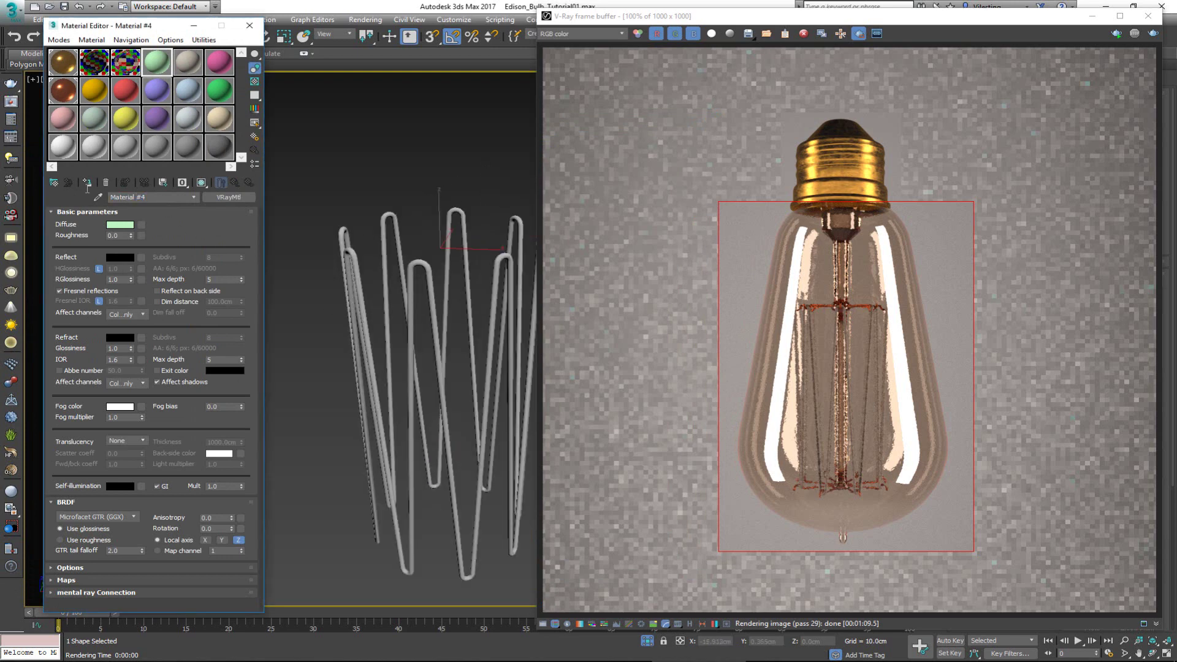
type("LightWire")
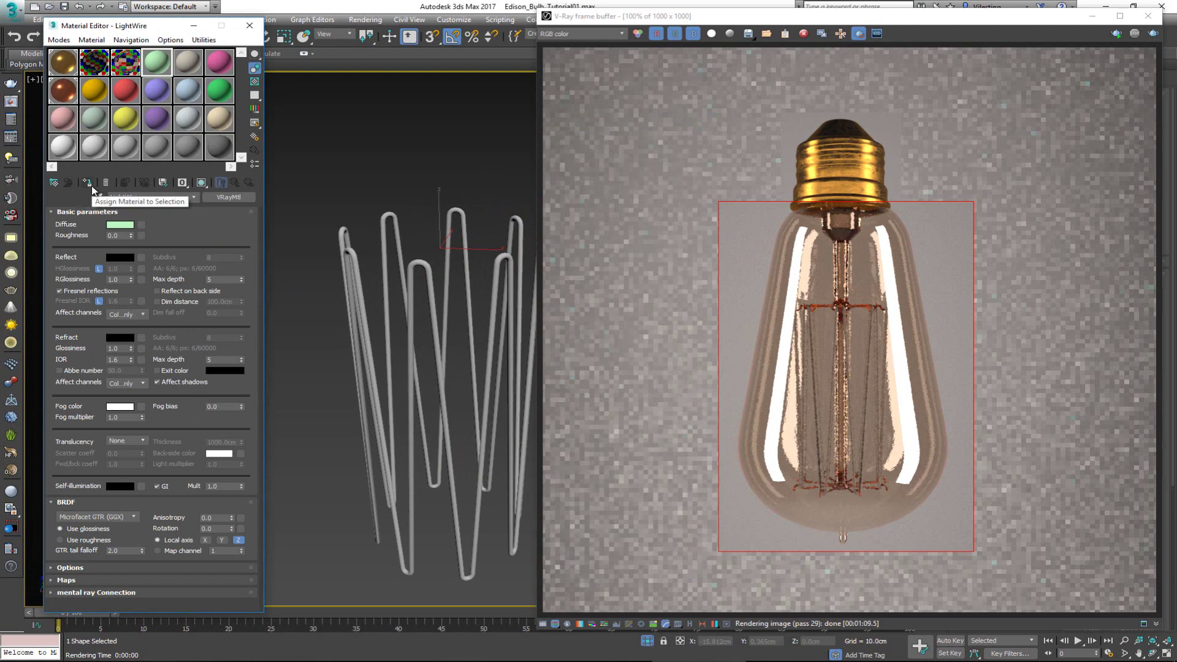
left_click(92, 189)
- Add a Gradient Ramp map to LightWire's diffuse colour and display it on the filament in the viewport
middle_click_drag(392, 343, 488, 402, "alt")
scroll(384, 347, "up", 3)
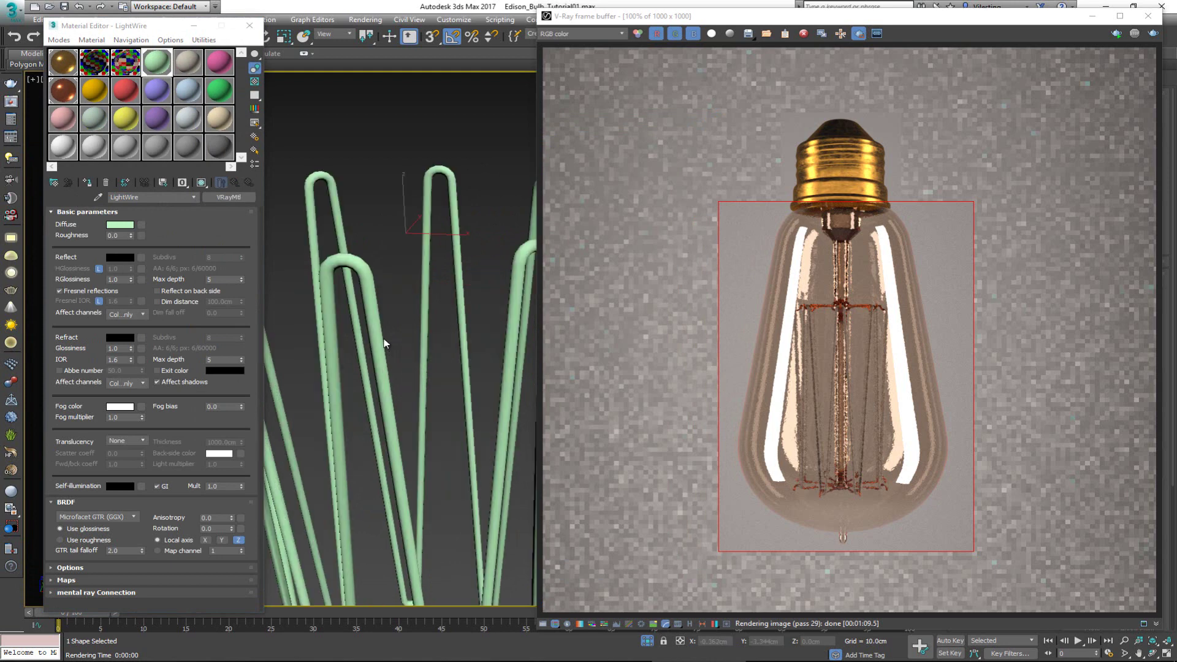
middle_click_drag(385, 336, 377, 306)
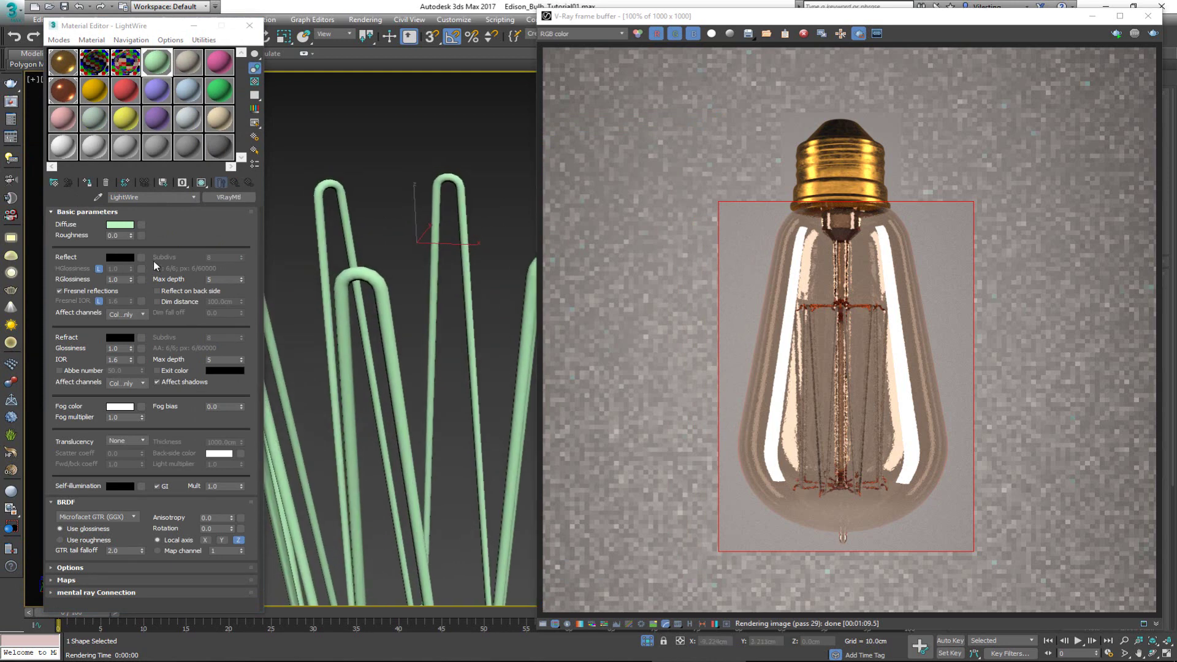
left_click(141, 225)
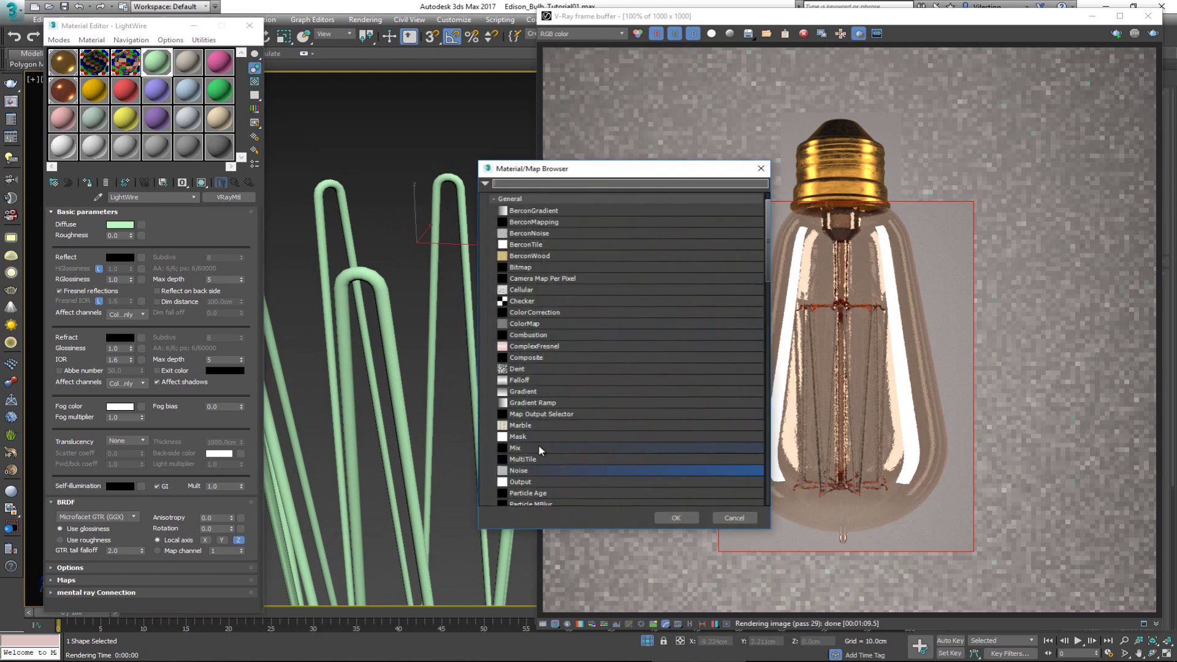
scroll(540, 447, "down", 2)
scroll(540, 449, "up", 2)
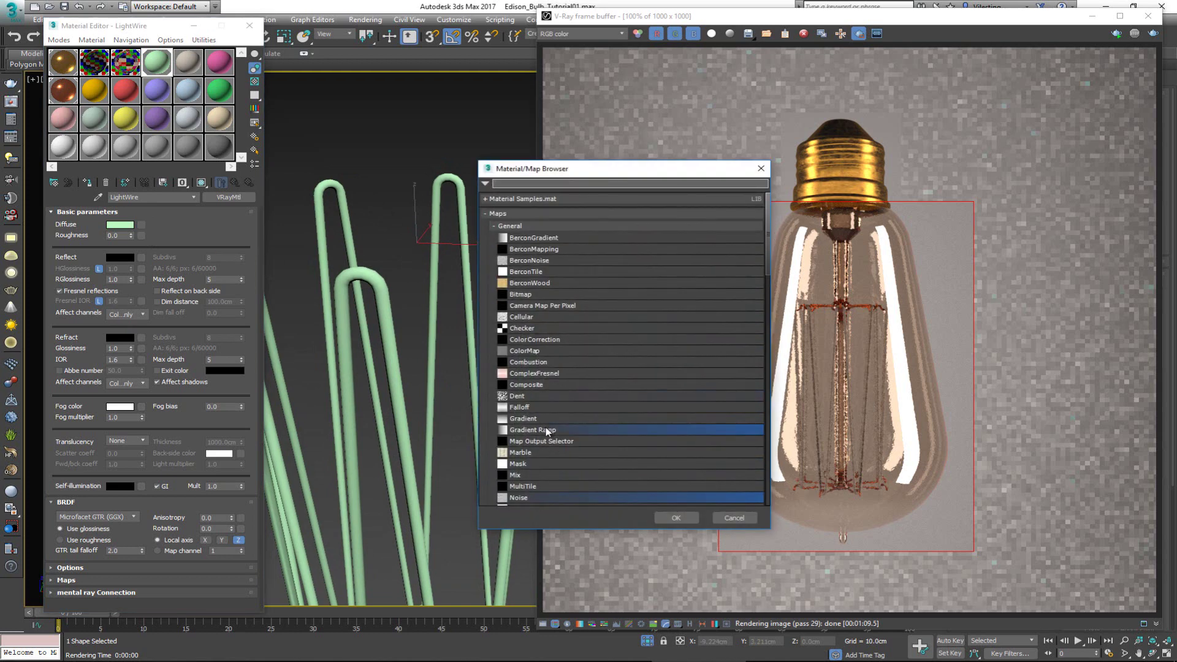
left_click(557, 431)
double_click(554, 432)
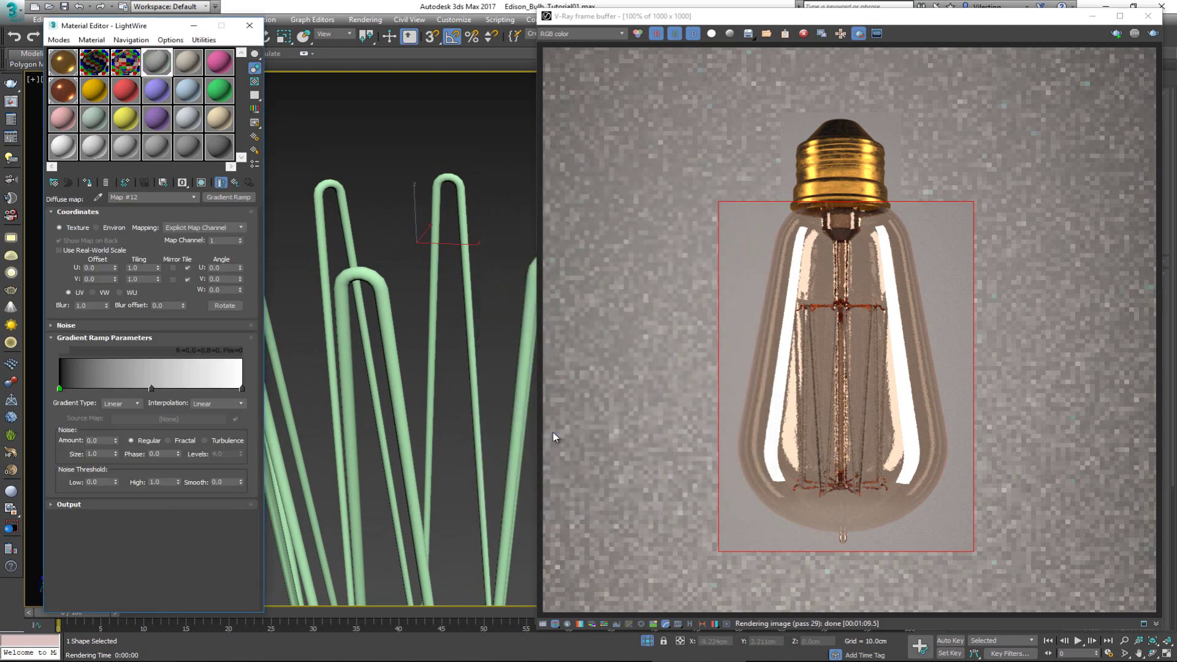
left_click(202, 183)
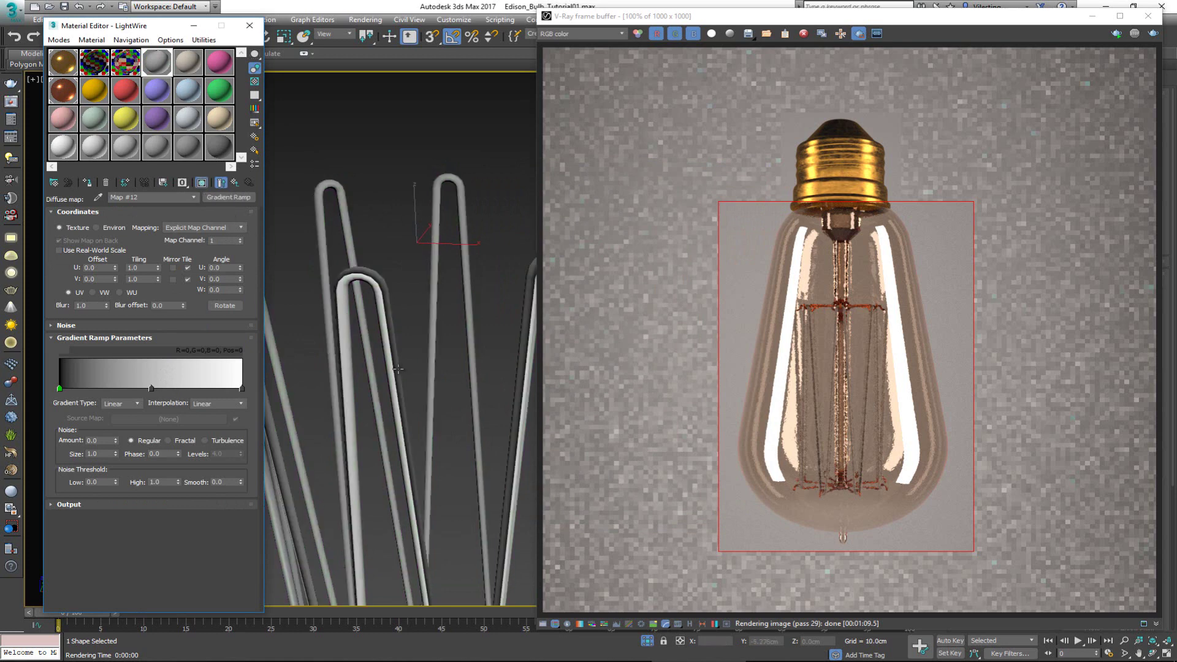
- Set the Gradient Ramp's W angle to 90.0 so the gradient runs along the filament wire
scroll(378, 335, "up", 2)
scroll(378, 336, "down", 3)
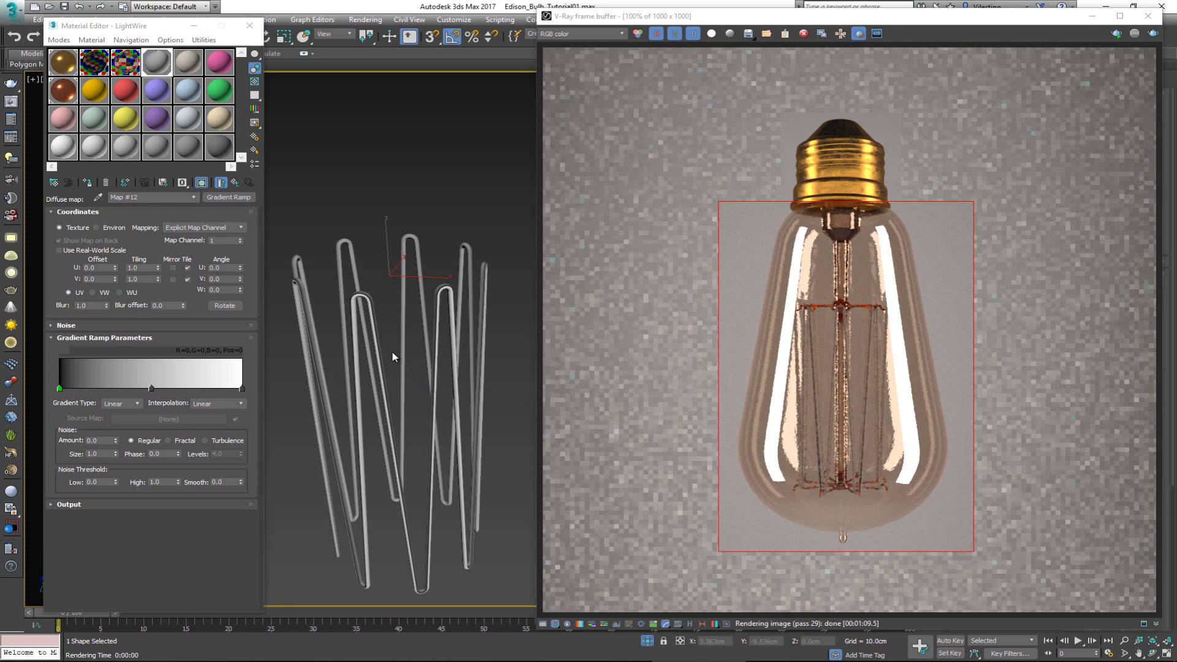
scroll(392, 351, "up", 2)
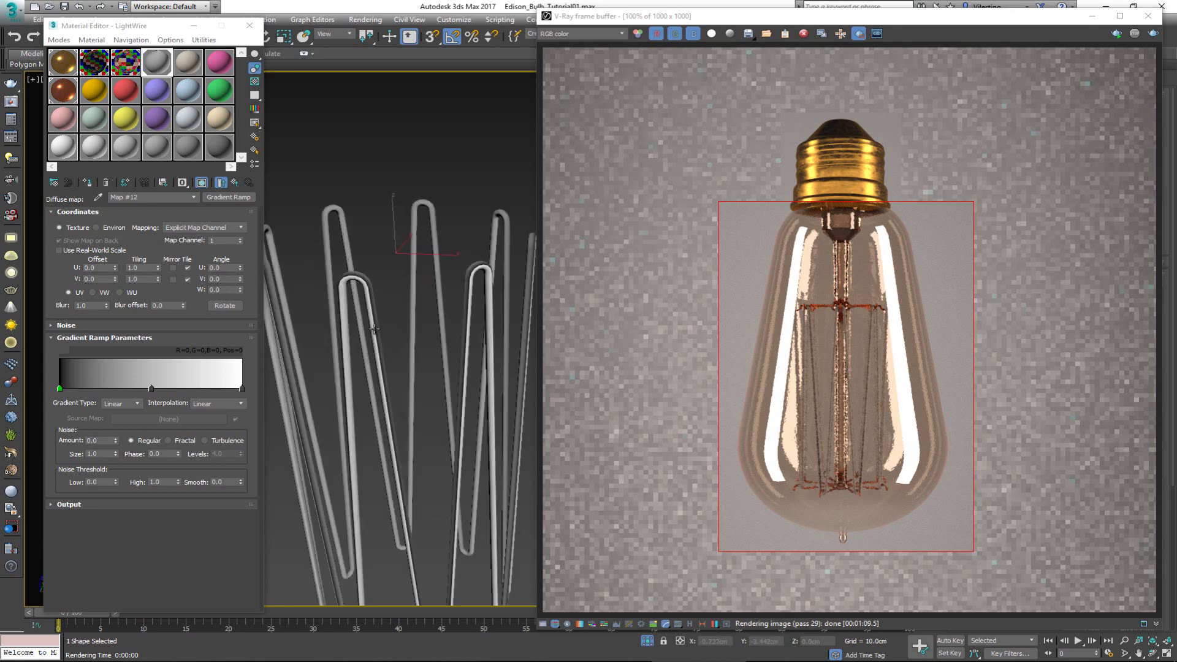
double_click(223, 289)
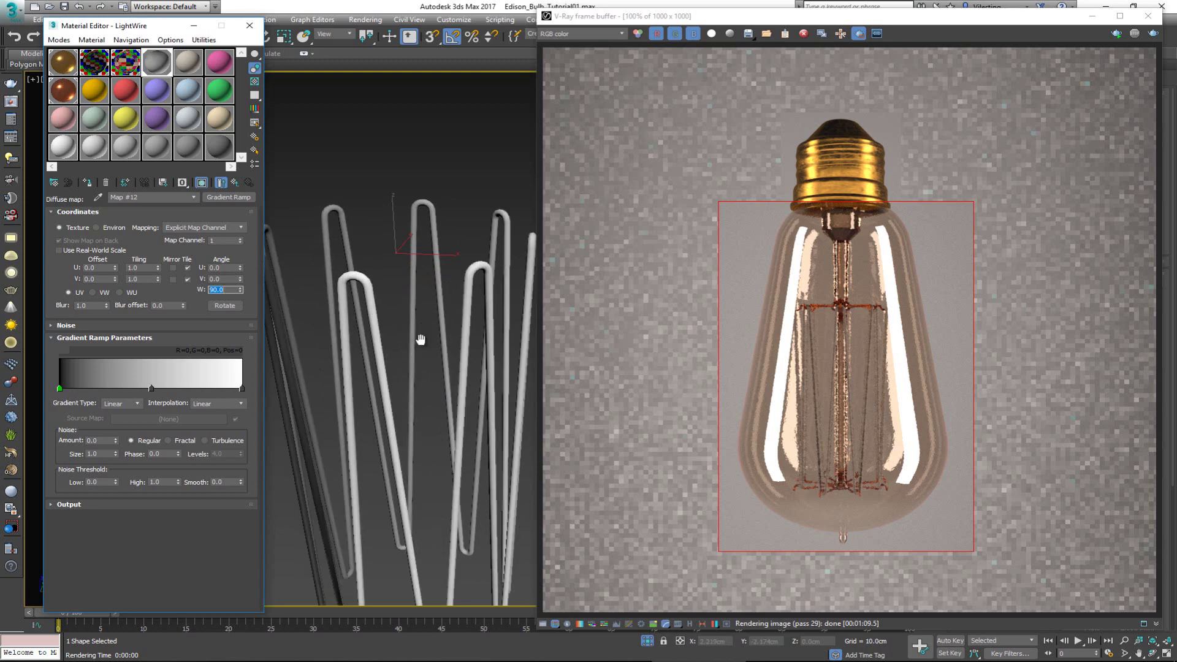
scroll(421, 340, "down", 3)
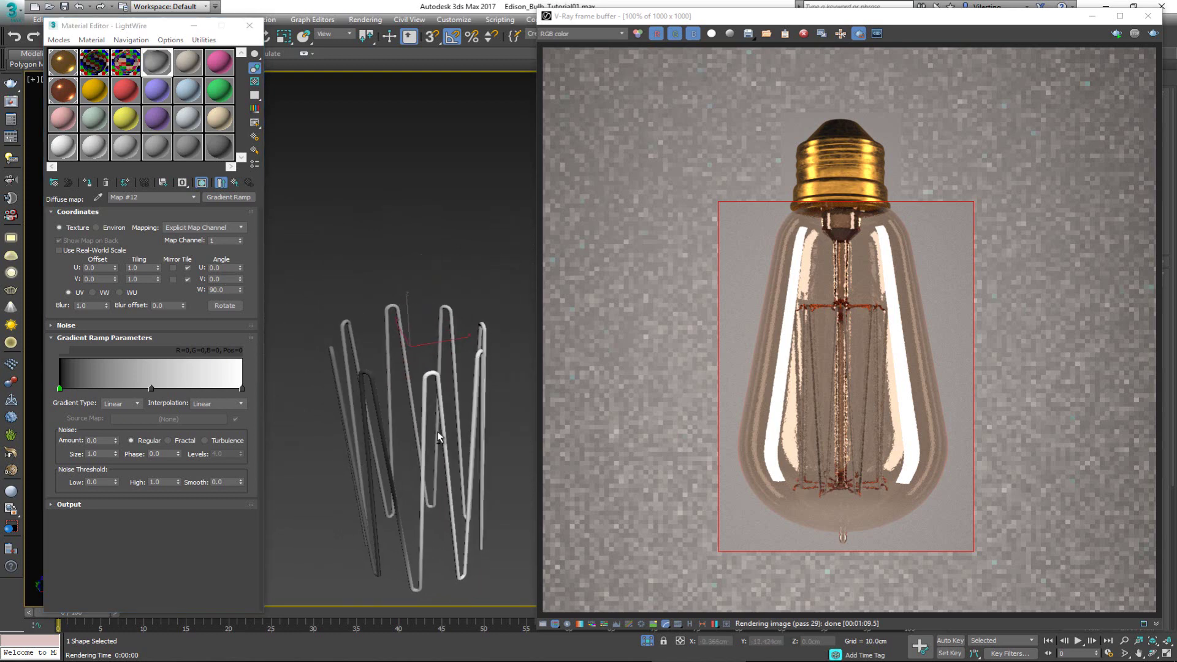
- Set the Gradient Ramp's end flag colour to black so the gradient is dark at both ends
middle_click_drag(436, 431, 462, 442, "alt")
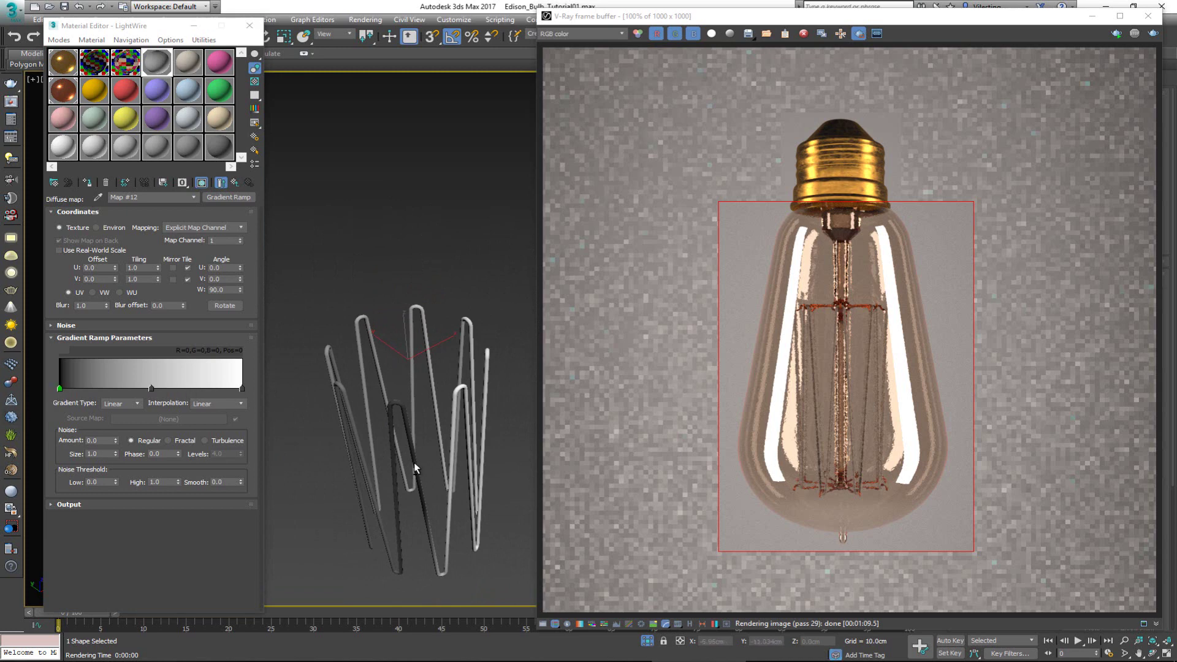
middle_click_drag(414, 468, 371, 444, "alt")
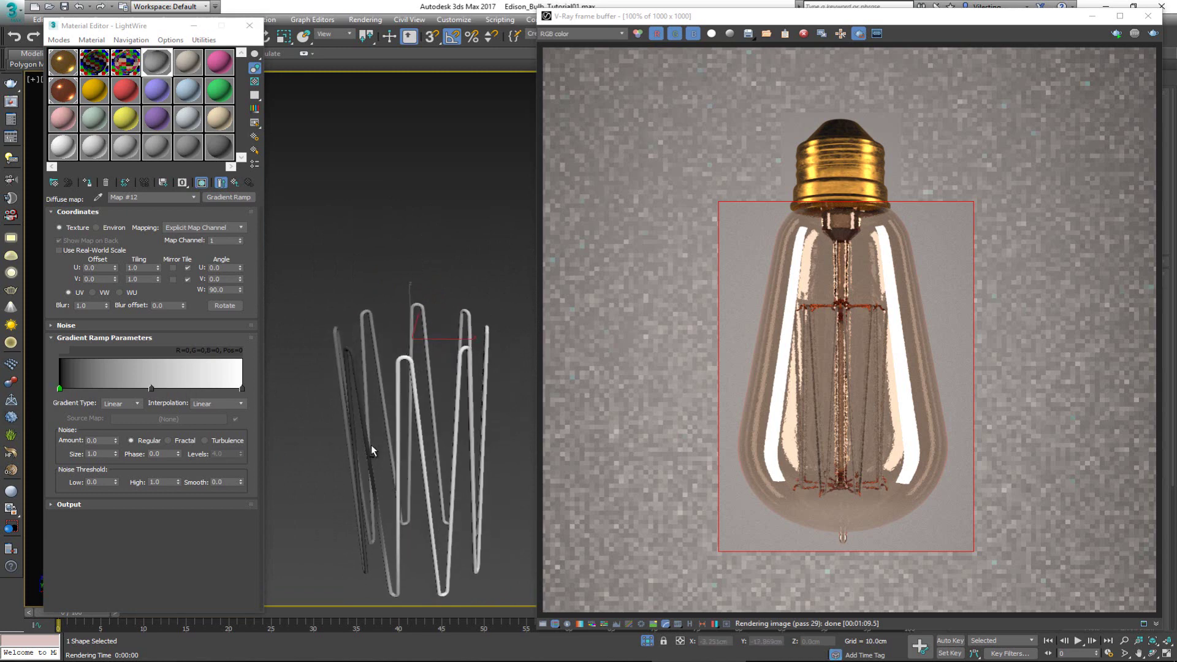
double_click(243, 390)
left_click_drag(363, 85, 362, 74)
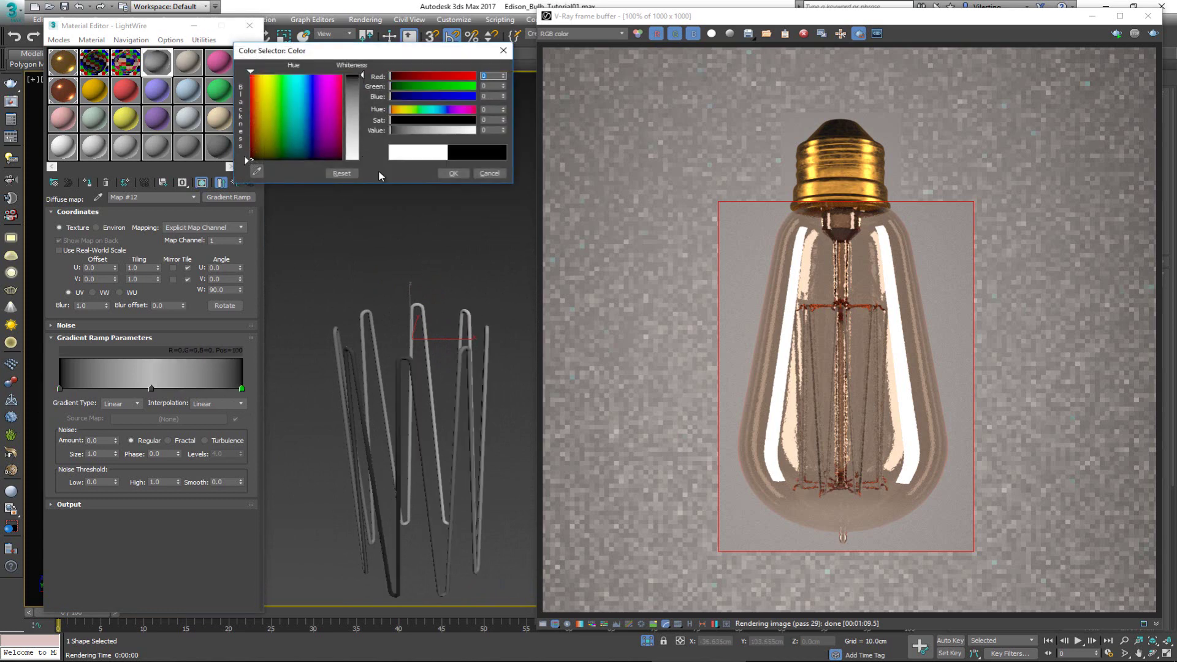
left_click(452, 173)
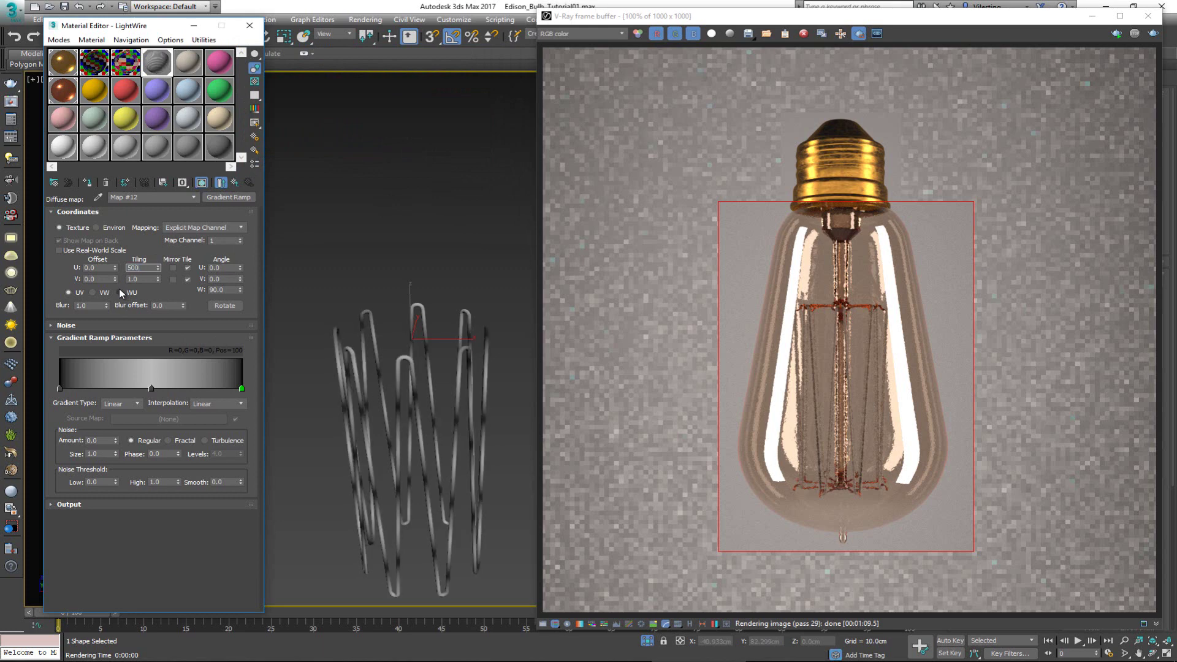
- Set the Gradient Ramp's U tiling to 500 and compare the repeated bands on the wire with the Edison Bulb reference photo
scroll(423, 395, "up", 5)
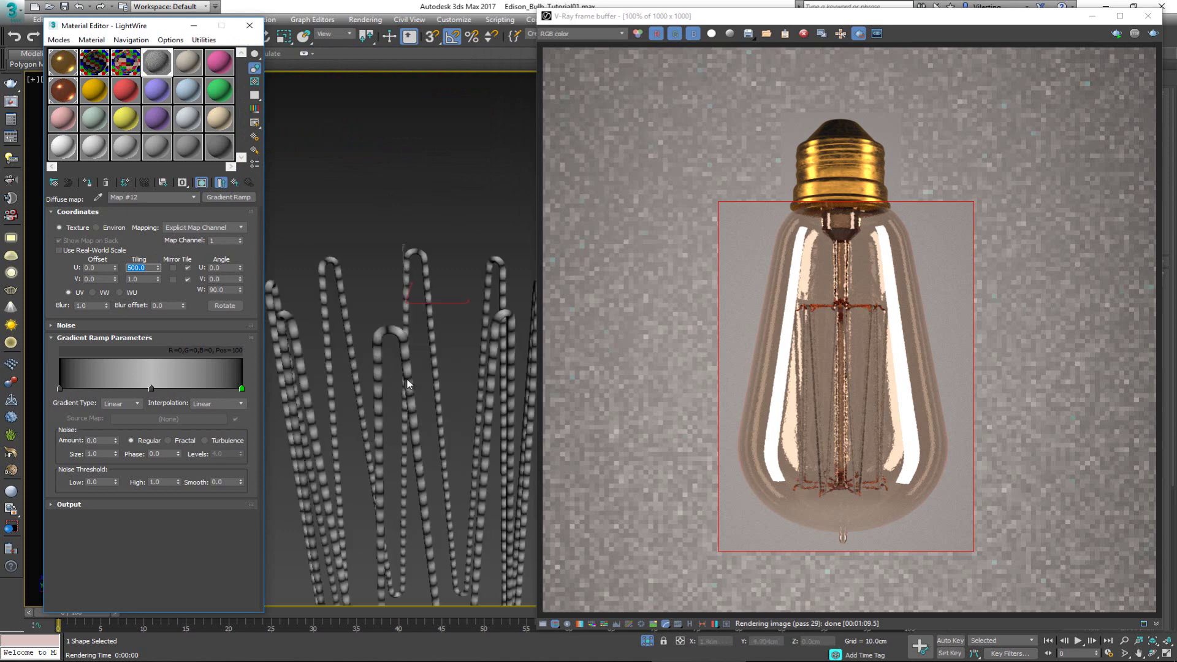
middle_click_drag(390, 352, 395, 326, "alt")
scroll(367, 319, "up", 4)
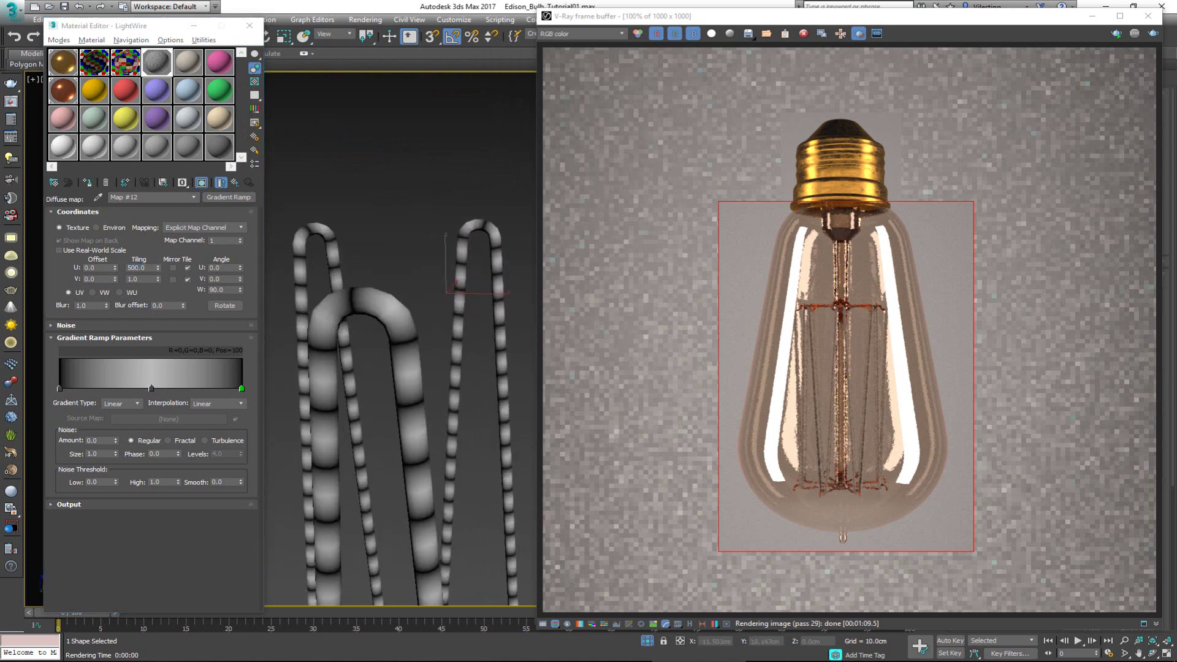
key("alt+Tab")
left_click_drag(613, 108, 893, 108)
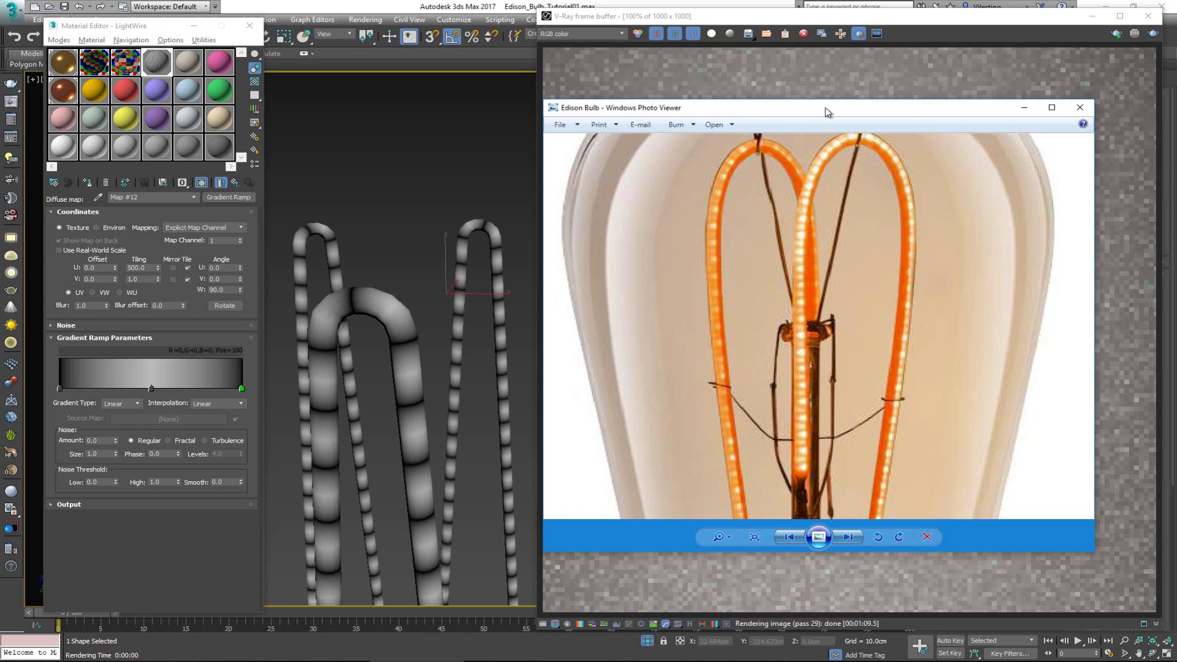
left_click_drag(831, 110, 418, 196)
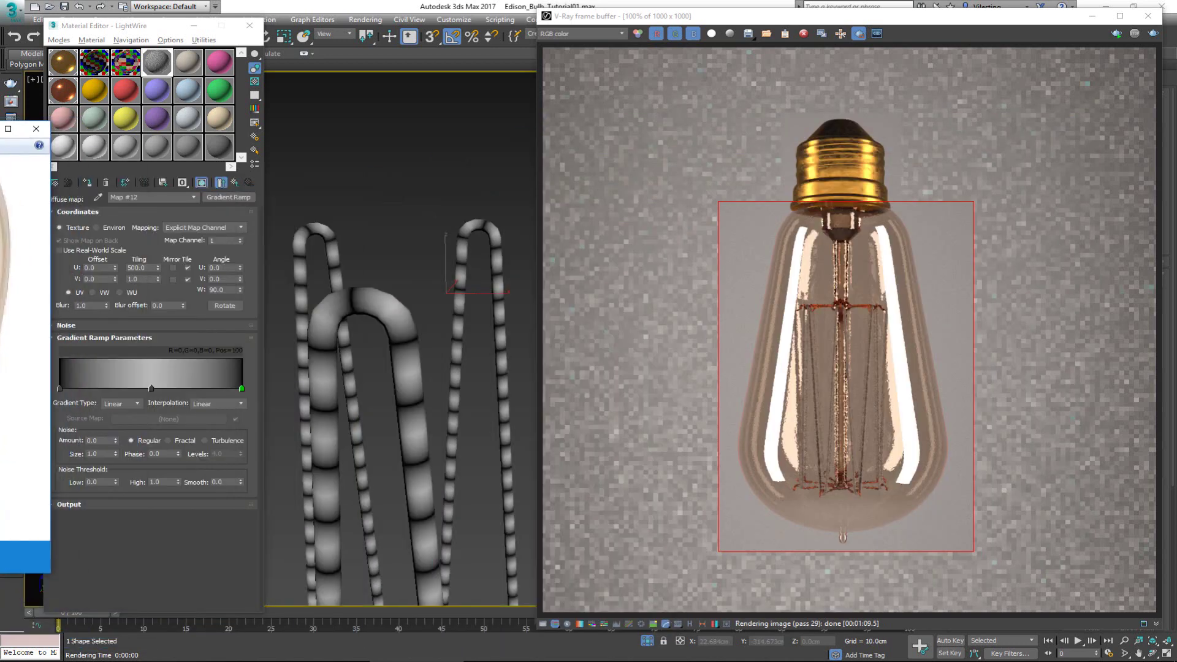
- Set the gradient's middle flag to a saturated orange, RGB 218, 53, 2
double_click(151, 388)
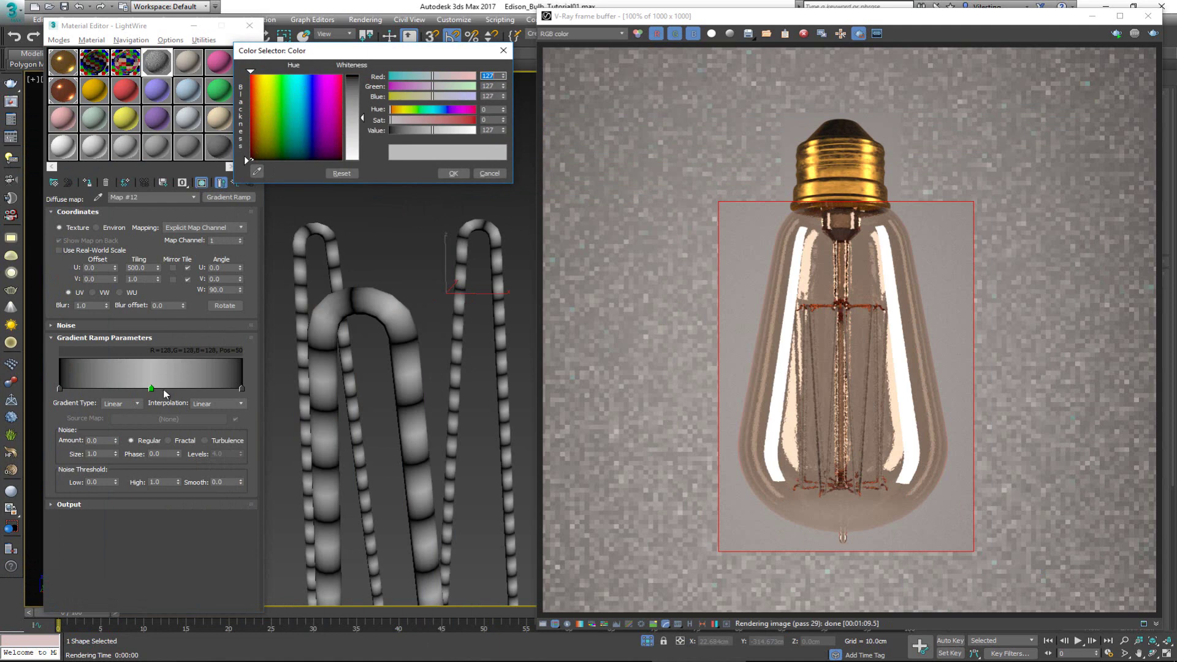
left_click_drag(262, 81, 258, 84)
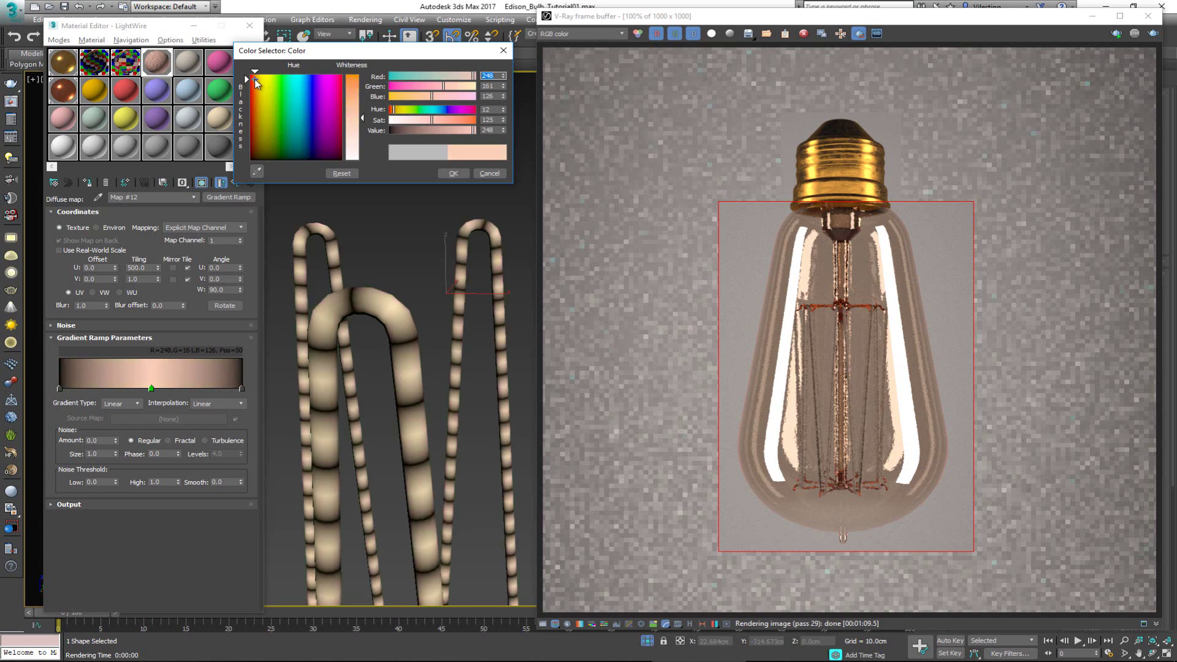
left_click_drag(352, 101, 352, 75)
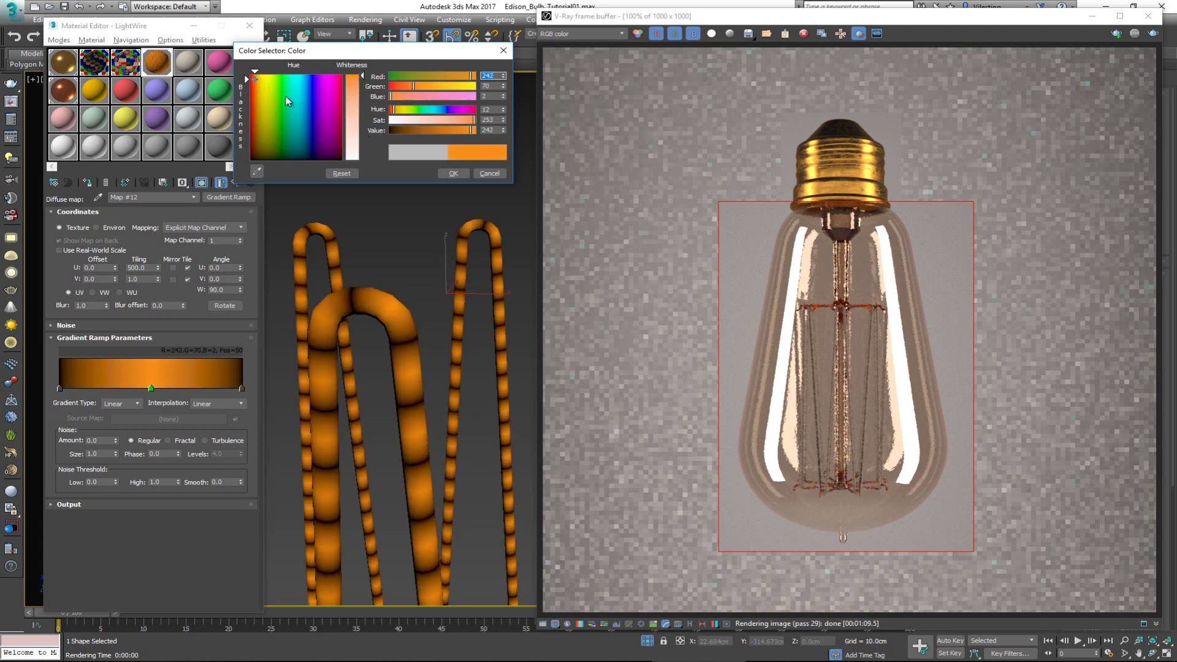
left_click_drag(254, 84, 255, 87)
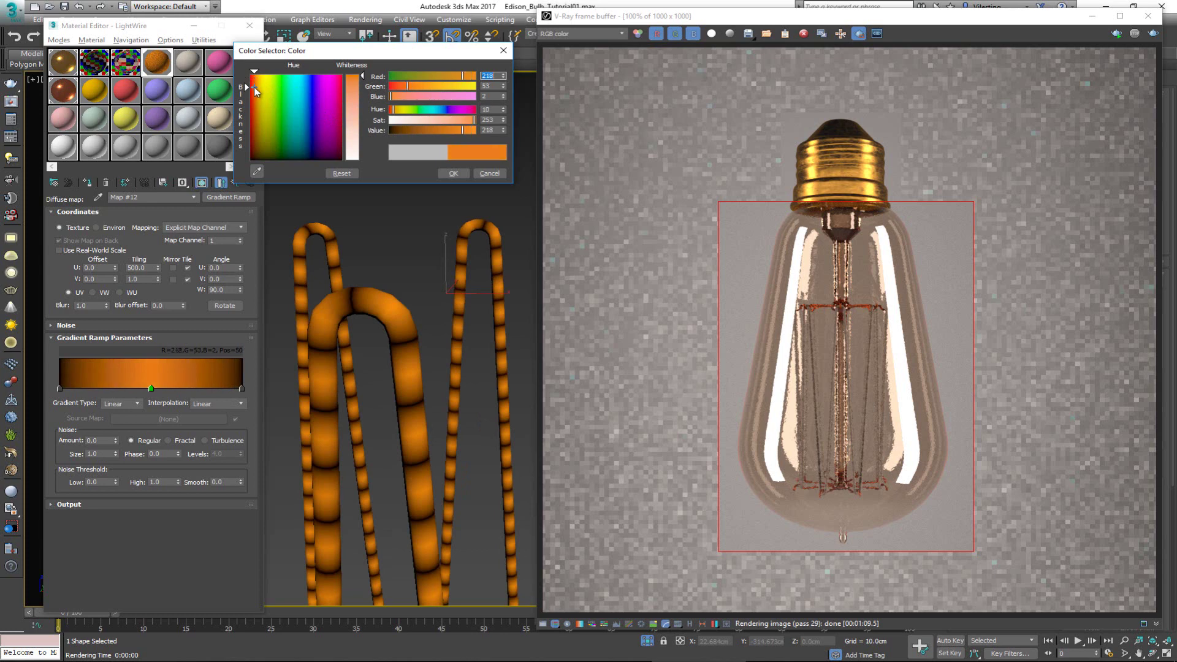
left_click(452, 174)
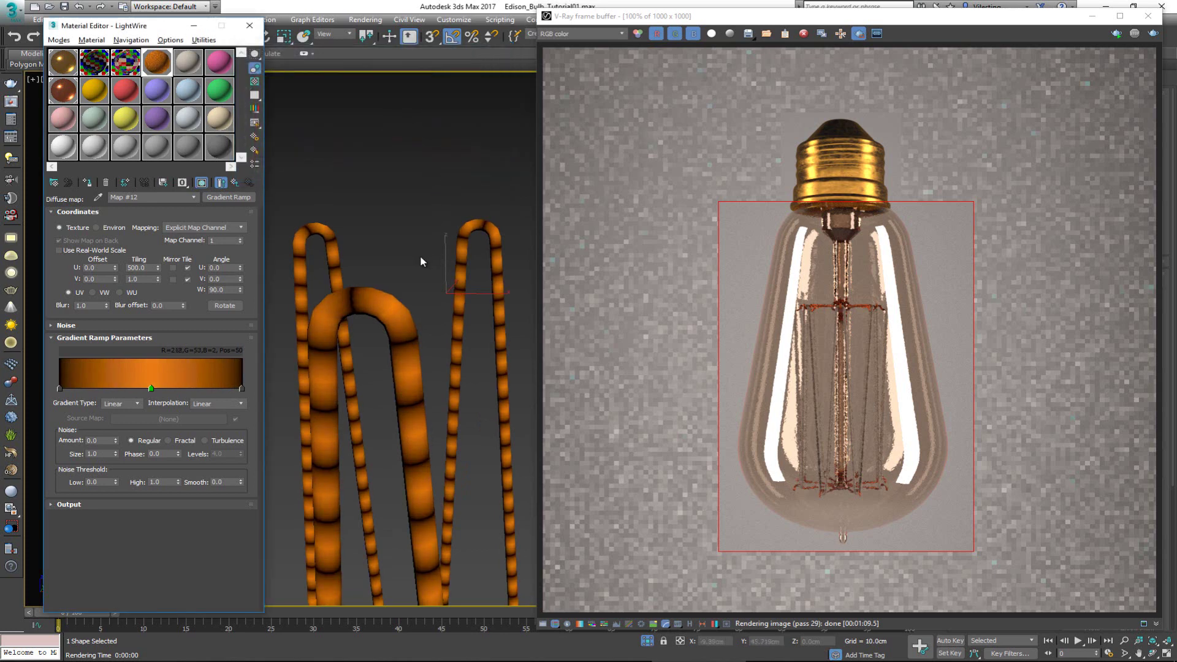
- Add flags at about positions 35 and 64 of the gradient and copy the middle flag's orange onto both
left_click(123, 387)
left_click(176, 388)
right_click(152, 388)
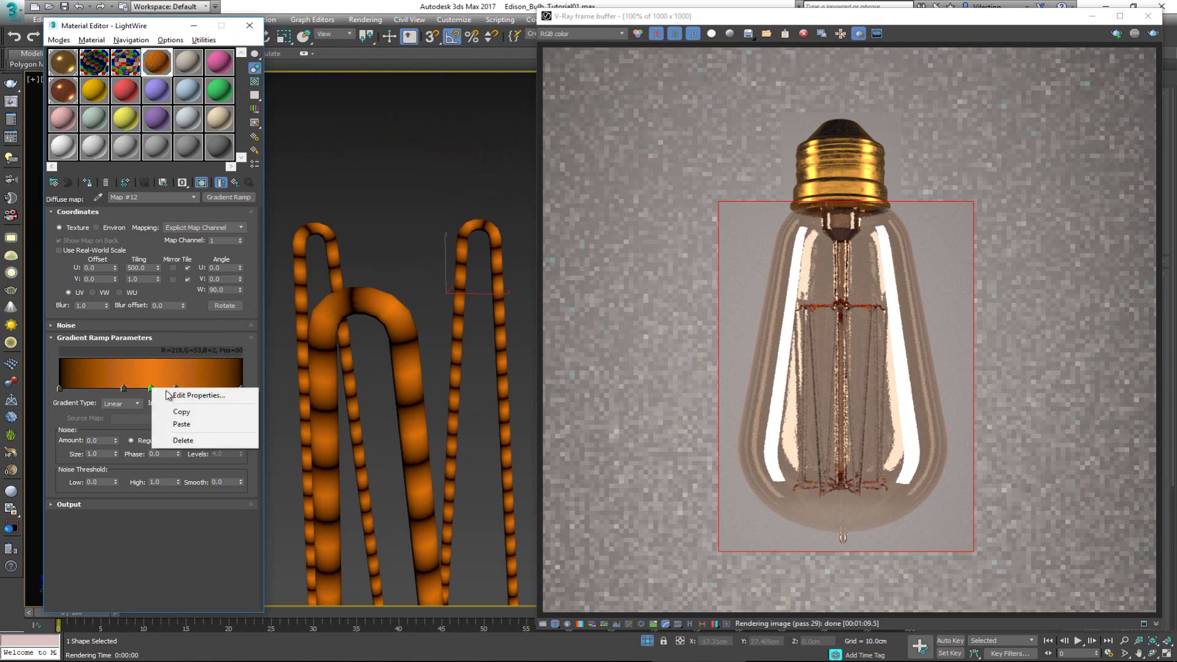
left_click(187, 412)
right_click(123, 388)
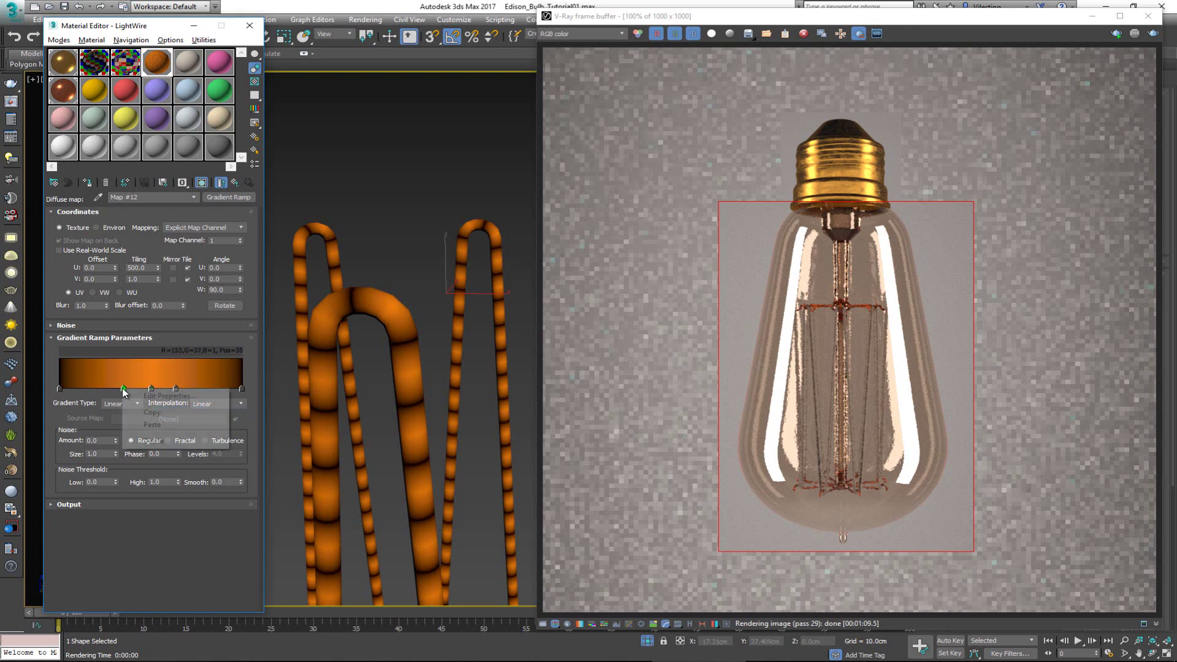
left_click(158, 424)
right_click(176, 389)
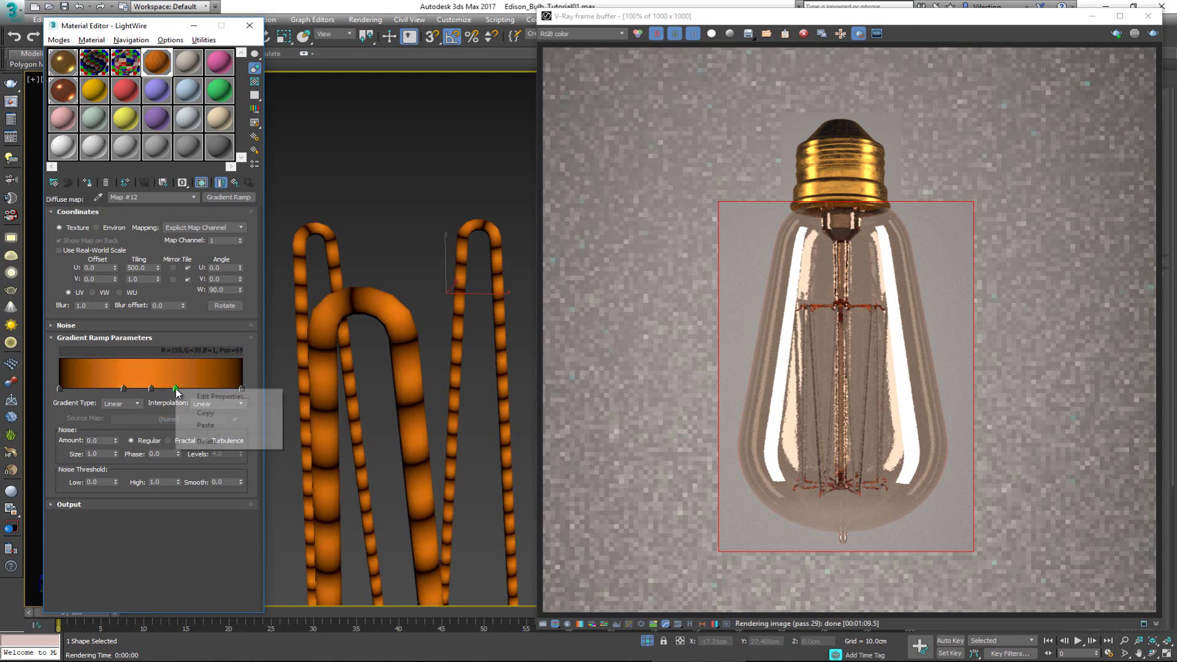
left_click(205, 426)
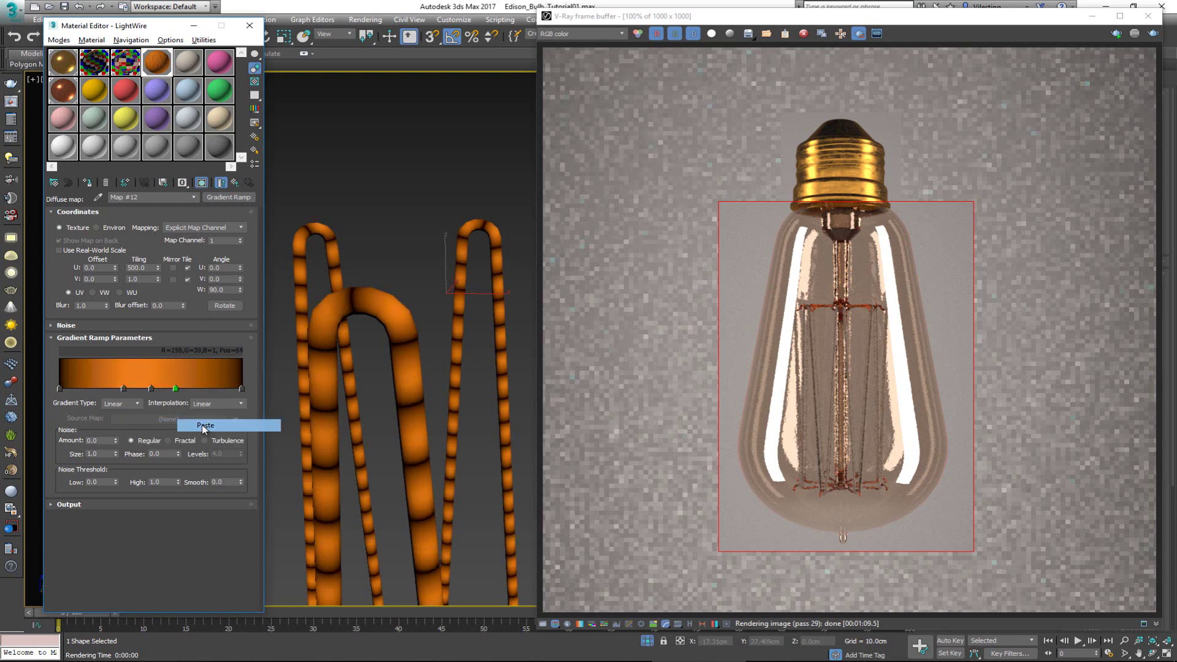
- Desaturate the gradient's middle flag to a pale peach, about RGB 218, 156, 137
double_click(151, 389)
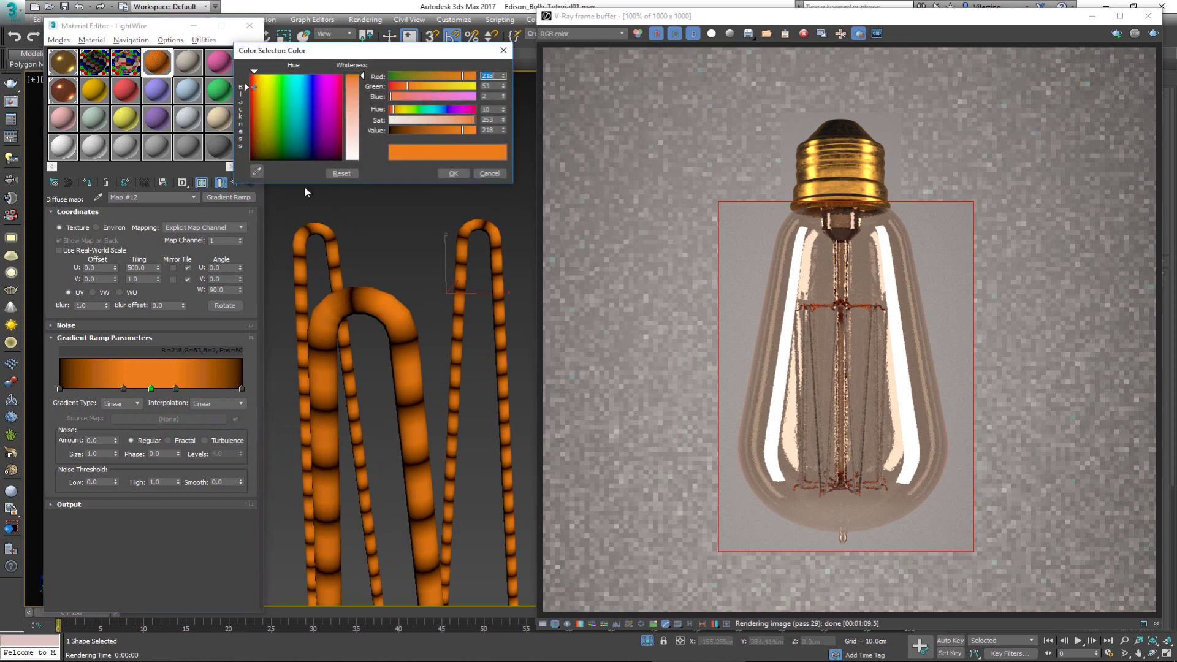
left_click(423, 120)
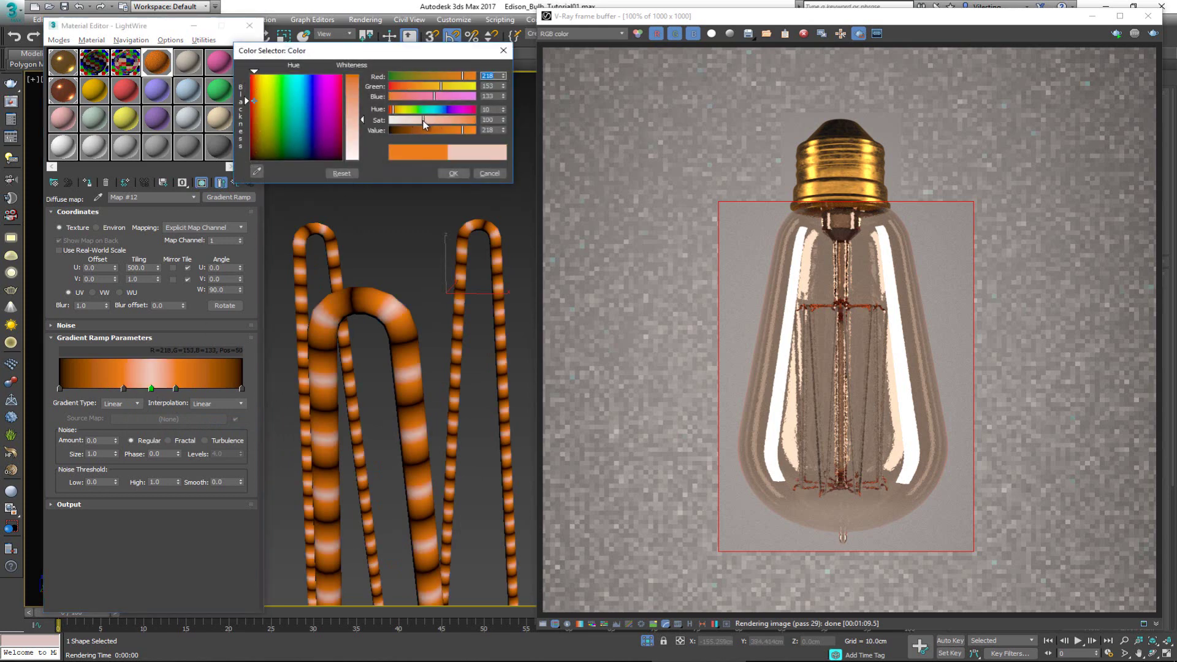
left_click_drag(423, 122, 421, 121)
left_click(453, 173)
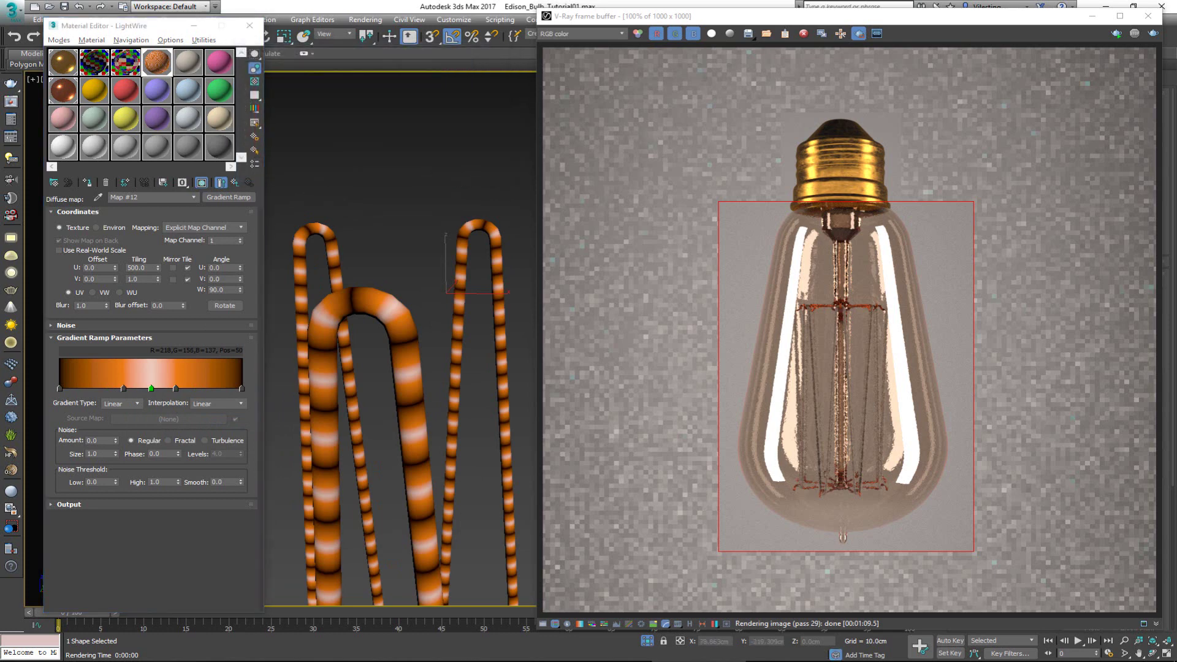
- Check the glowing filament in the reference photo, and copy the orange flag's colour onto the gradient's start and end flags
key("alt+Tab")
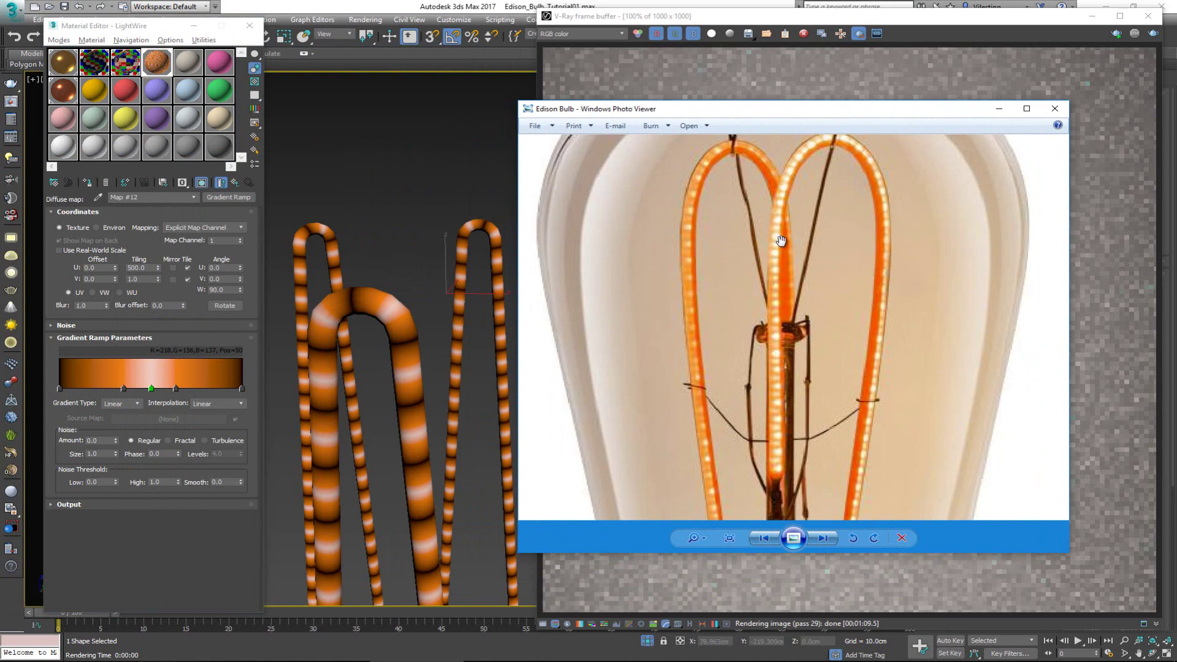
right_click(175, 390)
left_click(197, 415)
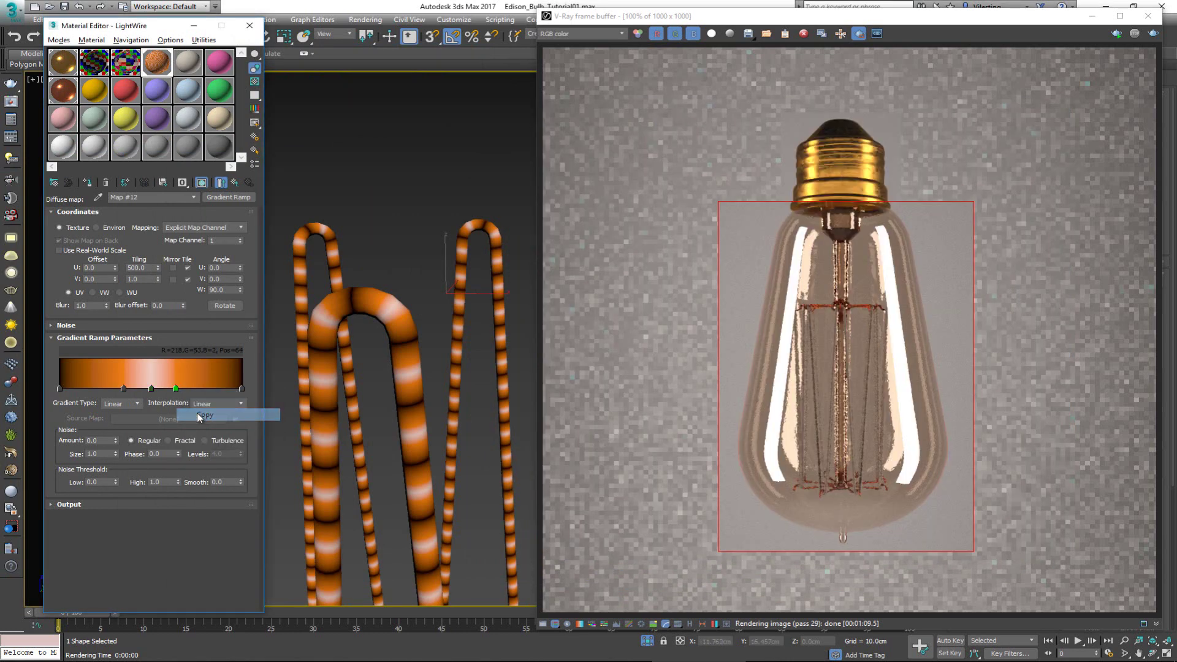
right_click(241, 389)
left_click(274, 425)
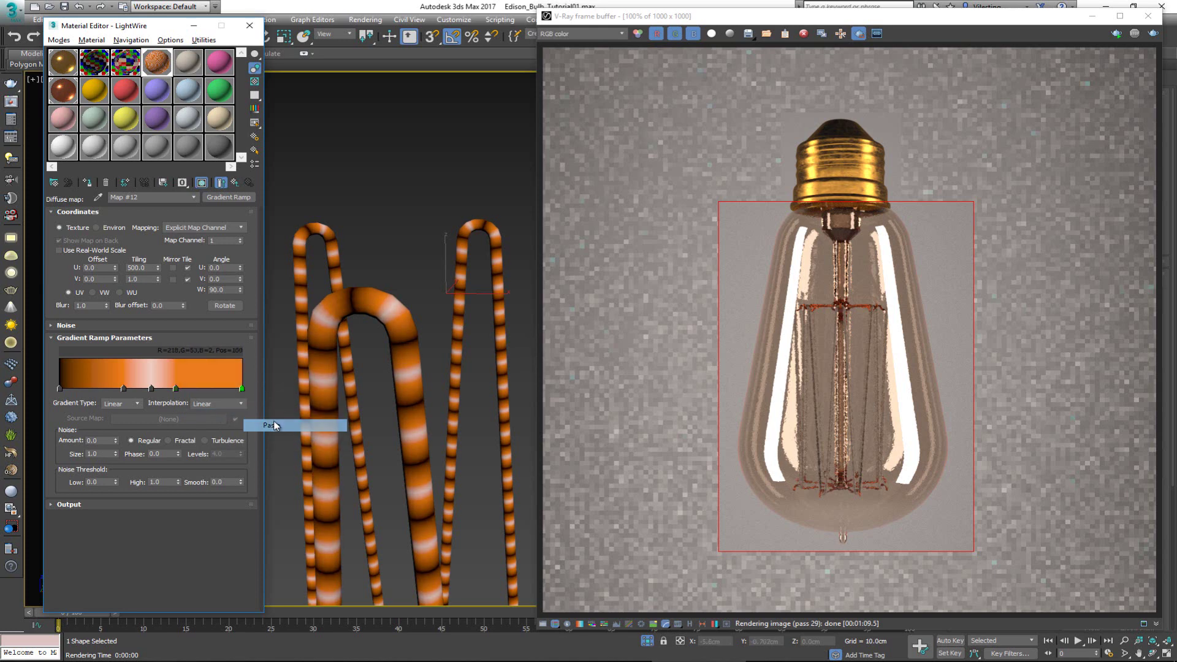
right_click(57, 389)
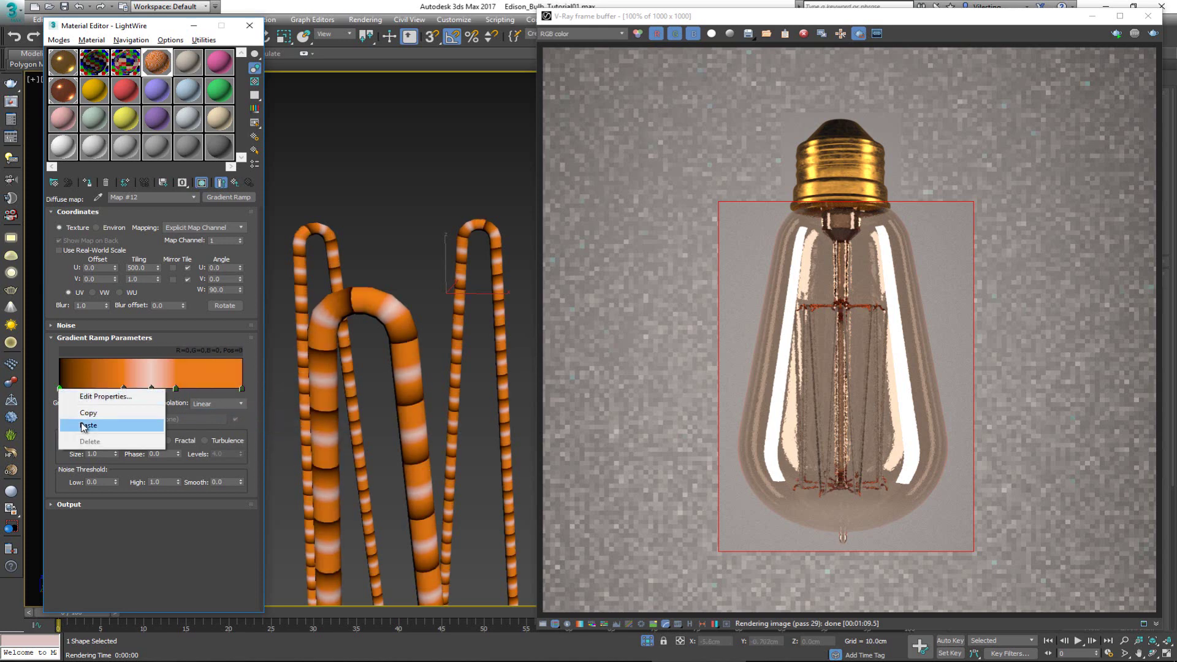
left_click(84, 425)
- Darken the gradient's start flag to a brownish orange with a Value of 67 and copy that colour onto the end flag
double_click(59, 388)
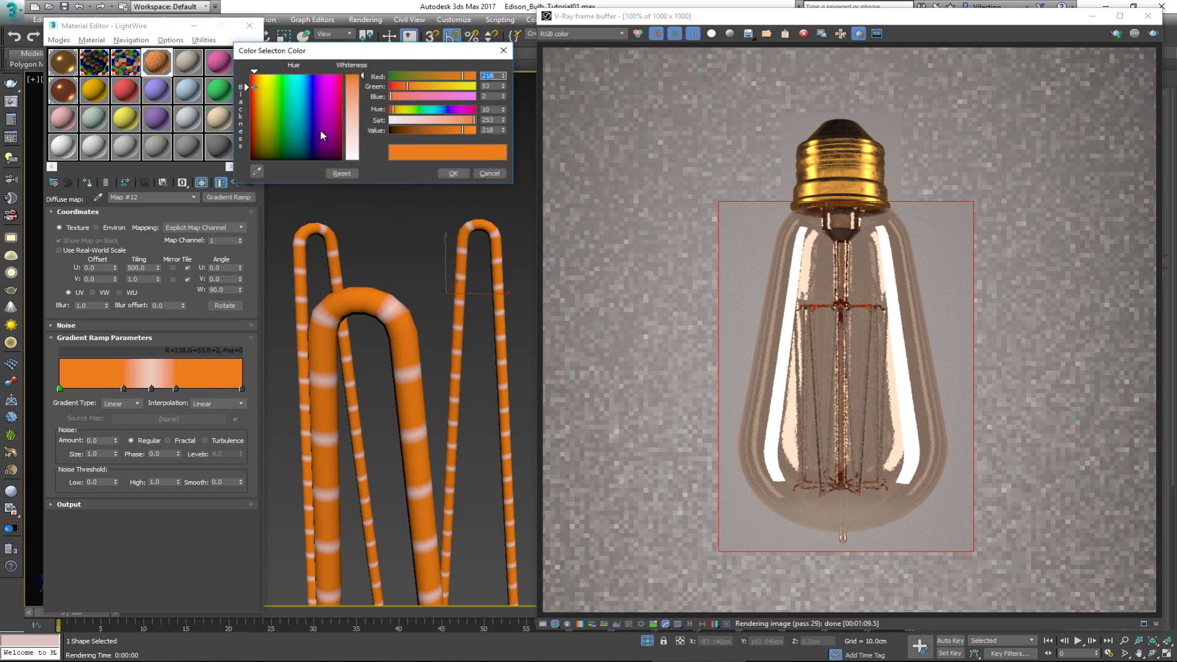
left_click_drag(433, 135, 414, 135)
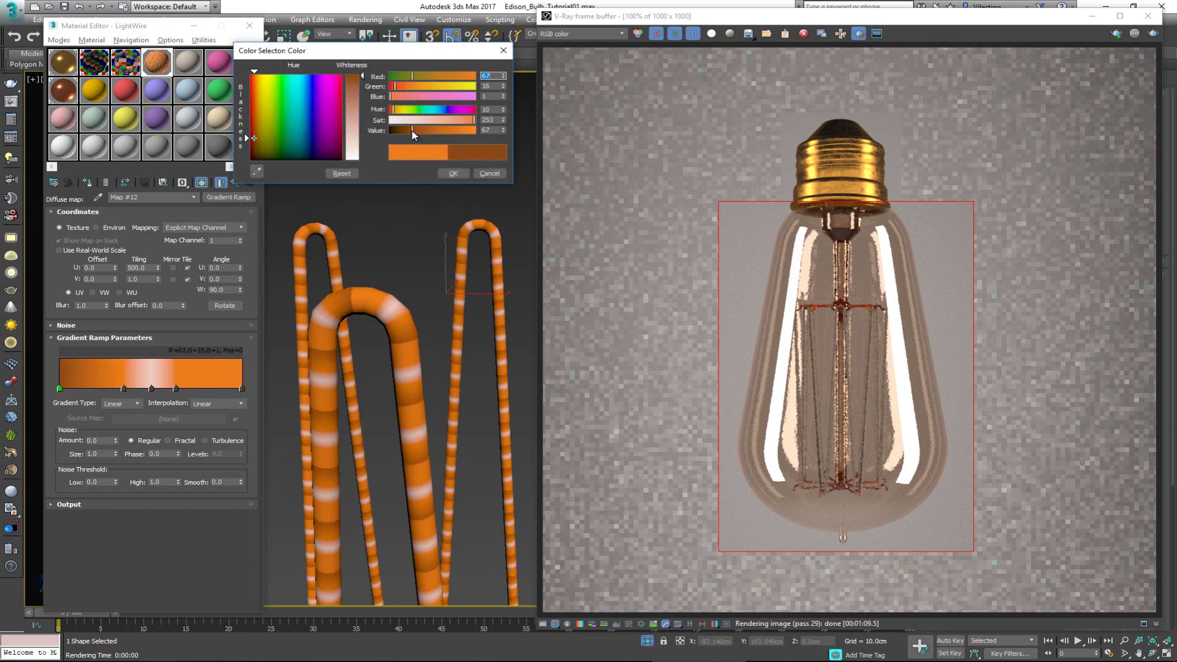
left_click(453, 173)
right_click(59, 390)
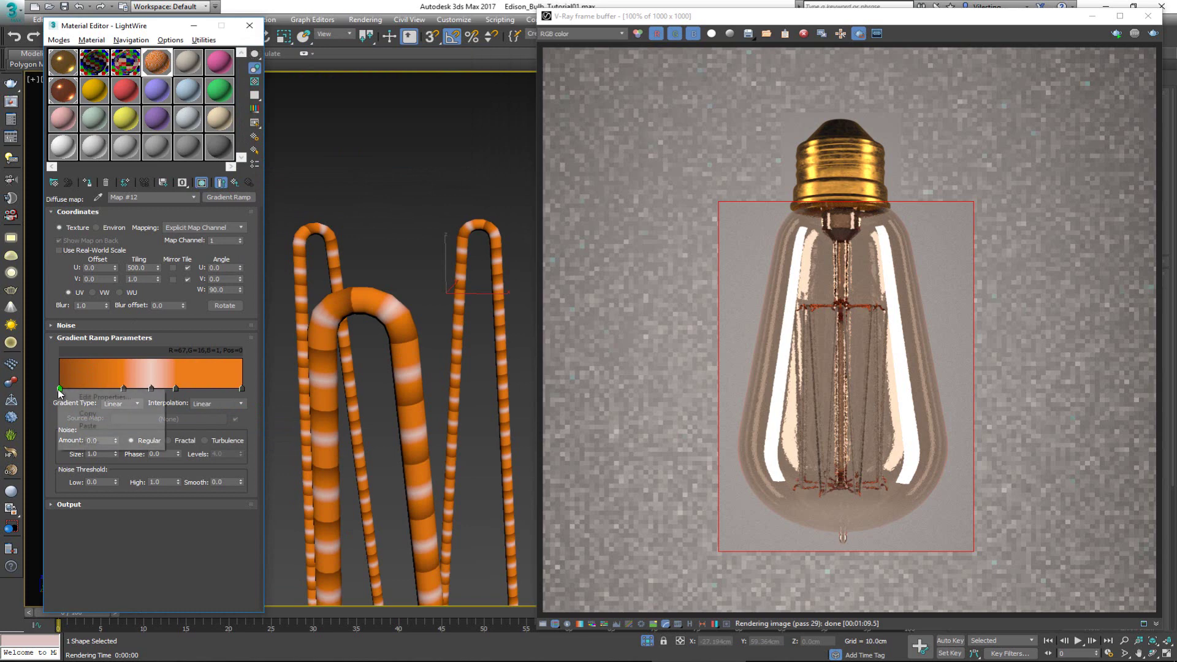
left_click(96, 408)
right_click(242, 390)
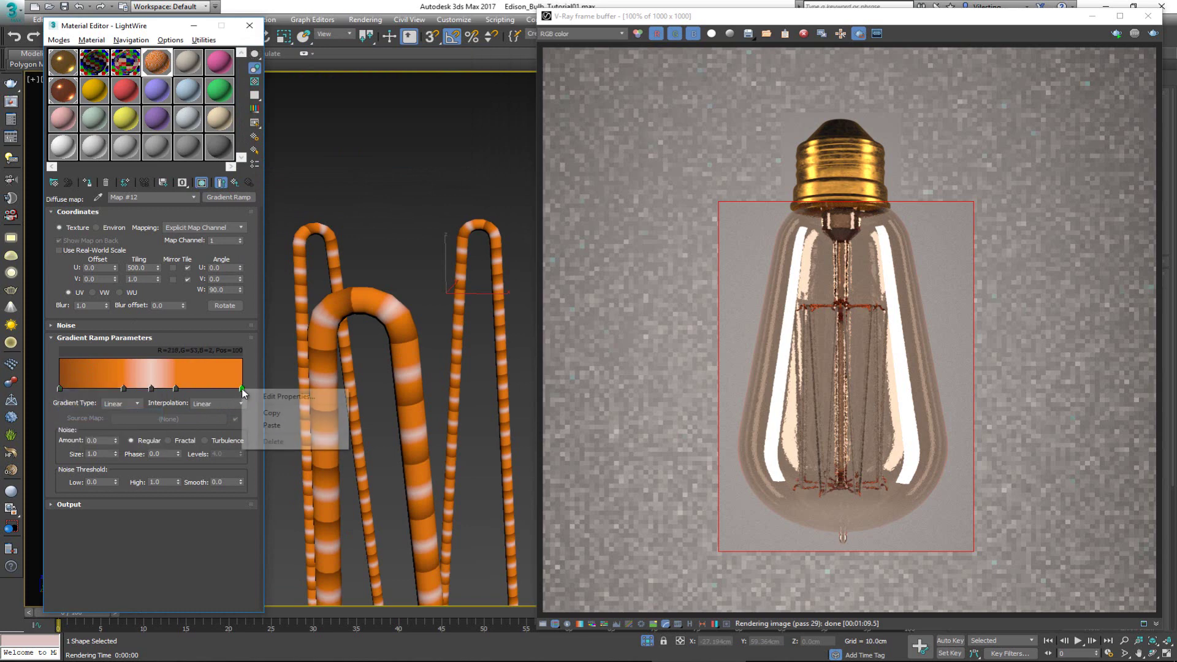
left_click(260, 423)
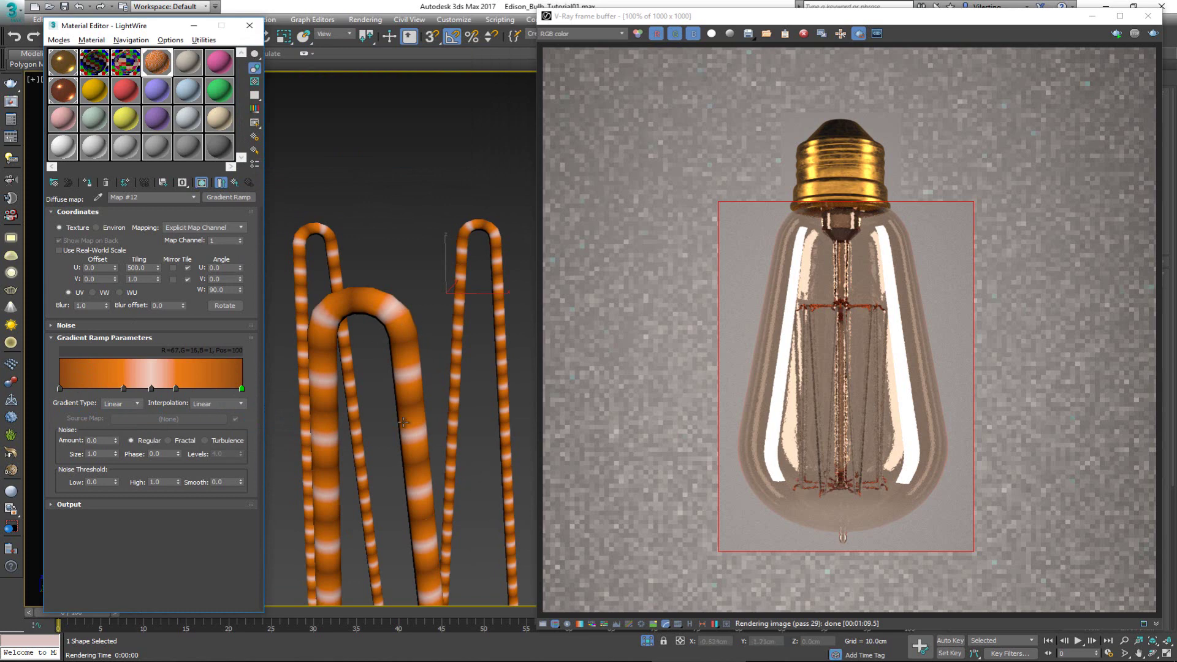
- Spread the two orange flags outward from the middle, the second to about position 73, to widen the pale band on the wire
mouse_move(123, 389)
left_mouse_down()
mouse_move(108, 388)
mouse_move(193, 387)
left_mouse_up()
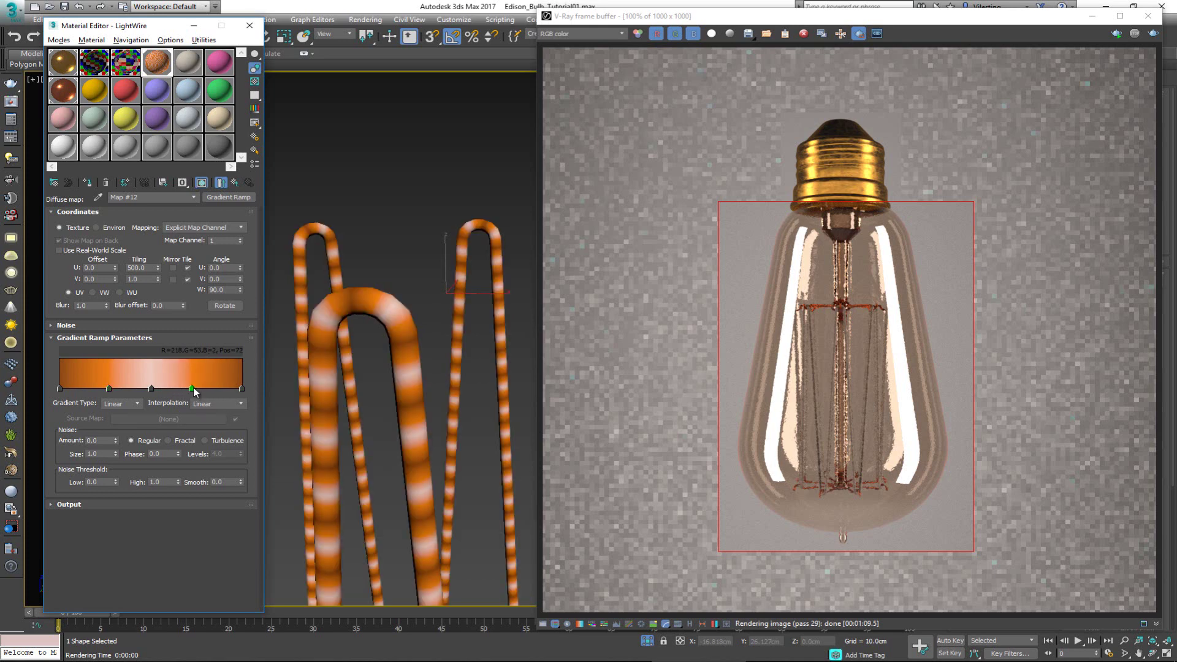
left_click(391, 206)
scroll(404, 268, "down", 5)
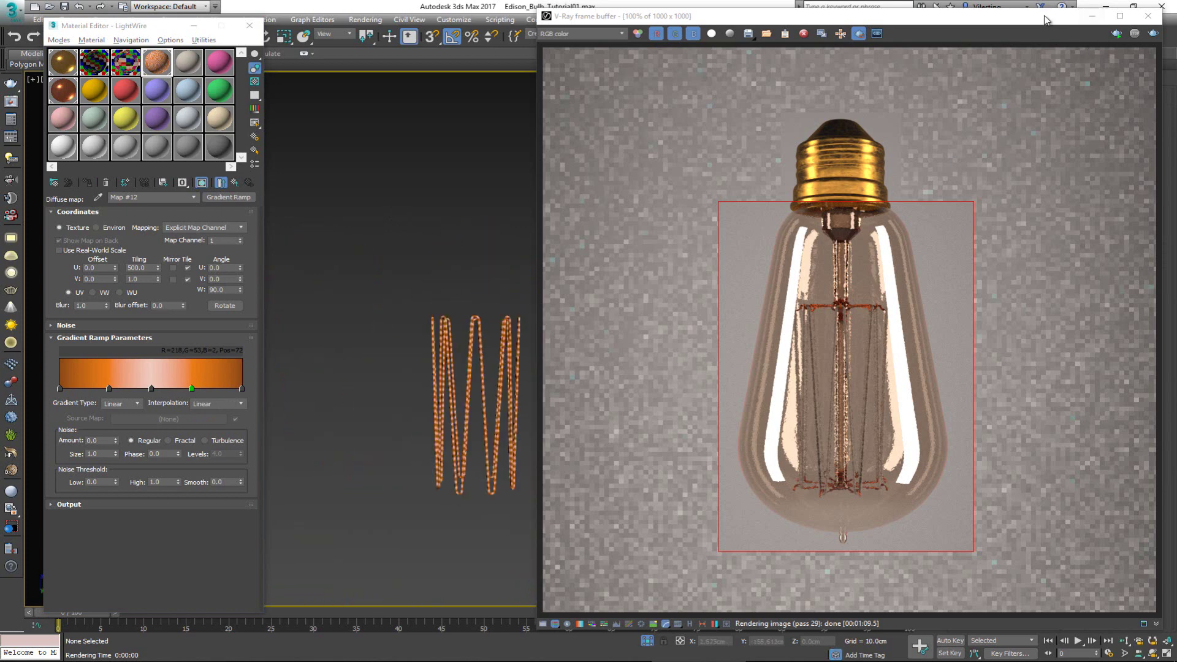
- End the filament wire's isolation and re-render the bulb region to inspect the LightWire material up close
right_click(482, 251)
left_click(505, 160)
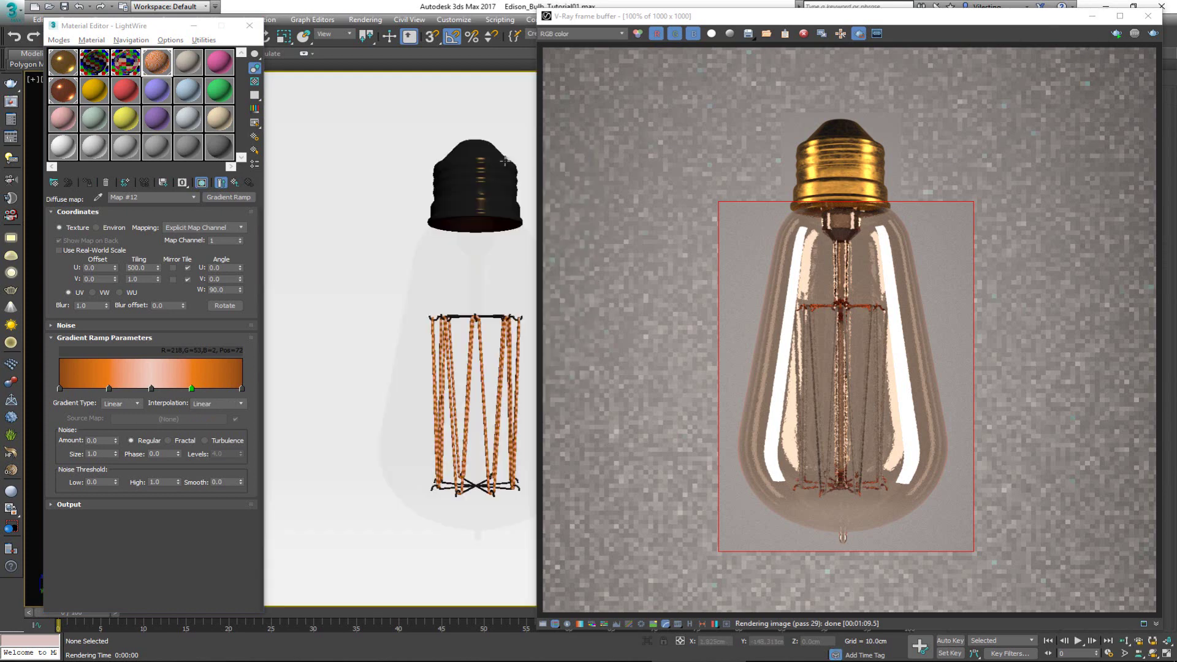
left_click(1118, 34)
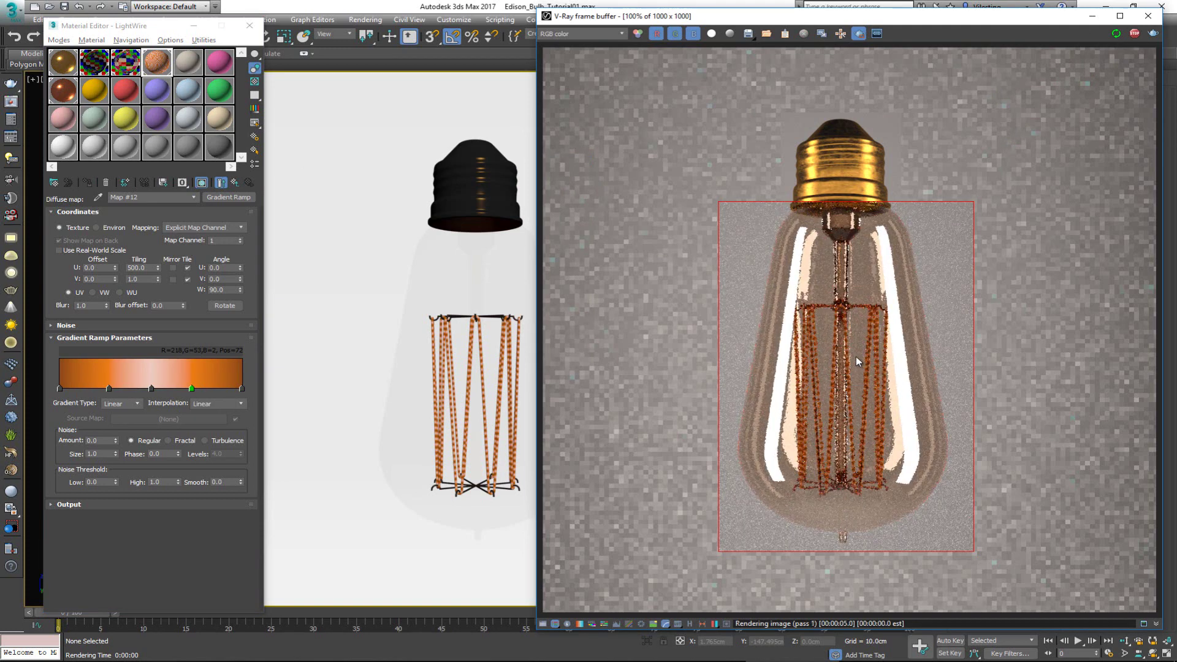
scroll(872, 405, "up", 1)
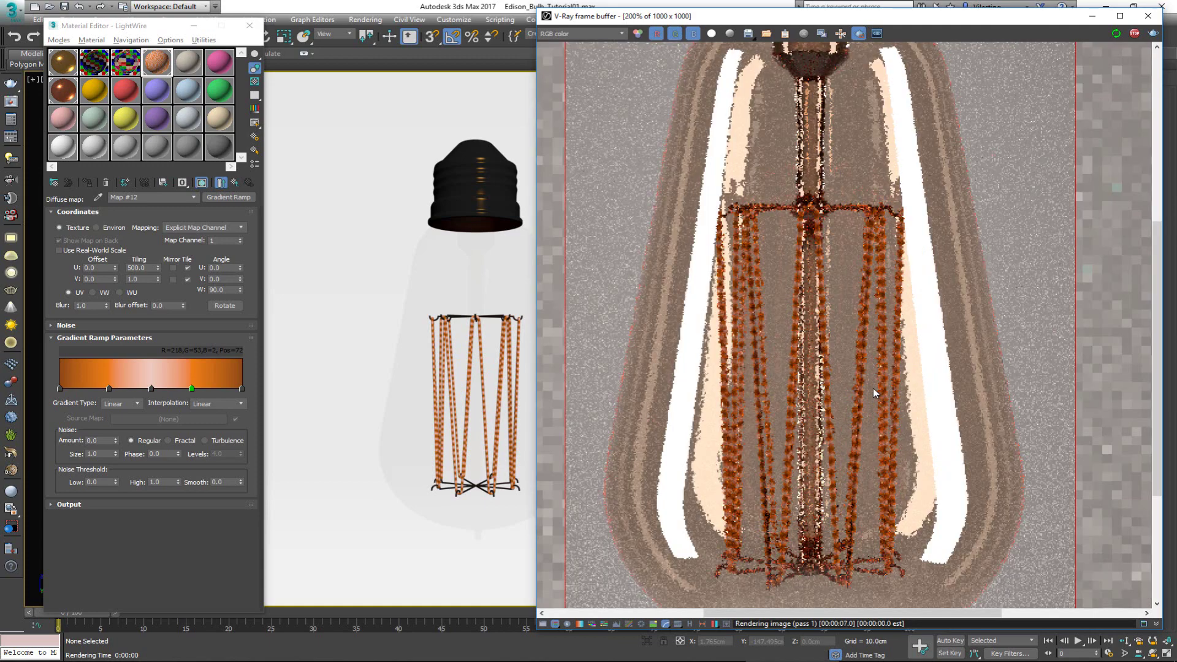
scroll(877, 313, "down", 1)
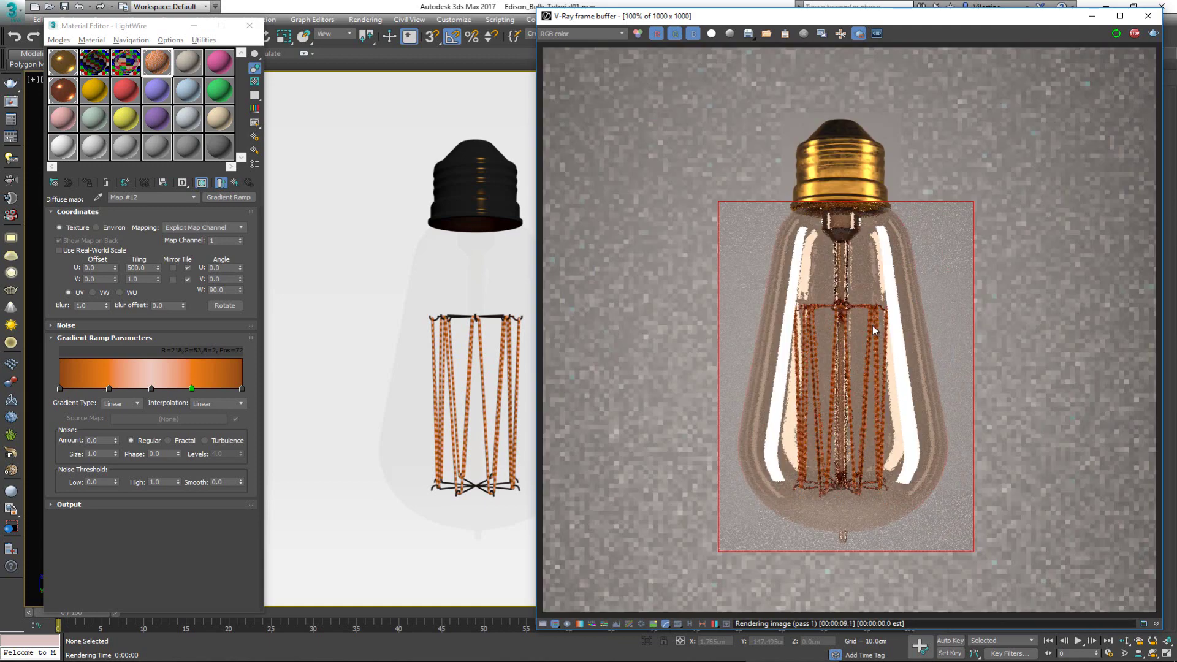
- Assign the unused Material #5 to the zigzag filament wire
left_click(235, 182)
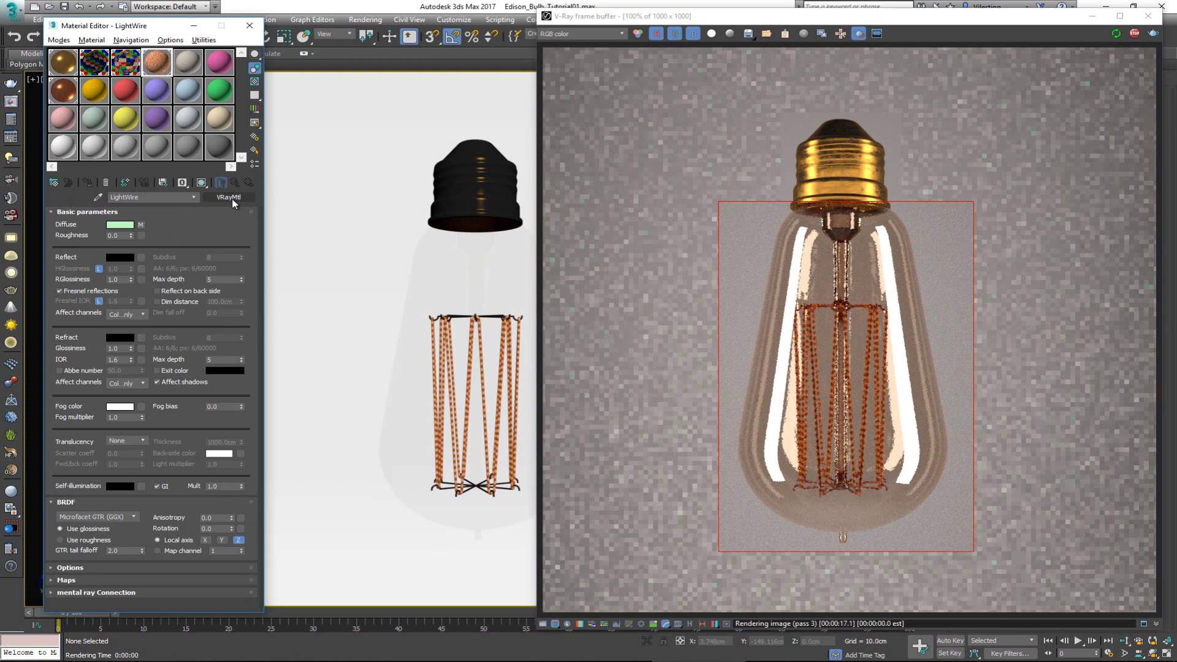
left_click(189, 65)
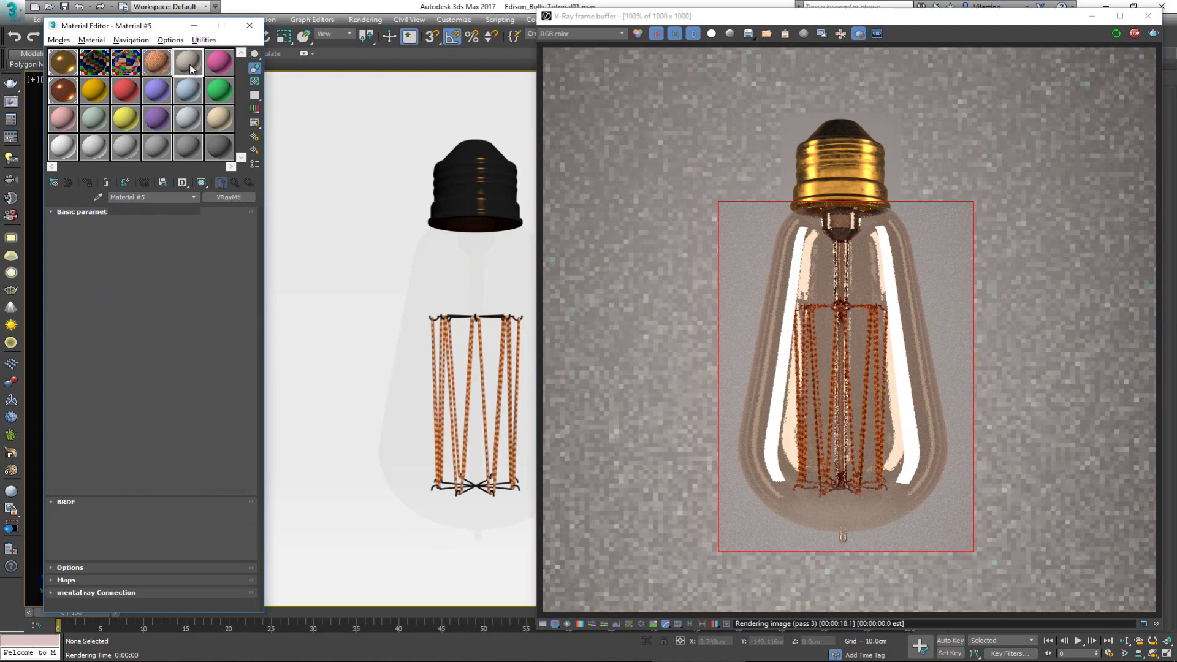
left_click(468, 374)
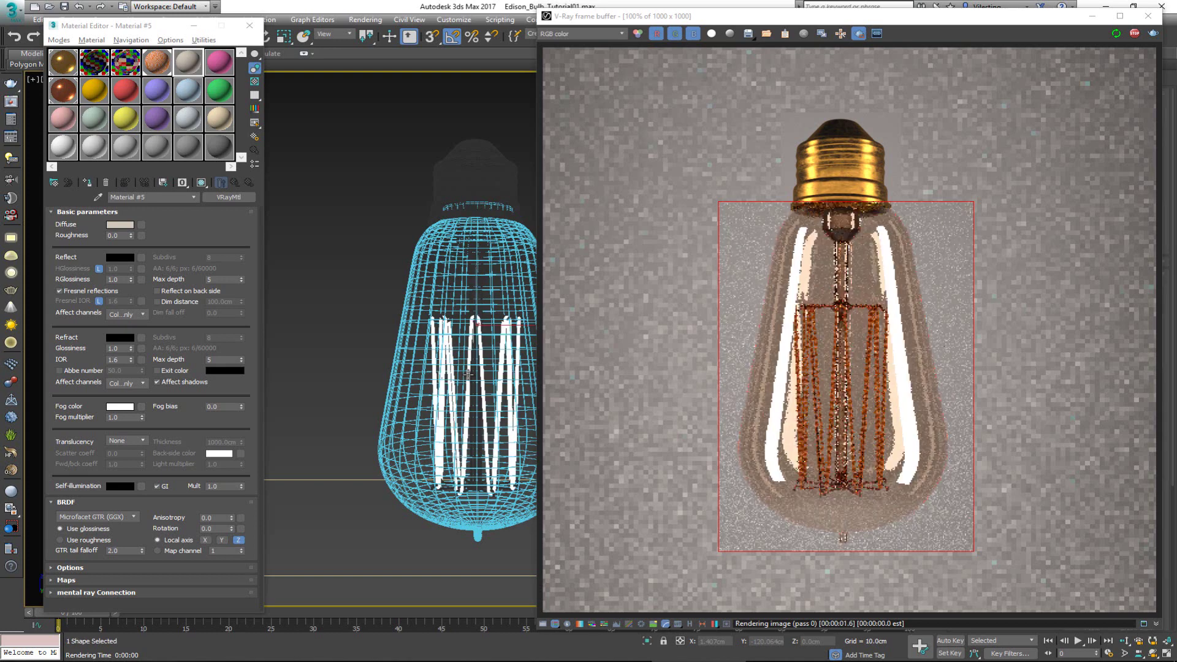
left_click(90, 185)
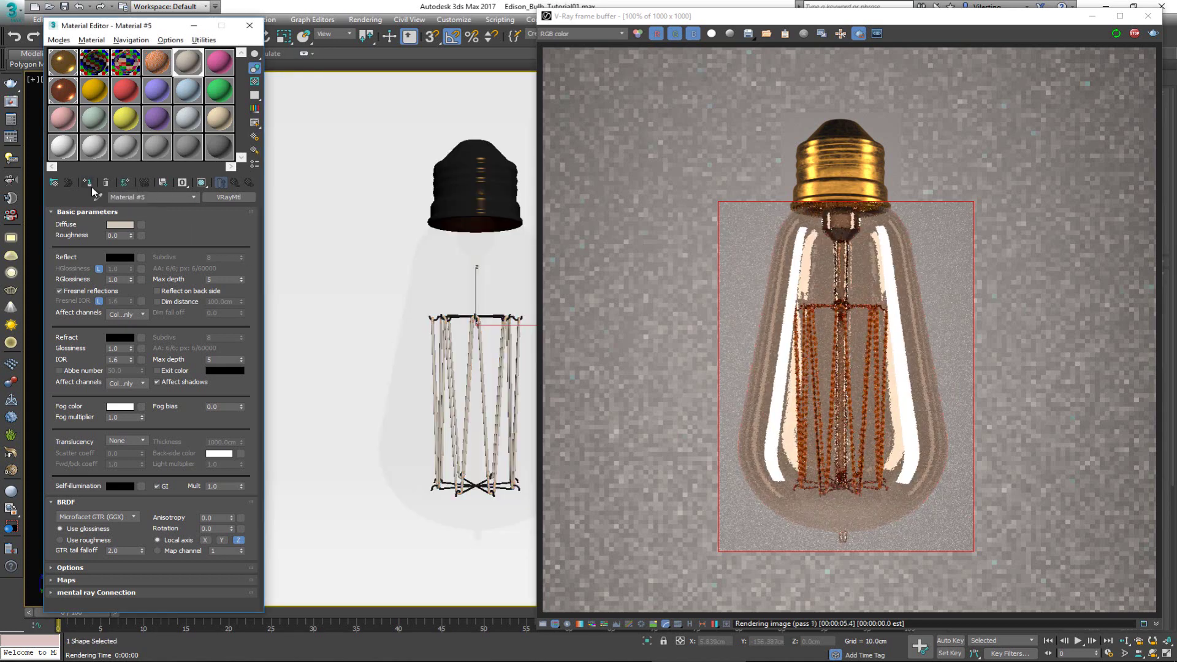
- Change Material #5 to the VRayLightMtl type so the filament wire emits light
left_click(234, 198)
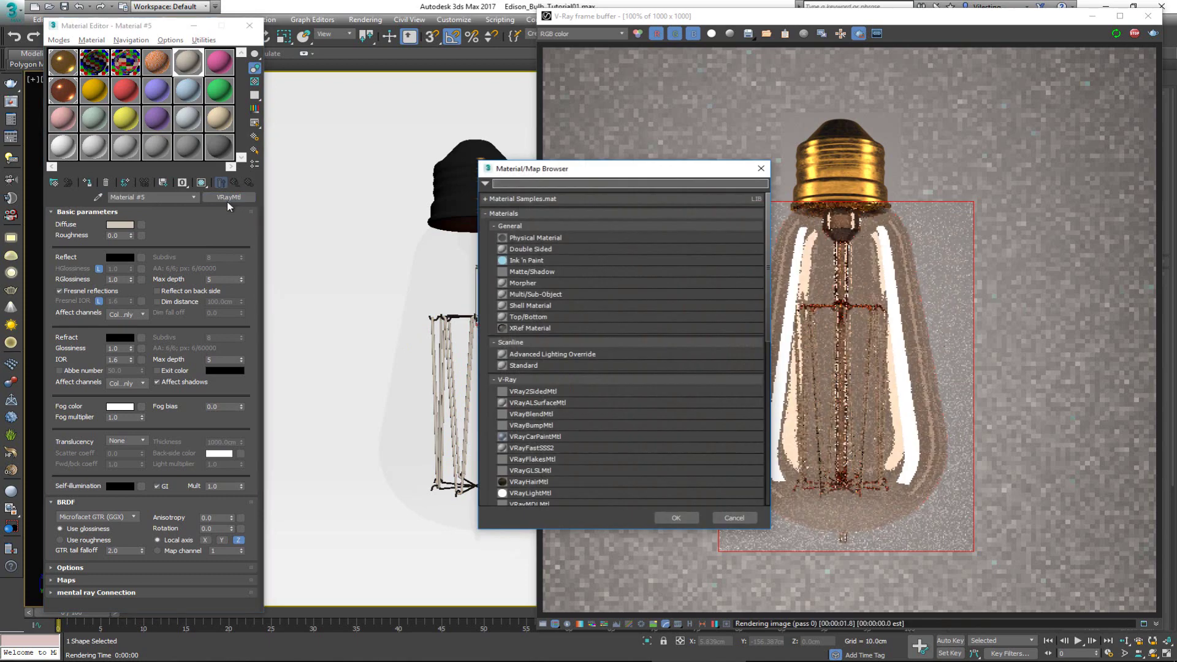
scroll(561, 368, "down", 3)
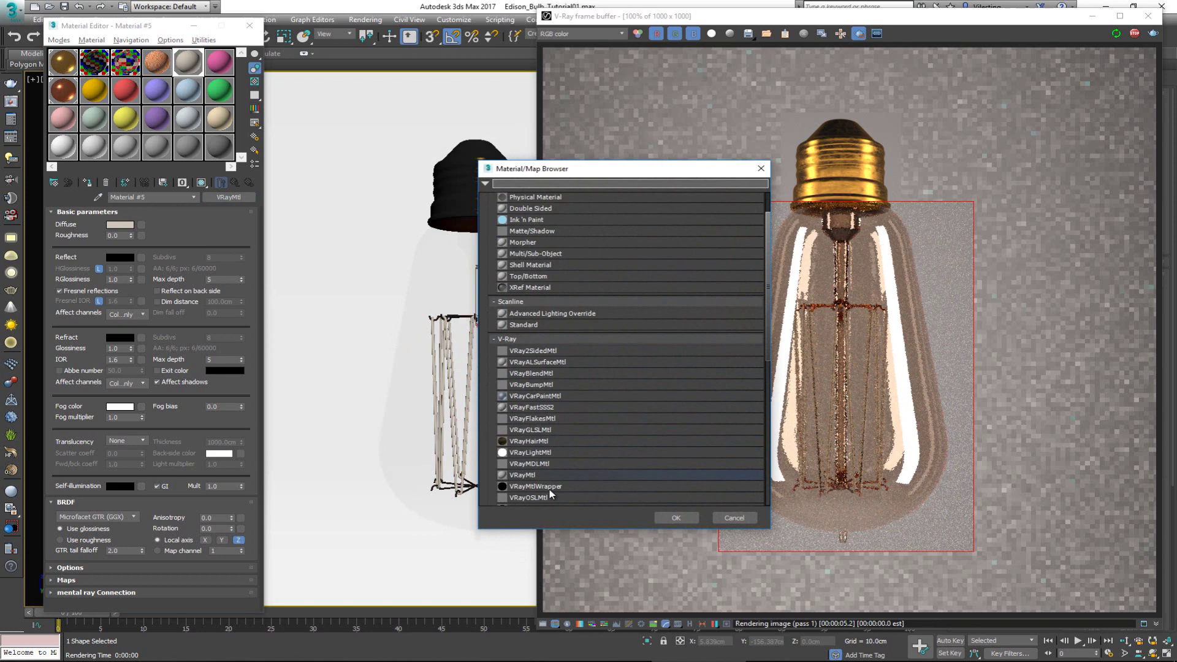
double_click(546, 455)
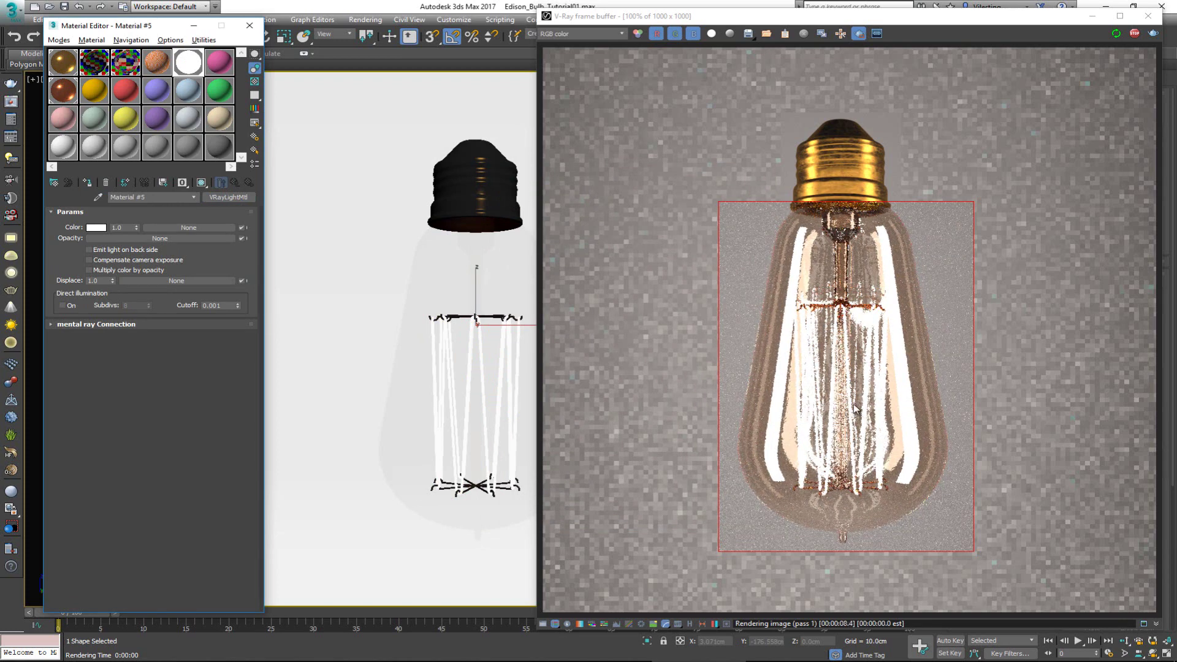
- Copy the Gradient Ramp from LightWire's diffuse map and paste it as a copy into Material #5's light colour map
left_click(166, 72)
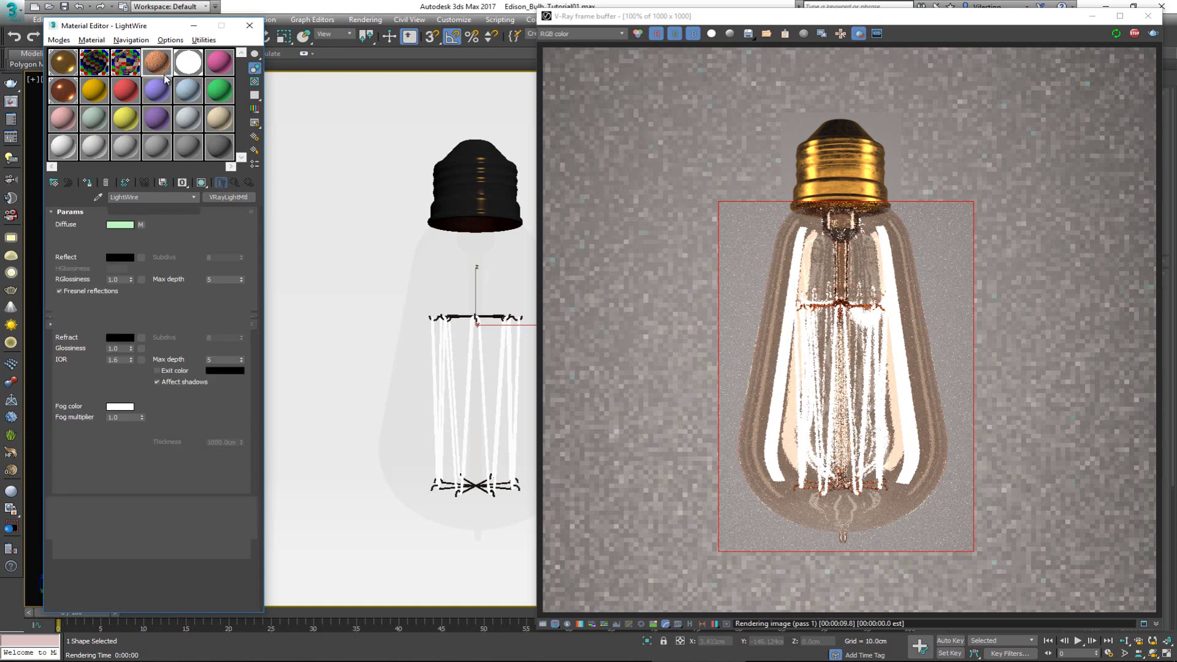
right_click(141, 226)
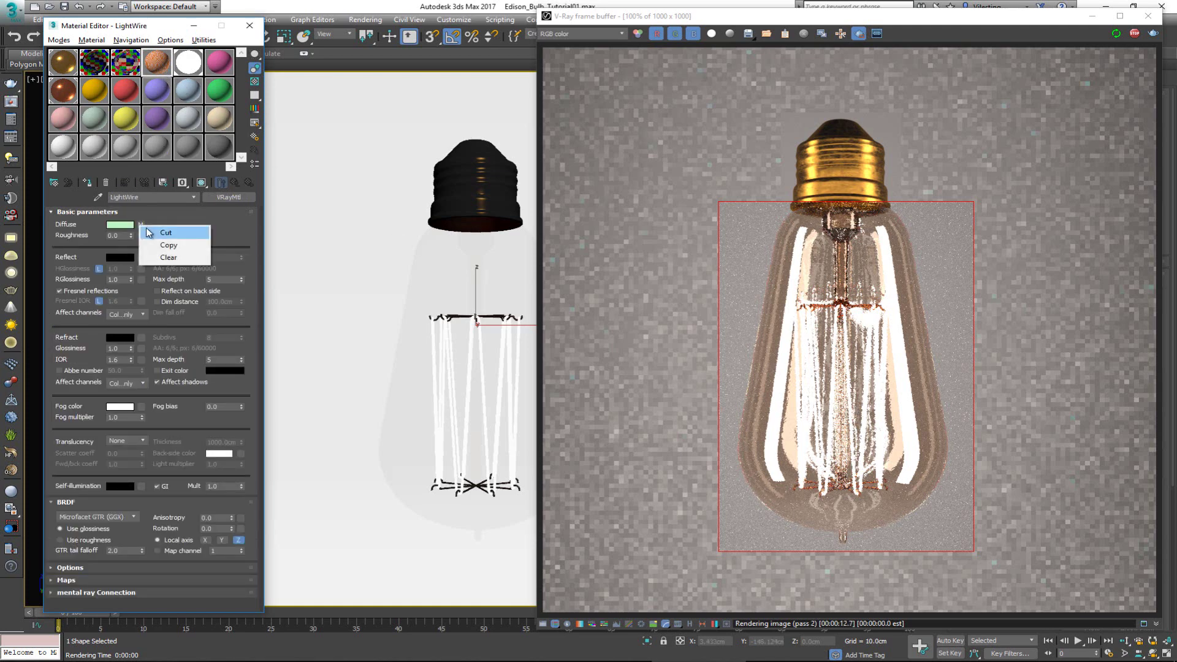
left_click(168, 248)
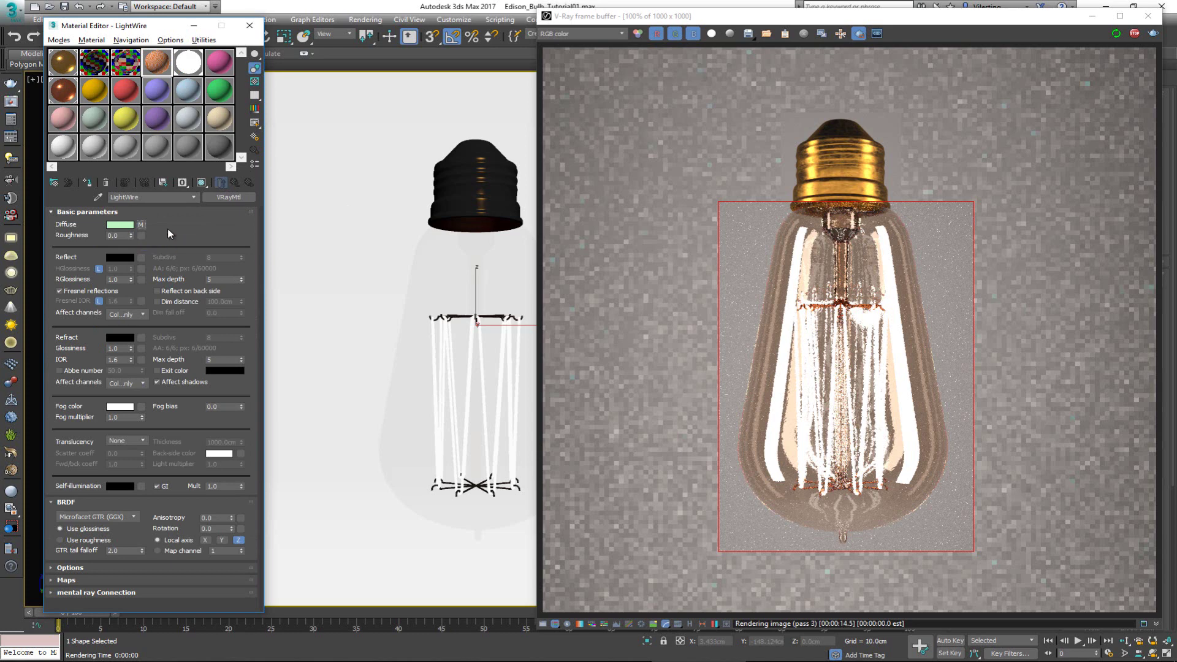
left_click(125, 581)
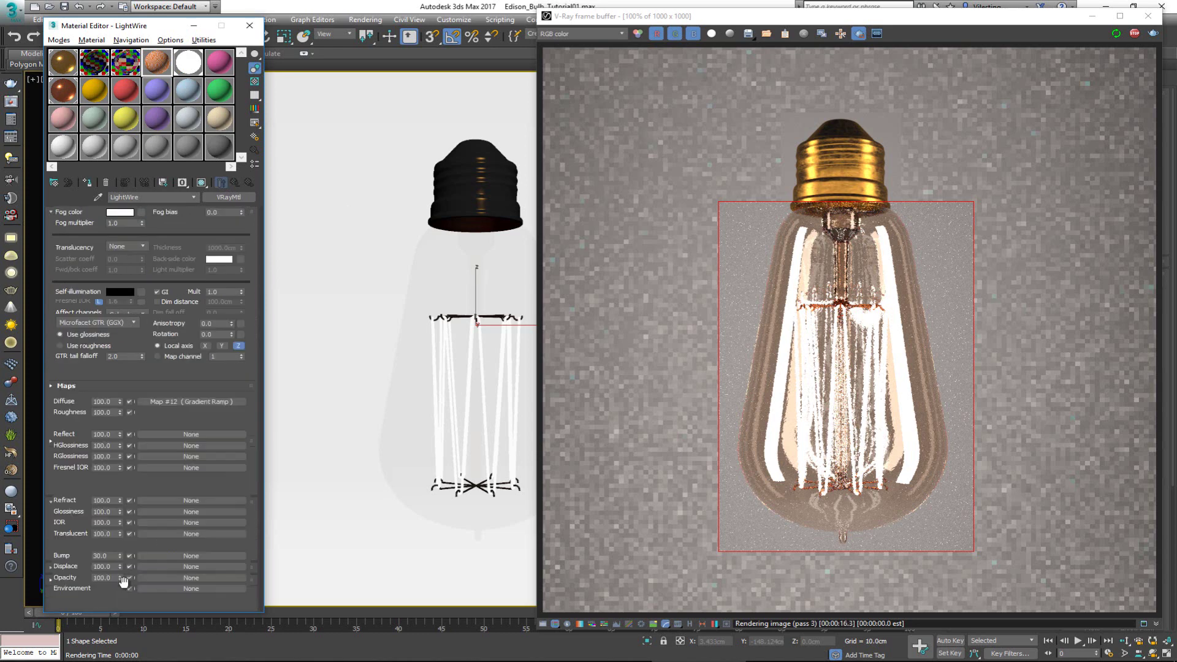
scroll(204, 404, "down", 5)
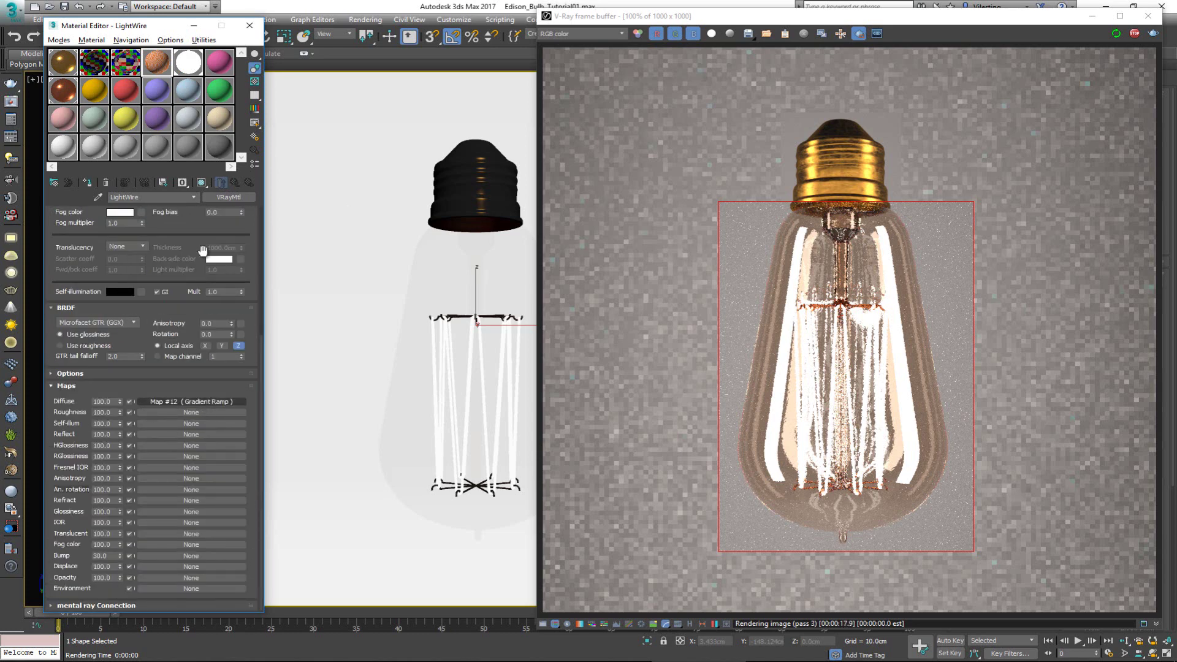
left_click(189, 62)
right_click(182, 228)
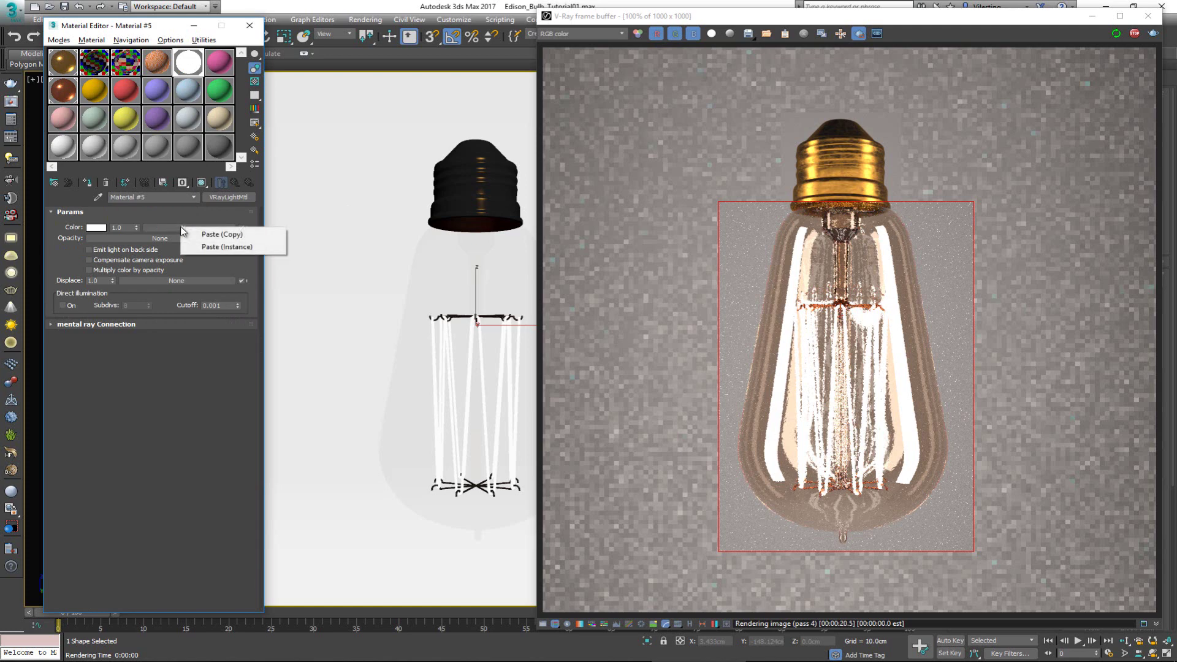
left_click(200, 235)
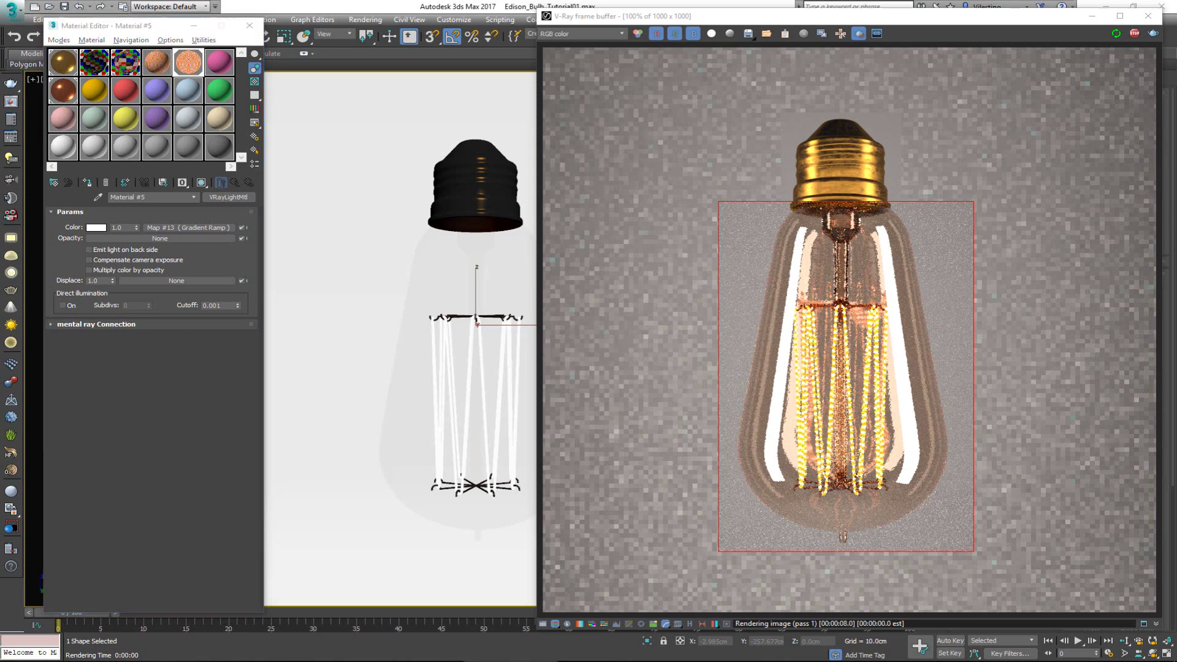
- Compare the rendered filament with the glowing wire in the reference photo placed beside the frame buffer
left_click(417, 661)
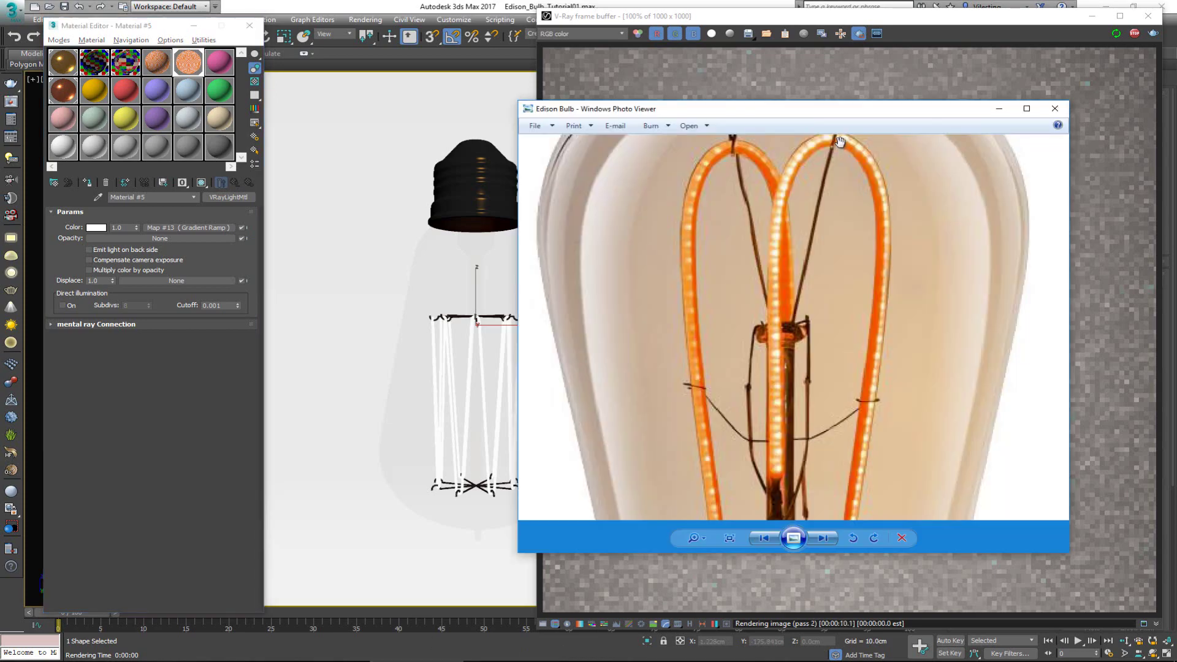
left_click_drag(830, 110, 325, 124)
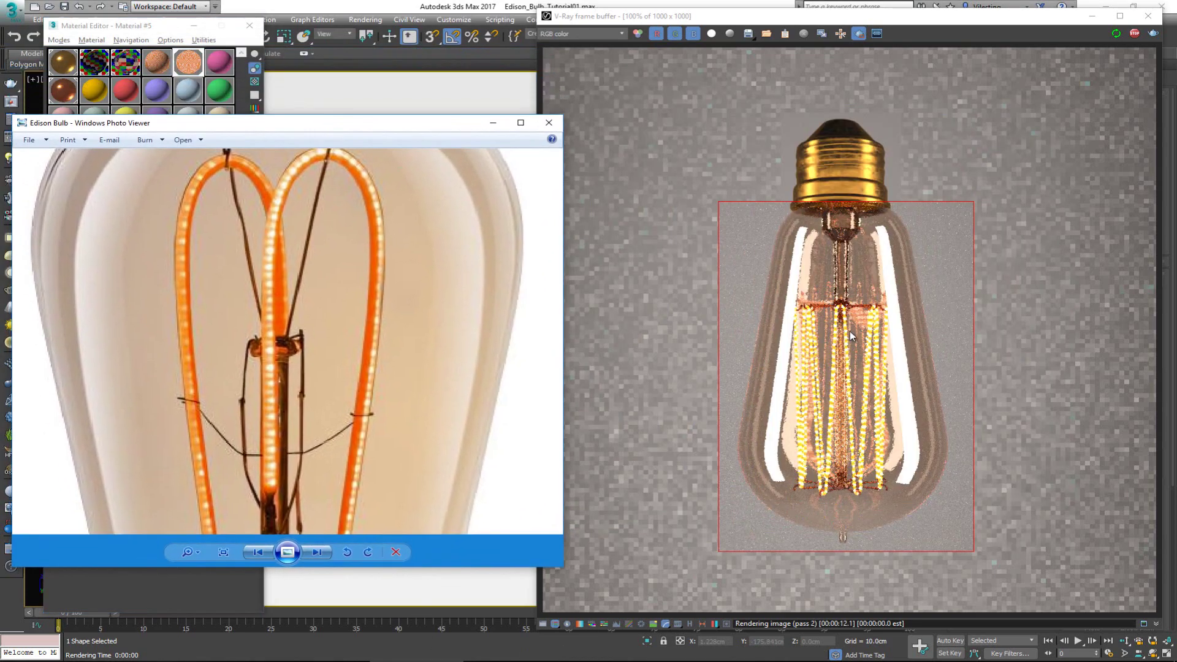
scroll(818, 370, "up", 1)
scroll(818, 371, "up", 1)
scroll(804, 245, "down", 1)
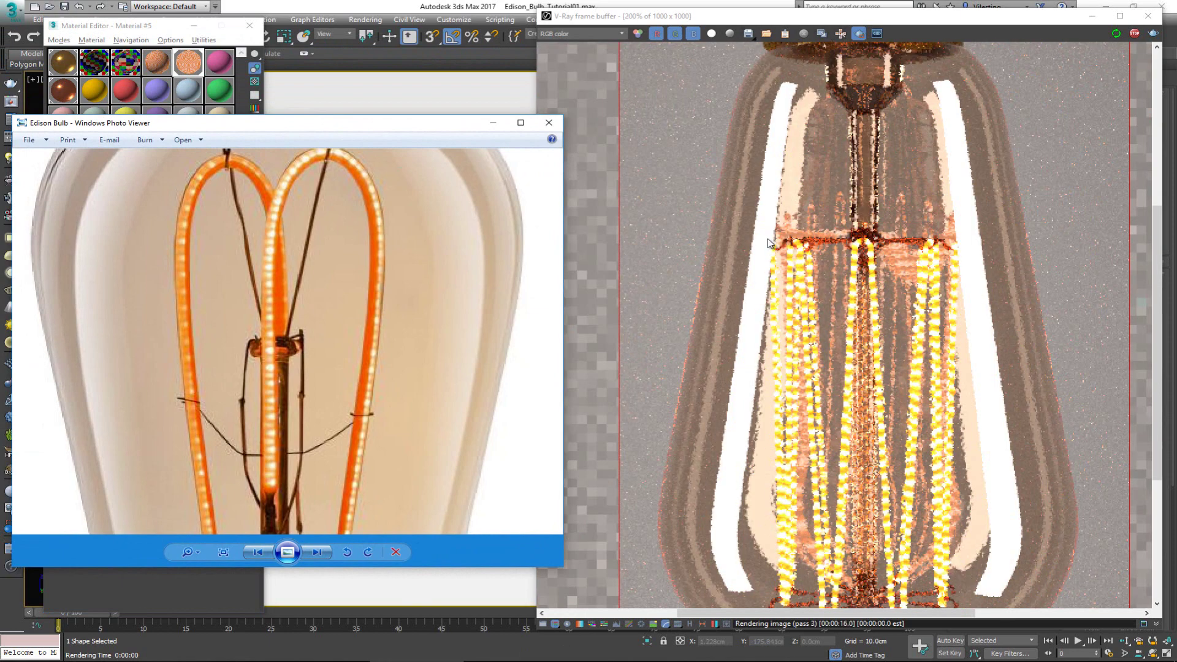
- Restrict the render region to a small area around the upper part of the filament and inspect the wire up close
left_click(760, 214)
left_click_drag(761, 214, 888, 371)
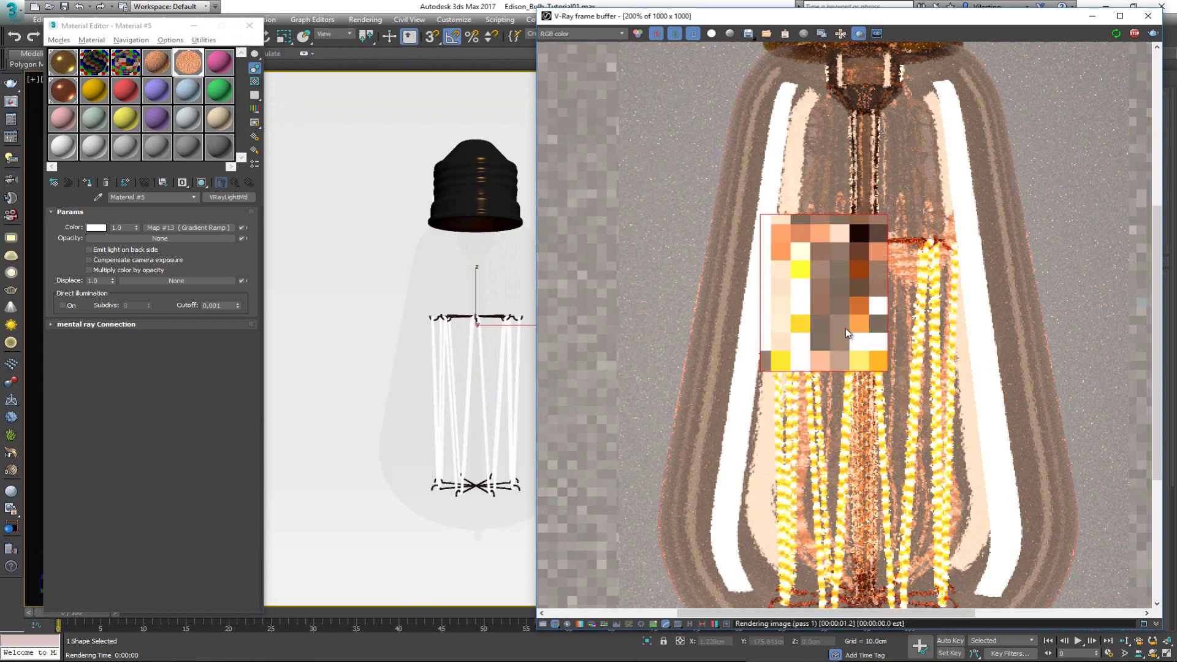
scroll(846, 333, "up", 1)
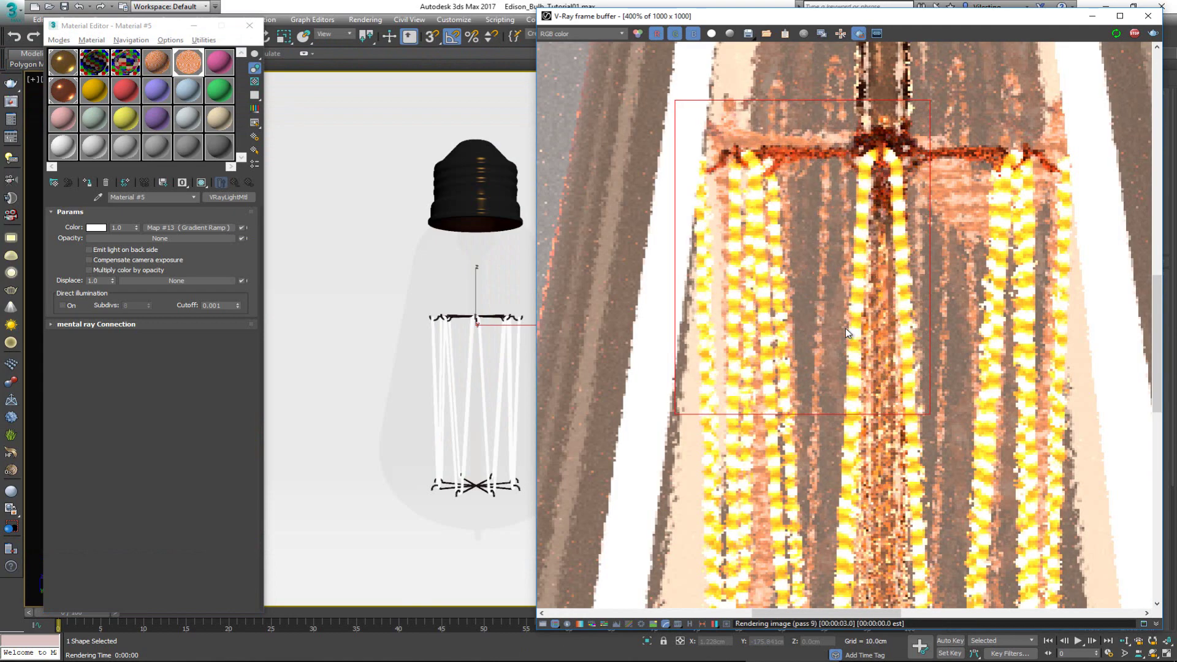
scroll(846, 333, "down", 1)
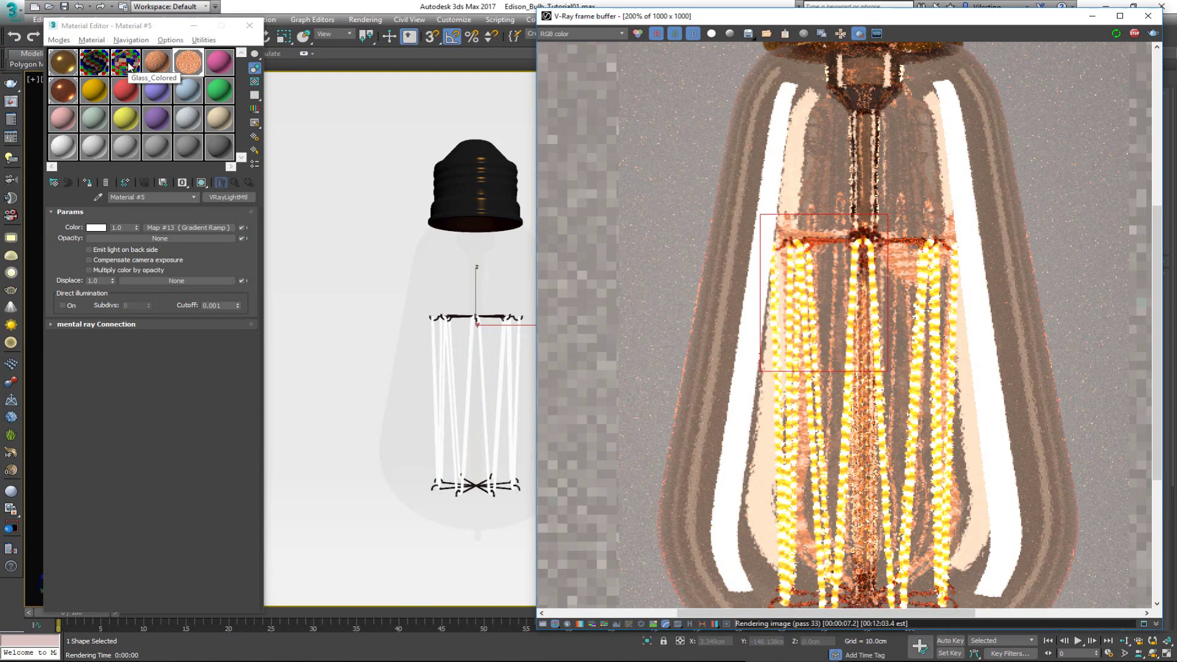
- Disable the Noise bump map in the Glass material and check the filament in the re-rendered region
left_click(95, 64)
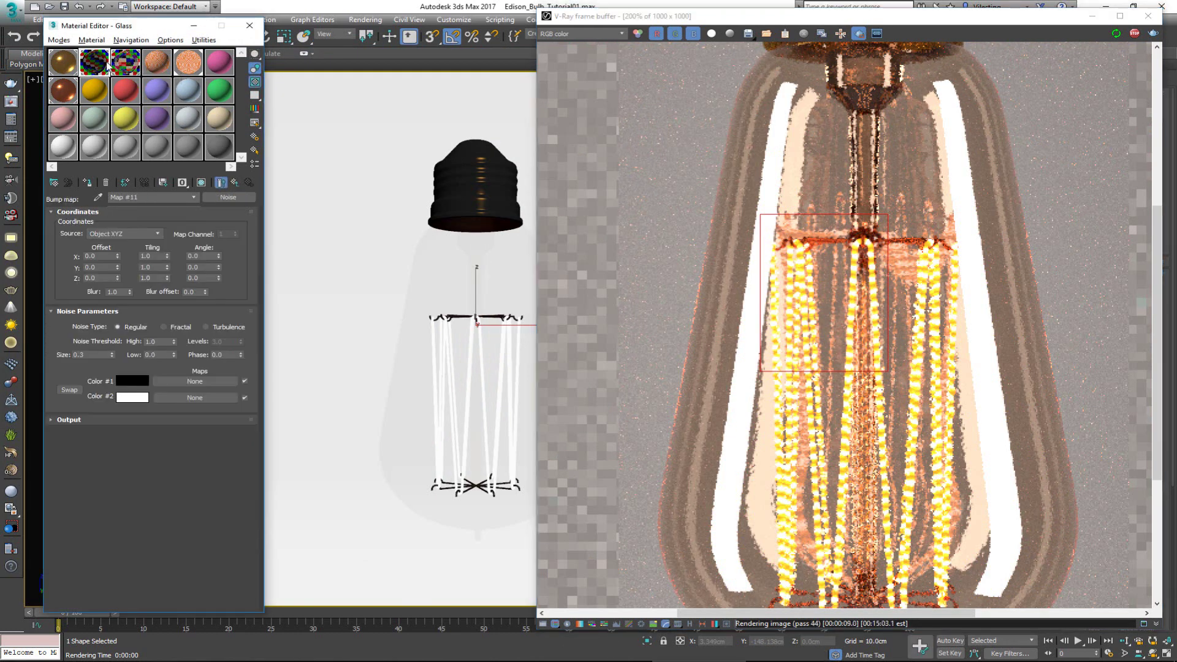
left_click(130, 67)
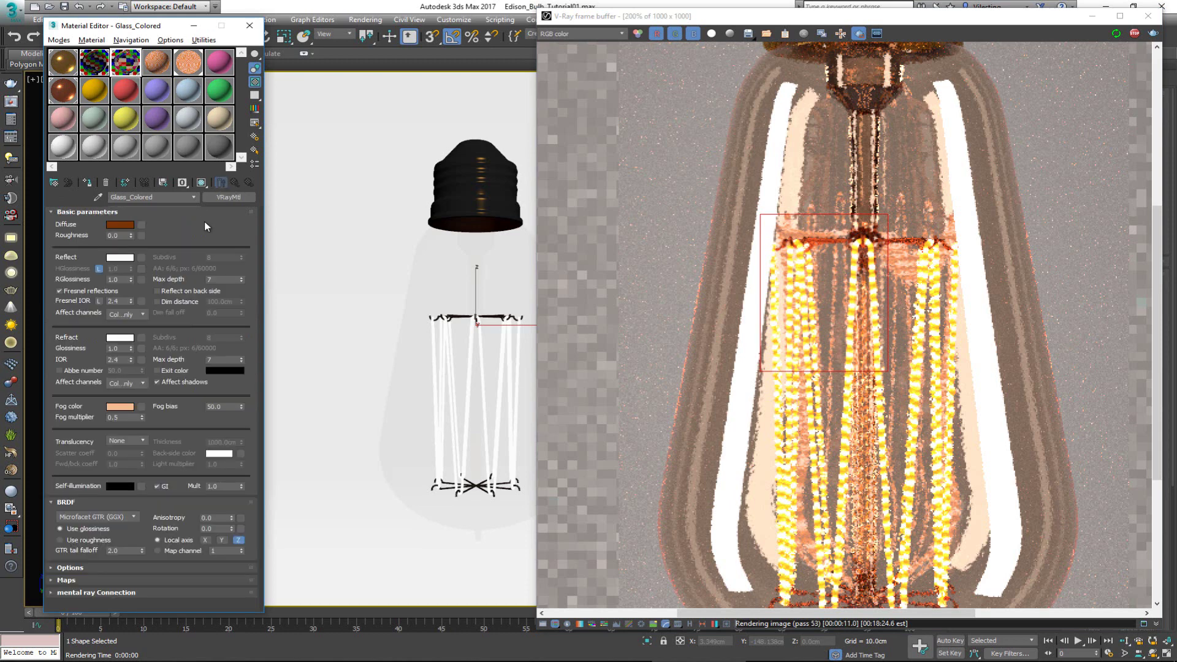
left_click(167, 581)
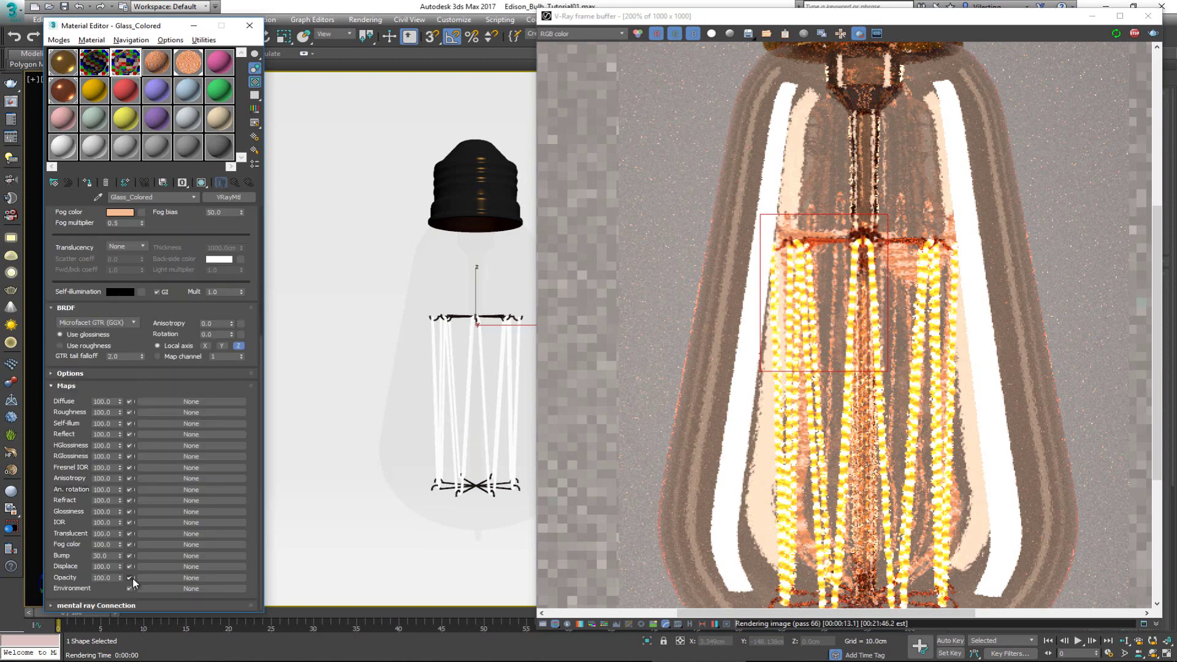
left_click(92, 58)
left_click(221, 182)
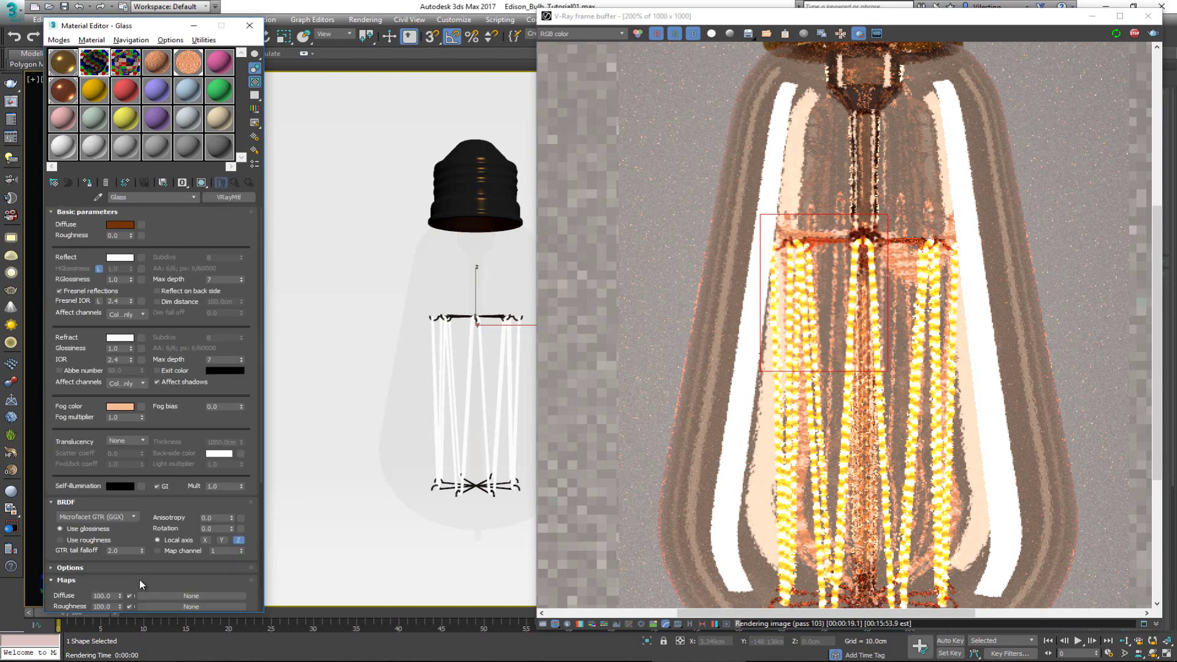
scroll(138, 580, "down", 5)
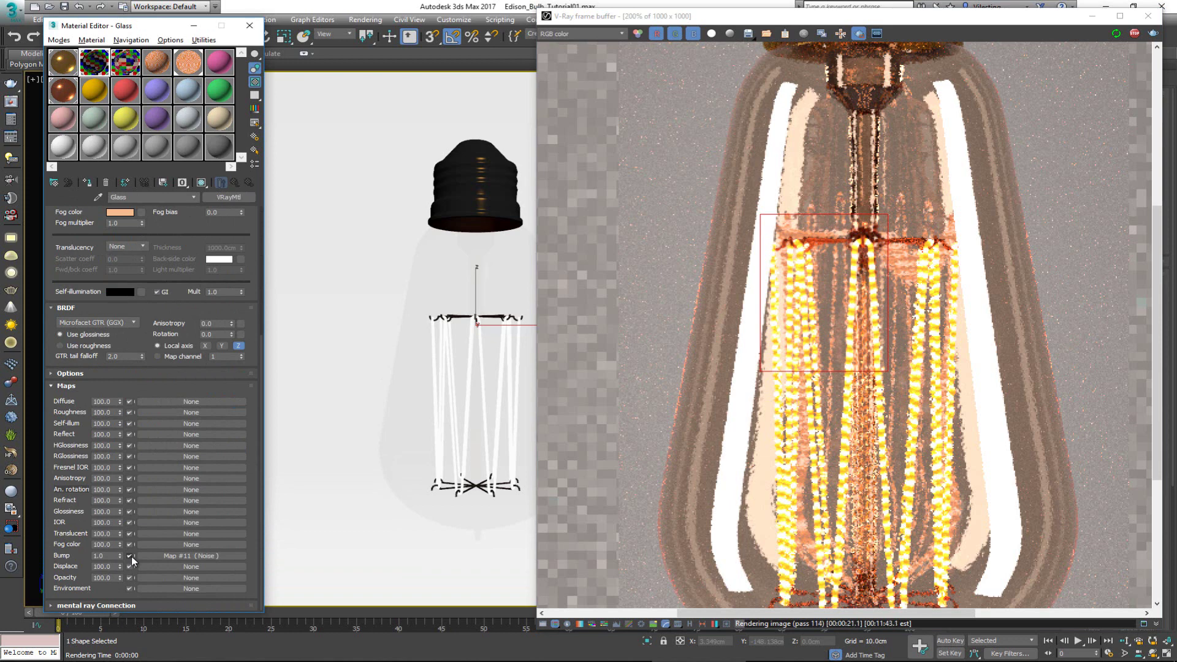
left_click(131, 557)
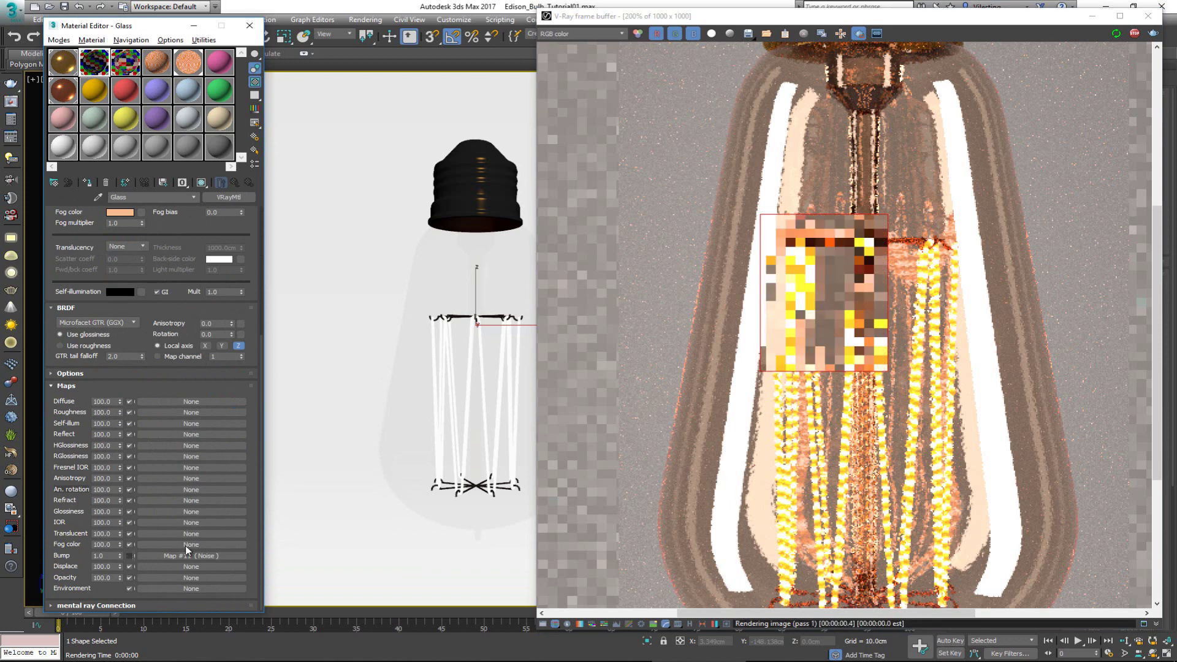
left_click(828, 314)
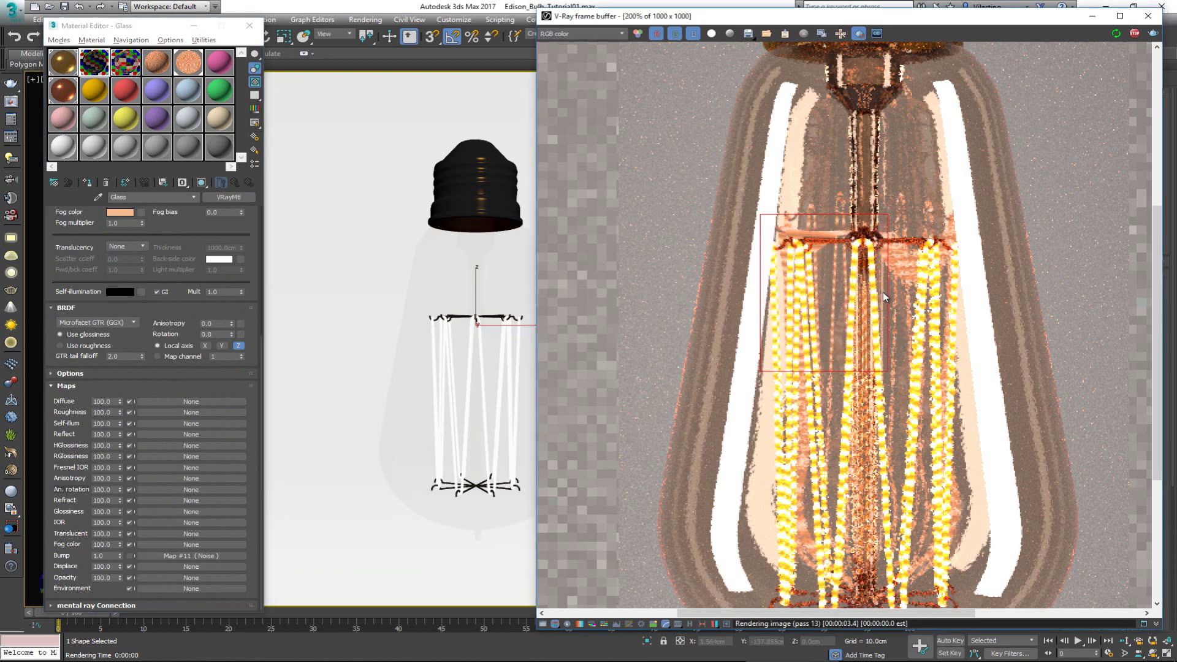
- Enable camera exposure compensation on the filament's light material, Material #5, and set its colour multiplier to 5
left_click(185, 63)
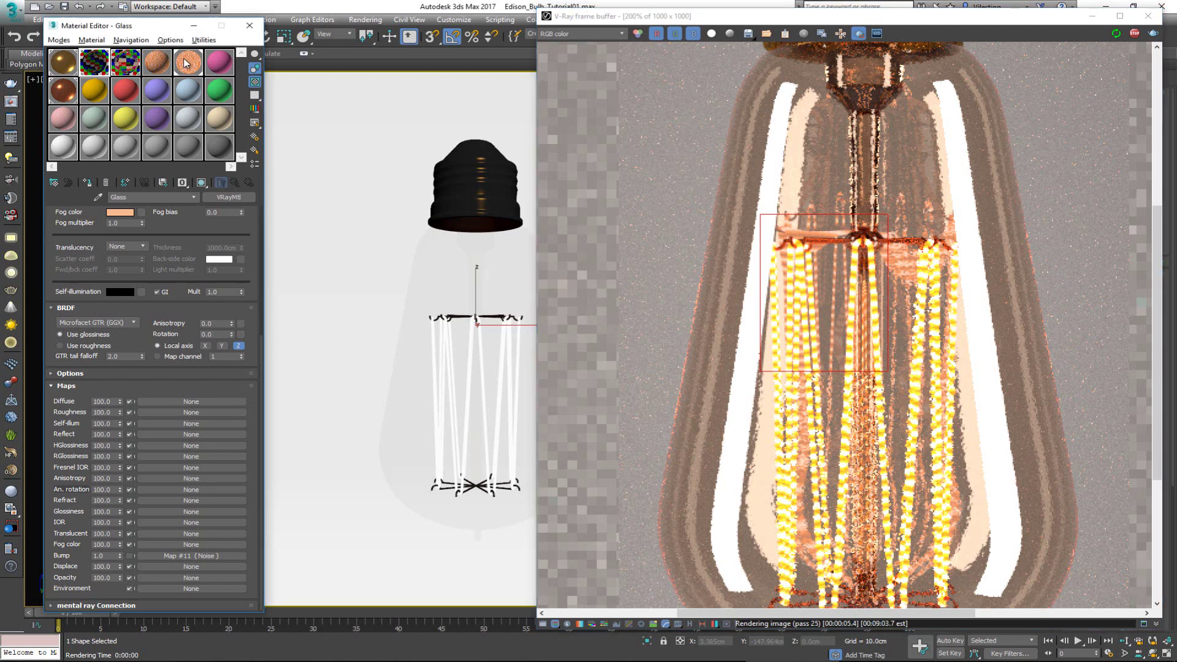
left_click(185, 63)
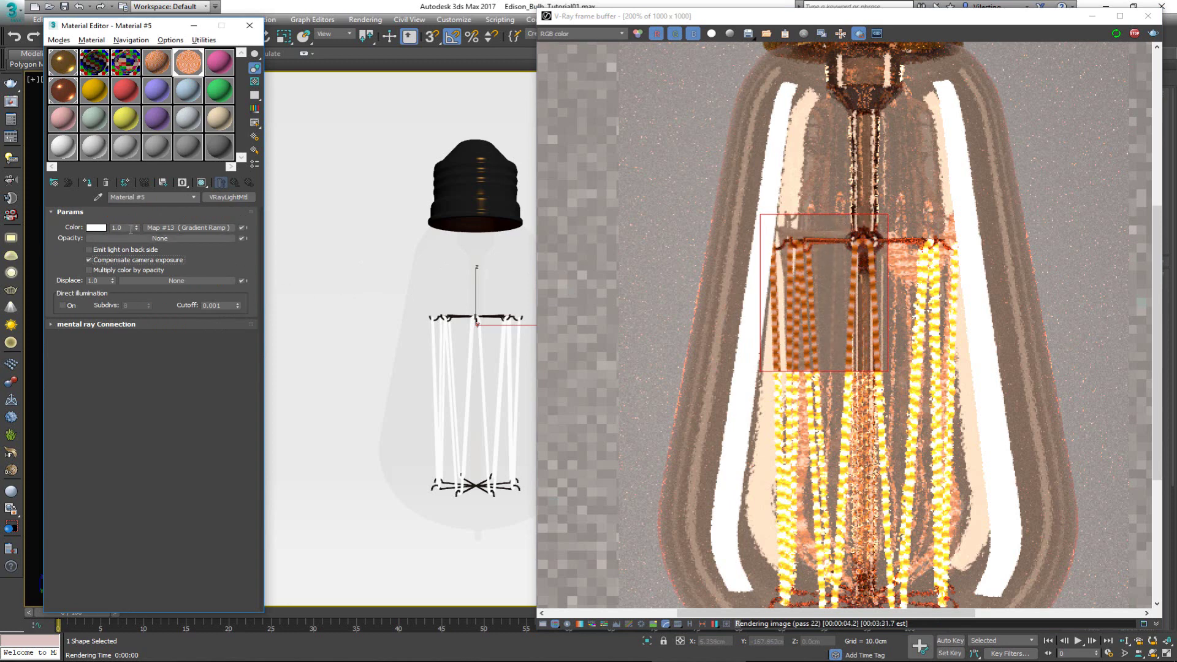
left_click(127, 227)
key("Return")
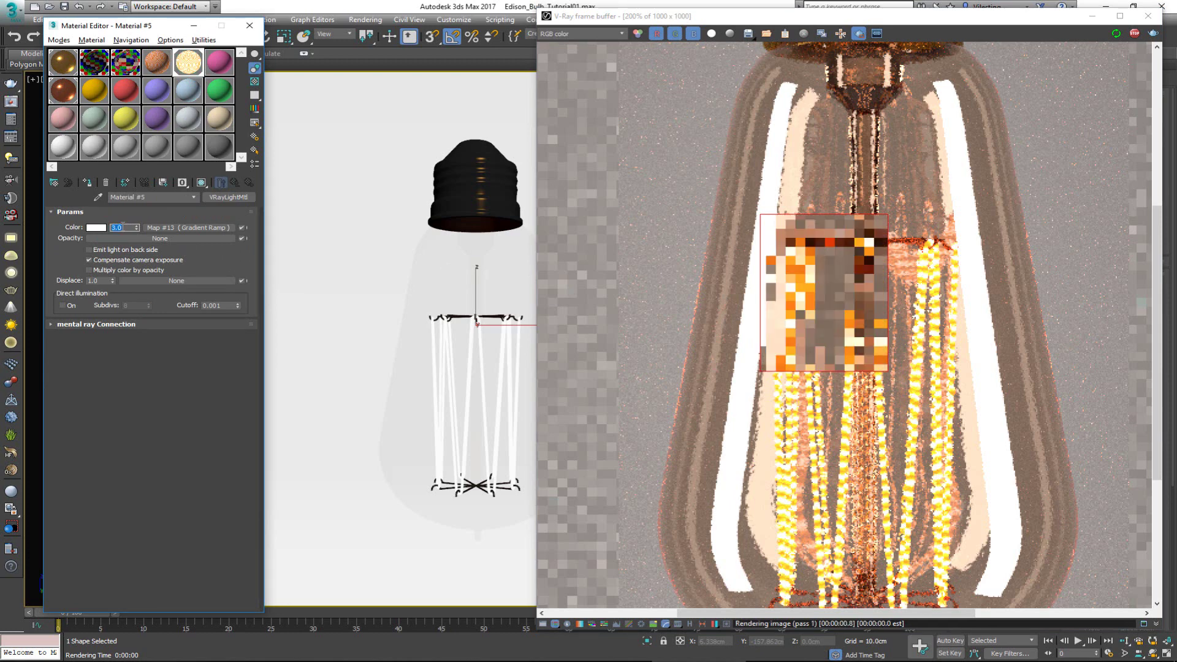
type("5")
key("Return")
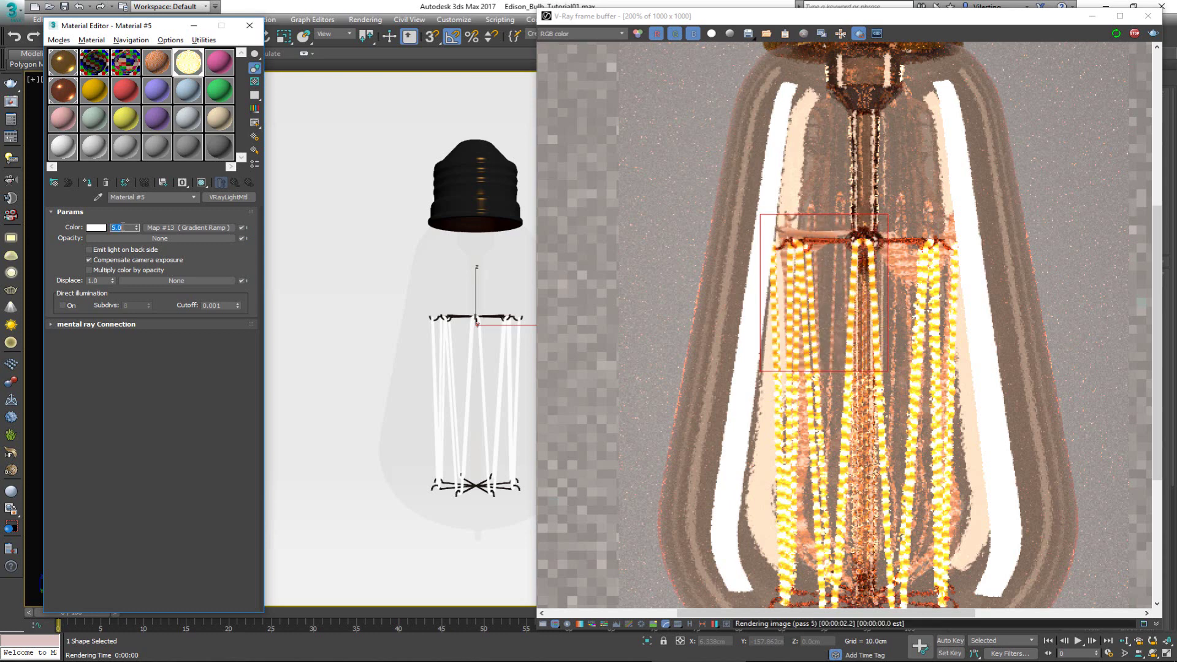
- Try a colour multiplier of 9 on the filament's light material, return it to 5, and compare the rendered glow
type("6")
key("Return")
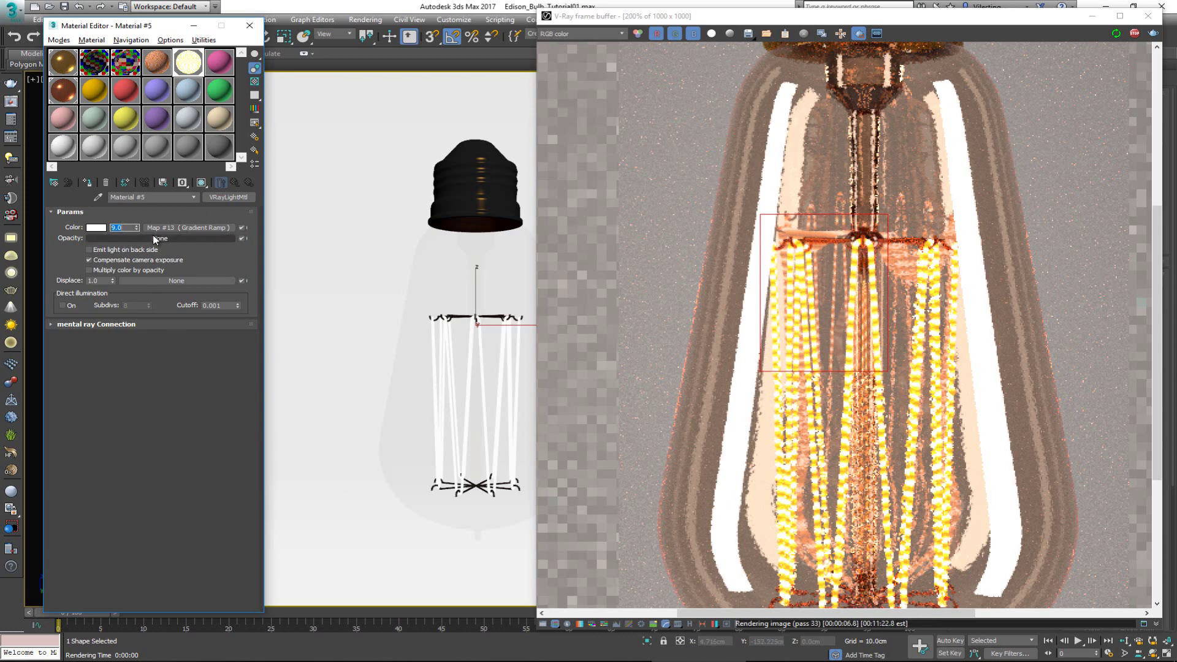
key("Return")
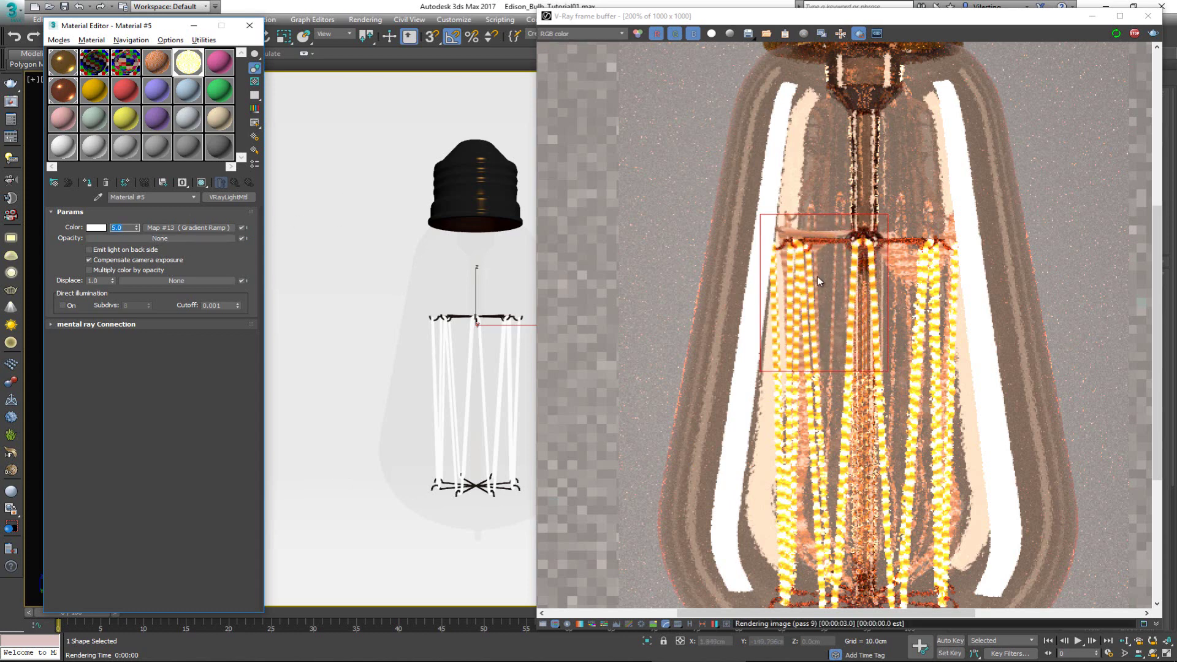
scroll(836, 318, "down", 1)
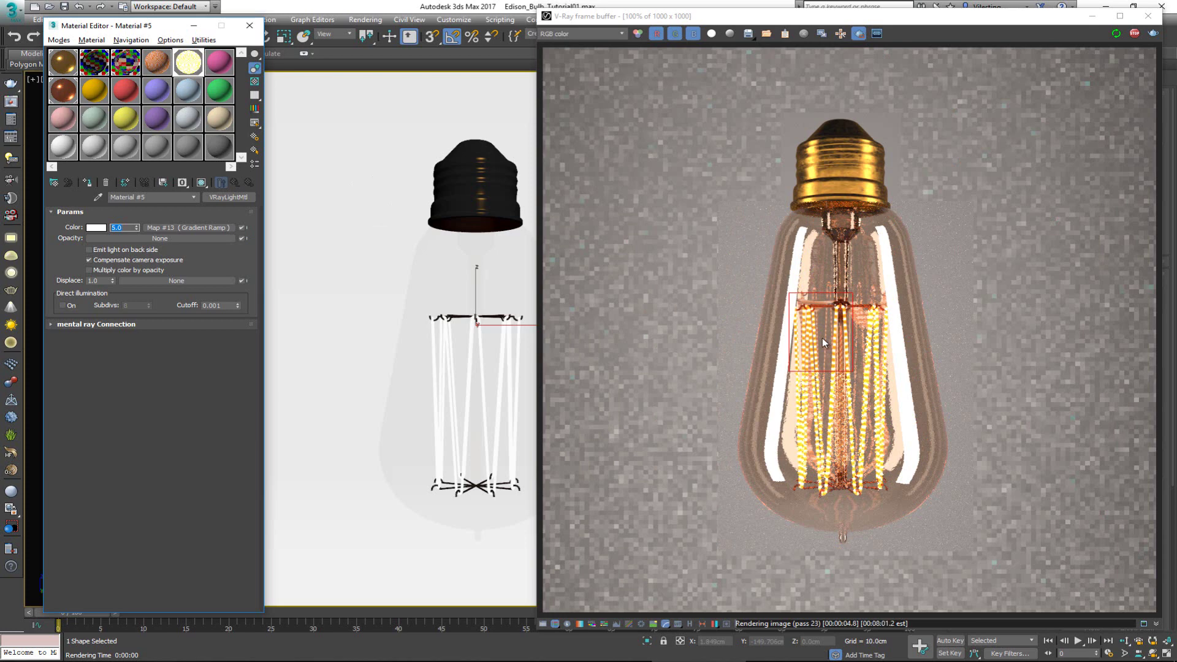
scroll(828, 341, "up", 1)
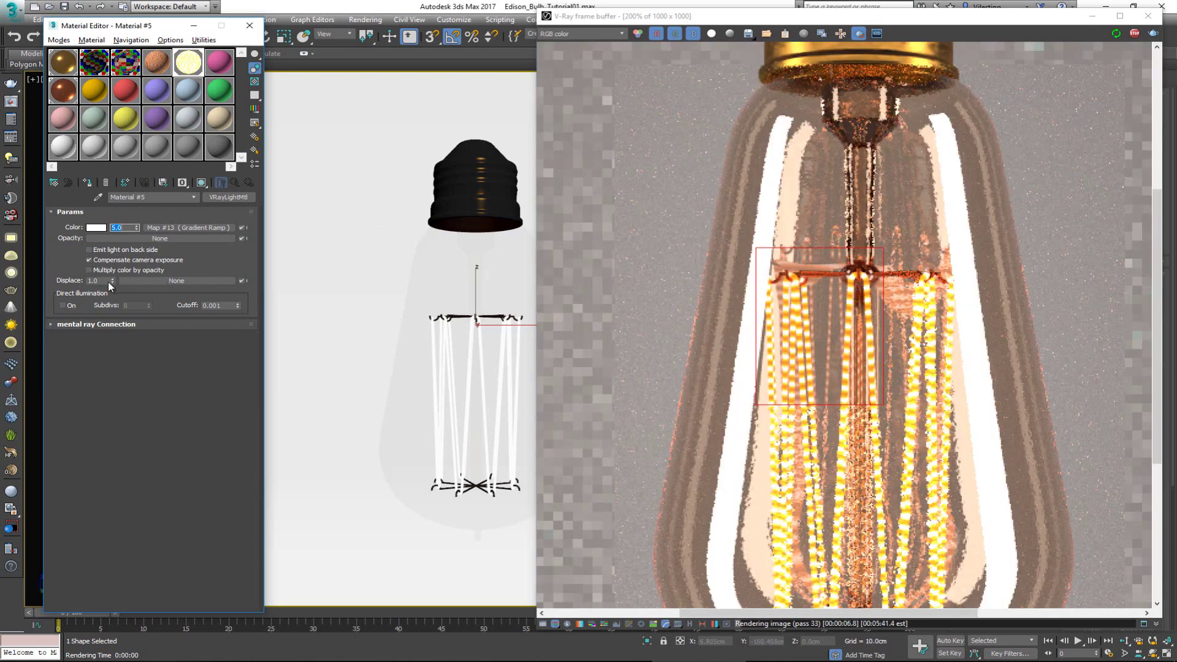
- Spread the two bright orange flags of the filament light's gradient ramp outward and recolour the middle flag light blue (137, 202, 223)
left_click(189, 229)
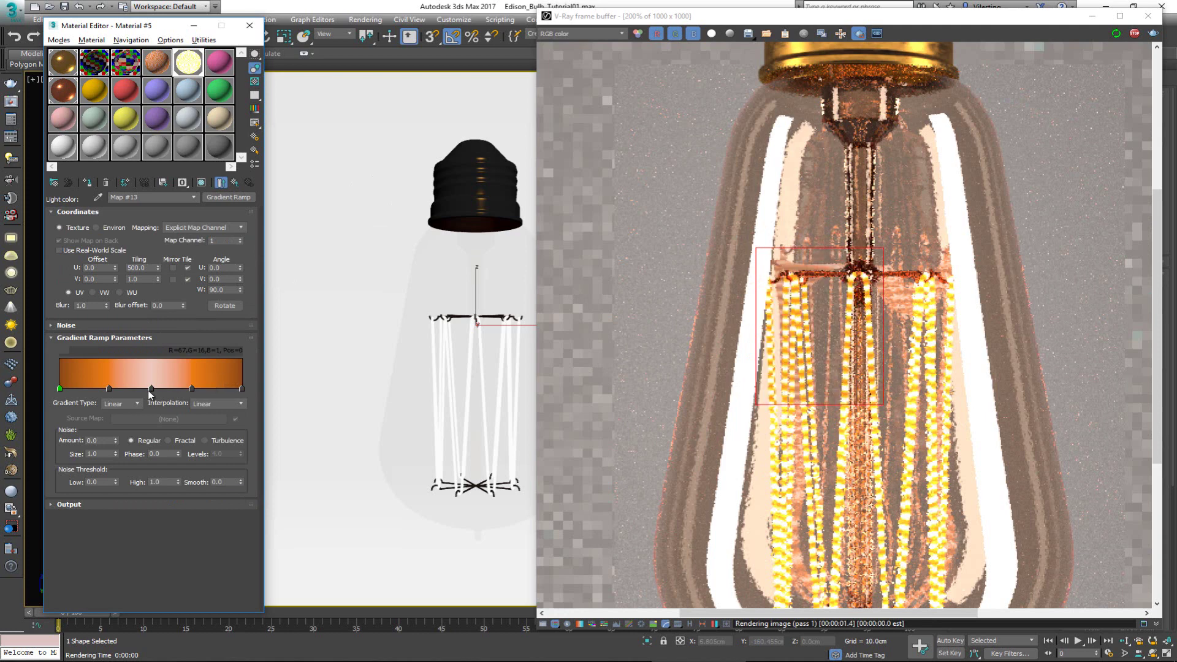
left_click_drag(109, 390, 82, 390)
left_click_drag(191, 390, 223, 389)
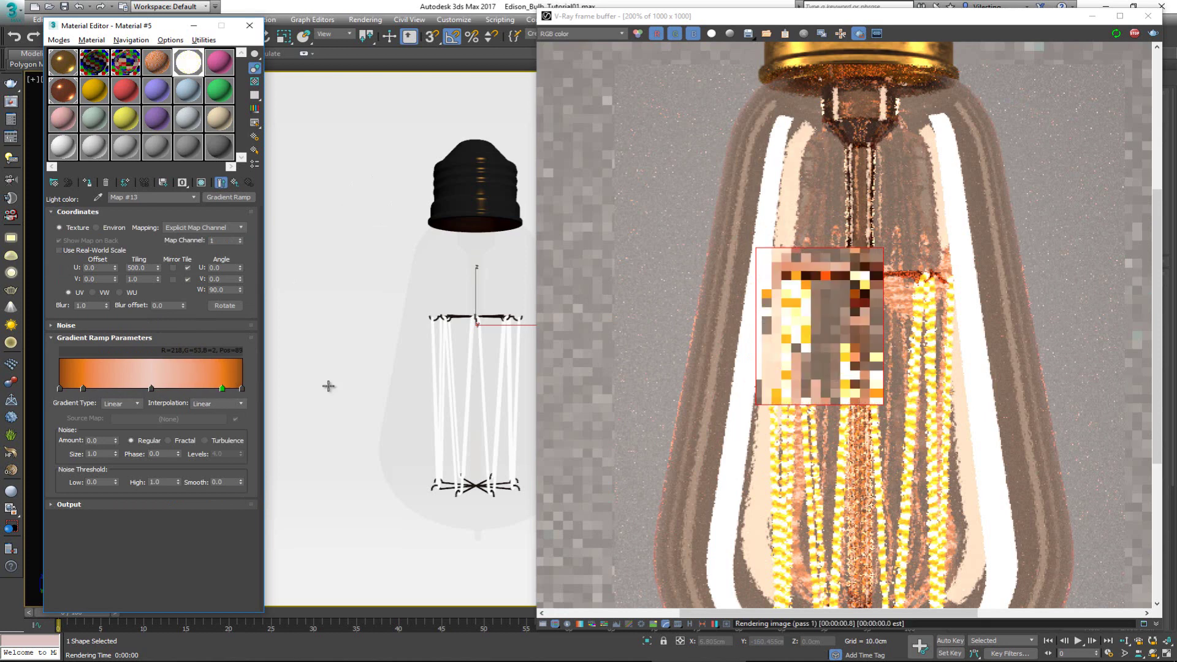
double_click(152, 388)
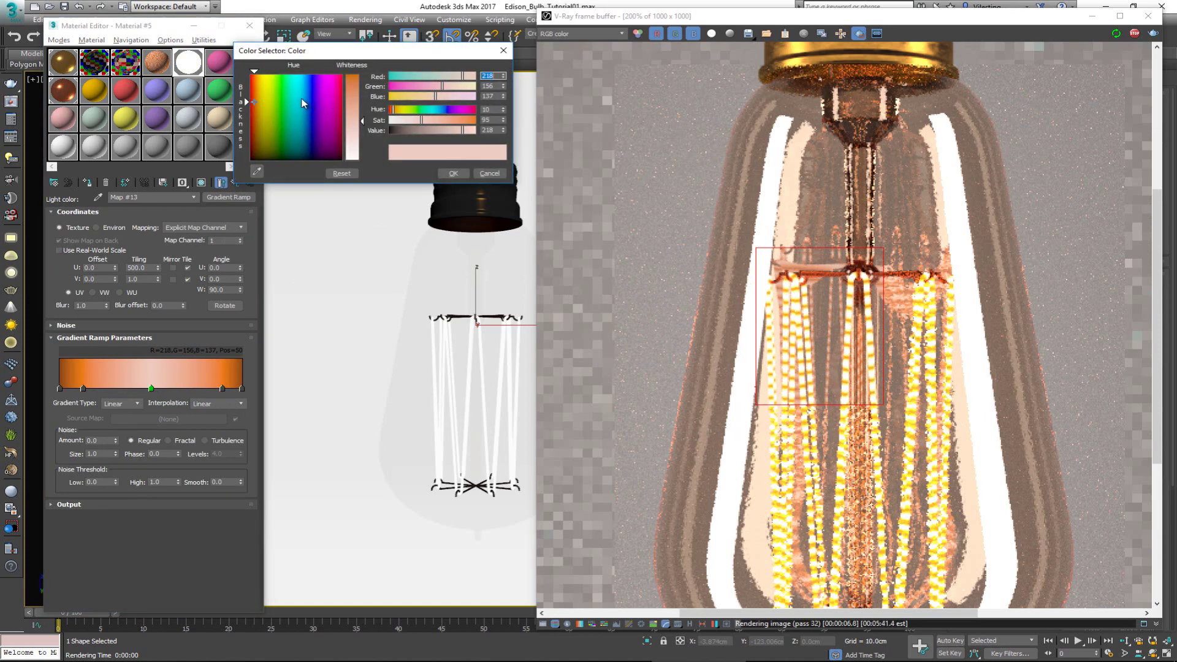
left_click(300, 99)
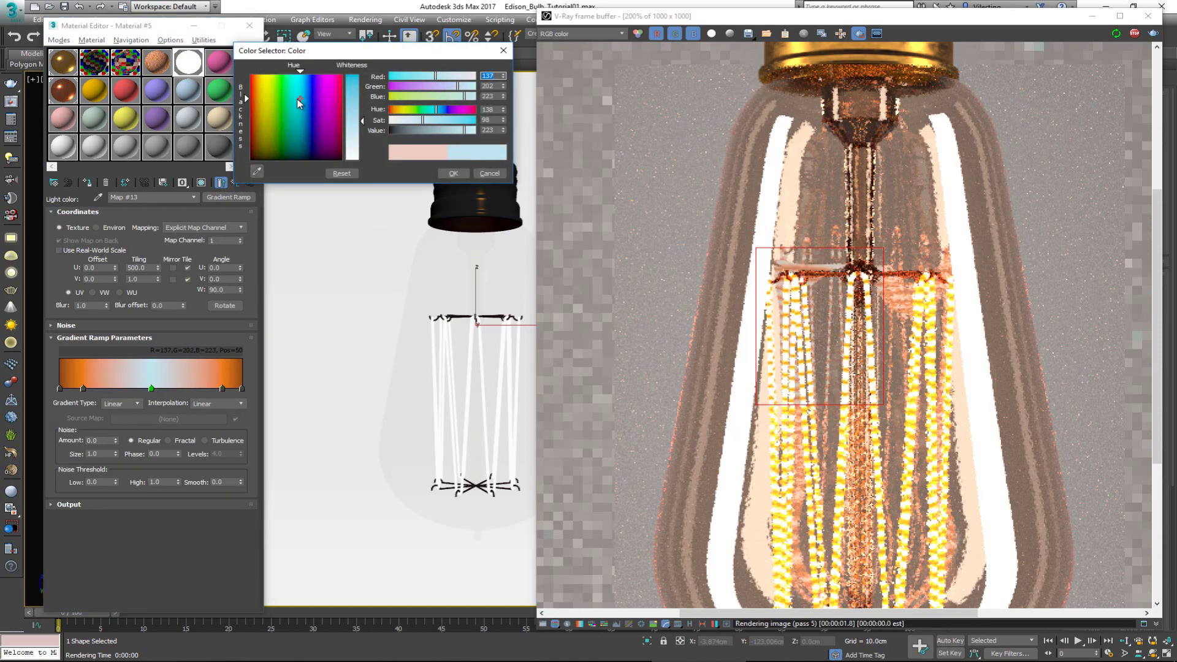
left_click(454, 174)
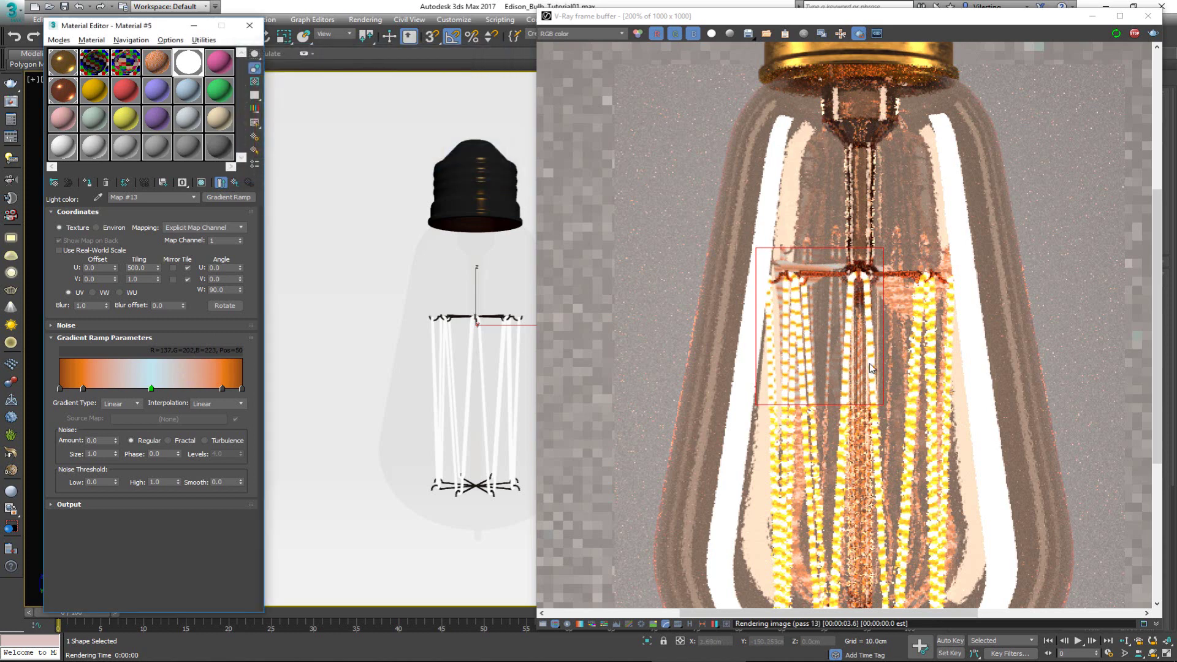
- Move the gradient ramp's two bright orange flags inward to about positions 21 and 81 and check the rendered filament
left_click_drag(85, 389, 98, 389)
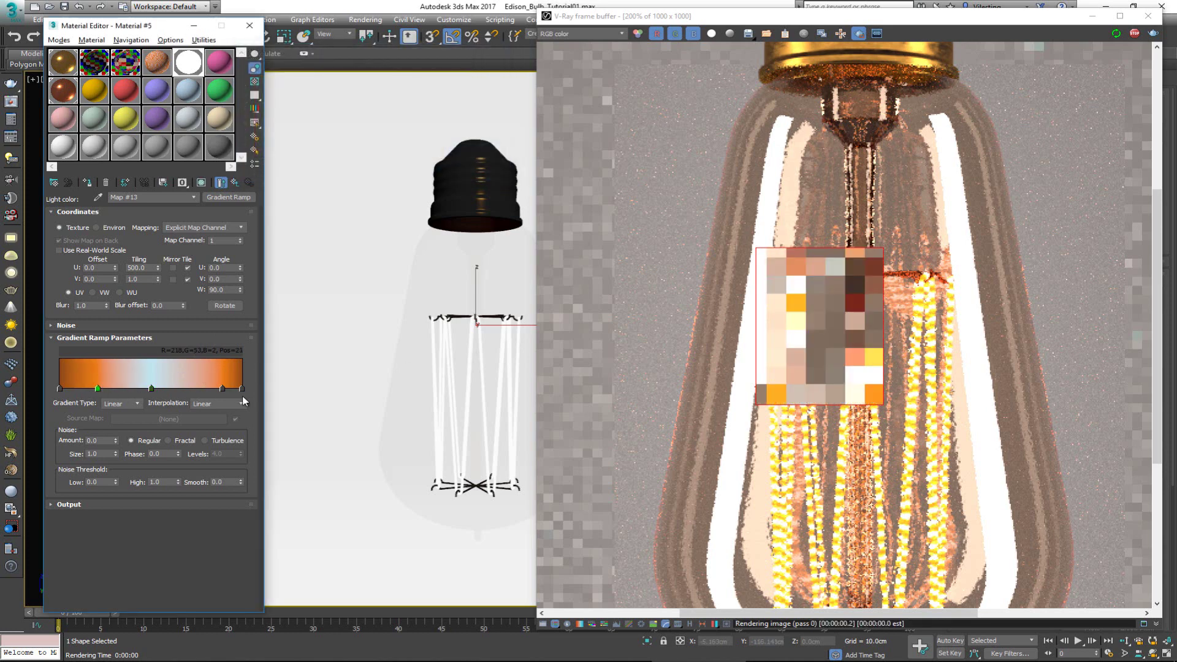
left_click_drag(222, 388, 207, 390)
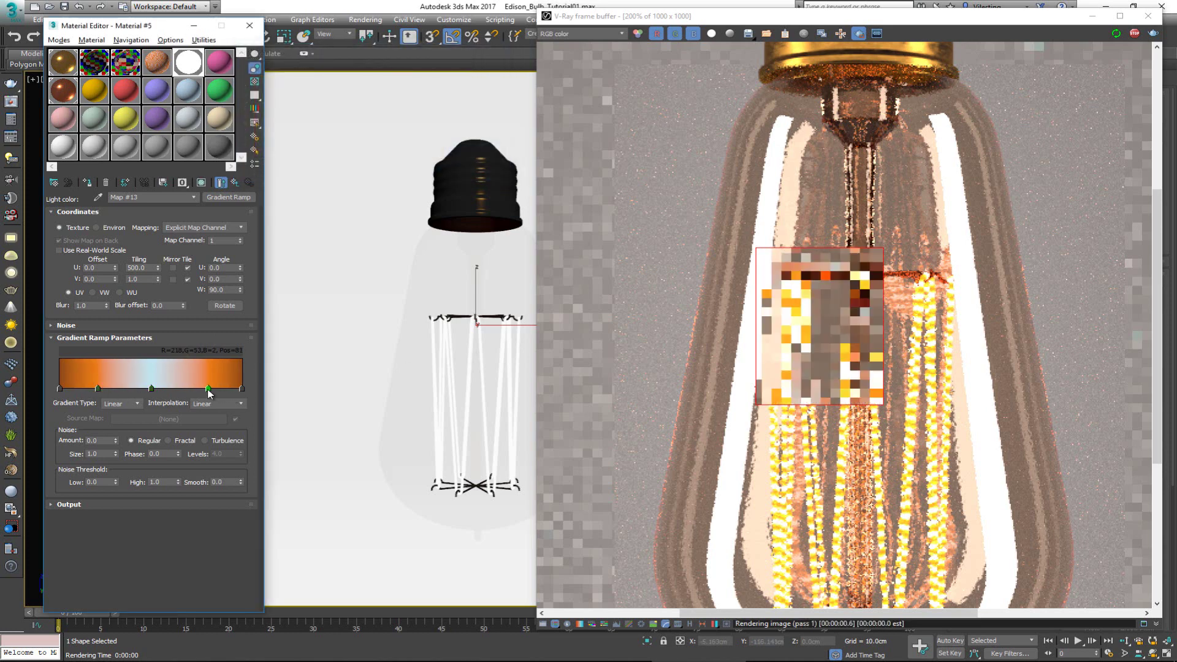
scroll(833, 331, "down", 1)
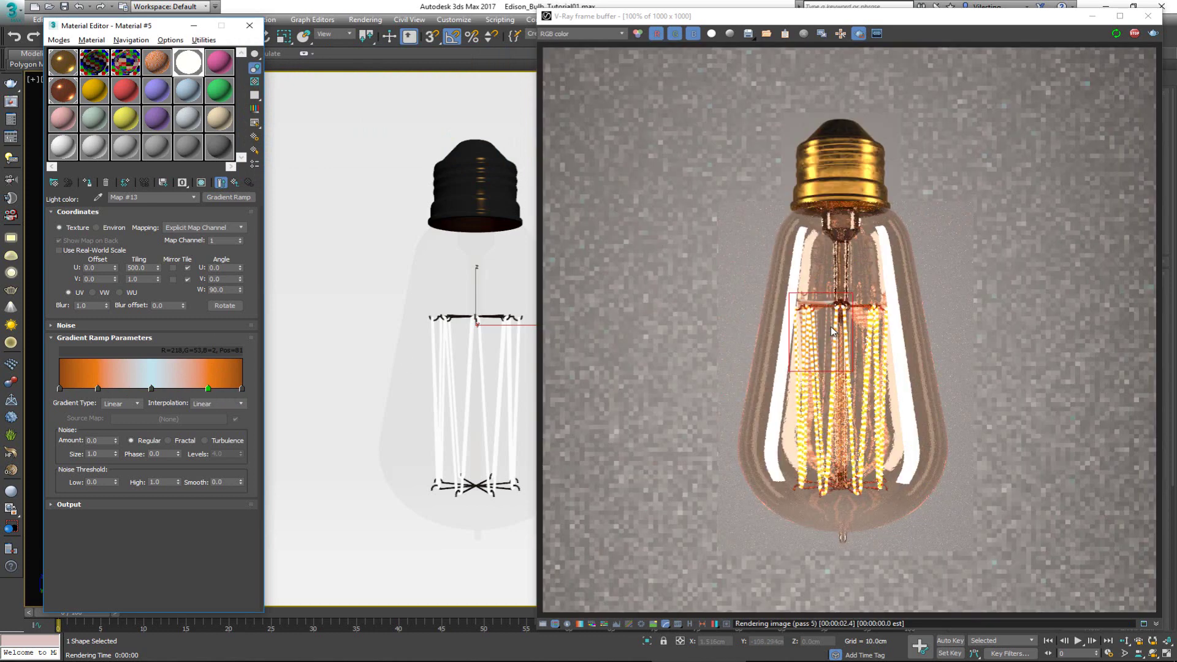
scroll(827, 336, "up", 1)
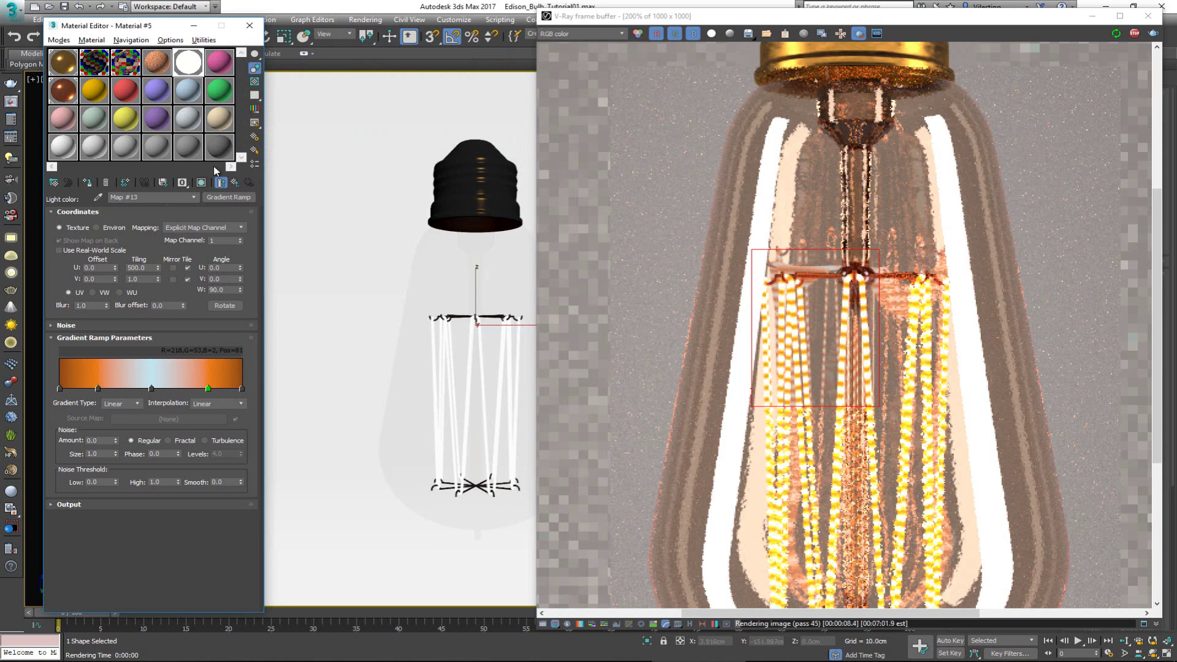
- Clear the gradient map from Material #5's light colour and set the plain colour to orange (240, 109, 45)
left_click(235, 185)
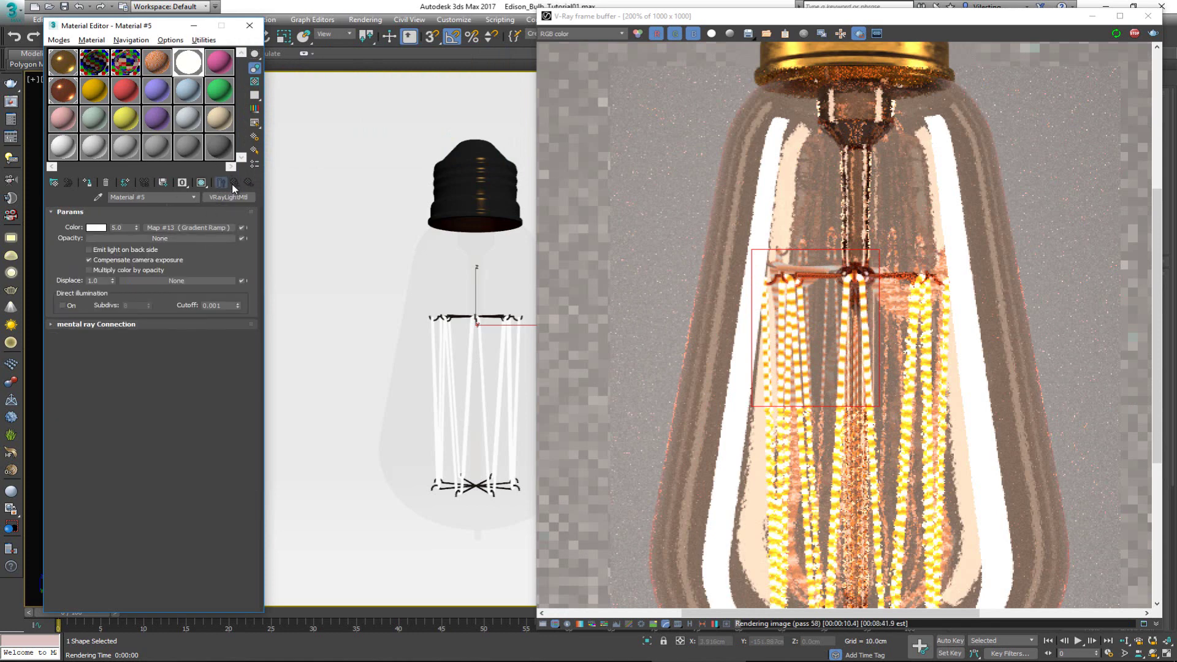
right_click(208, 229)
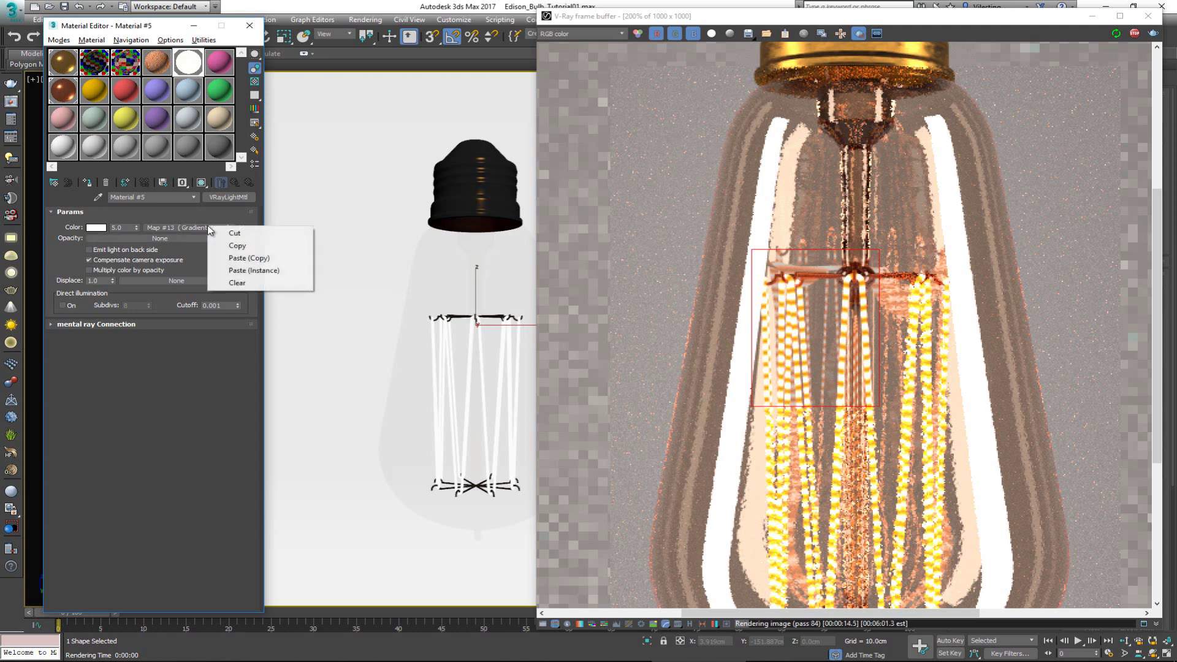
left_click(237, 283)
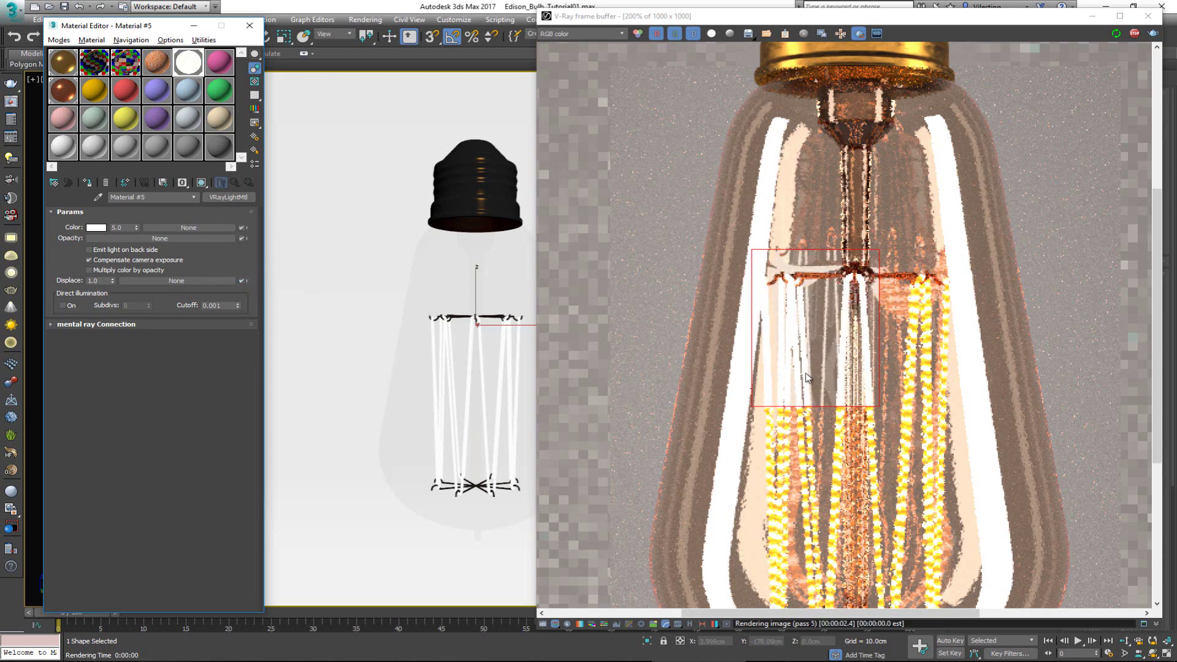
left_click(96, 227)
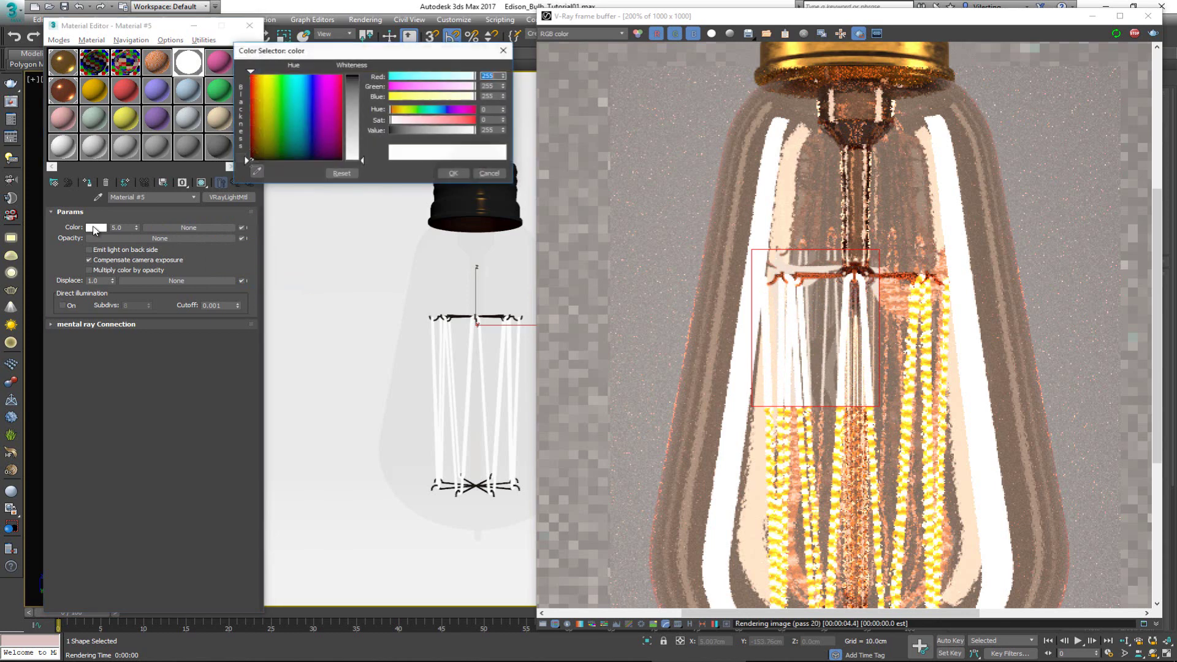
left_click(261, 84)
left_click_drag(260, 85, 253, 76)
left_click(360, 92)
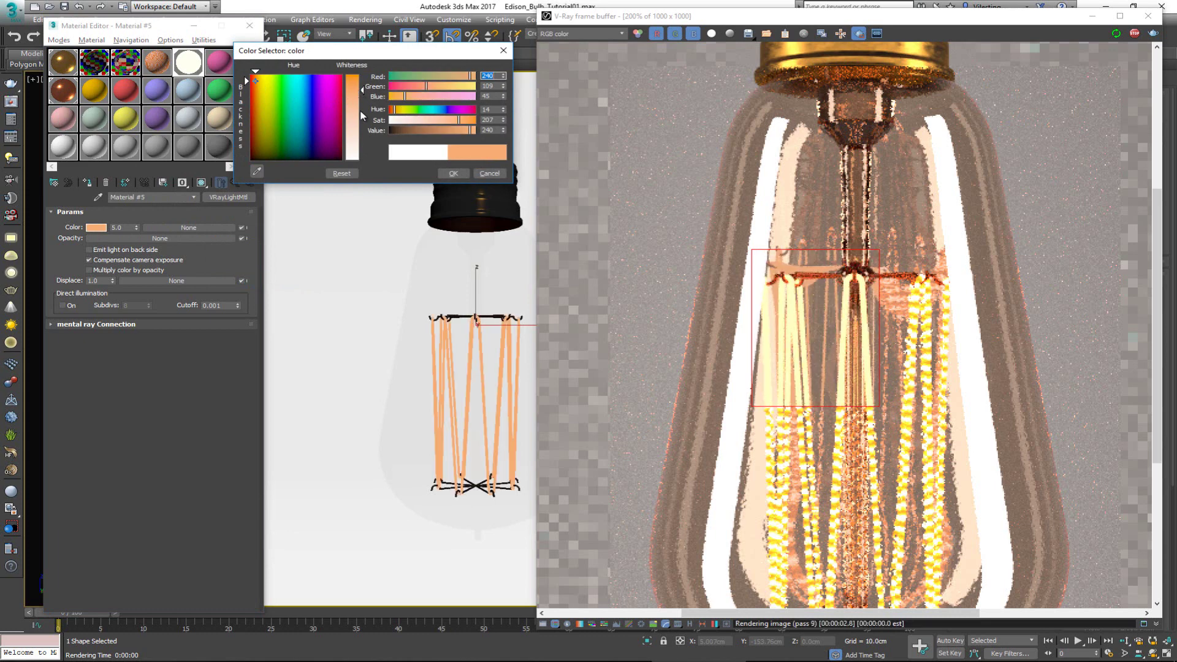
left_click(453, 173)
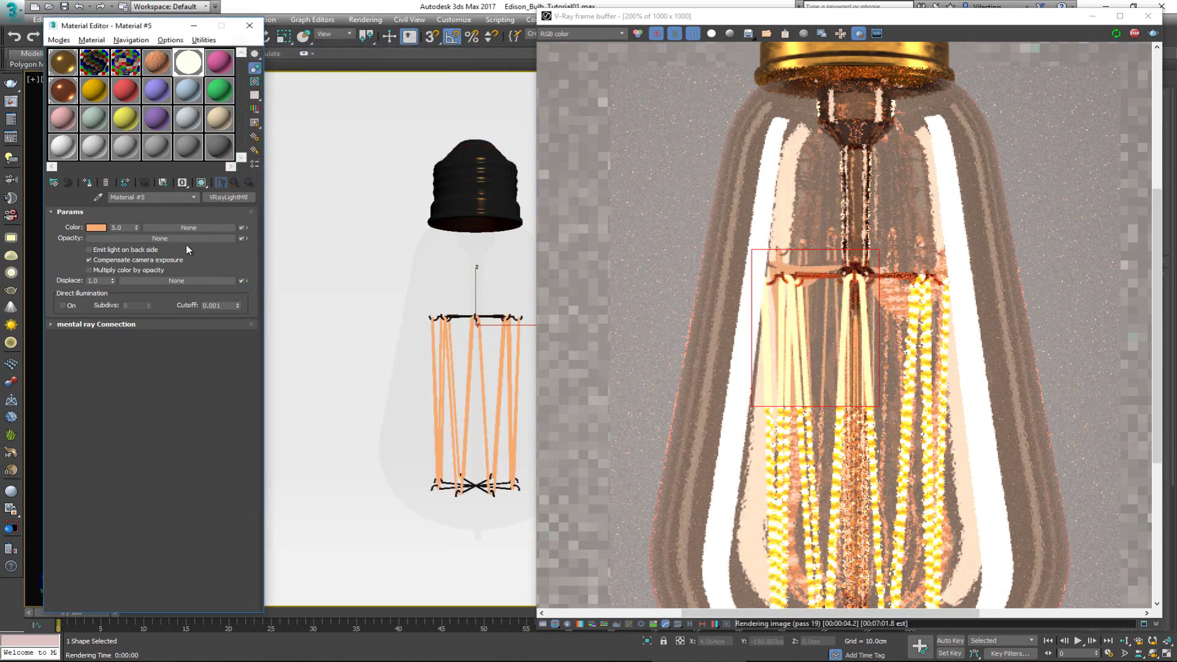
- Try the Emit light on back side and Multiply color by opacity options on Material #5
left_click(147, 250)
left_click(146, 270)
left_click(148, 251)
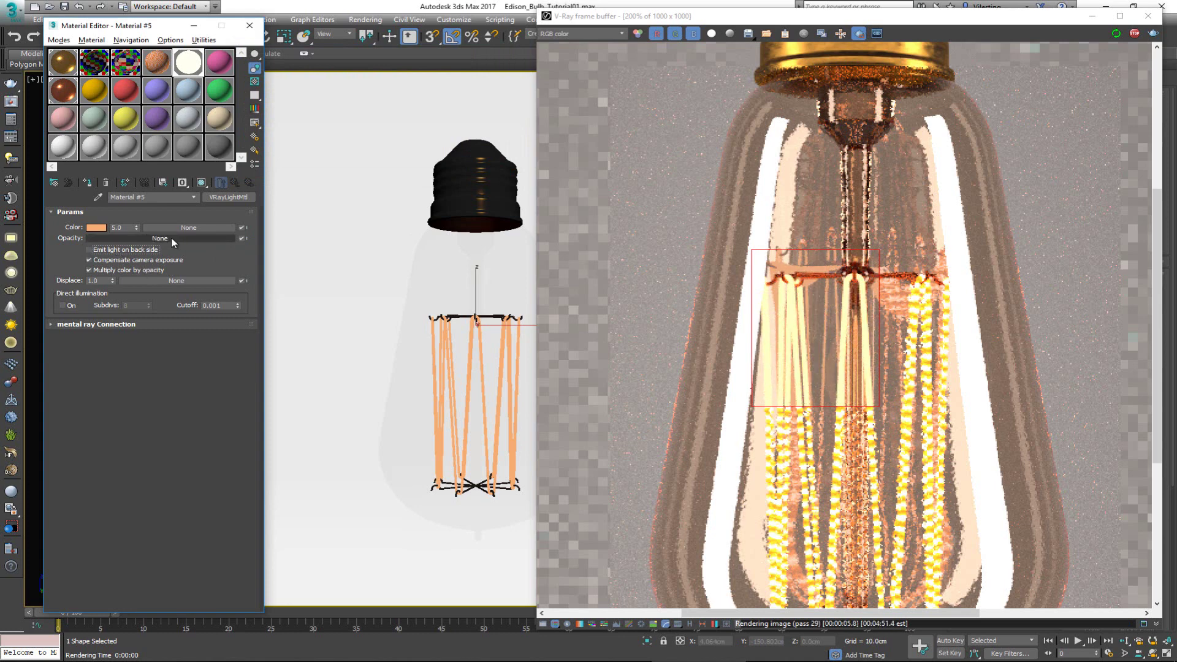
left_click(146, 268)
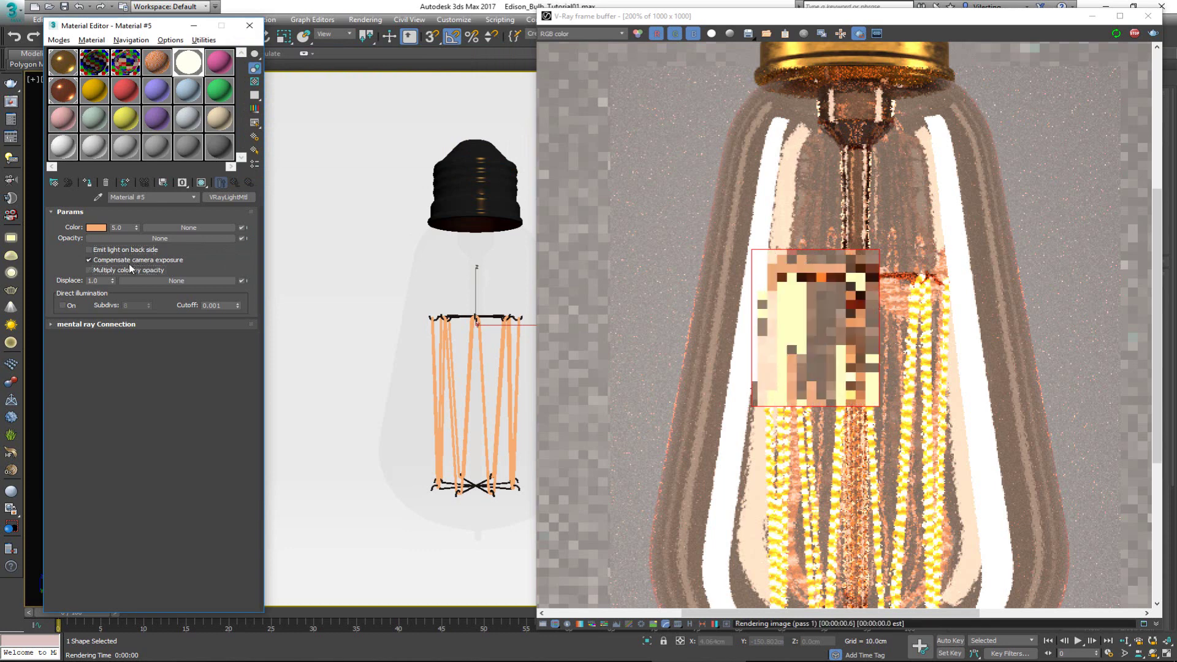
- Turn on direct illumination for Material #5 and enlarge the render region to cover the whole bulb
left_click(75, 305)
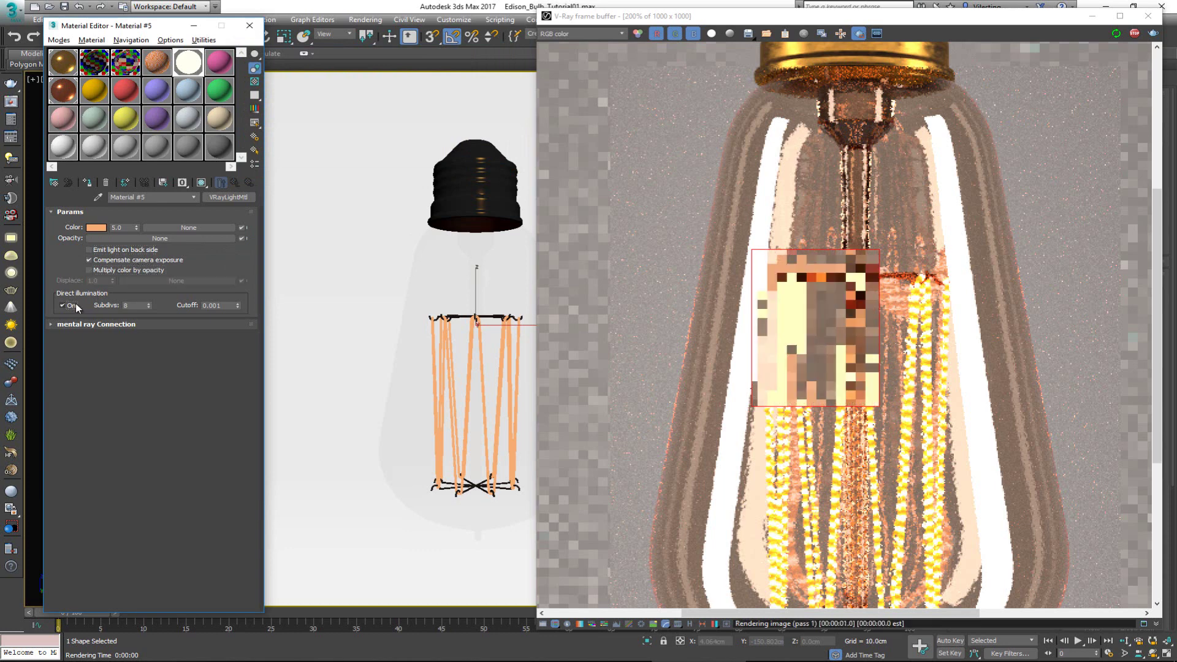
scroll(829, 331, "down", 1)
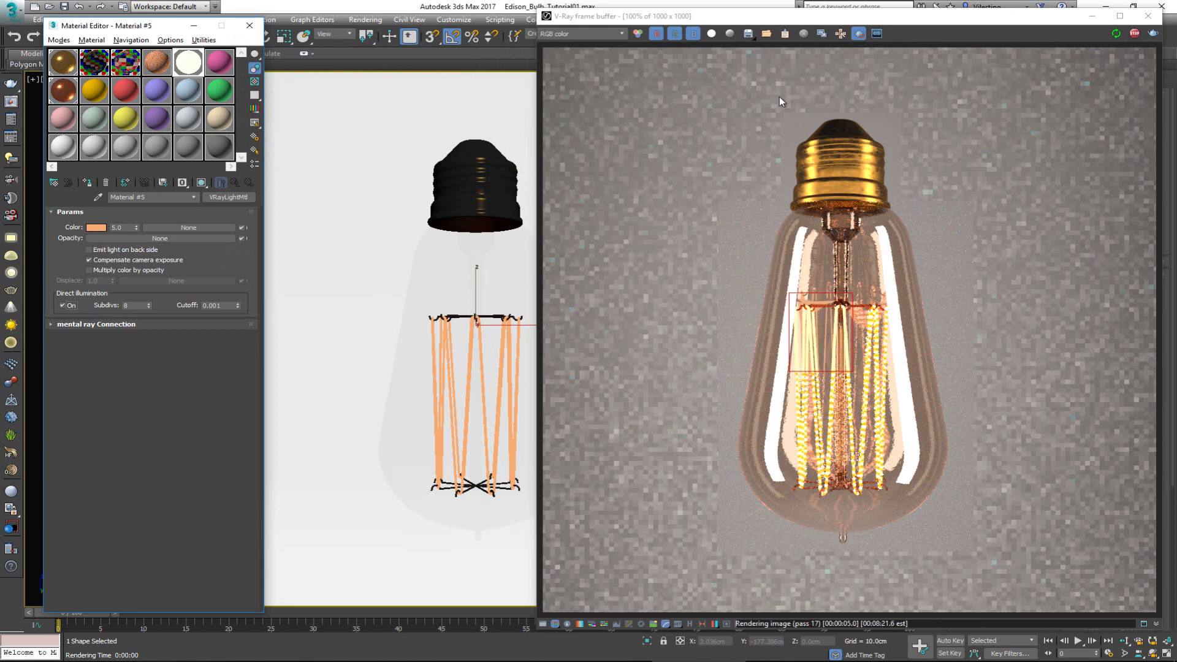
left_click_drag(711, 120, 993, 550)
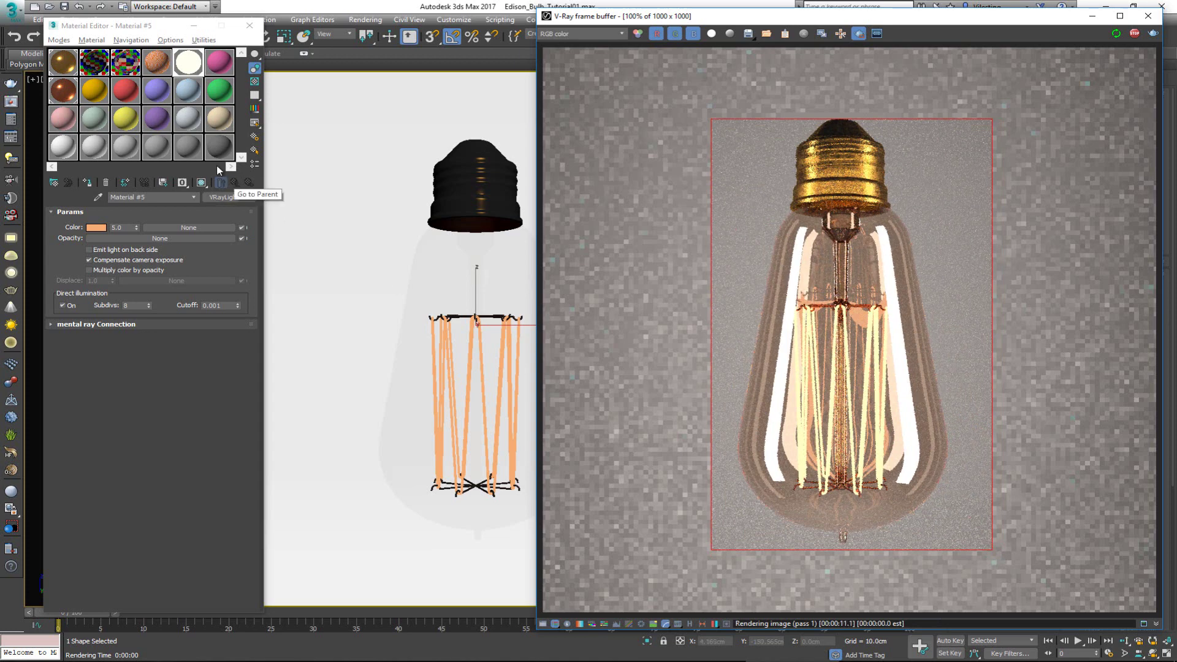
- Copy the gradient ramp from the LightWire material's diffuse map and paste it as a copy into Material #5's light colour map
left_click(154, 67)
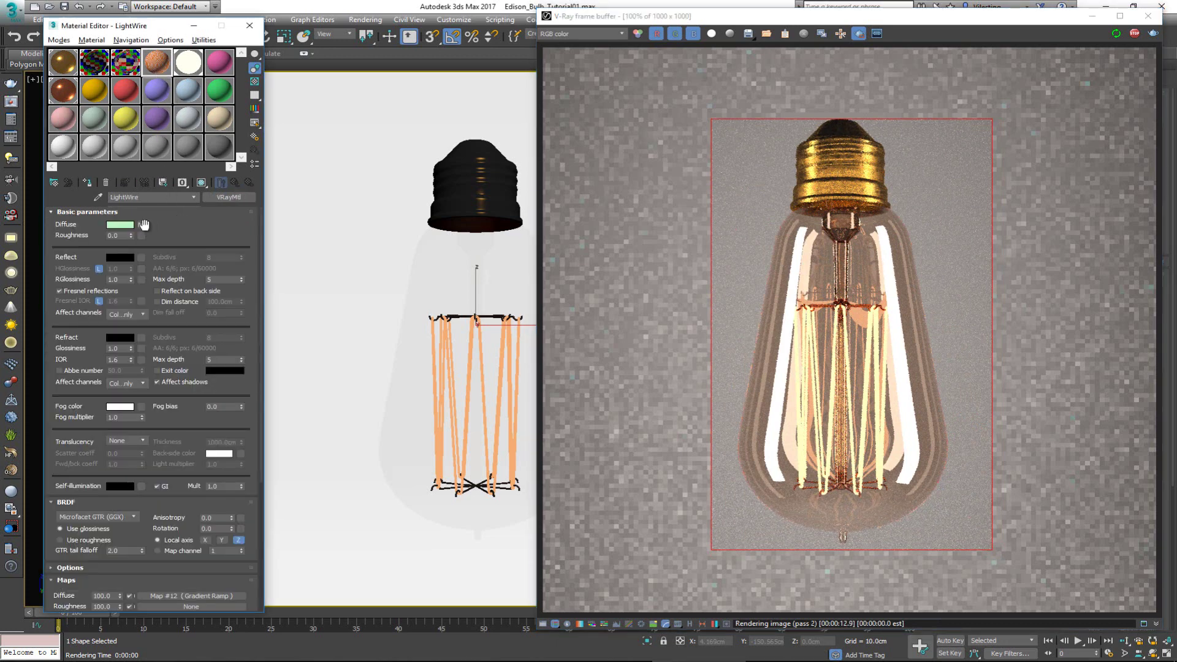
right_click(141, 225)
left_click(166, 245)
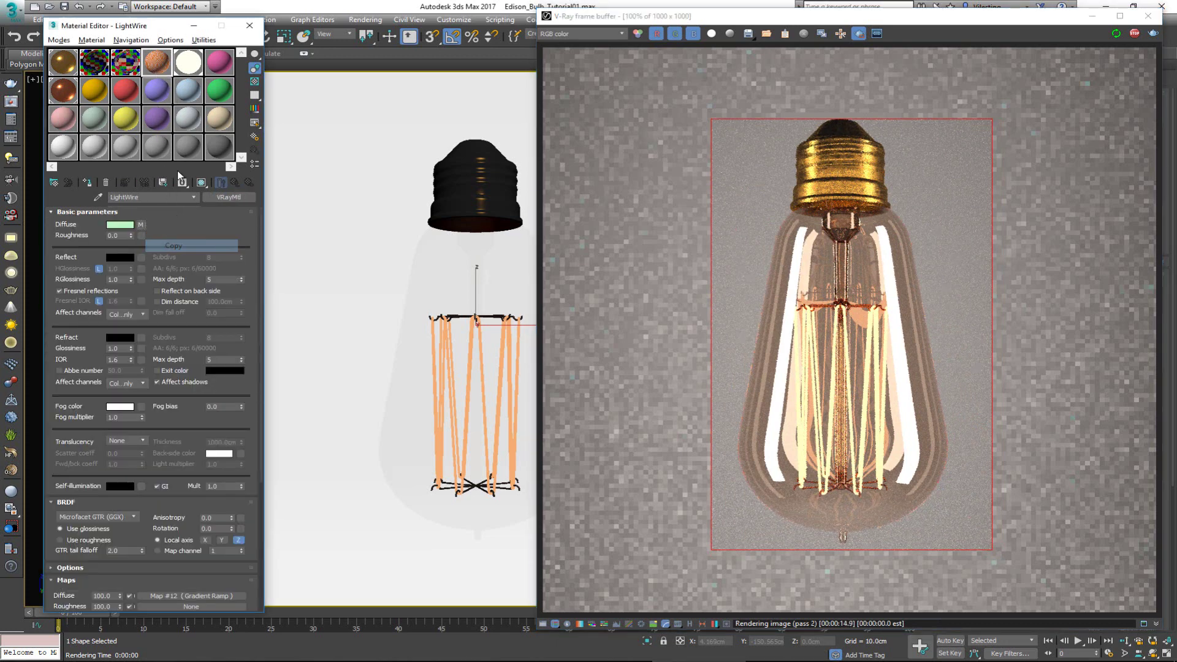
left_click(188, 62)
right_click(168, 230)
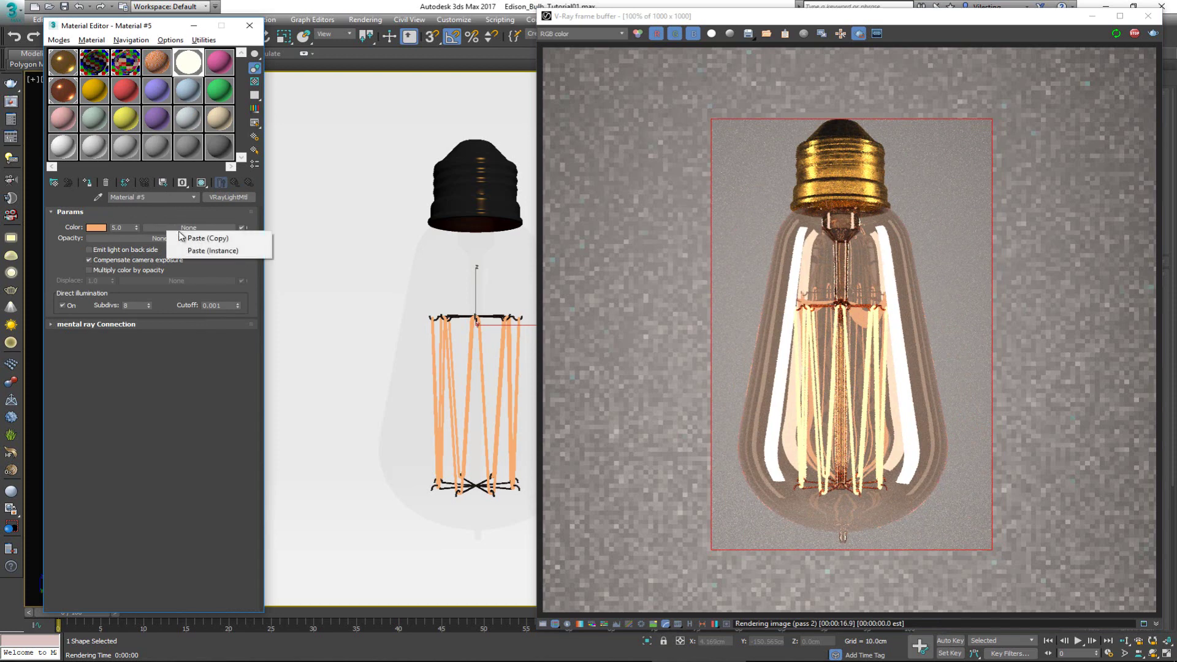
left_click(192, 239)
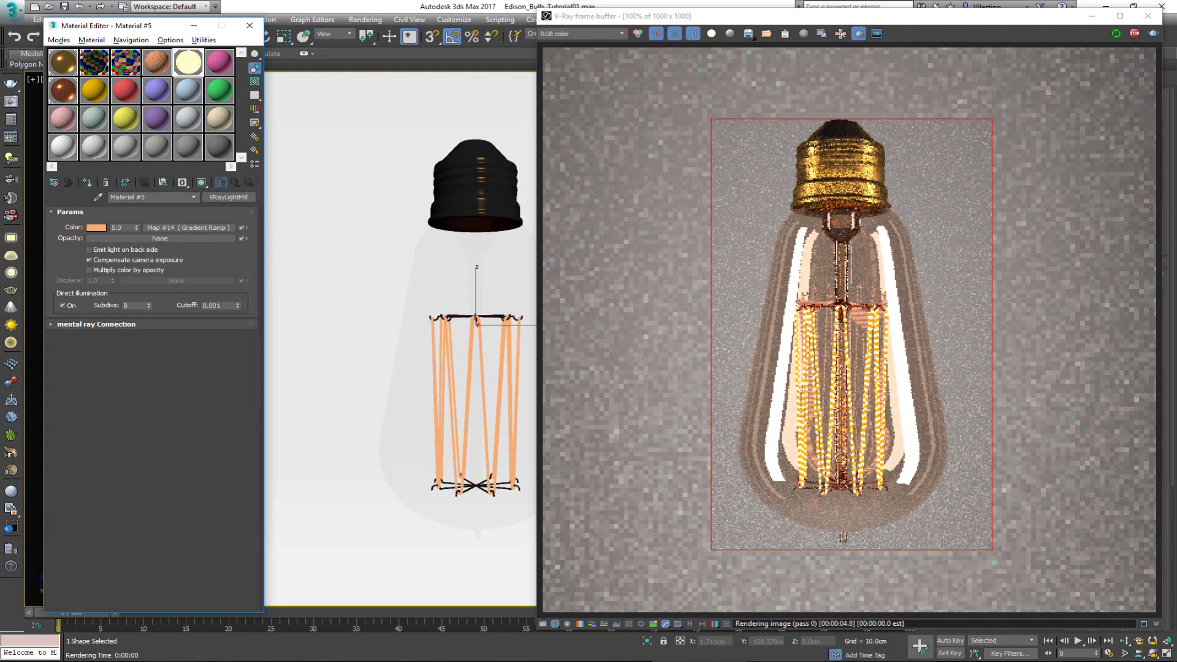
- Switch to the Edison Bulb photo in Windows Photo Viewer and compare the whole reference bulb's filament glow with the render
key("alt+Tab")
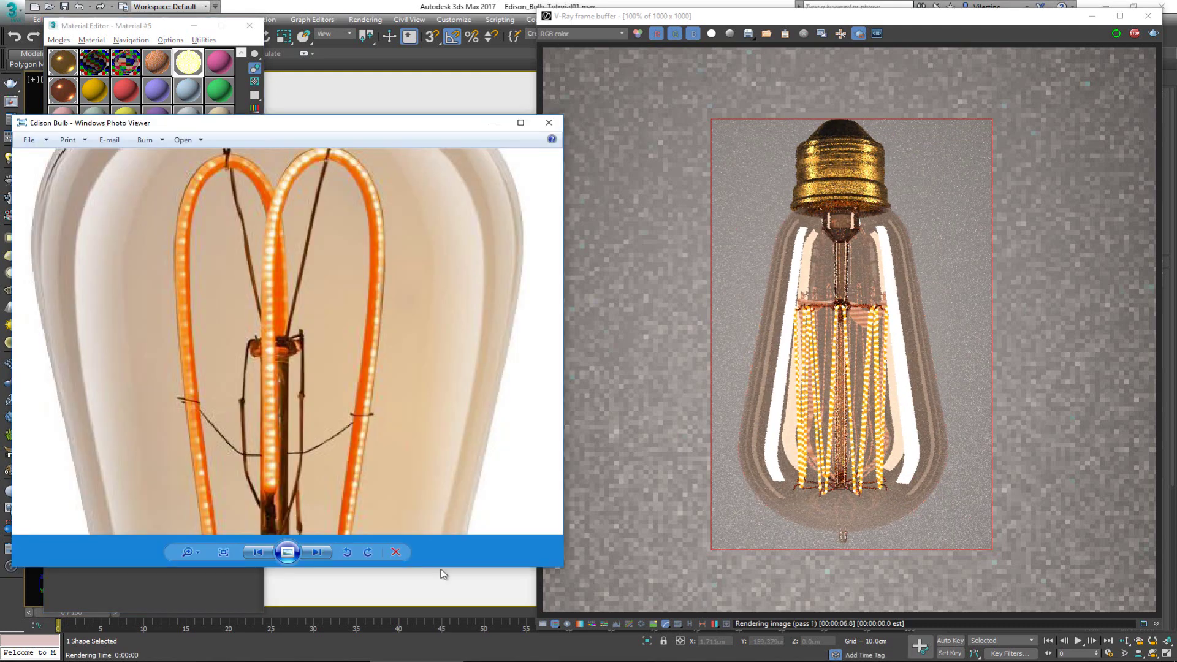
scroll(361, 320, "down", 2)
scroll(362, 320, "down", 1)
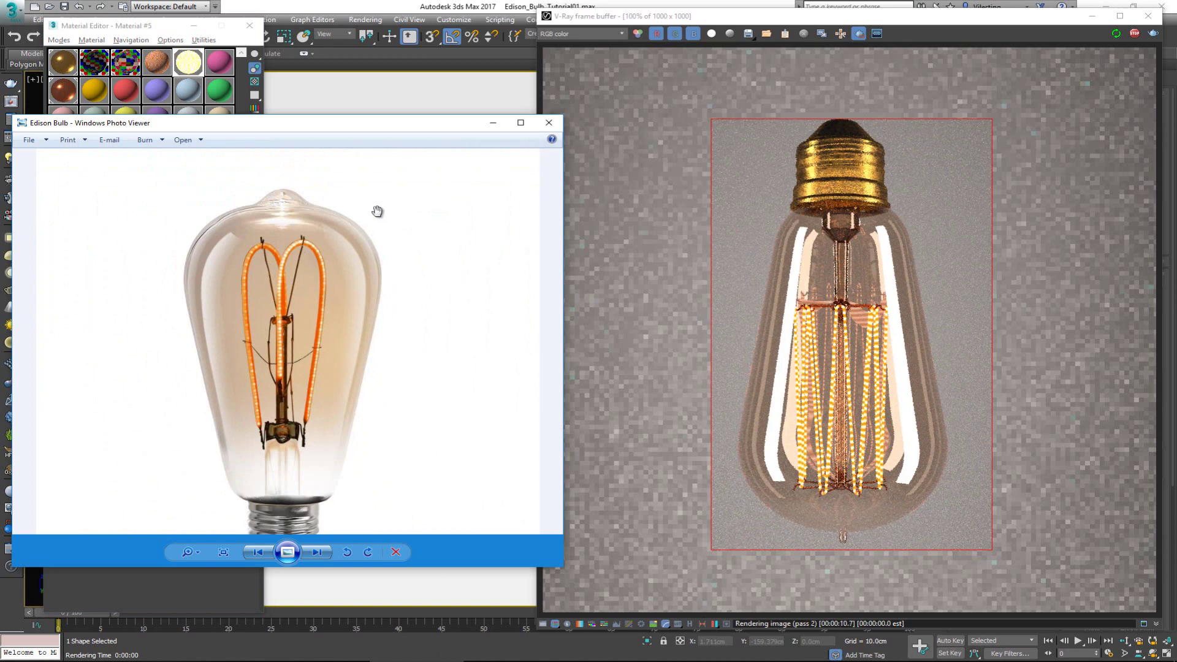
left_click_drag(477, 128, 270, 67)
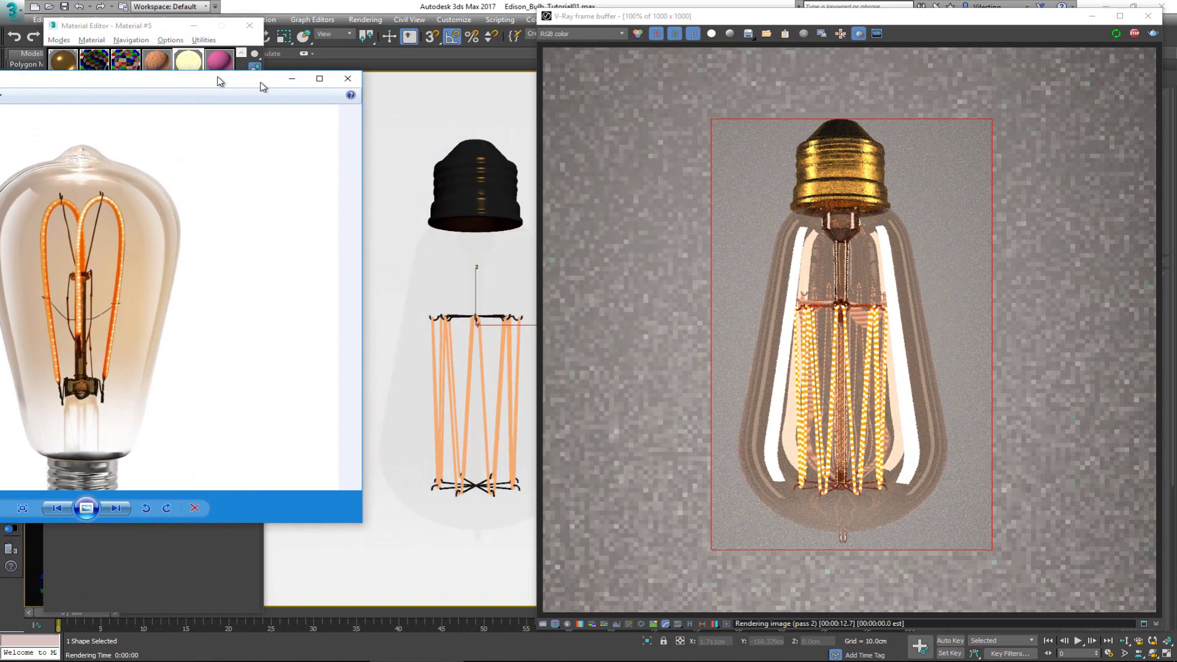
left_click(285, 68)
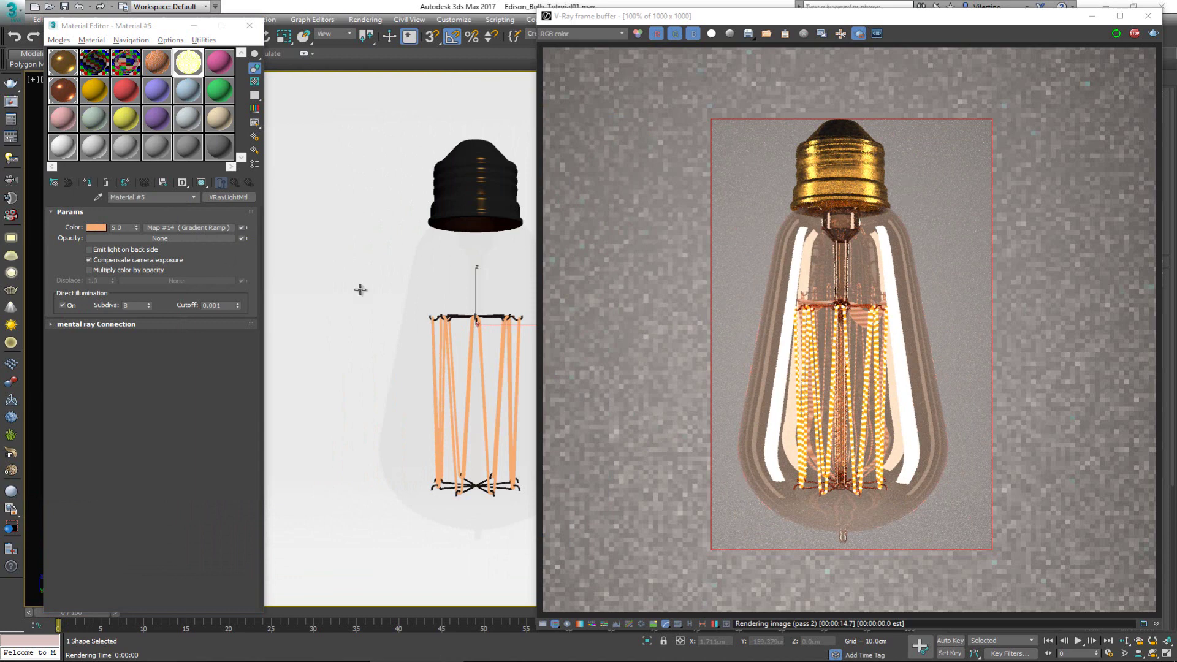